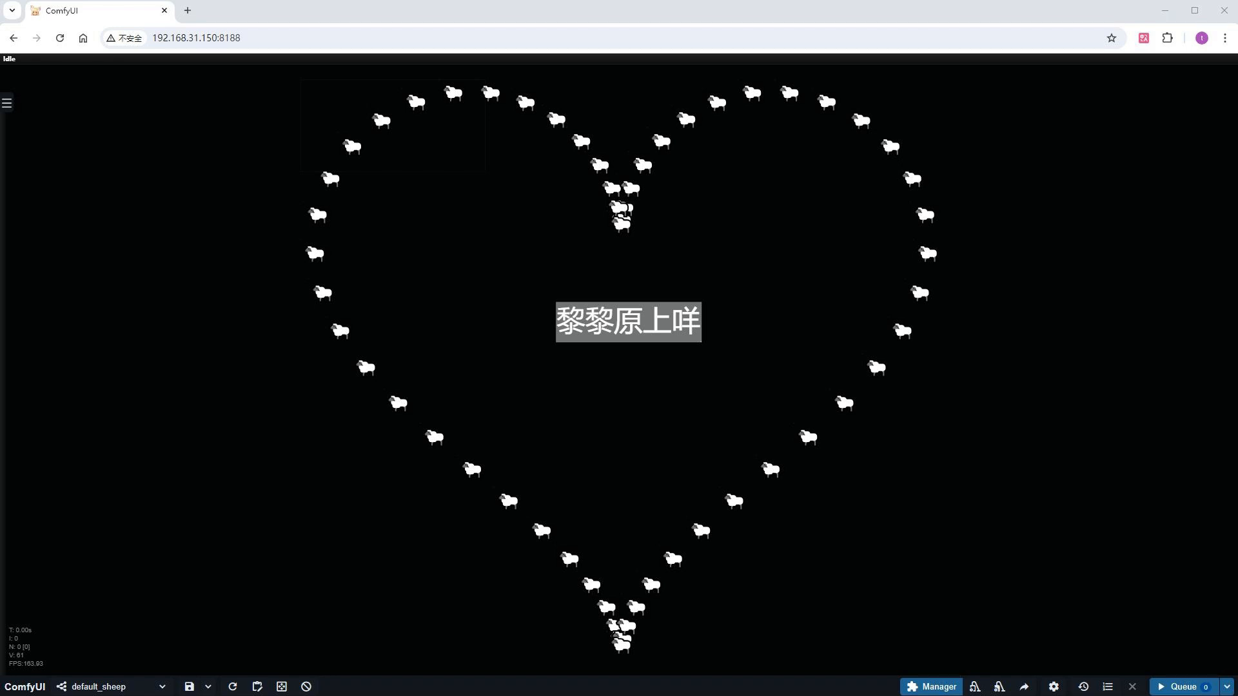
Load the Flux text-to-image workflow file onto the canvas and shrink the oversized Save Image node
drag(580, 693, 600, 484)
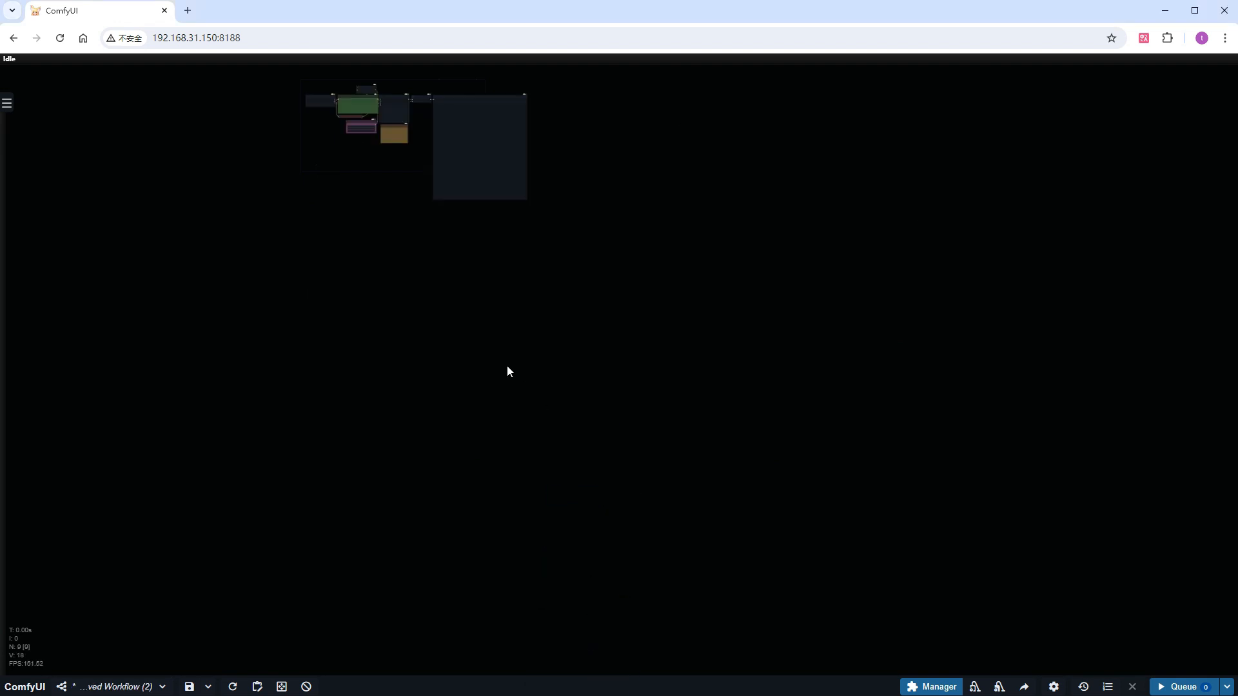
drag(368, 196, 475, 364)
scroll(486, 308, up, 10)
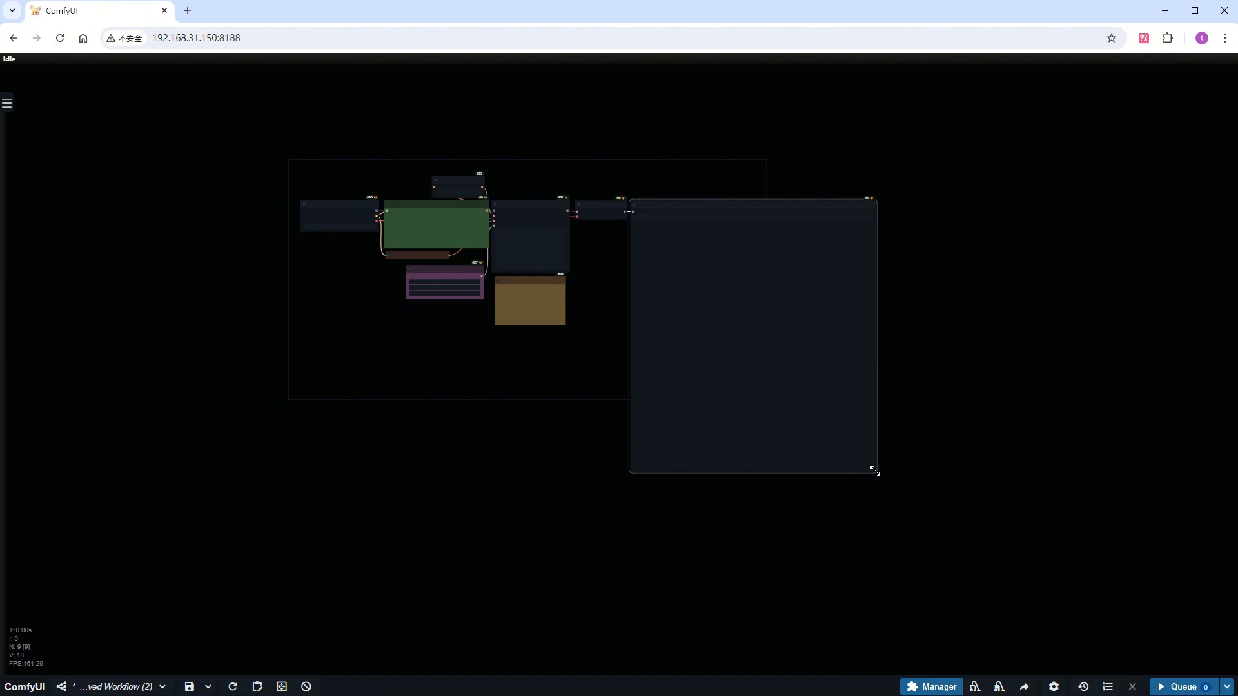
drag(874, 472, 718, 337)
drag(586, 406, 666, 470)
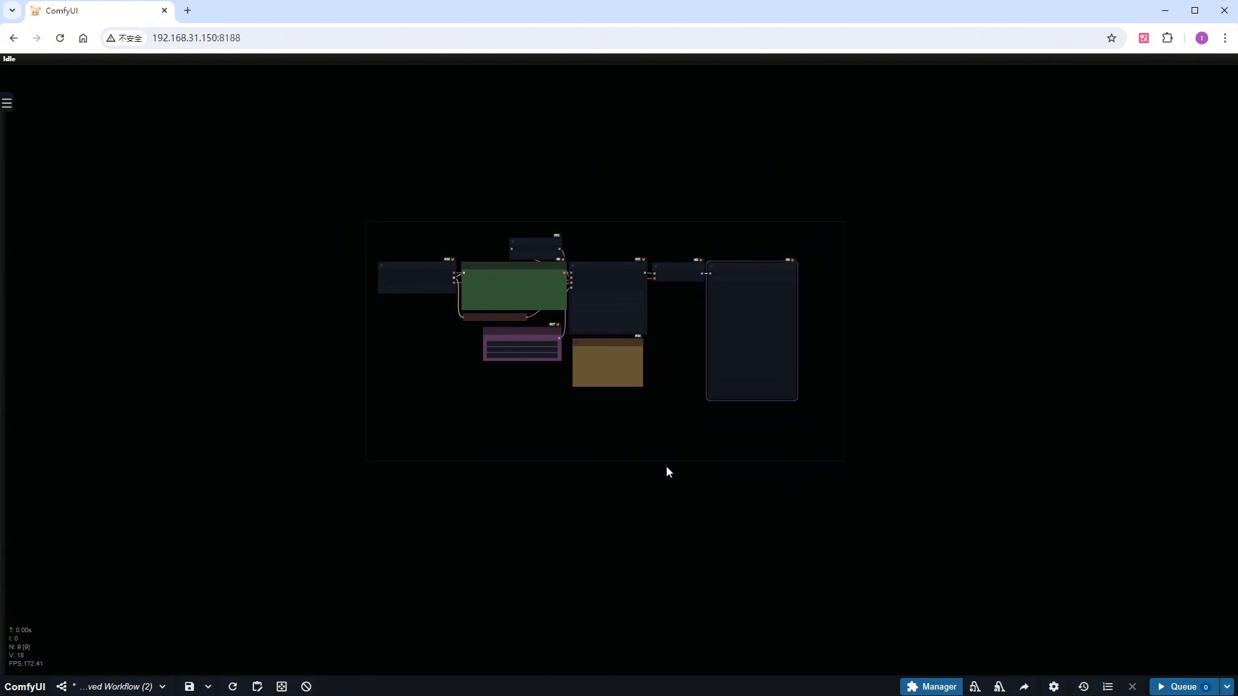
Set the Load Checkpoint node's ckpt_name to Flux\flux1-dev-fp8-with_clip_vae.safetensors
scroll(442, 299, up, 11)
drag(381, 298, 292, 377)
scroll(301, 369, up, 5)
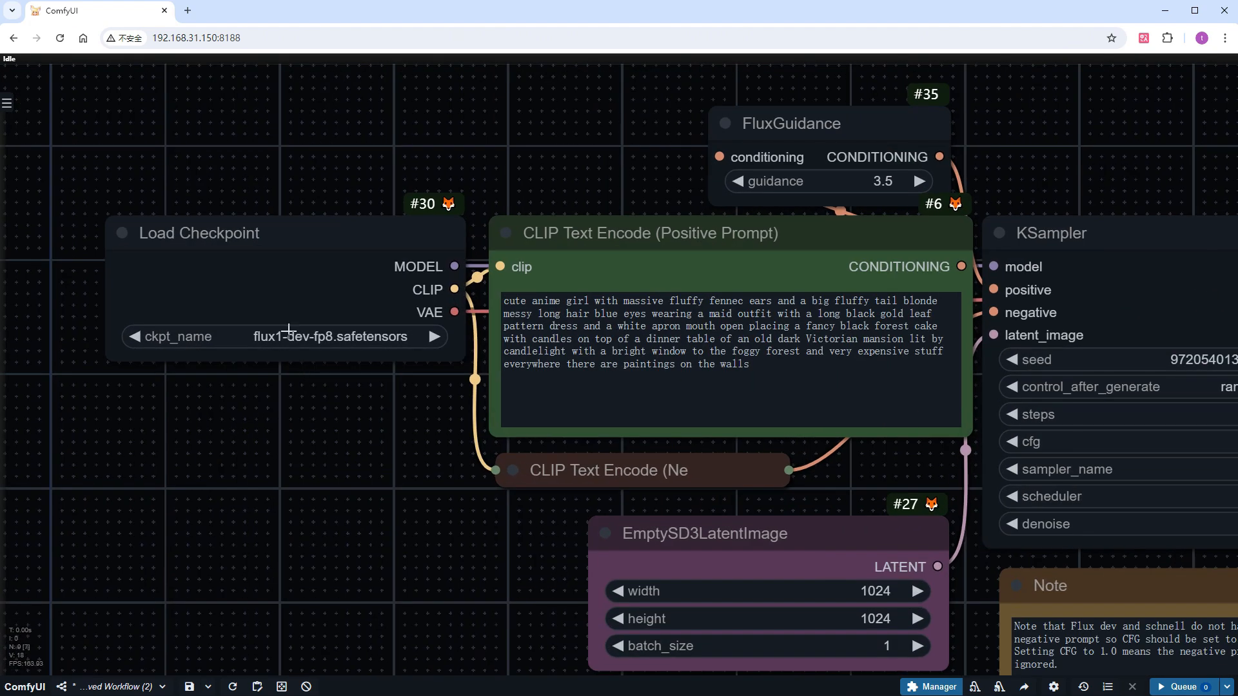
click(294, 337)
text(flu)
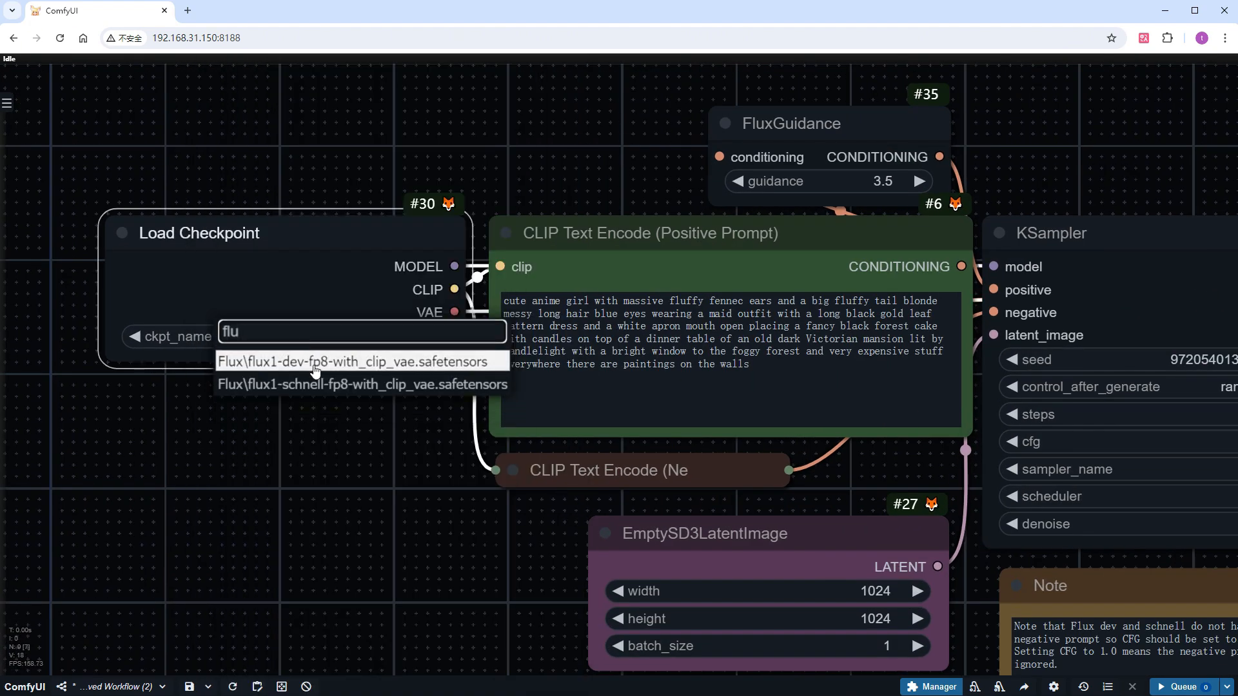
click(311, 362)
Replace the positive prompt with the copied text starting "portrait of an model with pink hair, She is surrounded by delicate flowers"
click(664, 381)
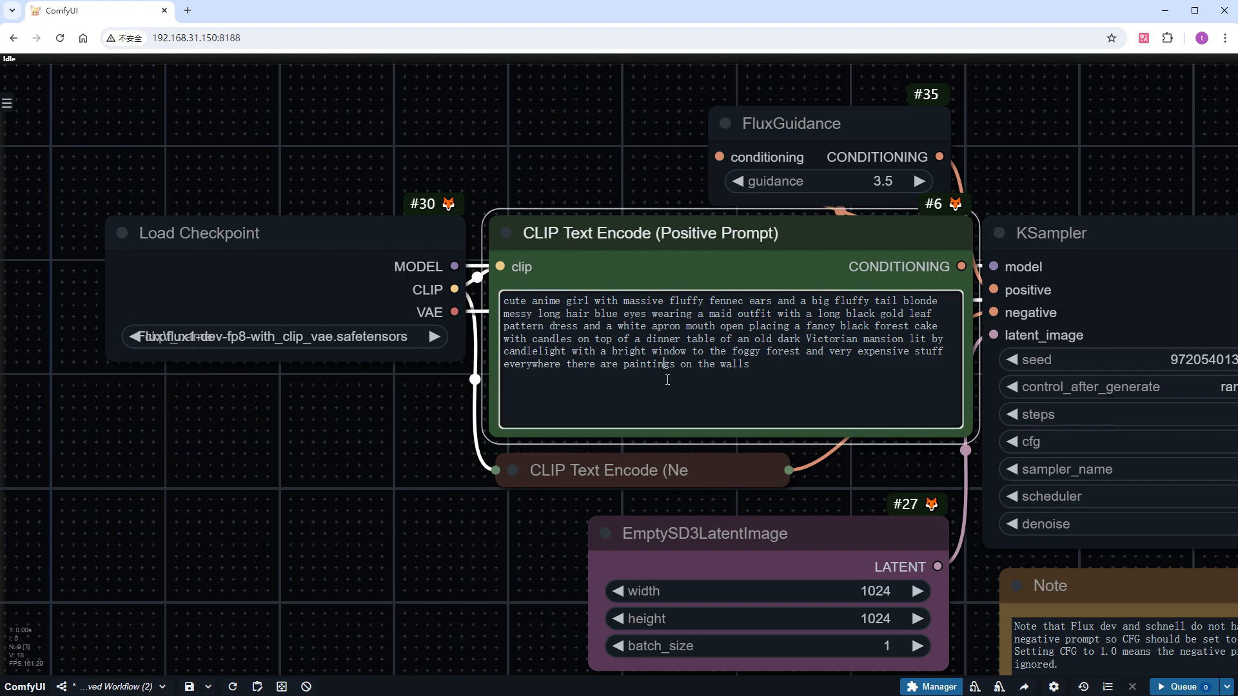
key(ctrl+a)
text(portrait of an model with pink hair, She is surrounded by delicate flowers in the fog-laden countryside at dawn. The style should be ethereal and dreamy, with soft lighting creating gentle shadows on her face. Her expression reflects mystery and elegance, adding to the overall surrealistic atmosphere, (good proportions, cinematic angle:1.1))
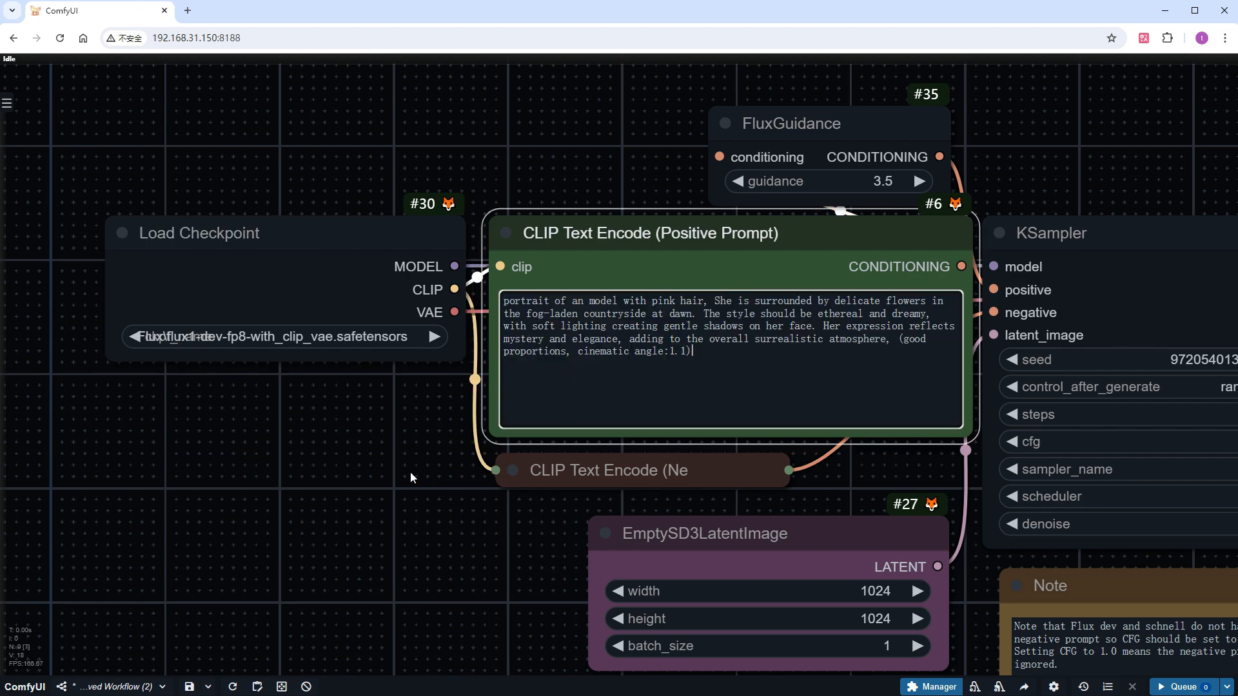
Set the KSampler's seed to 777 and its control_after_generate option to fixed
scroll(410, 472, down, 4)
drag(378, 493, 188, 369)
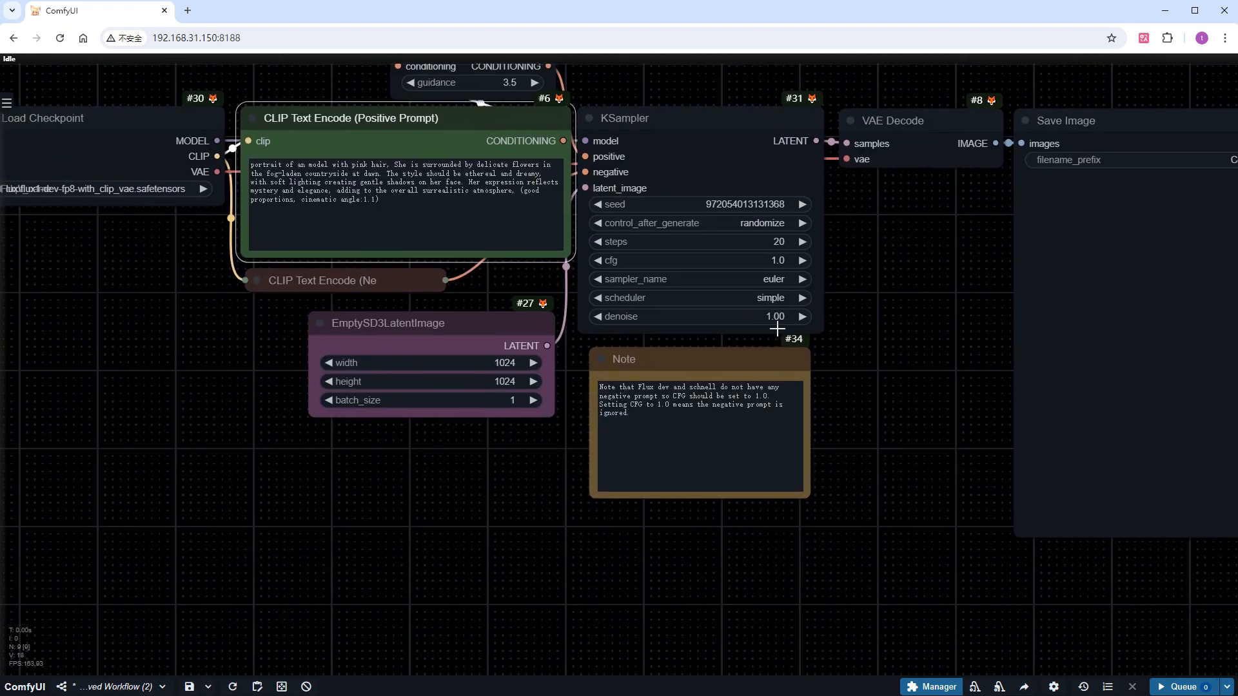
click(750, 203)
key(BackSpace)
text(777)
key(Return)
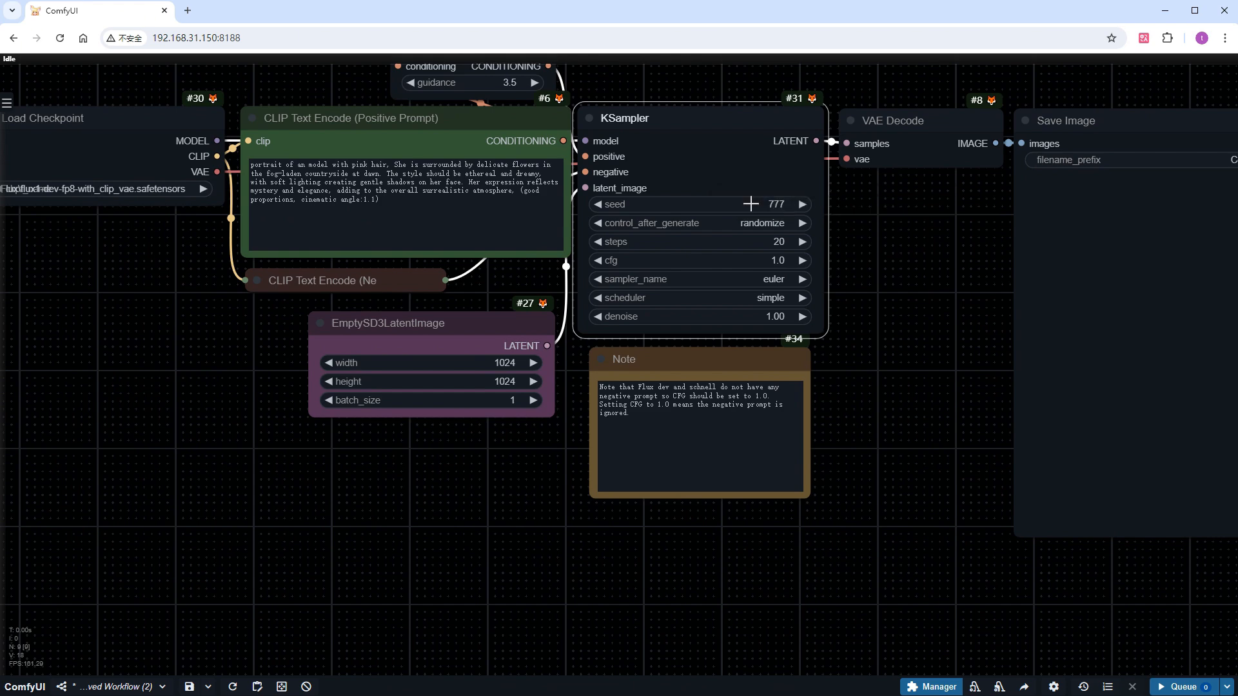
click(753, 223)
click(756, 220)
Run the workflow and bring up Task Manager's GPU 1 performance view to monitor memory use during generation
key(alt+Tab)
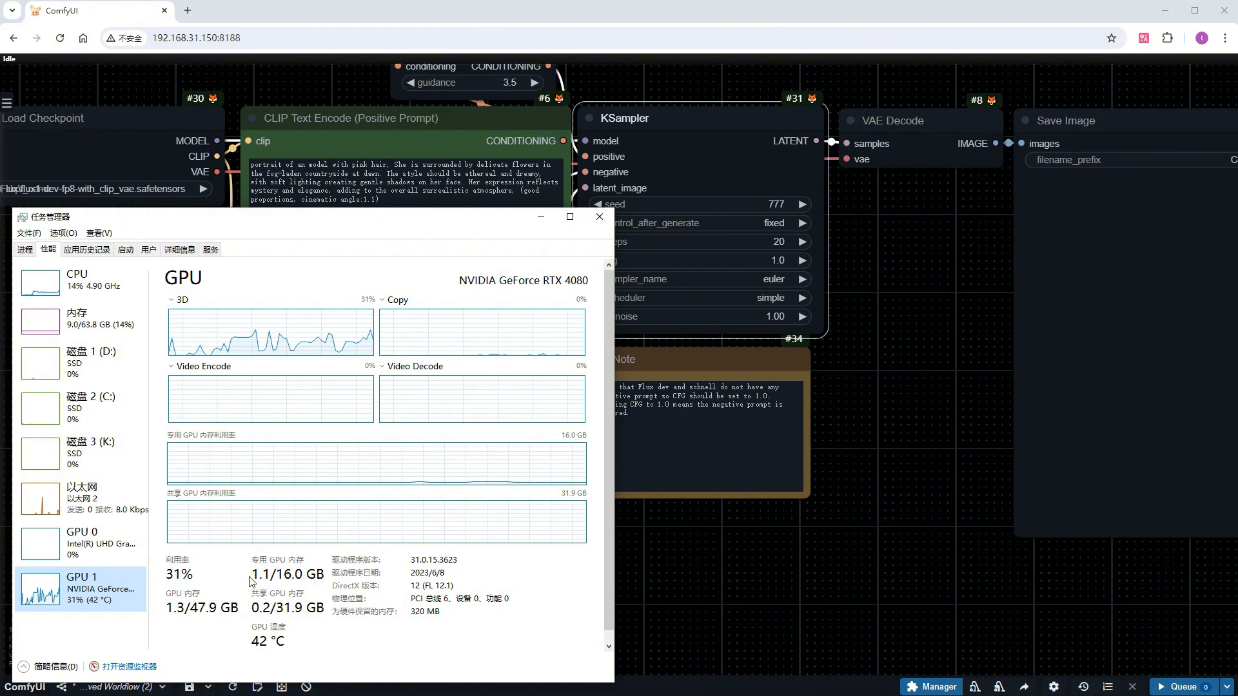
click(1170, 687)
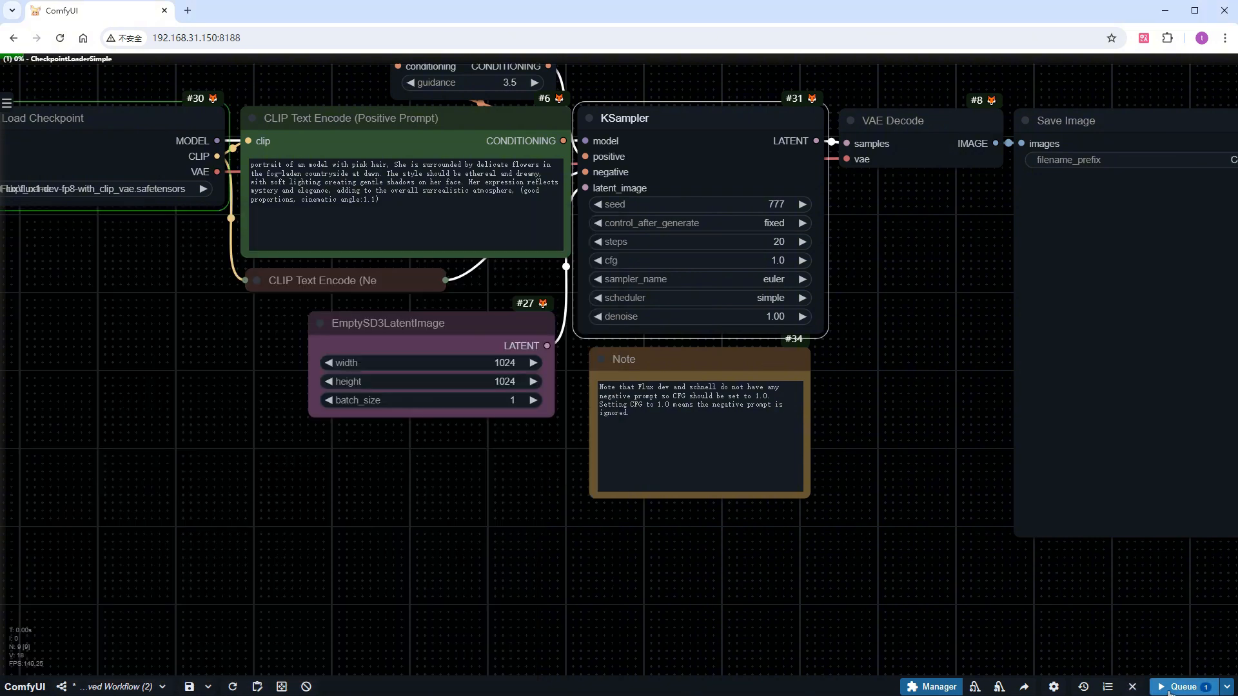
scroll(798, 551, down, 3)
drag(798, 551, 755, 547)
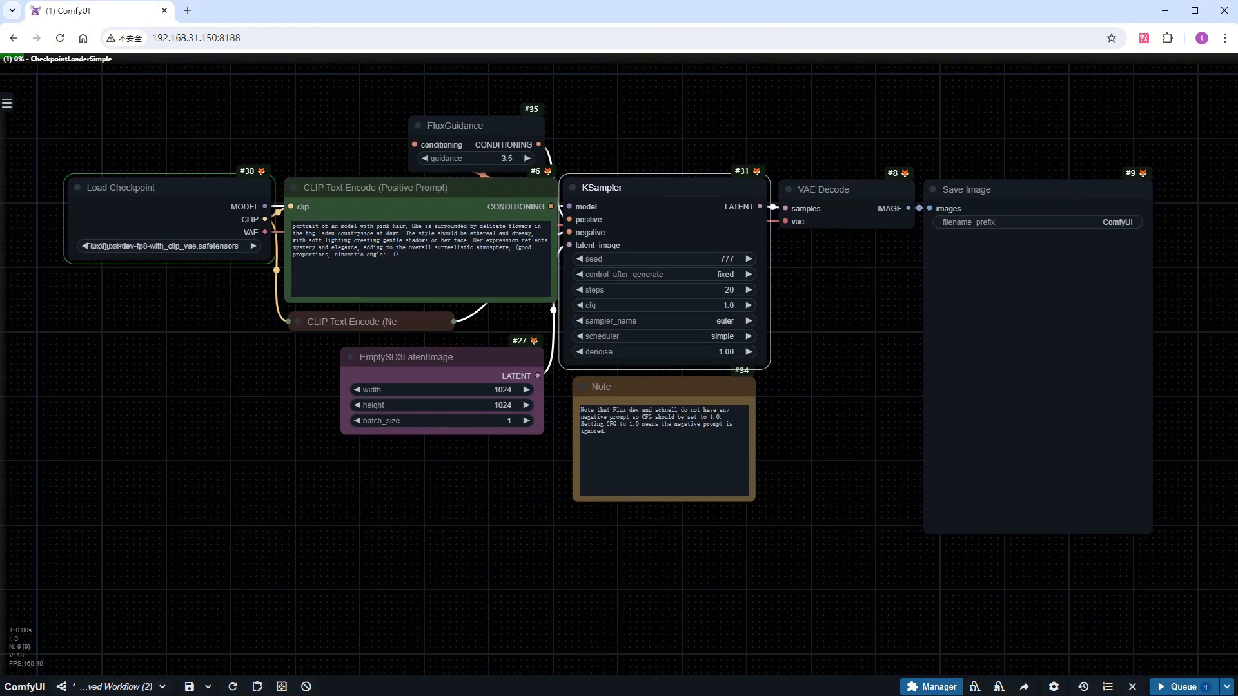
key(alt+Tab)
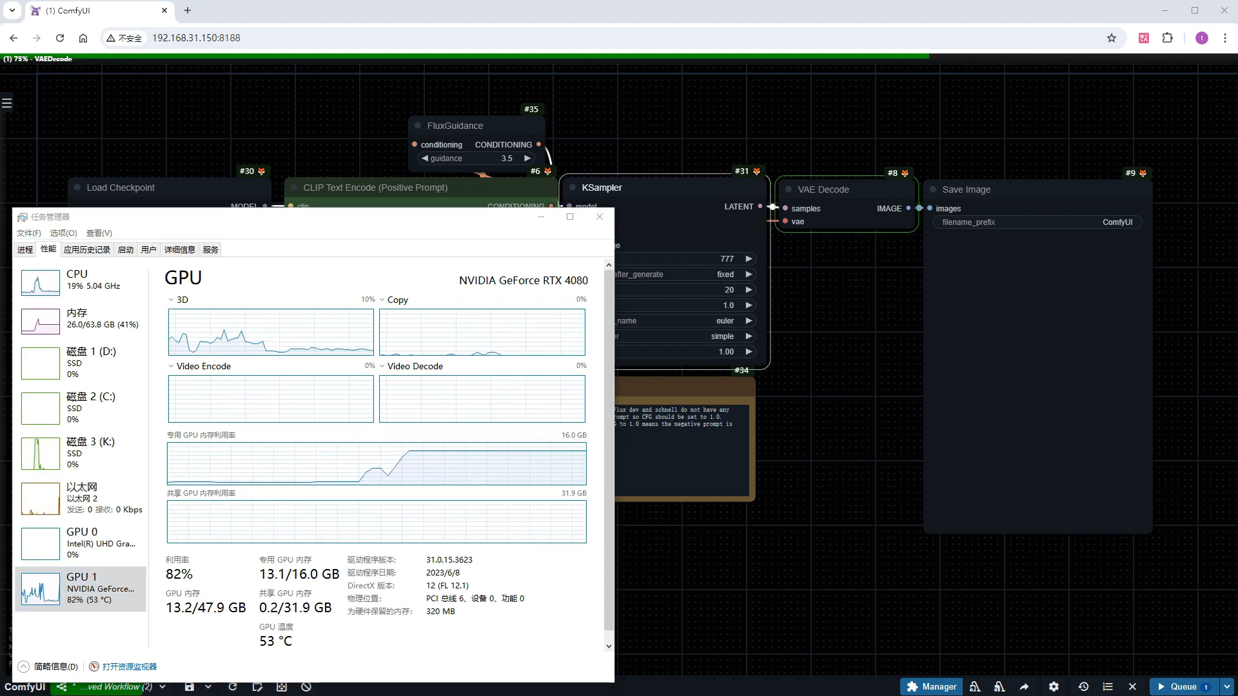
Examine the GPU memory graph and the generated portrait in the Save Image node
scroll(1099, 387, up, 7)
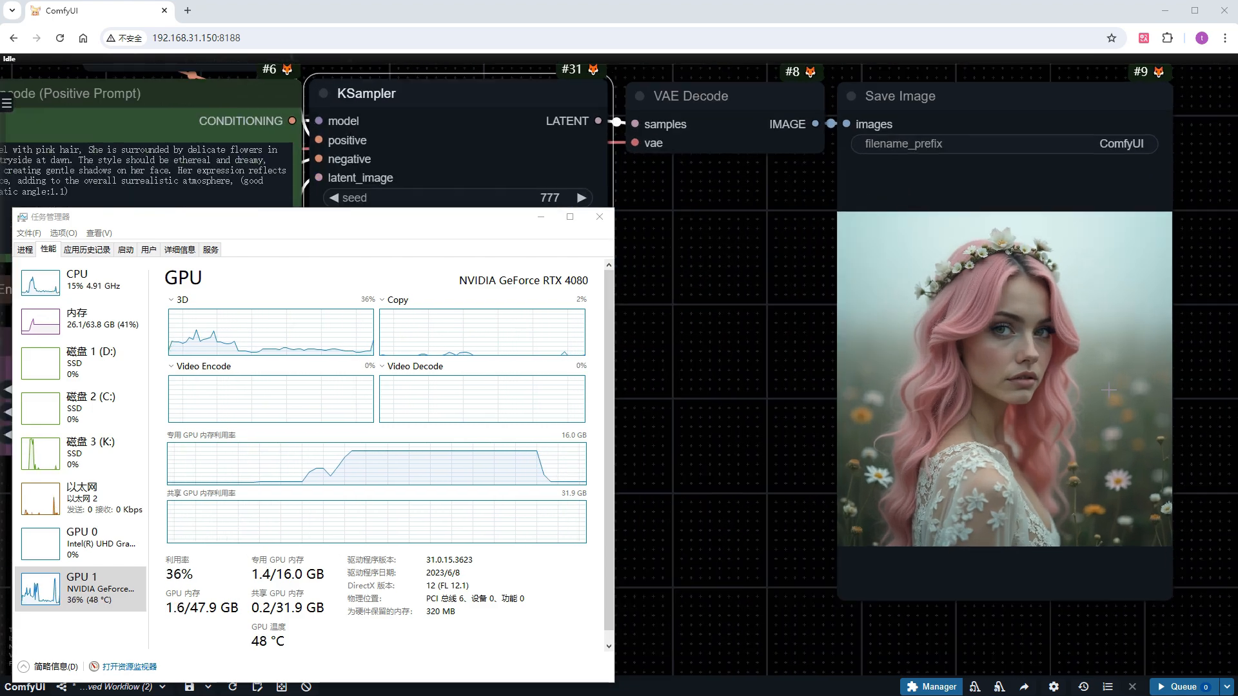
scroll(1096, 387, down, 7)
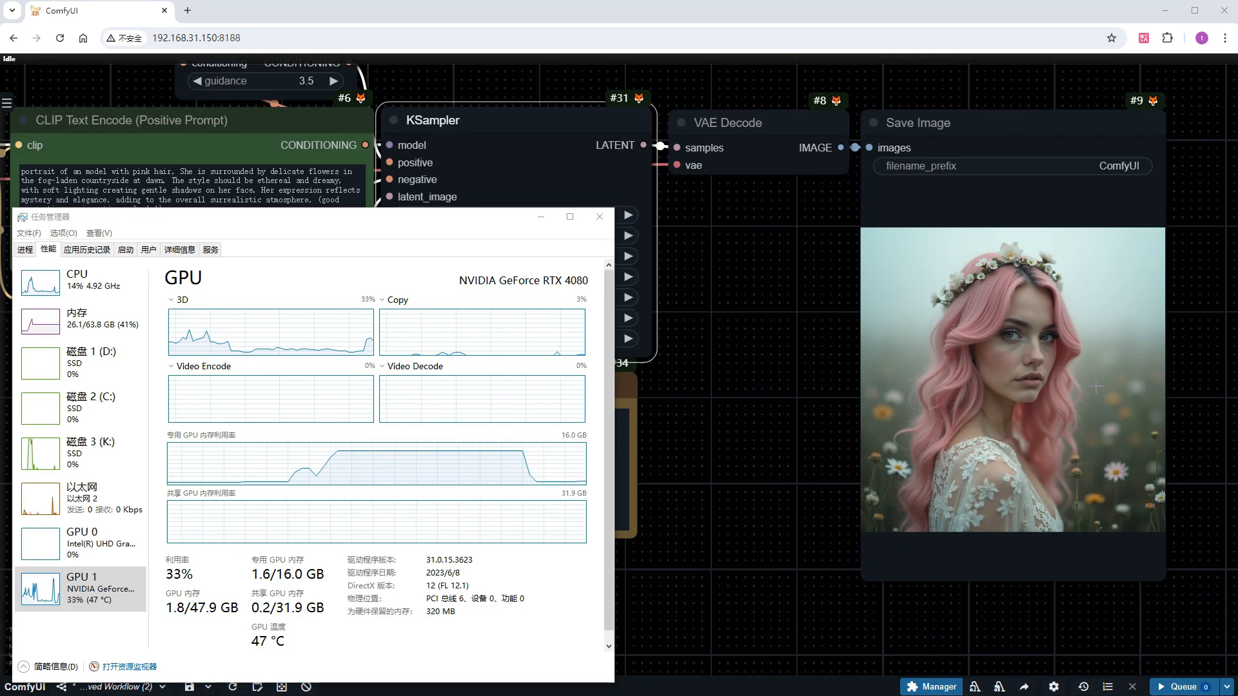
scroll(1096, 387, down, 1)
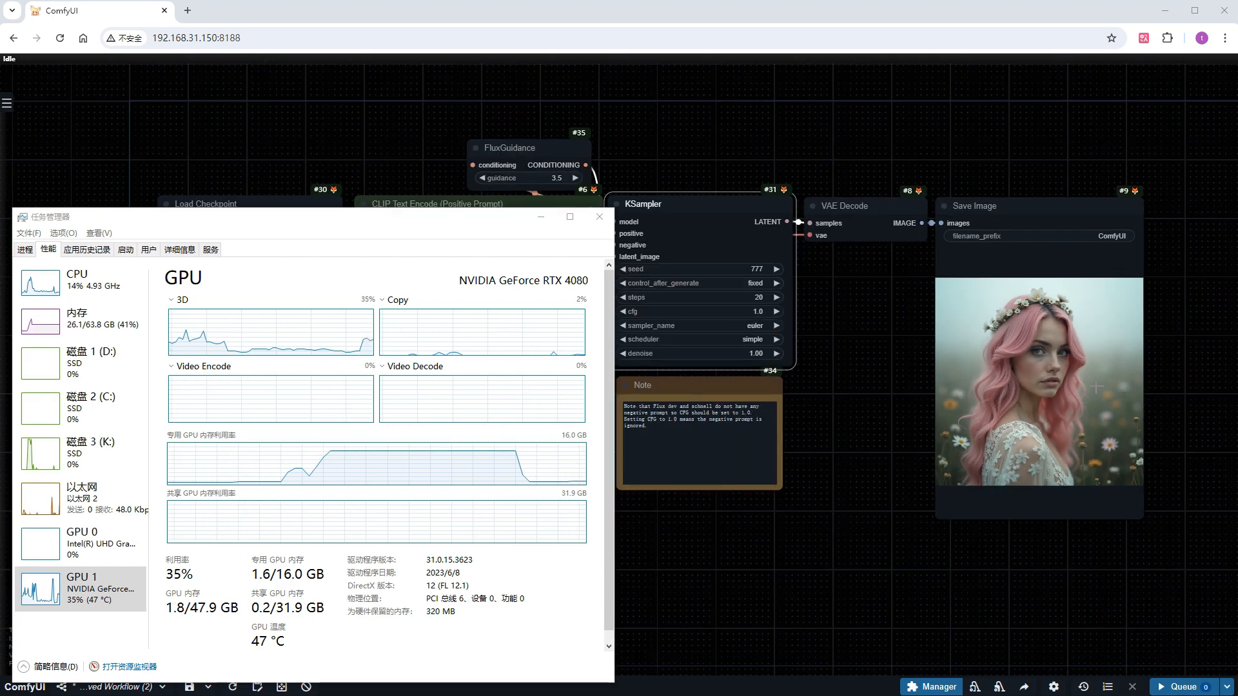
click(813, 567)
scroll(1096, 413, up, 10)
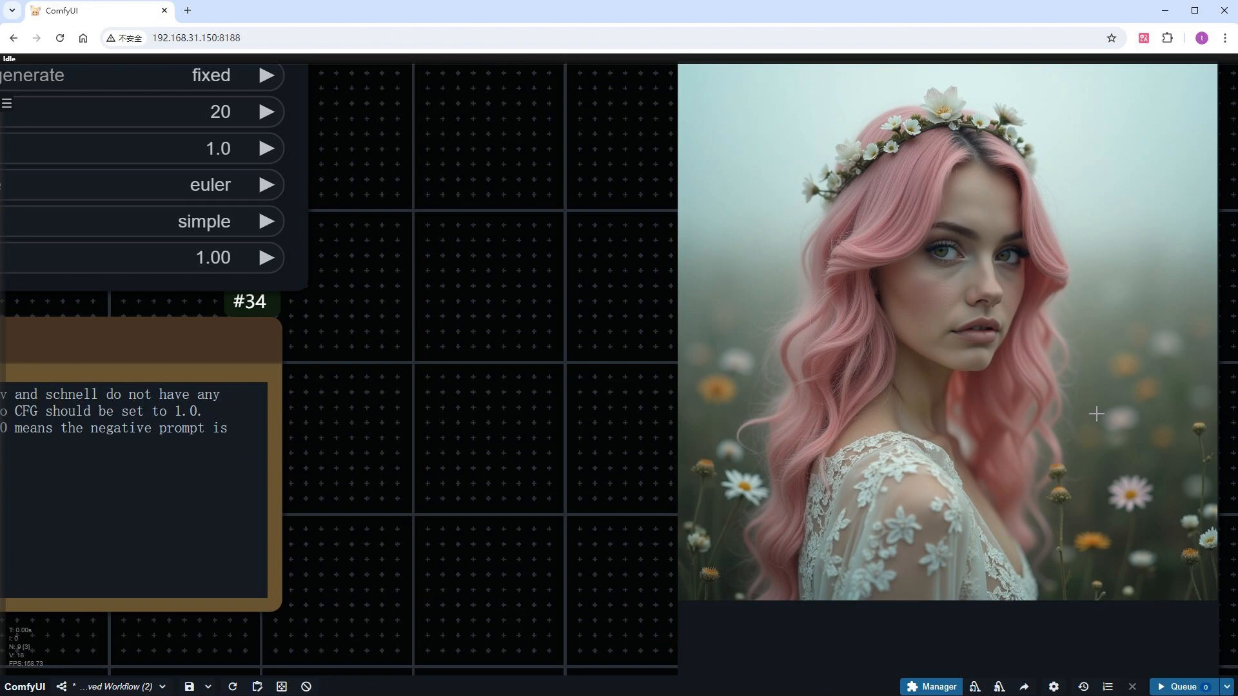
scroll(1096, 413, down, 10)
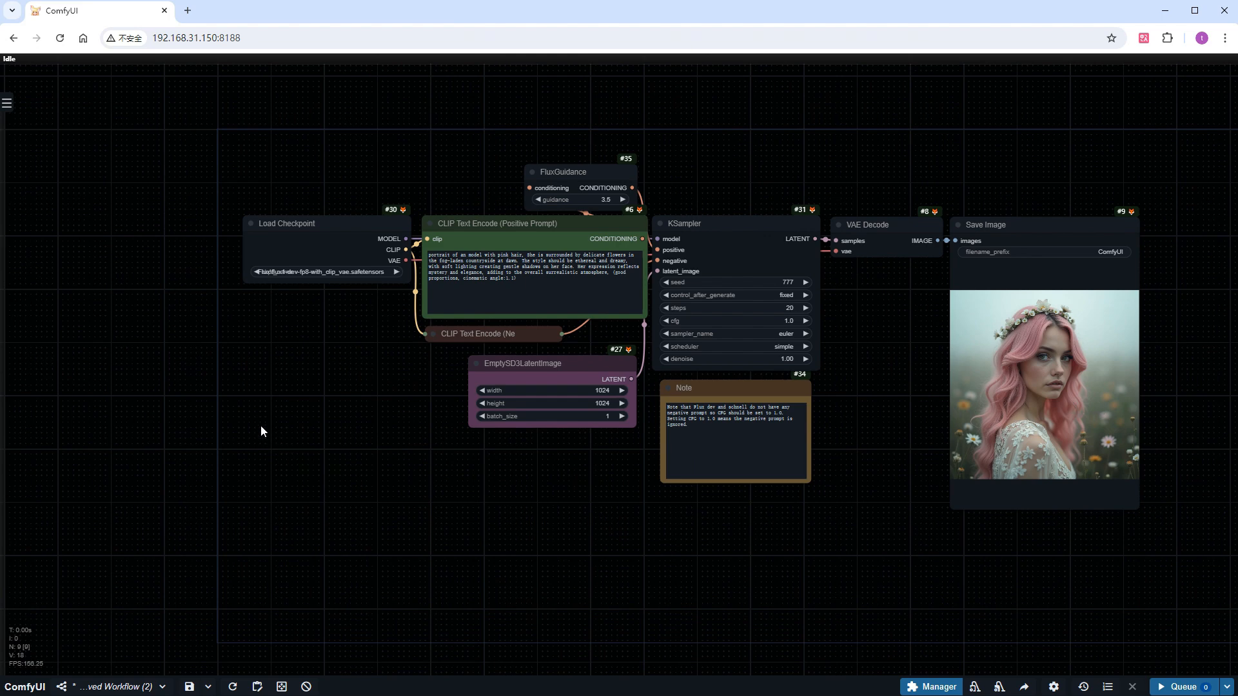
Move the Load Checkpoint node well away from the prompt nodes and enclose it in a new, enlarged group
drag(261, 431, 594, 474)
drag(669, 272, 220, 269)
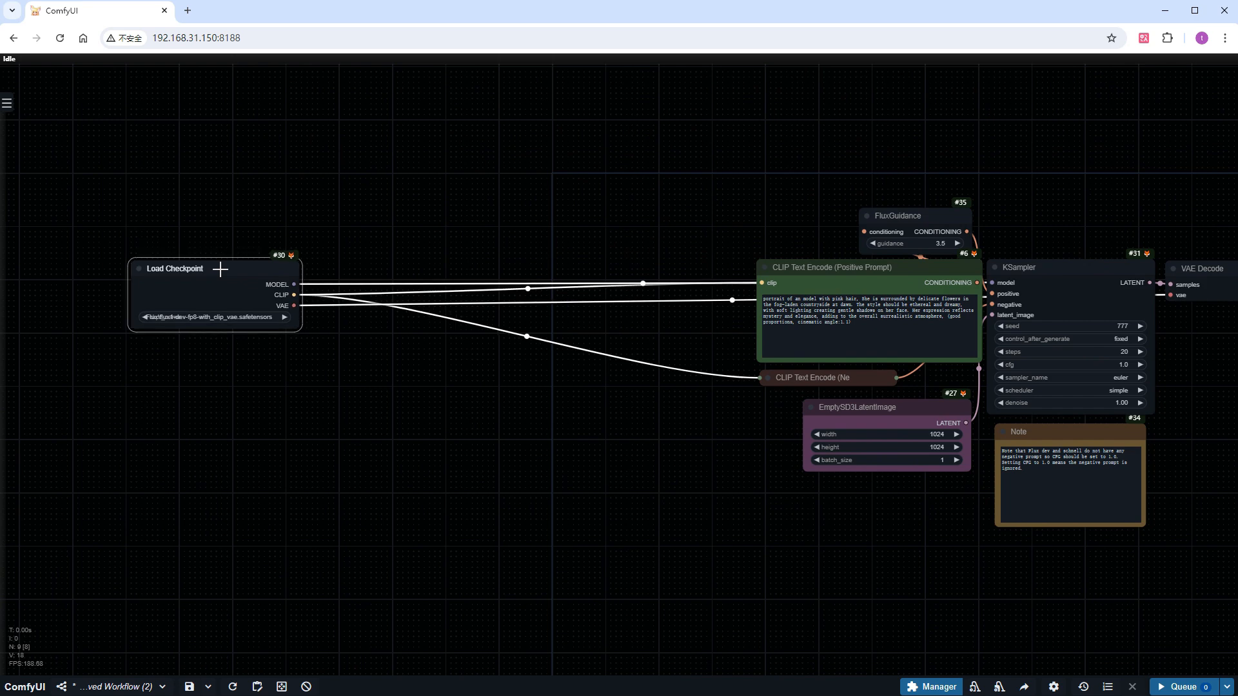
click(187, 381)
click(201, 273)
right_click(185, 373)
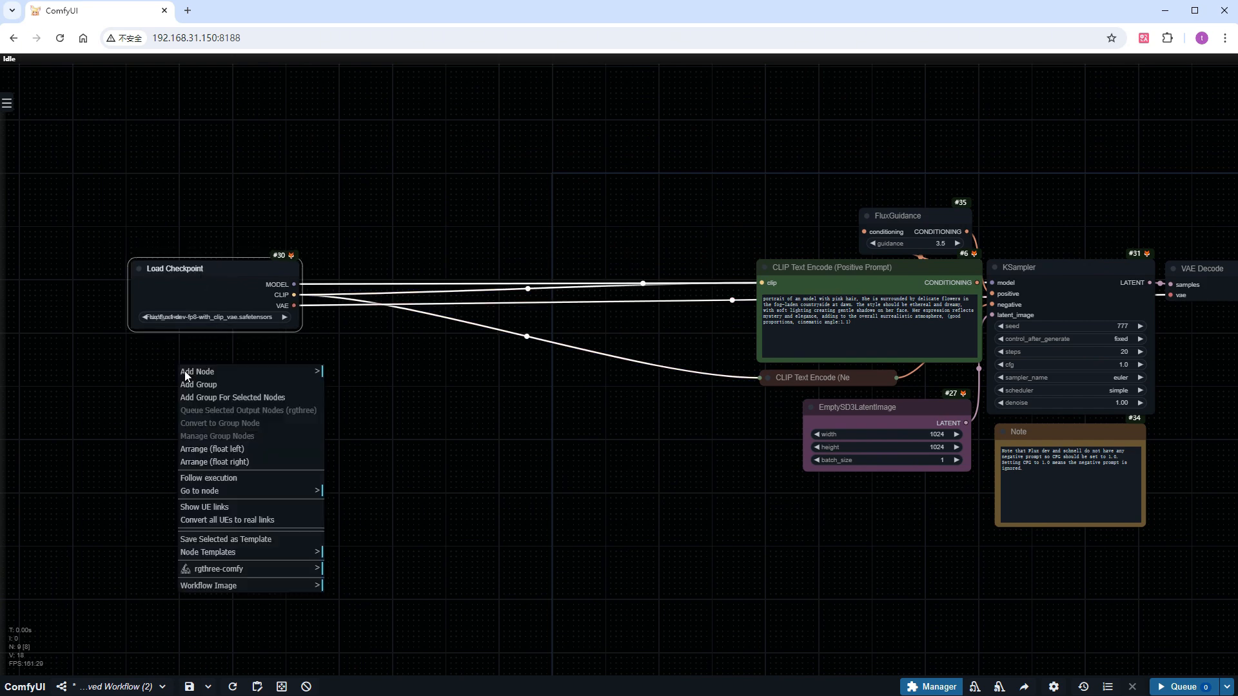
click(210, 398)
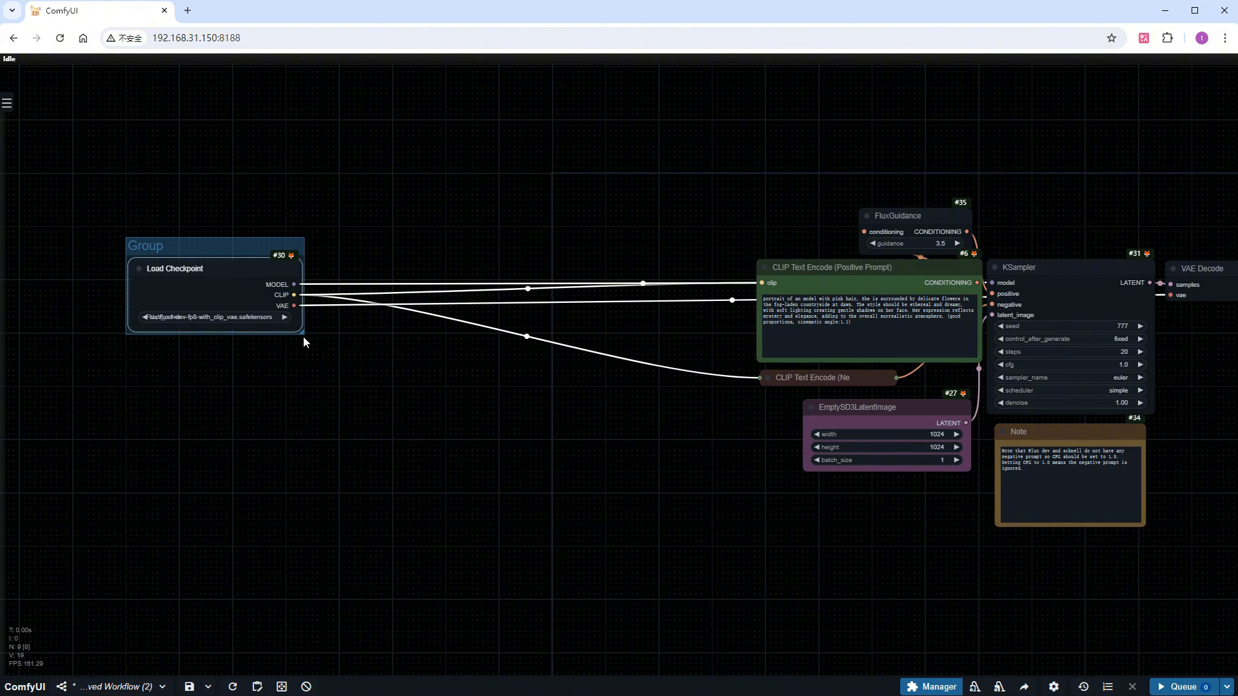
drag(342, 377, 390, 447)
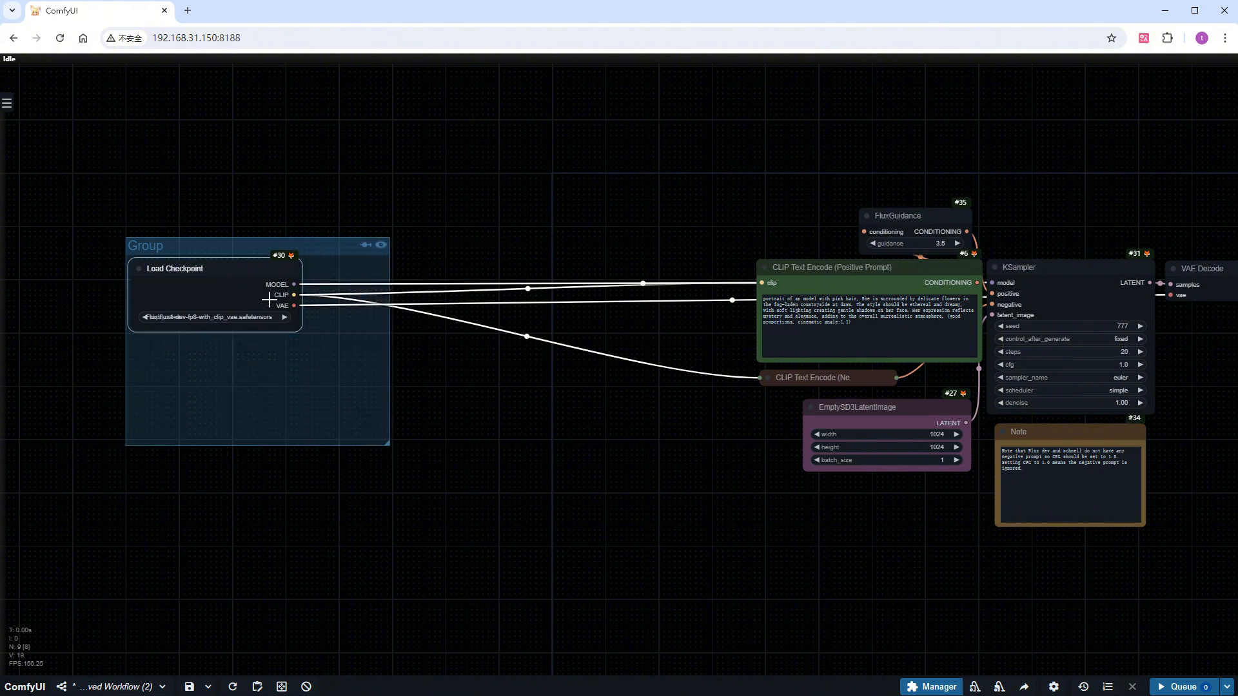
mouse_move(244, 262)
mouse_down()
mouse_move(288, 295)
mouse_move(234, 243)
mouse_up()
Rename the group around the Load Checkpoint node as "Input-Model From ComfyOrg"
right_click(190, 245)
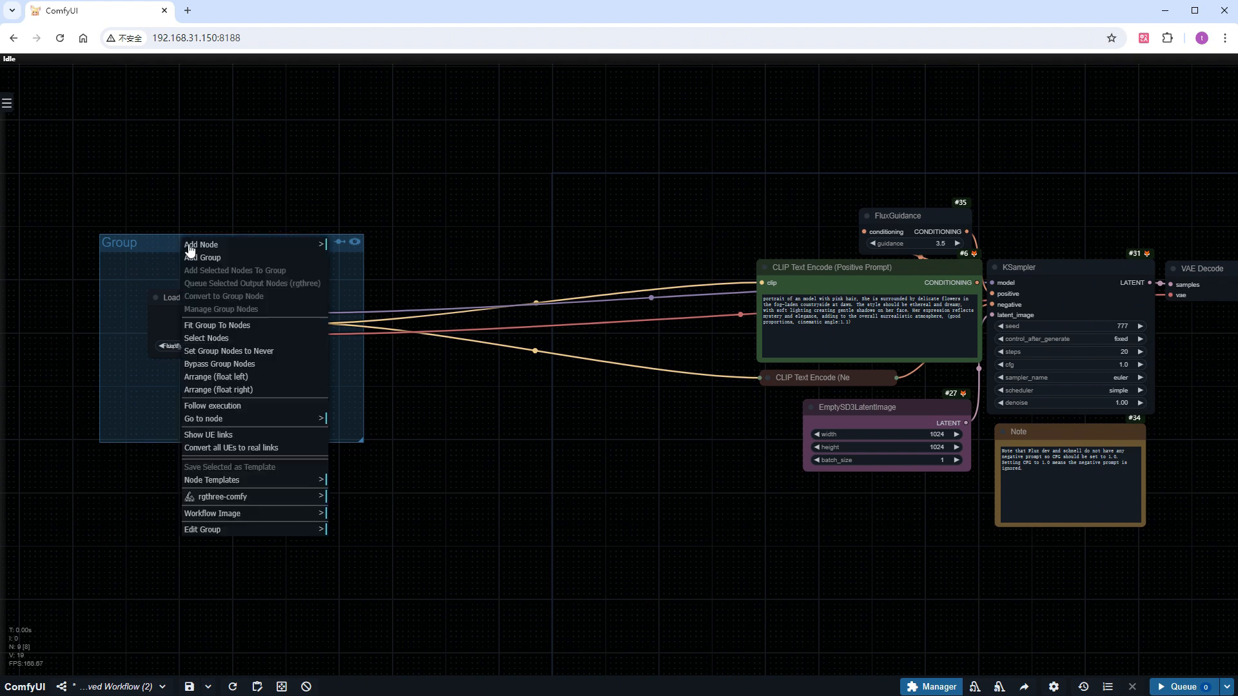
click(268, 532)
click(345, 548)
text(Input-Model From ComfyOrg)
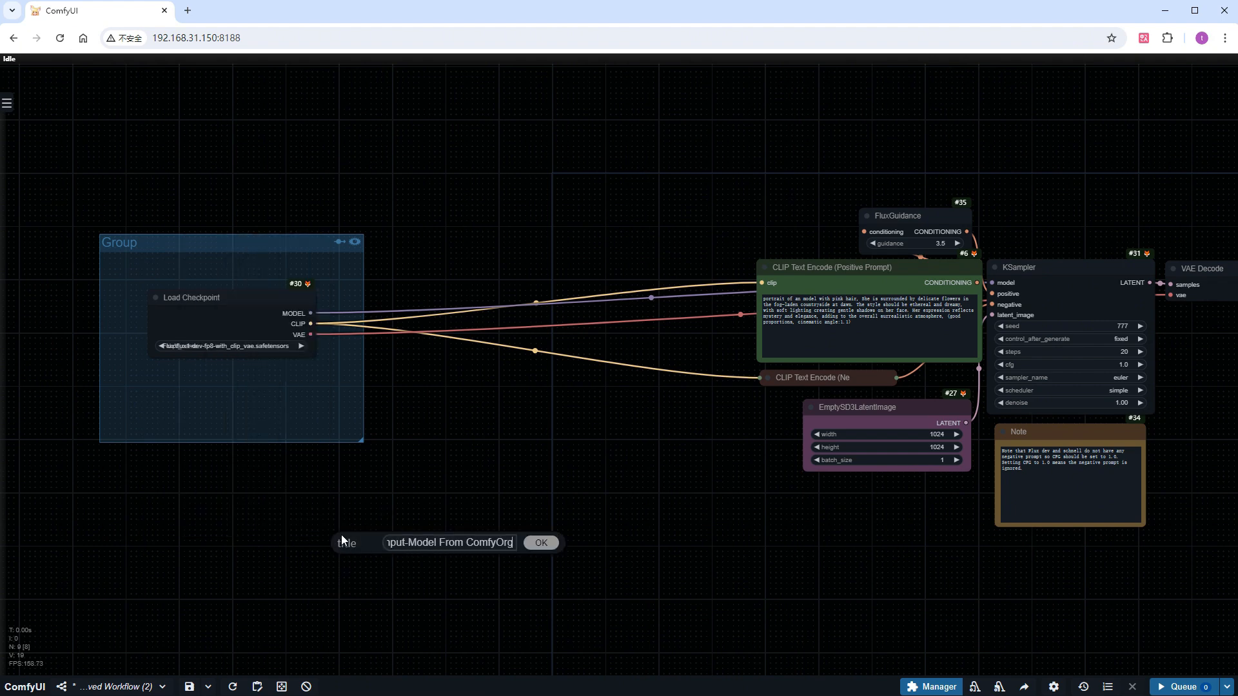
key(Return)
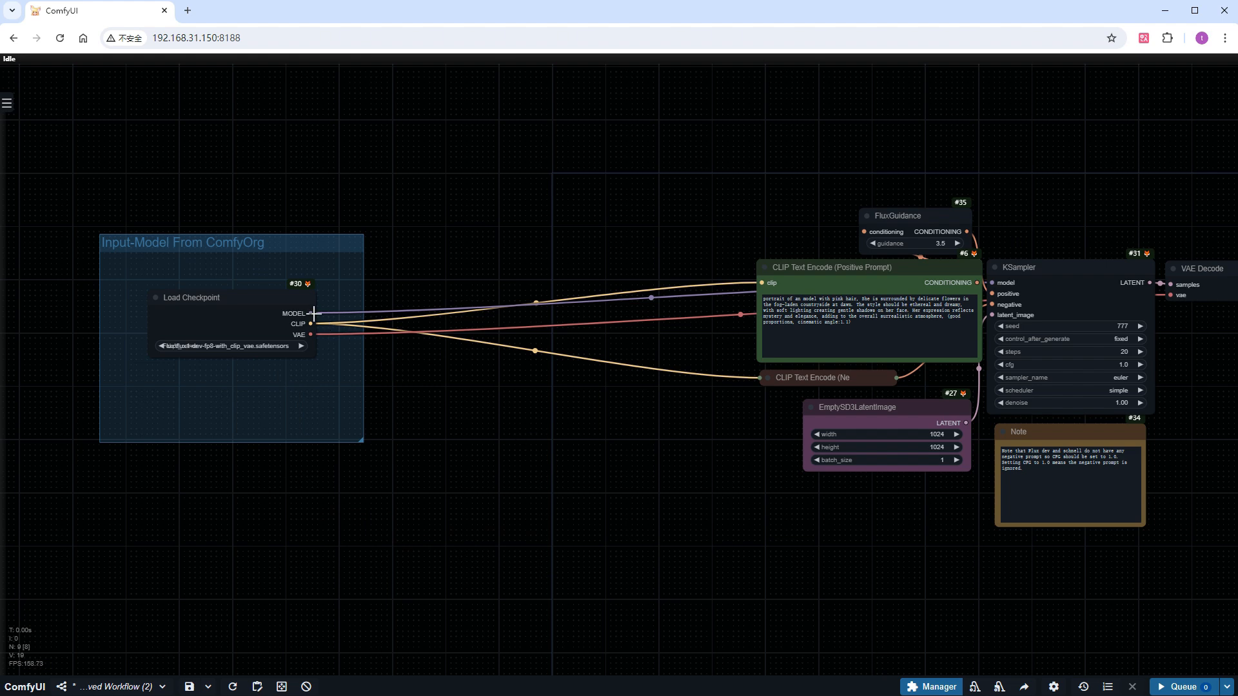
Route the checkpoint's MODEL, CLIP and VAE outputs through separate reroute nodes to the KSampler, both text encoders and VAE Decode
drag(310, 313, 996, 284)
click(519, 391)
drag(310, 324, 811, 327)
click(485, 488)
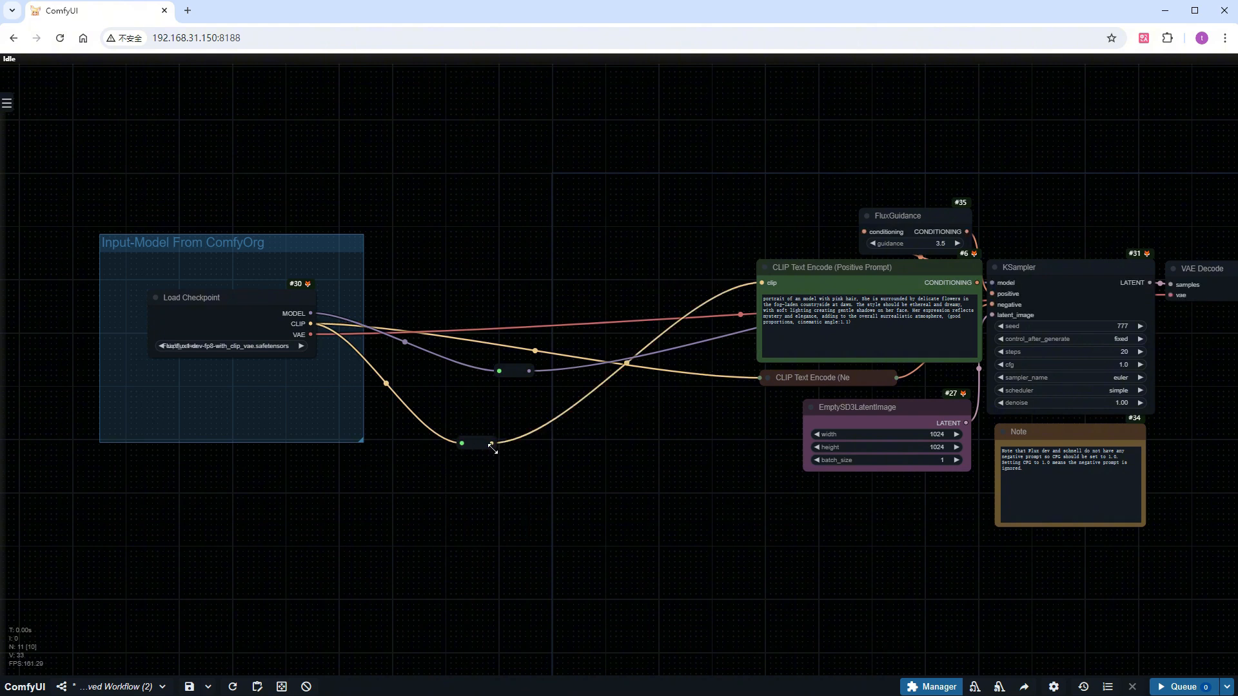
drag(491, 443, 763, 380)
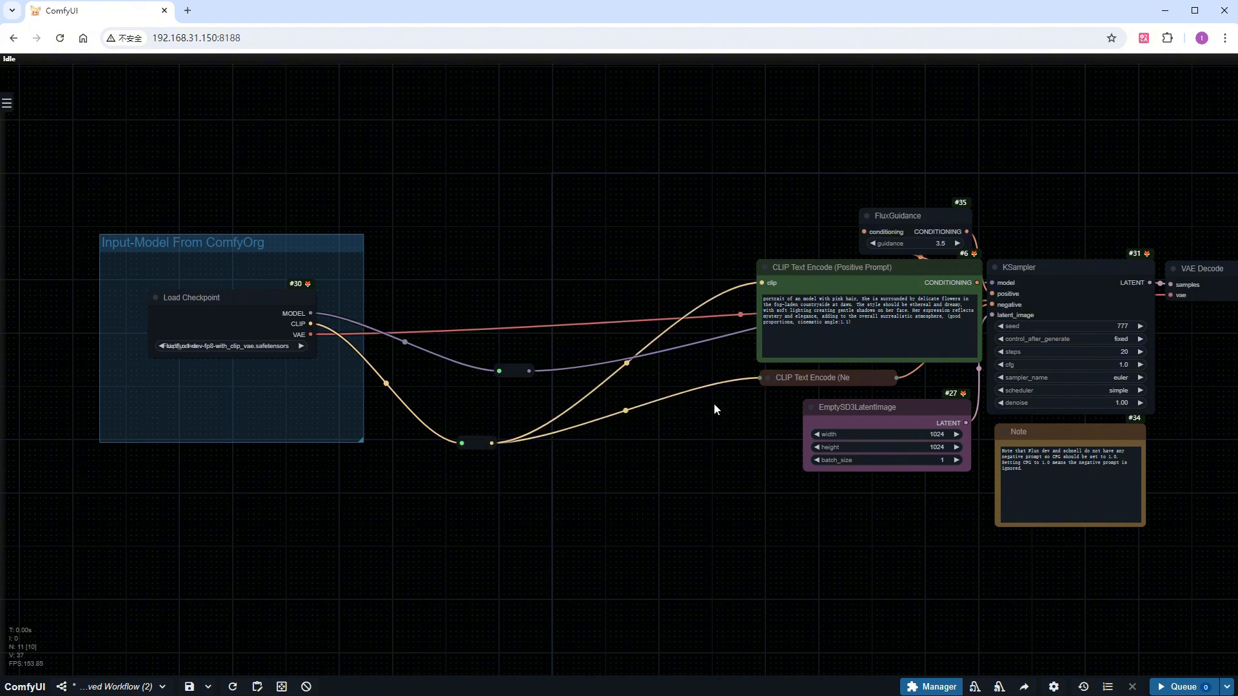
drag(310, 334, 1171, 294)
click(511, 522)
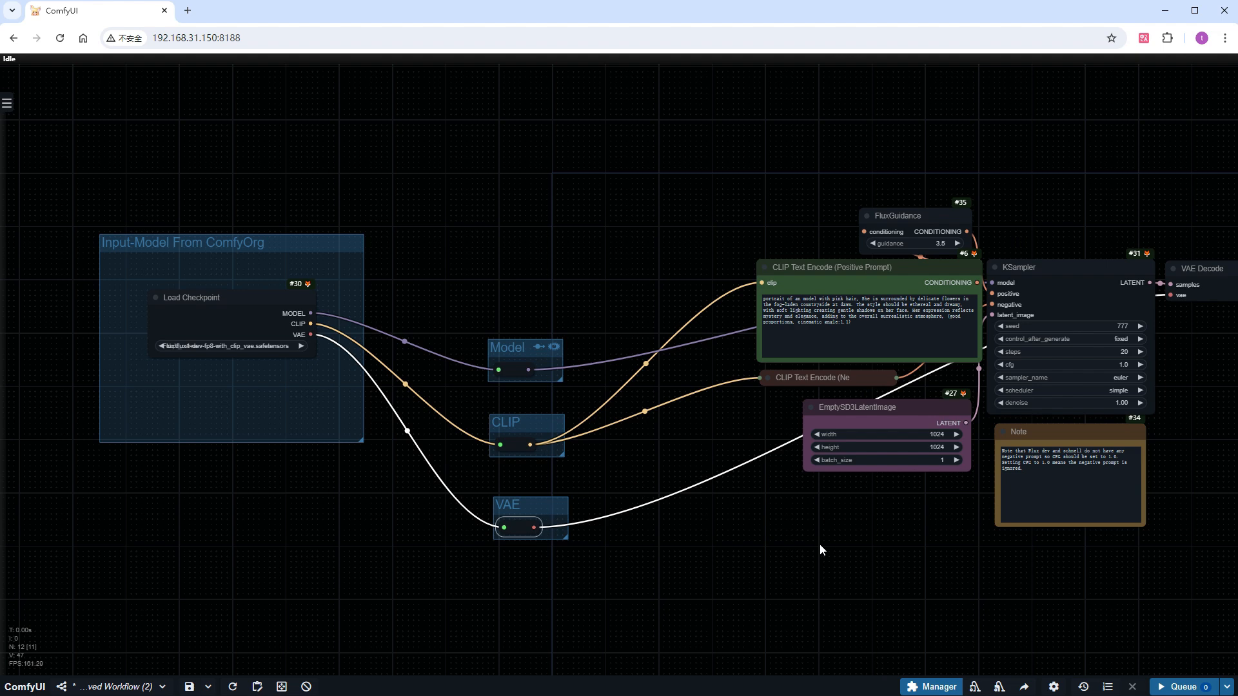
Run the workflow again with the rerouted model, CLIP and VAE connections
scroll(832, 548, down, 3)
drag(793, 546, 732, 539)
click(1183, 686)
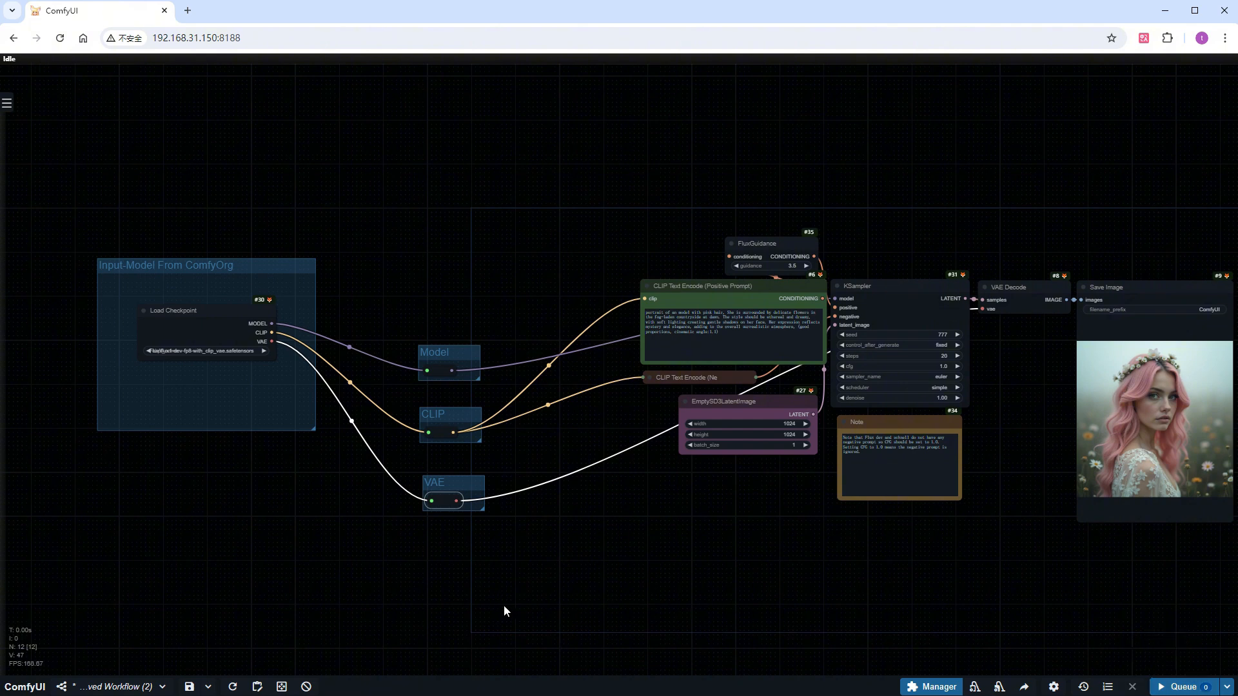
Add a Load Diffusion Model node in the empty area below the "Input-Model From ComfyOrg" group
drag(505, 605, 587, 503)
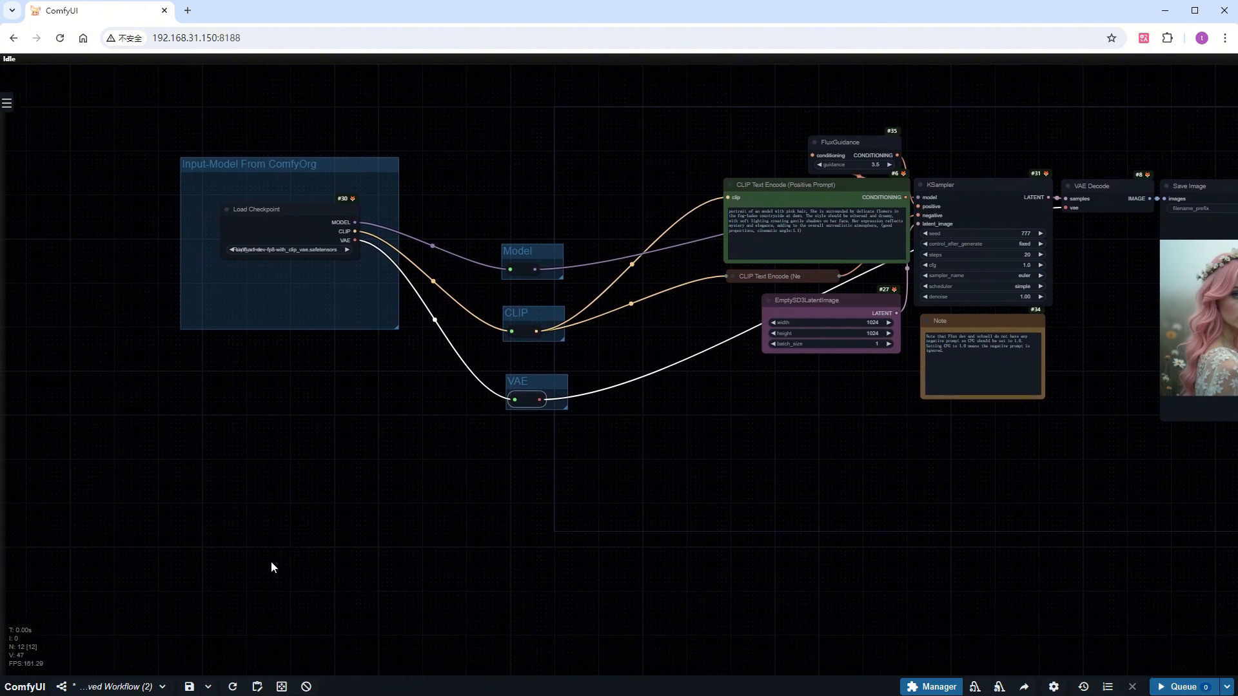
scroll(265, 561, up, 4)
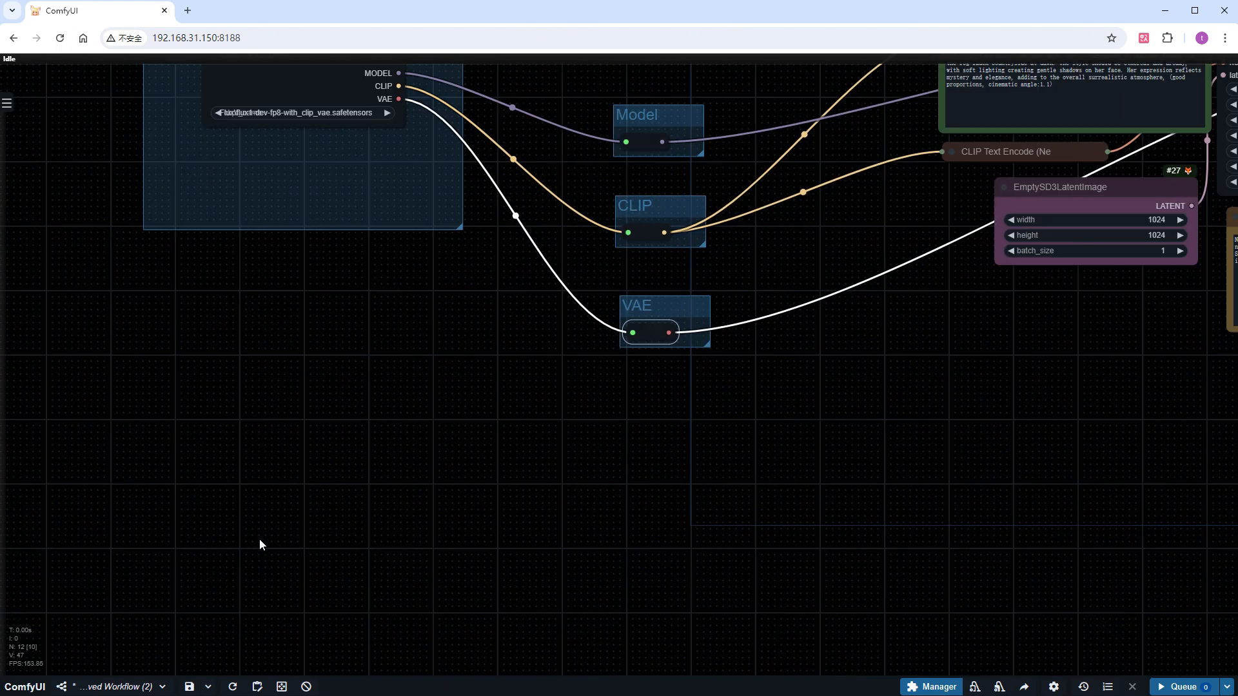
drag(222, 505, 257, 489)
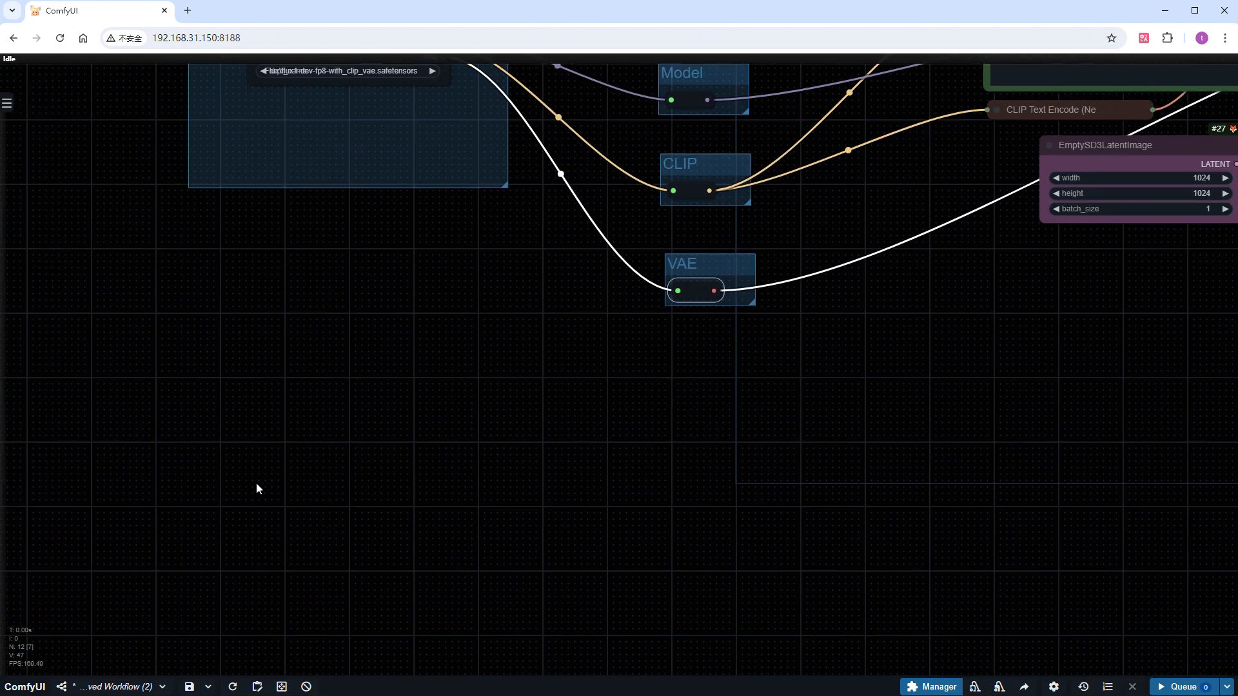
double_click(263, 321)
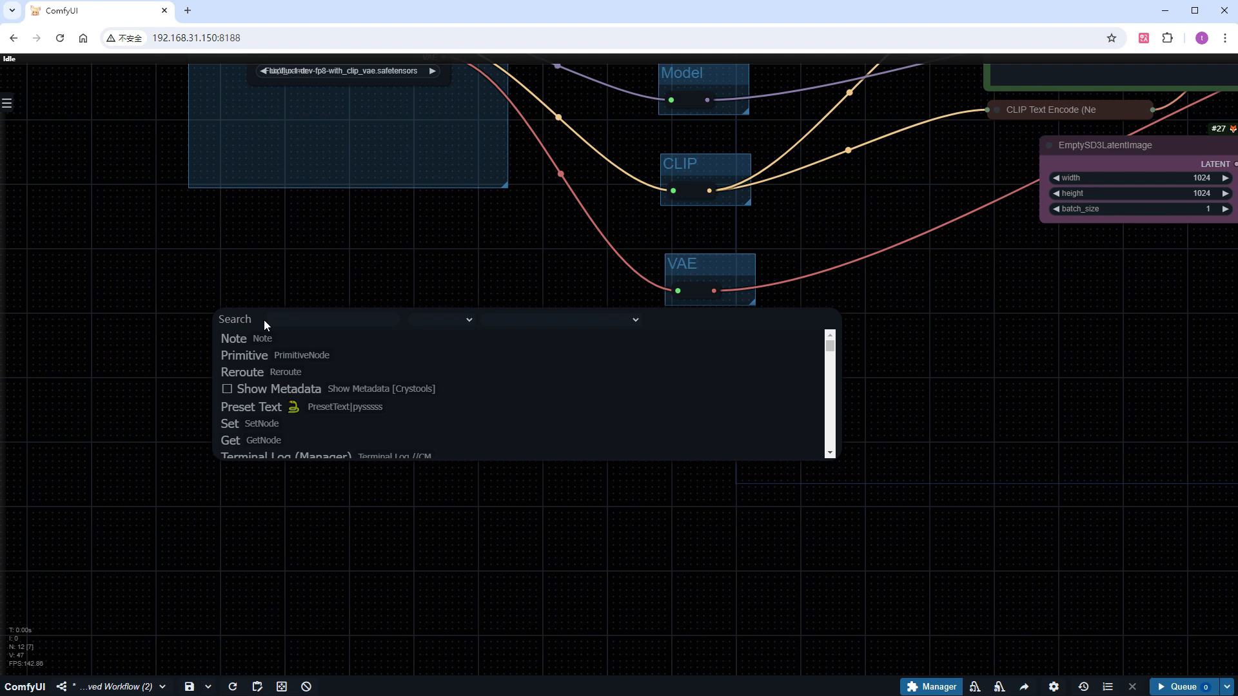
text(load d)
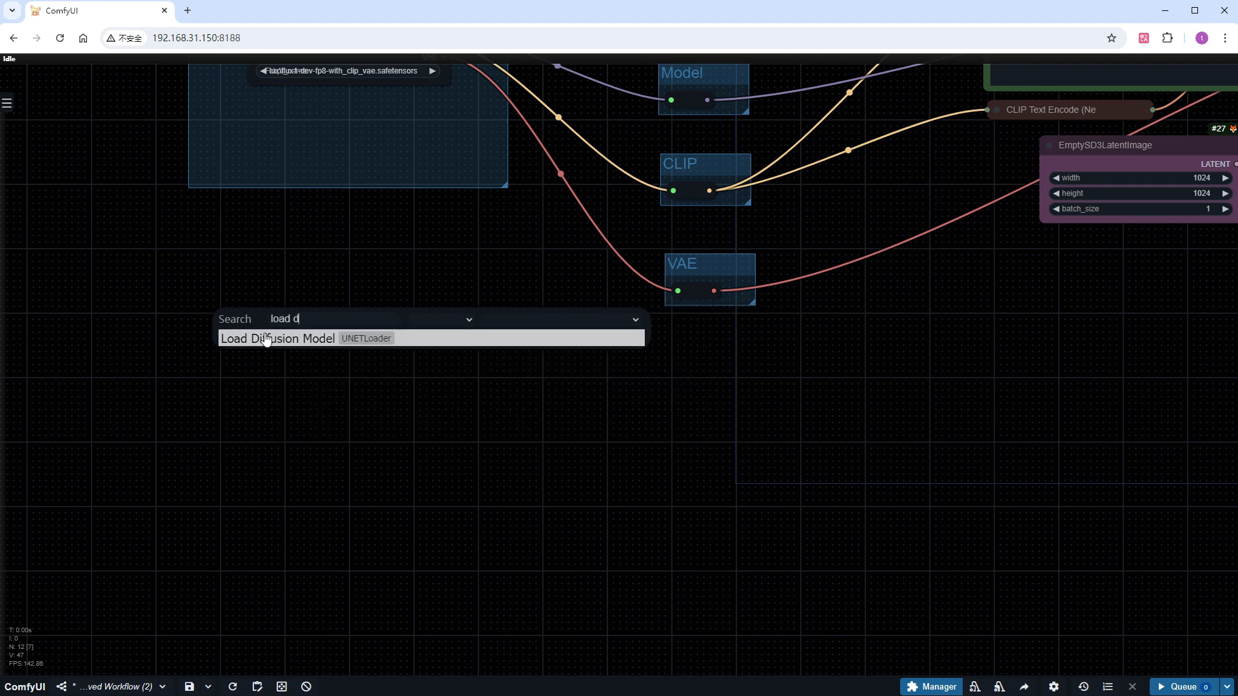
click(264, 337)
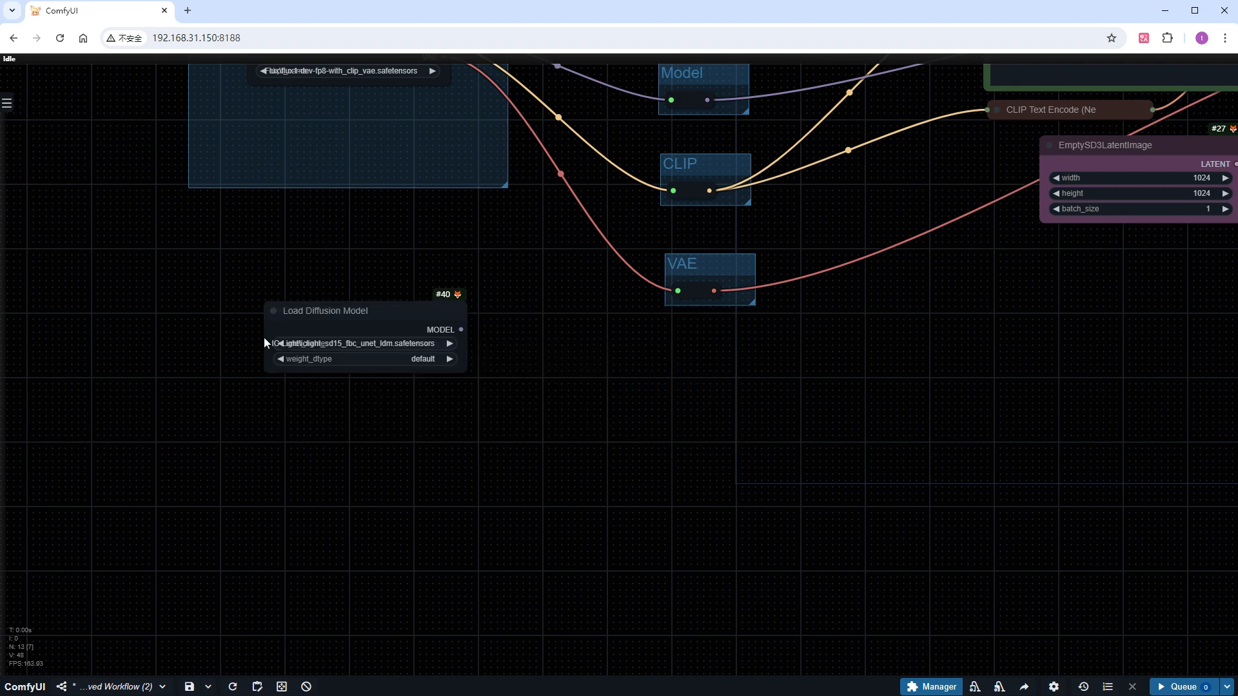
Set the Load Diffusion Model node's unet_name to flux1-dev-fp8.safetensors and weight_dtype to fp8_e4m3fn
scroll(387, 343, up, 5)
click(388, 344)
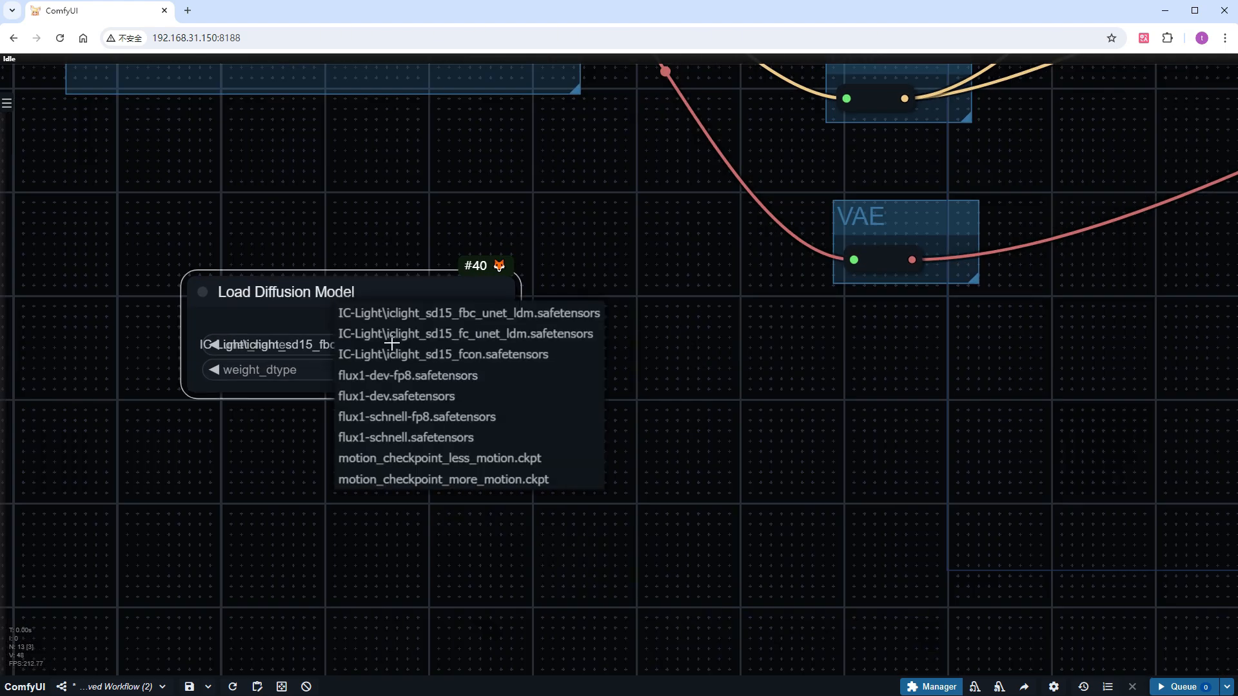
click(437, 385)
click(420, 370)
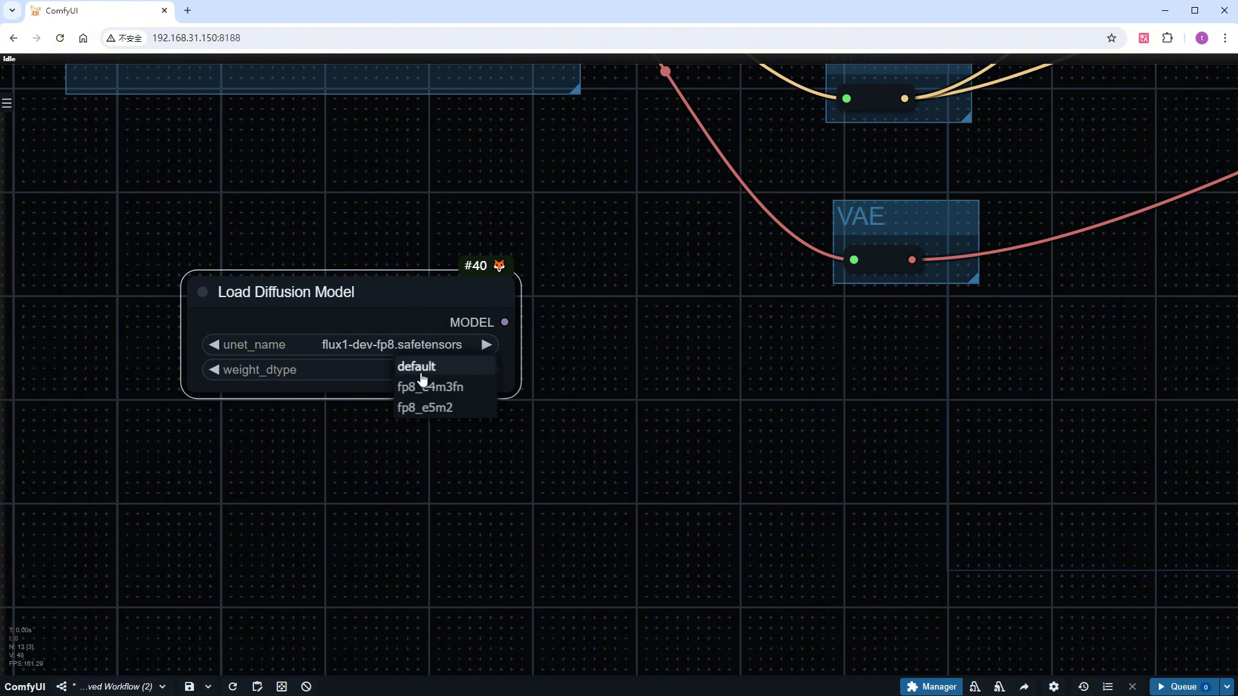
click(430, 387)
Add a DualCLIPLoader node and align it below the Load Diffusion Model node
drag(399, 567, 418, 455)
double_click(273, 380)
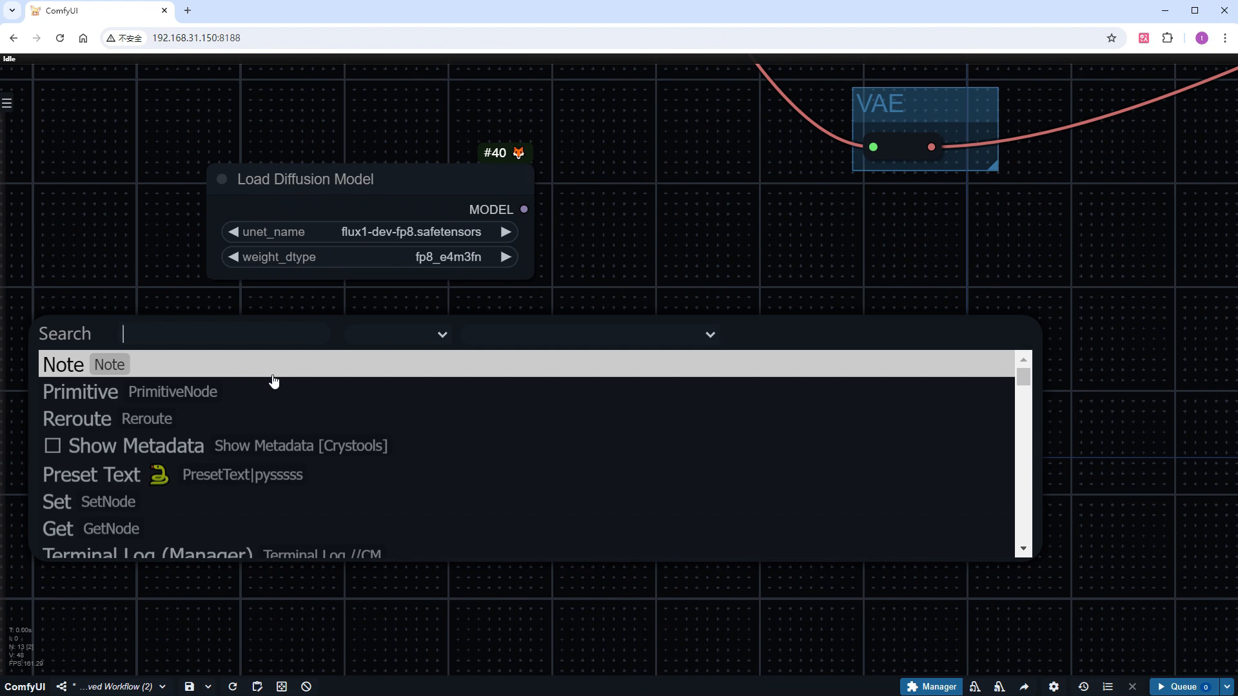
text(du)
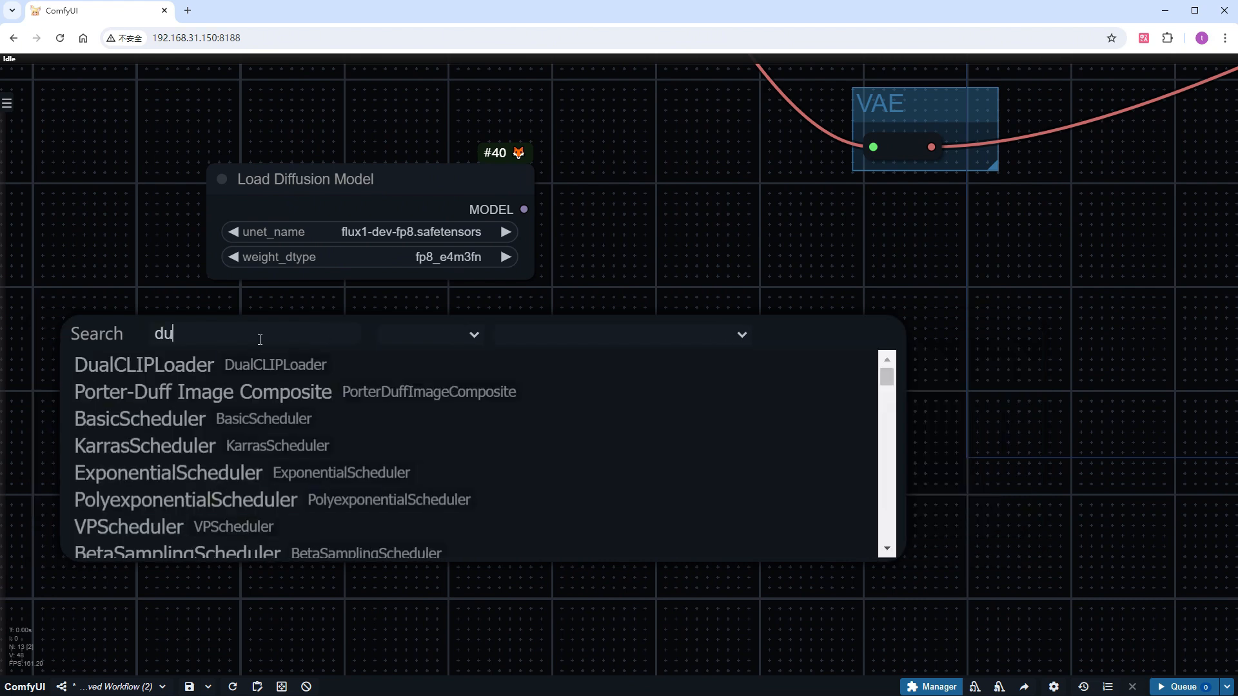
click(201, 373)
click(437, 359)
drag(437, 358, 433, 359)
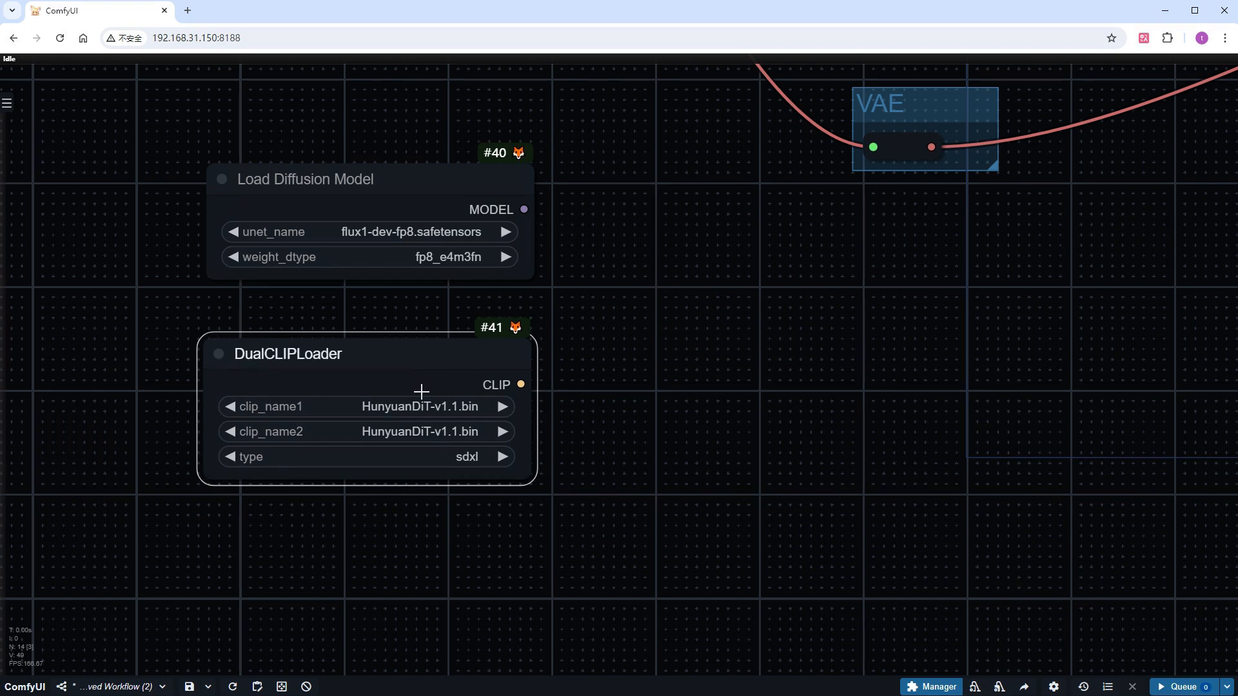
Set the DualCLIPLoader's clip_name1 to t5xxl_fp8_e4m3fn.safetensors, clip_name2 to clip_l.safetensors and type to flux
click(418, 406)
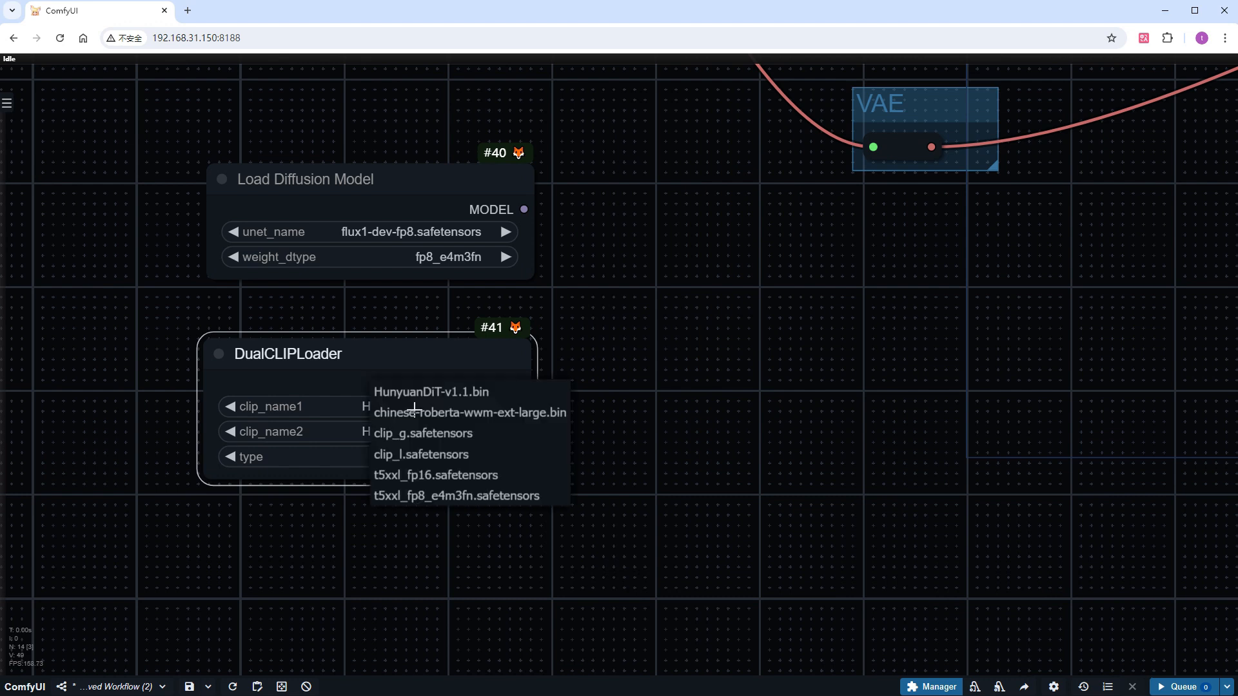
click(450, 495)
click(444, 431)
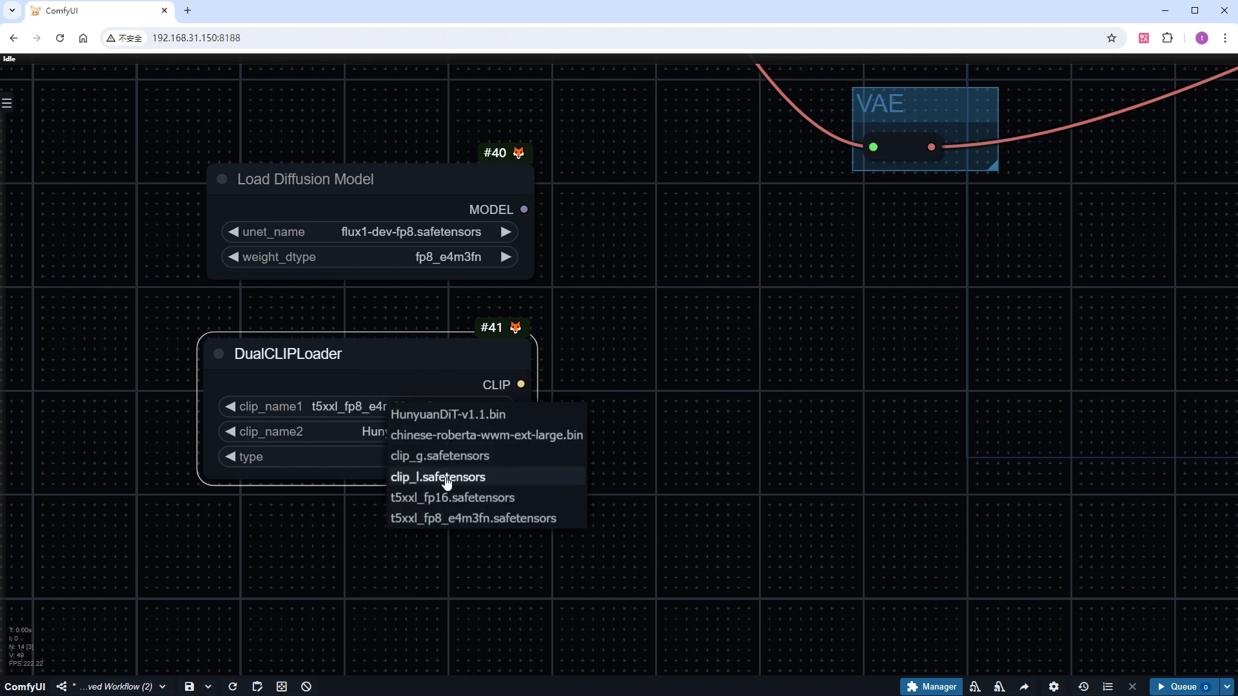
click(448, 481)
click(430, 459)
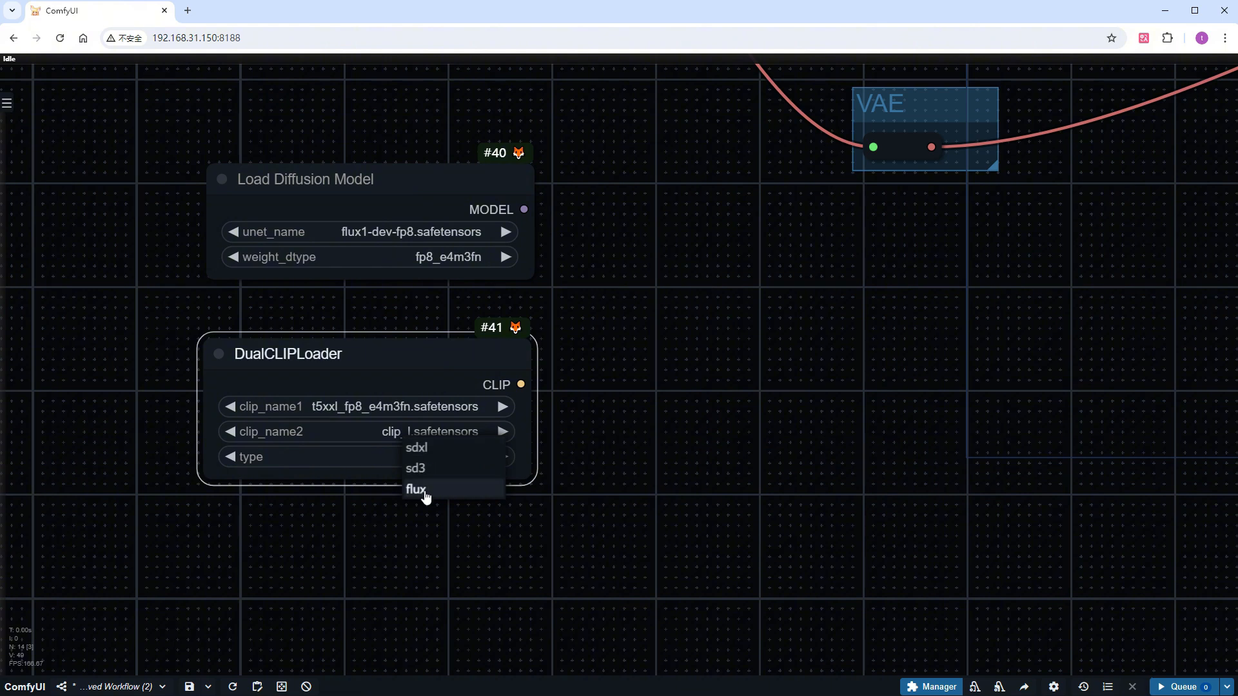
click(416, 490)
Add a Load VAE node below the DualCLIPLoader and set its vae_name to ae.sft
scroll(414, 527, down, 2)
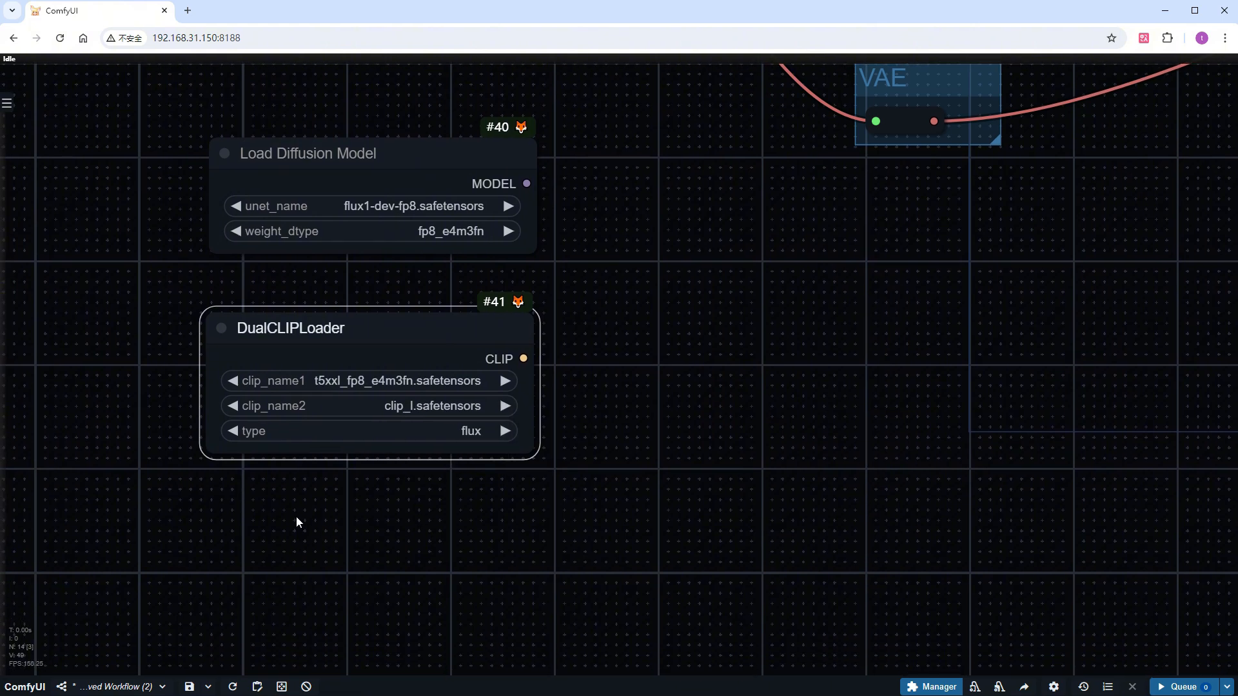
double_click(297, 518)
text(load)
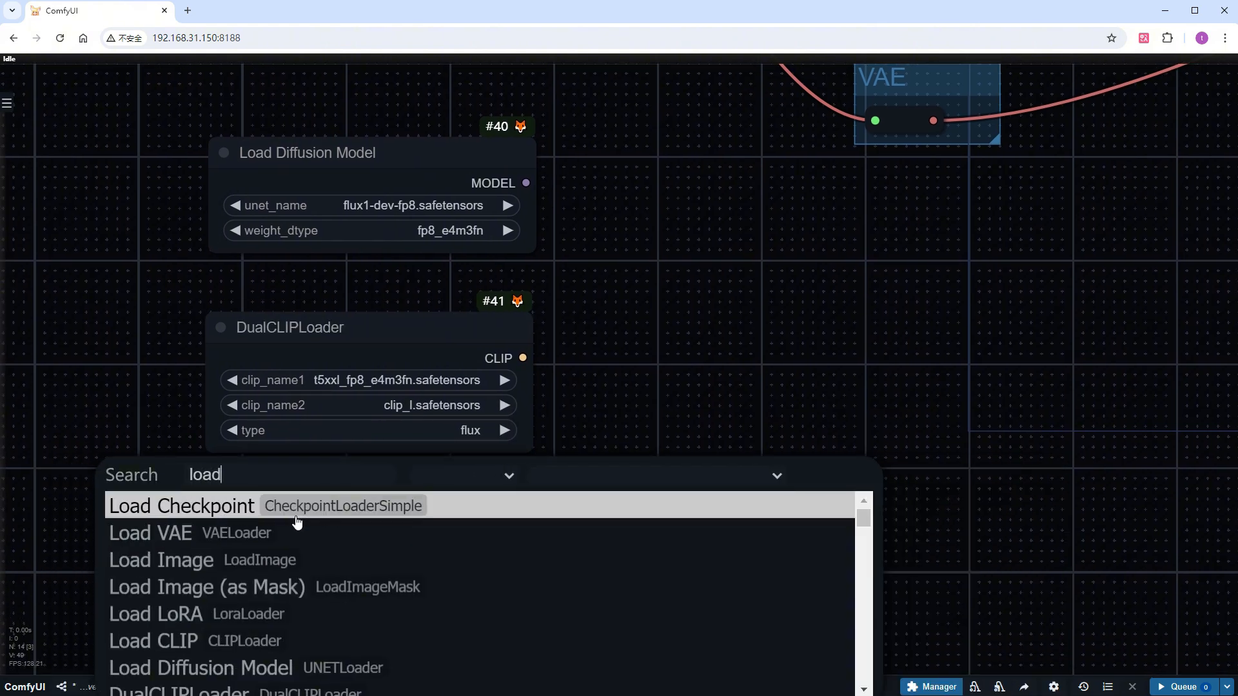
click(297, 534)
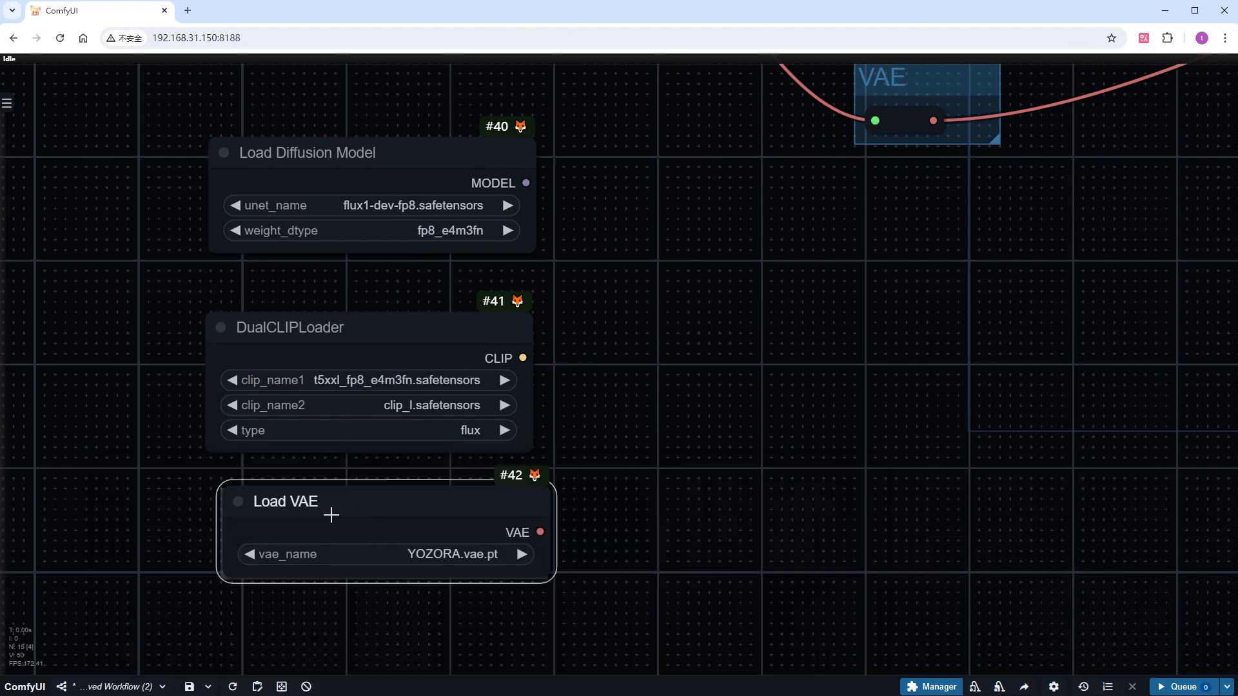
click(339, 553)
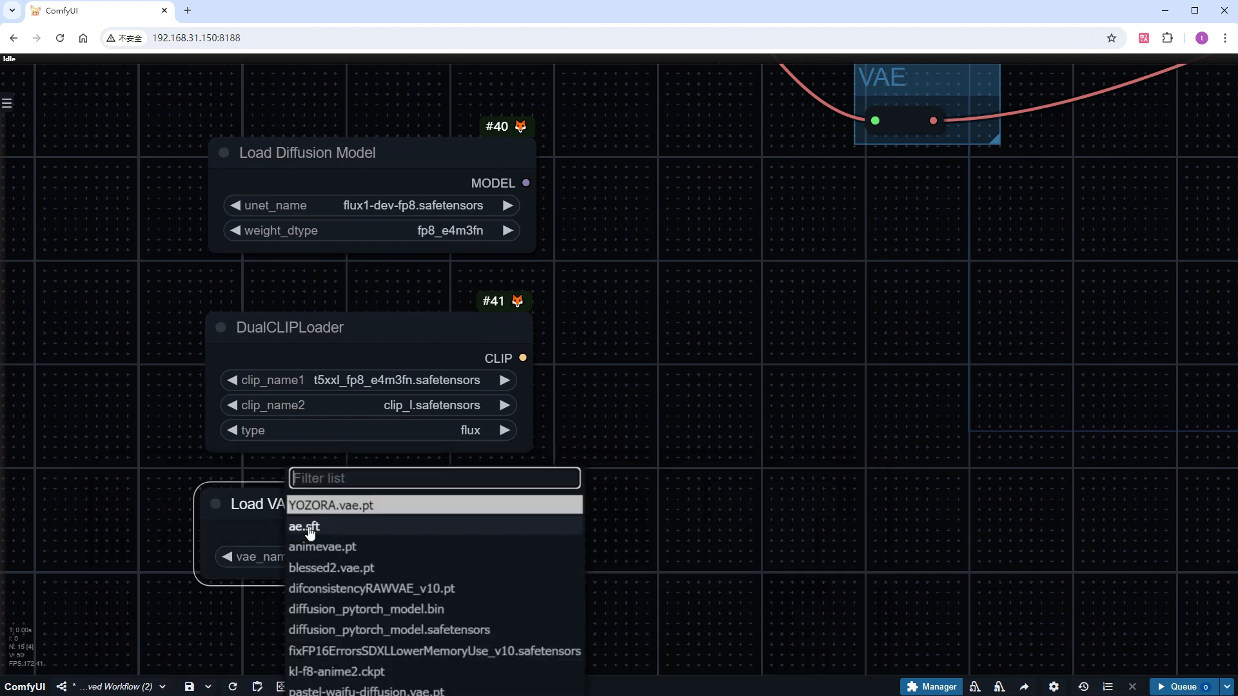
click(309, 523)
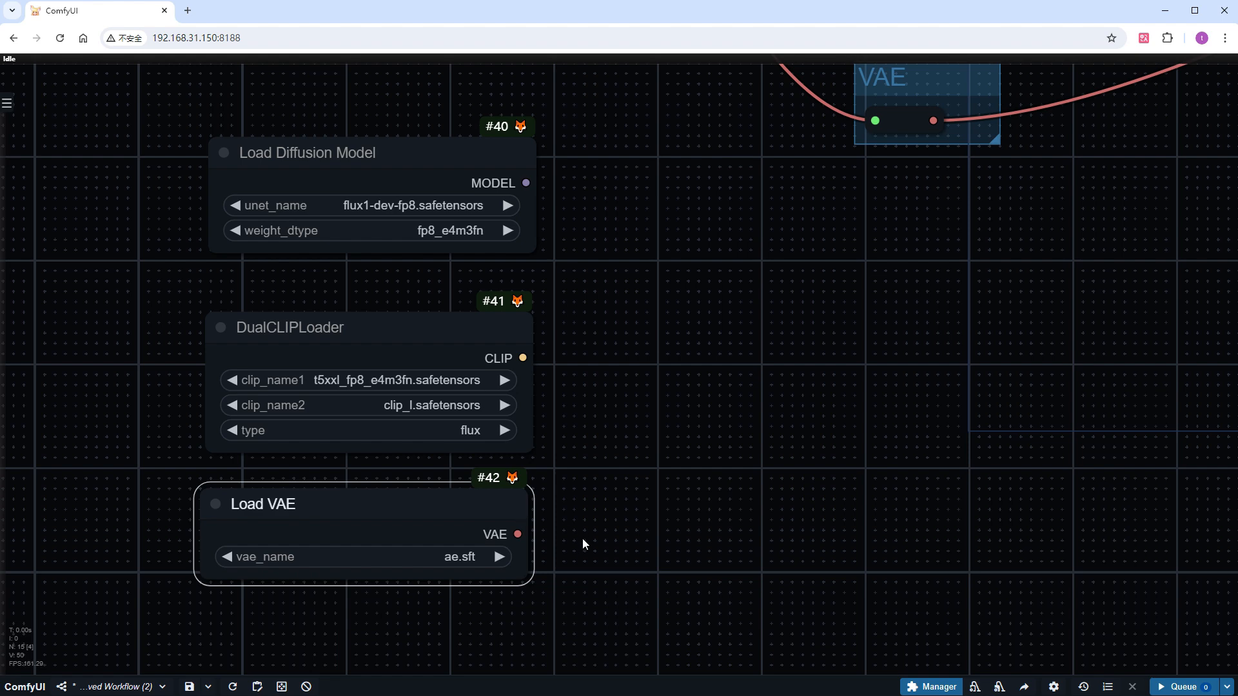
Group the Load Diffusion Model, DualCLIPLoader and Load VAE nodes as "Input-Model From Kijia" beneath the ComfyOrg group
scroll(587, 547, down, 3)
drag(623, 639, 248, 189)
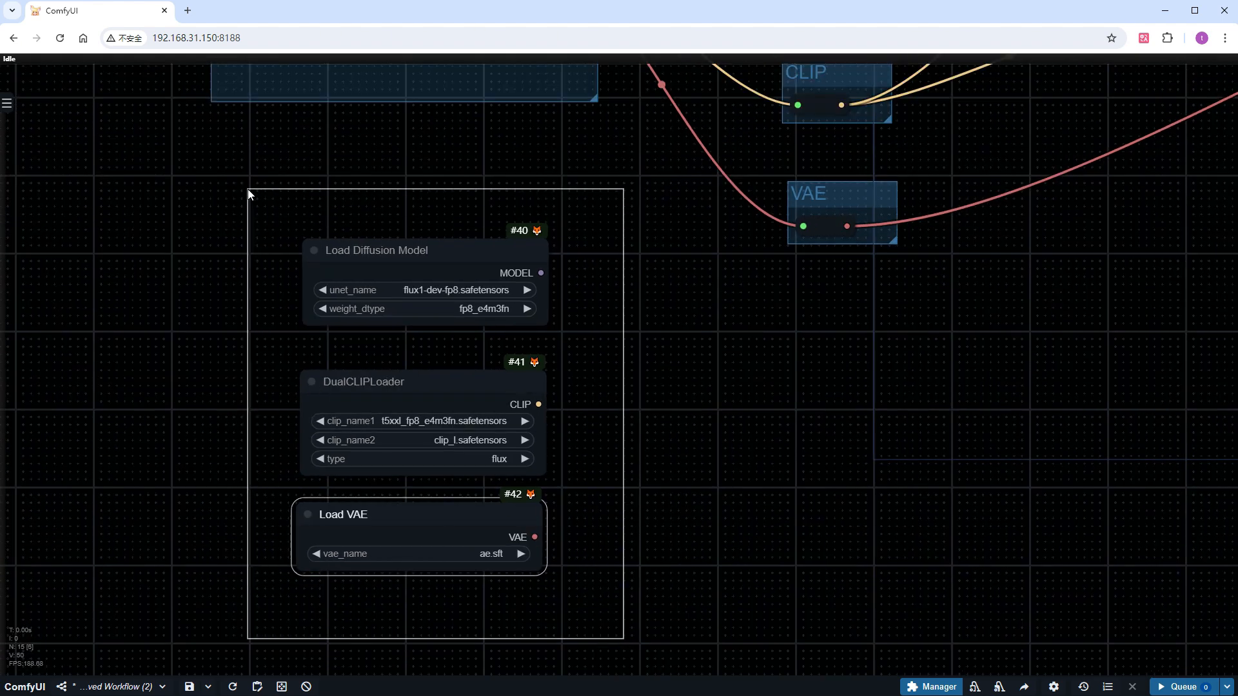
key(ctrl+g)
drag(390, 195, 370, 156)
click(368, 157)
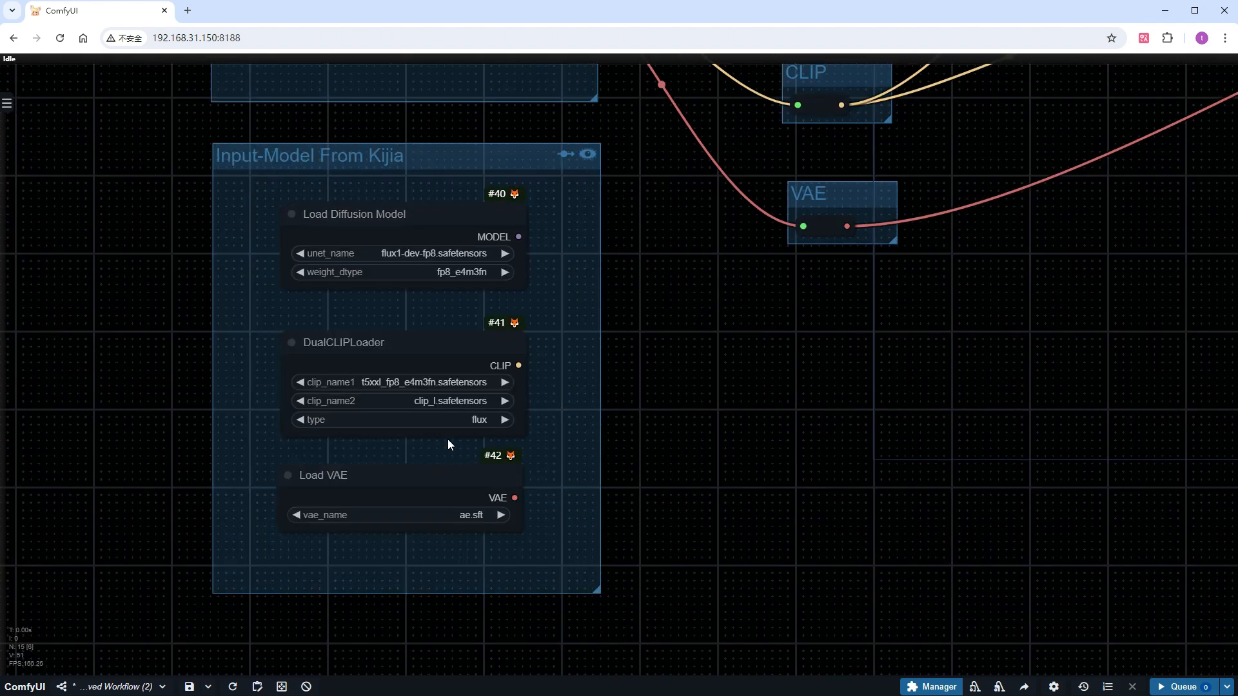
Connect the Kijia group's MODEL, CLIP and VAE outputs to the matching Model, CLIP and VAE reroutes
scroll(732, 365, down, 6)
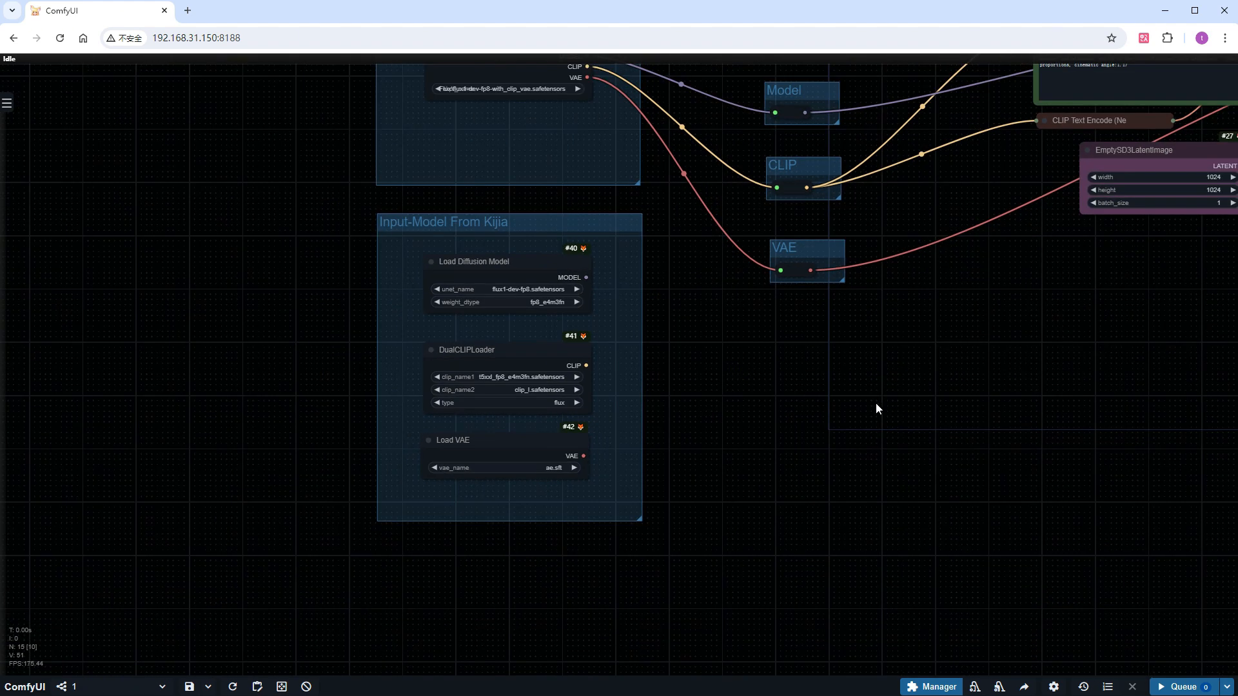
drag(922, 403, 559, 451)
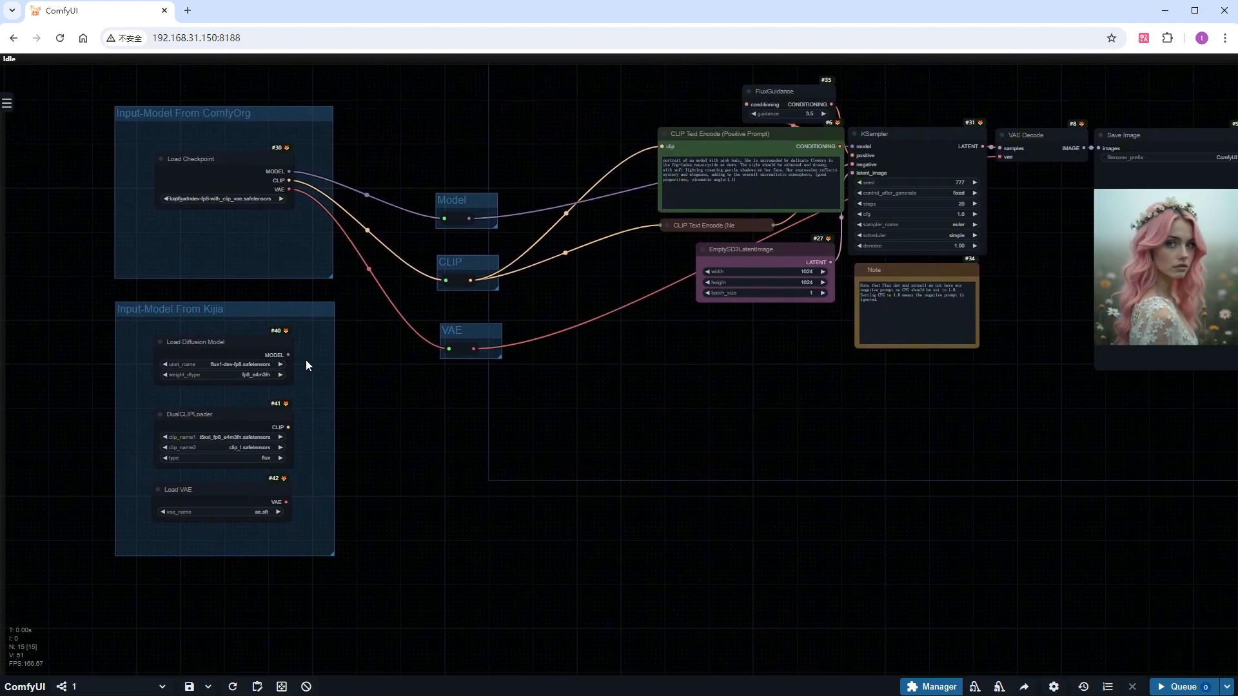
drag(288, 355, 445, 219)
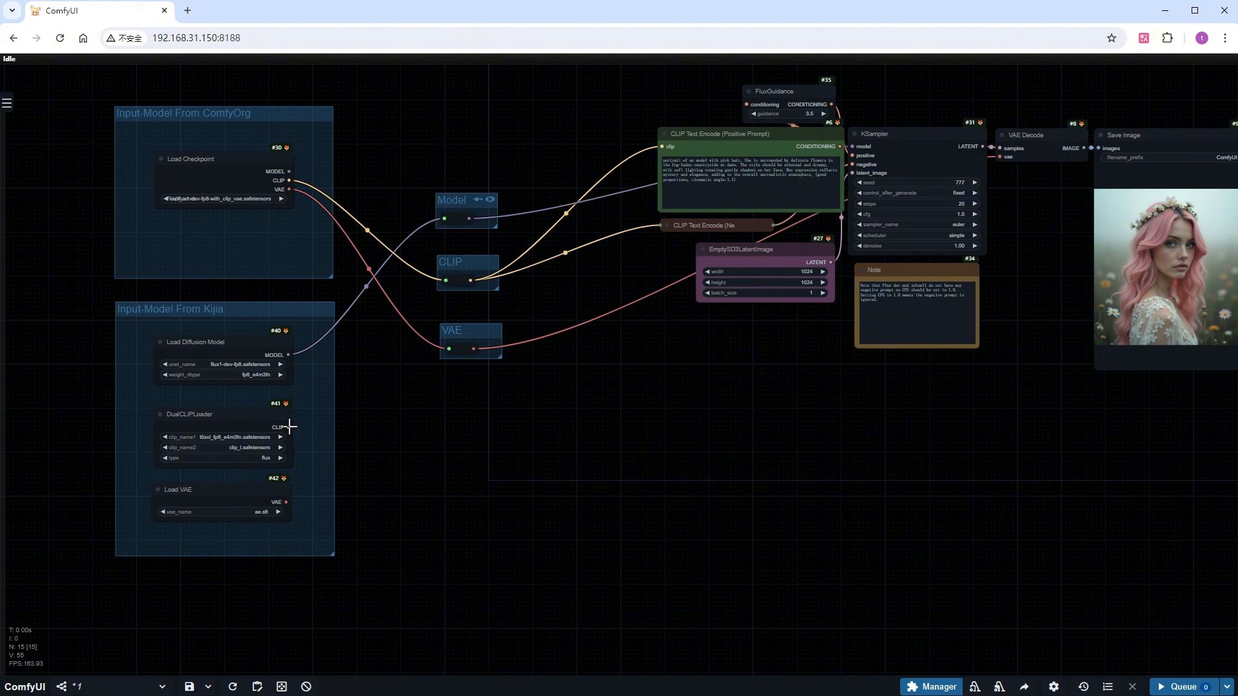
drag(288, 426, 290, 423)
drag(291, 423, 447, 280)
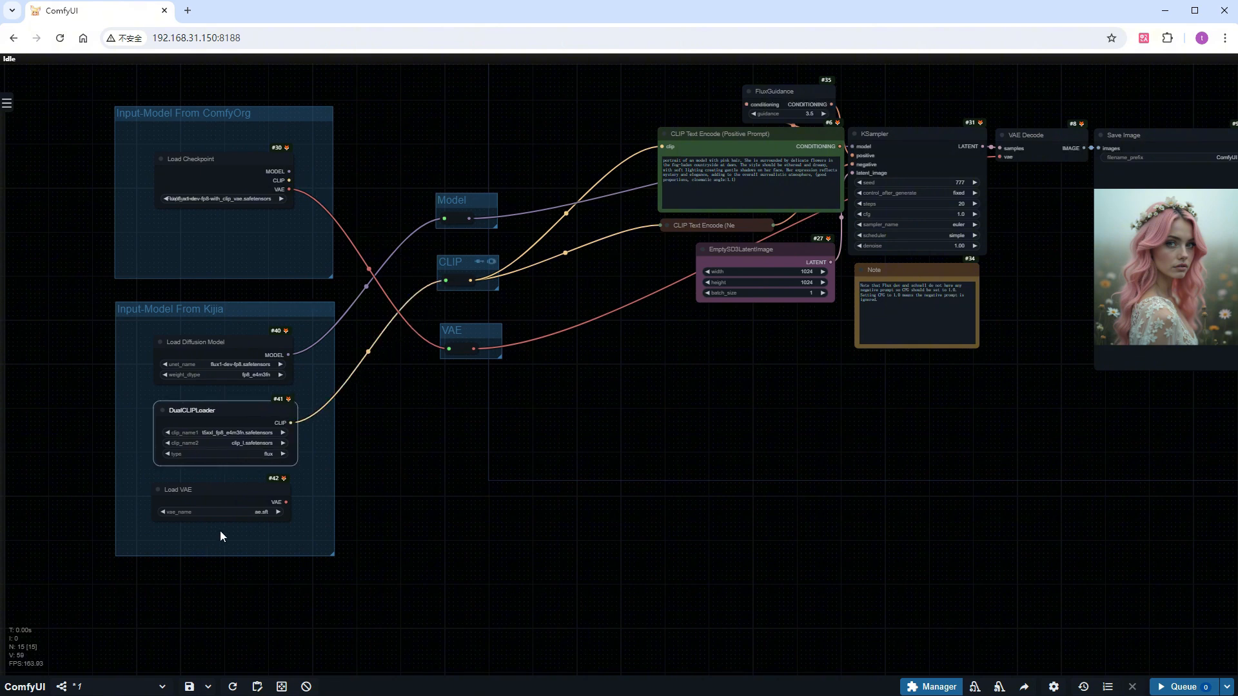
drag(285, 502, 450, 353)
Duplicate the Save Image node beside the original and title the copy "Kijia Image"
drag(855, 494, 602, 526)
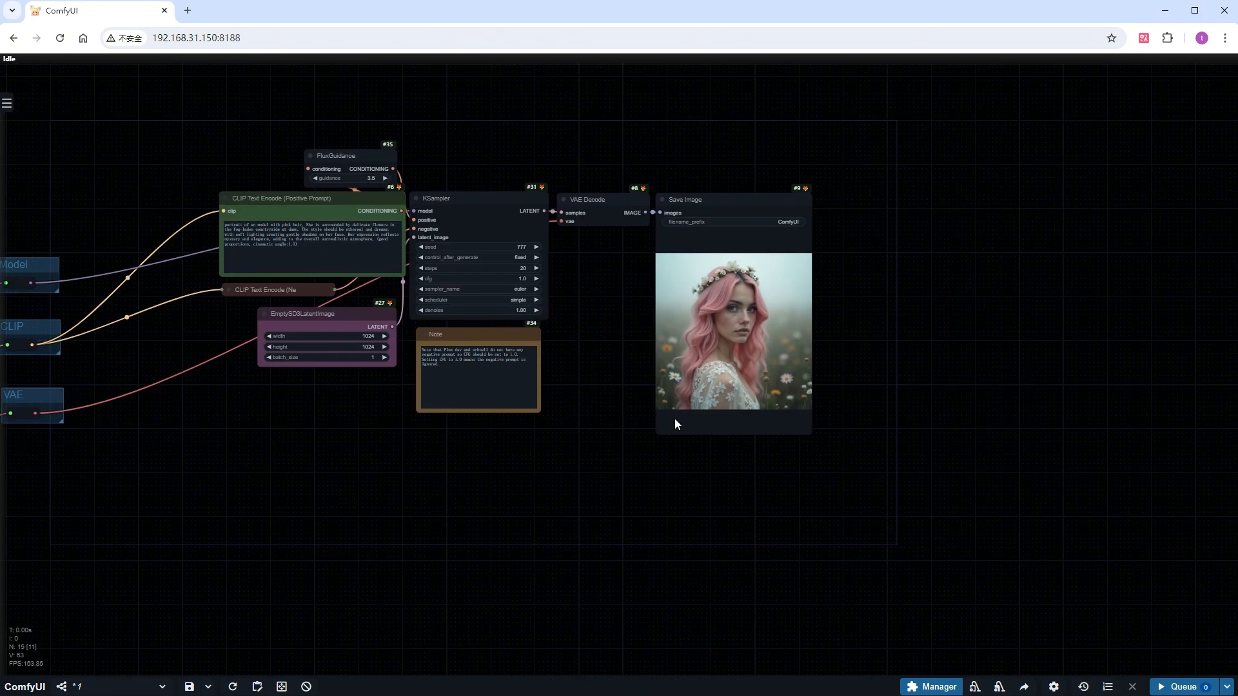
scroll(851, 246, up, 5)
drag(588, 171, 961, 175)
right_click(987, 164)
click(1064, 299)
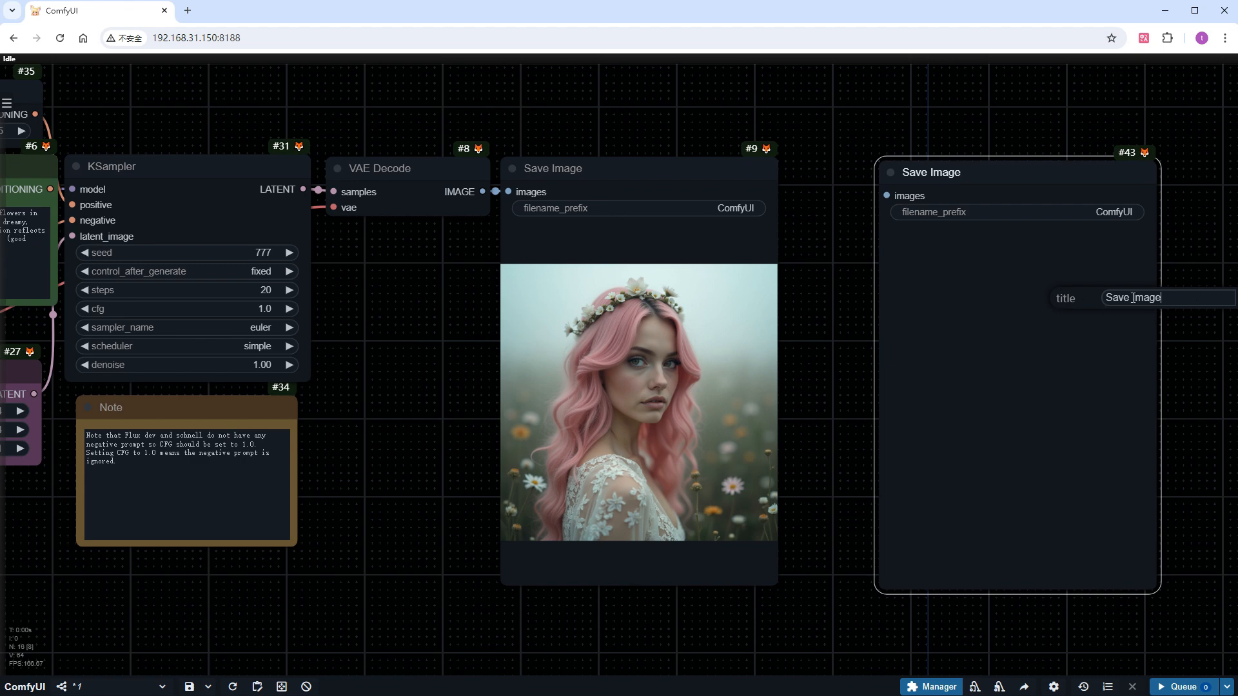
key(ctrl+Left)
key(ctrl+shift+Left)
key(BackSpace)
text(Kijia)
key(Return)
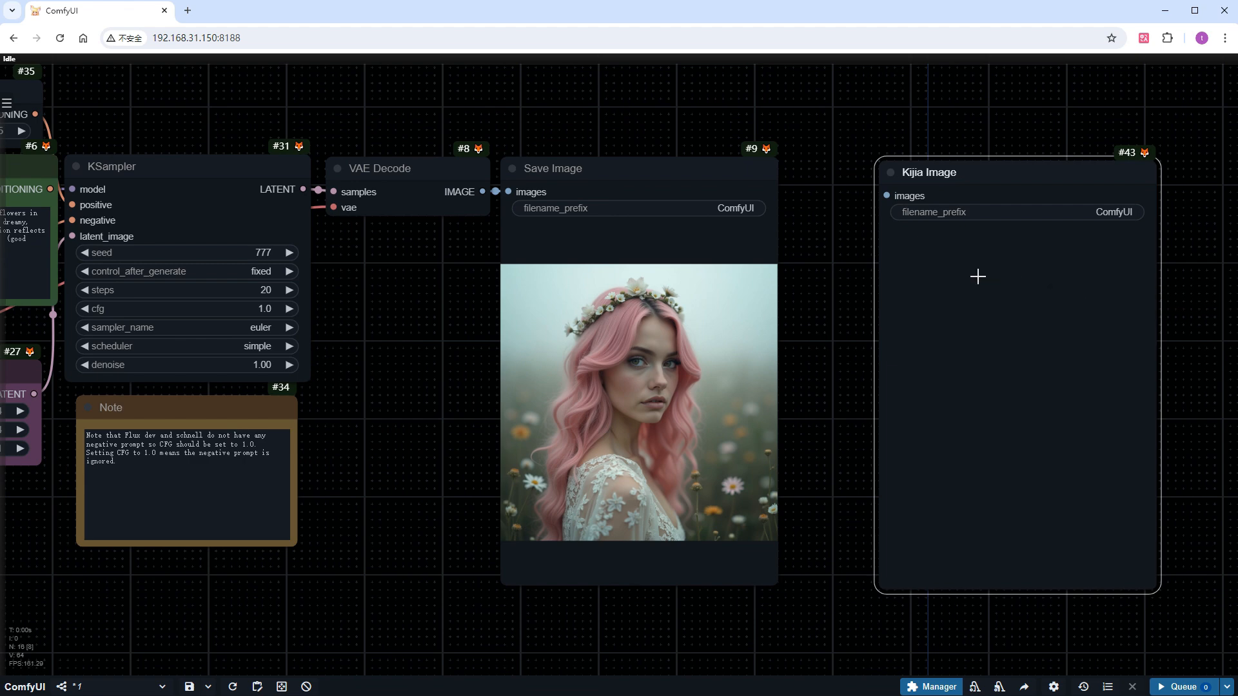
Retitle the original Save Image node as "ComfyOrg Image"
drag(603, 169, 611, 171)
right_click(610, 170)
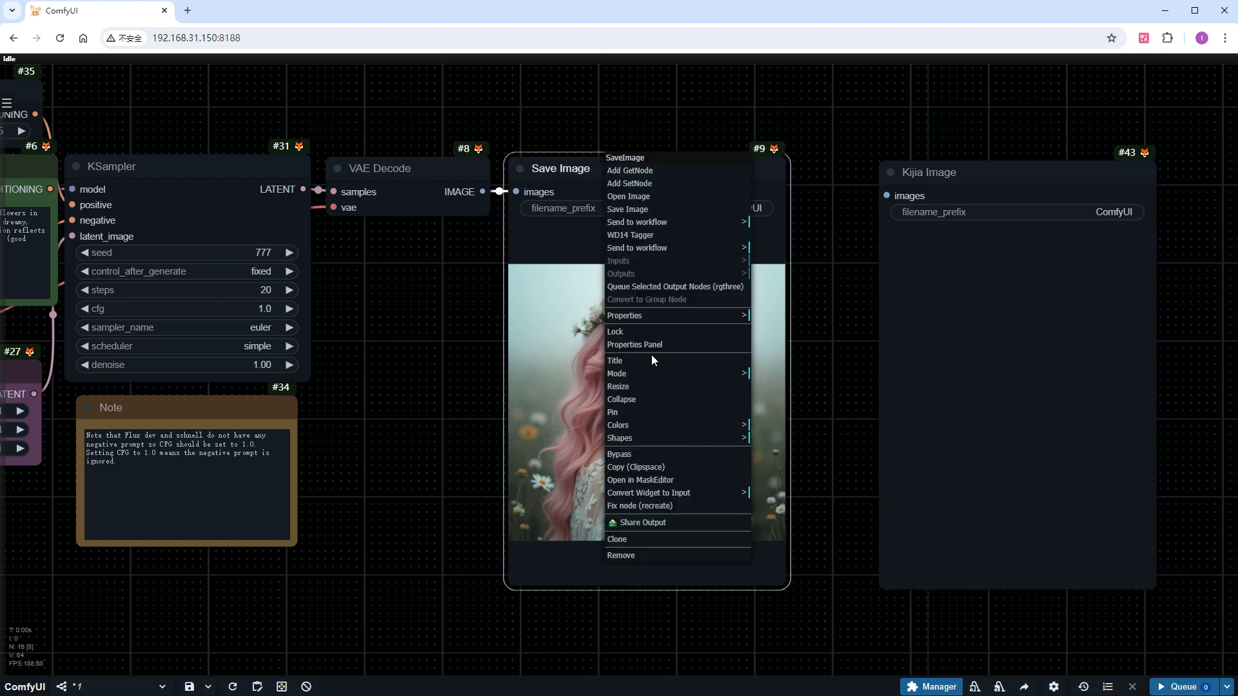
click(655, 354)
key(ctrl+Left)
key(ctrl+shift+Left)
text(ComfyOrg)
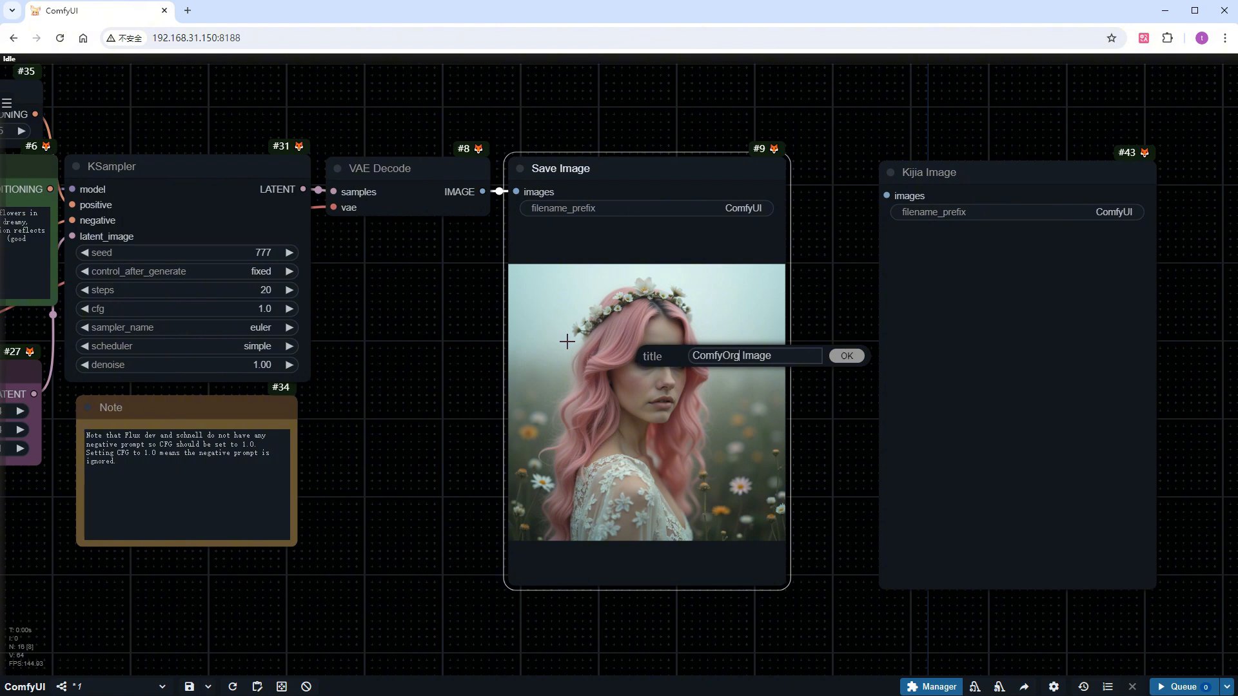
key(Return)
Move VAE Decode's IMAGE connection from the ComfyOrg Image node to the Kijia Image node
drag(517, 192, 988, 183)
scroll(702, 400, down, 1)
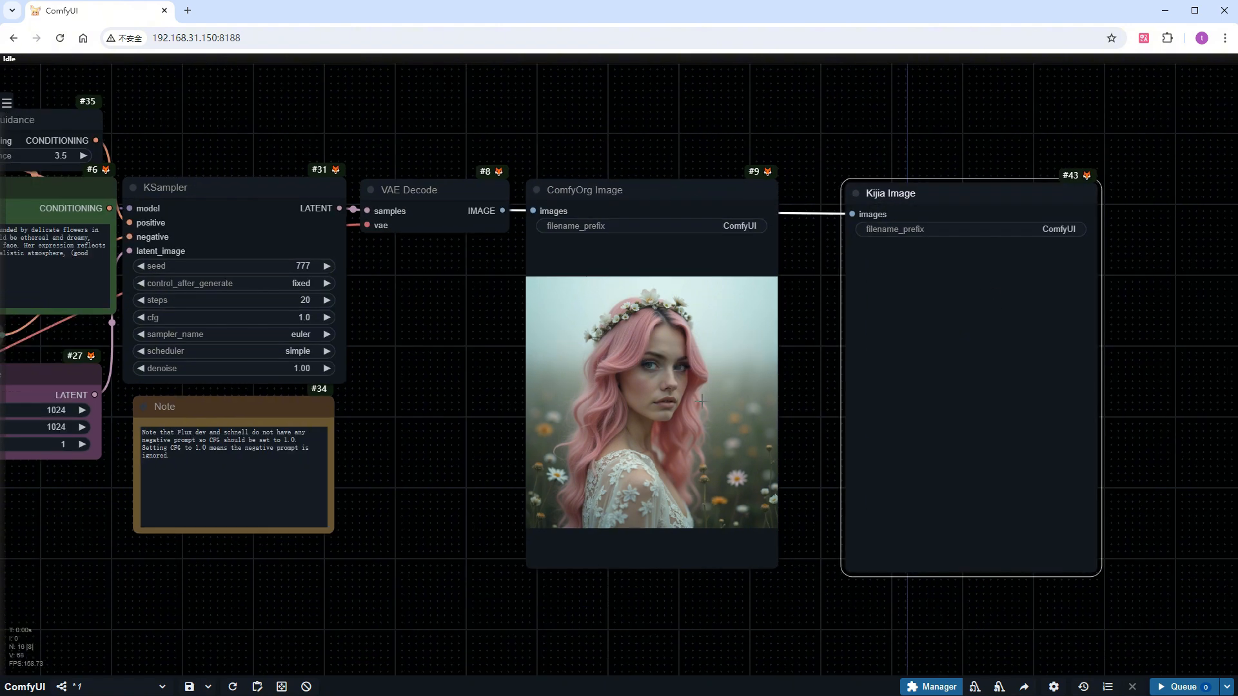
scroll(702, 400, down, 6)
drag(451, 526, 718, 482)
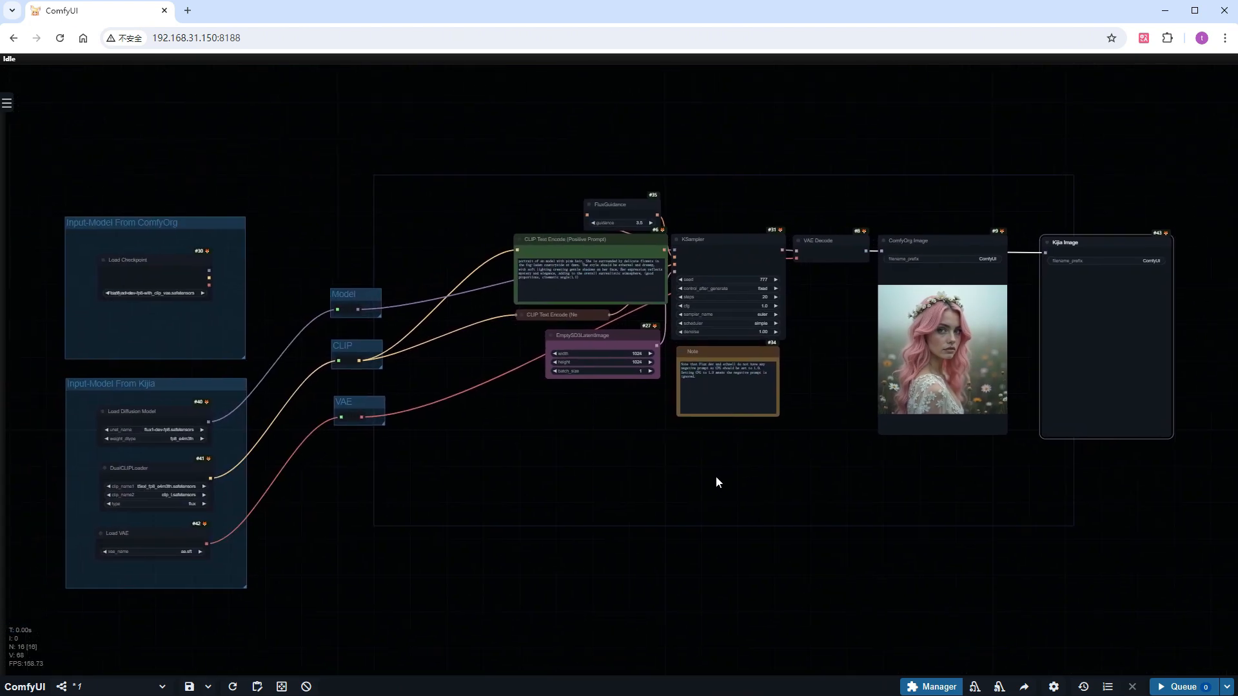
Run the workflow with the Kijia loaders while watching GPU usage in Task Manager, and return to ComfyUI
key(ctrl+shift+Escape)
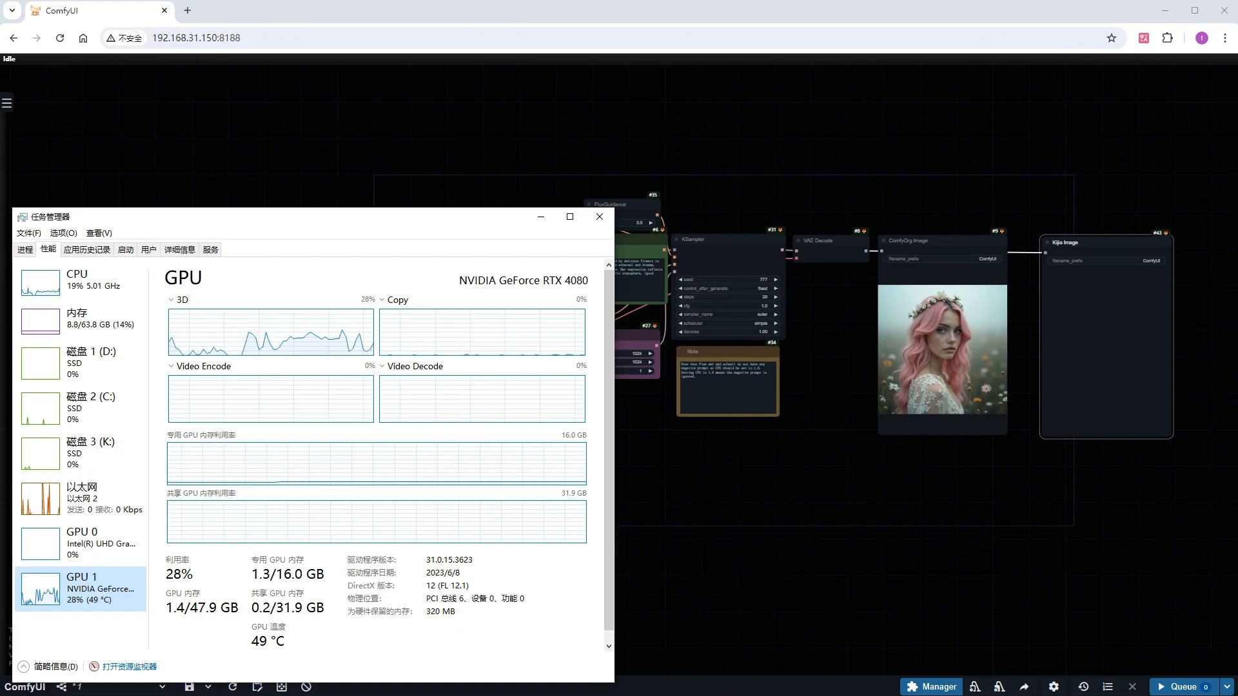
click(1180, 687)
key(alt+Tab)
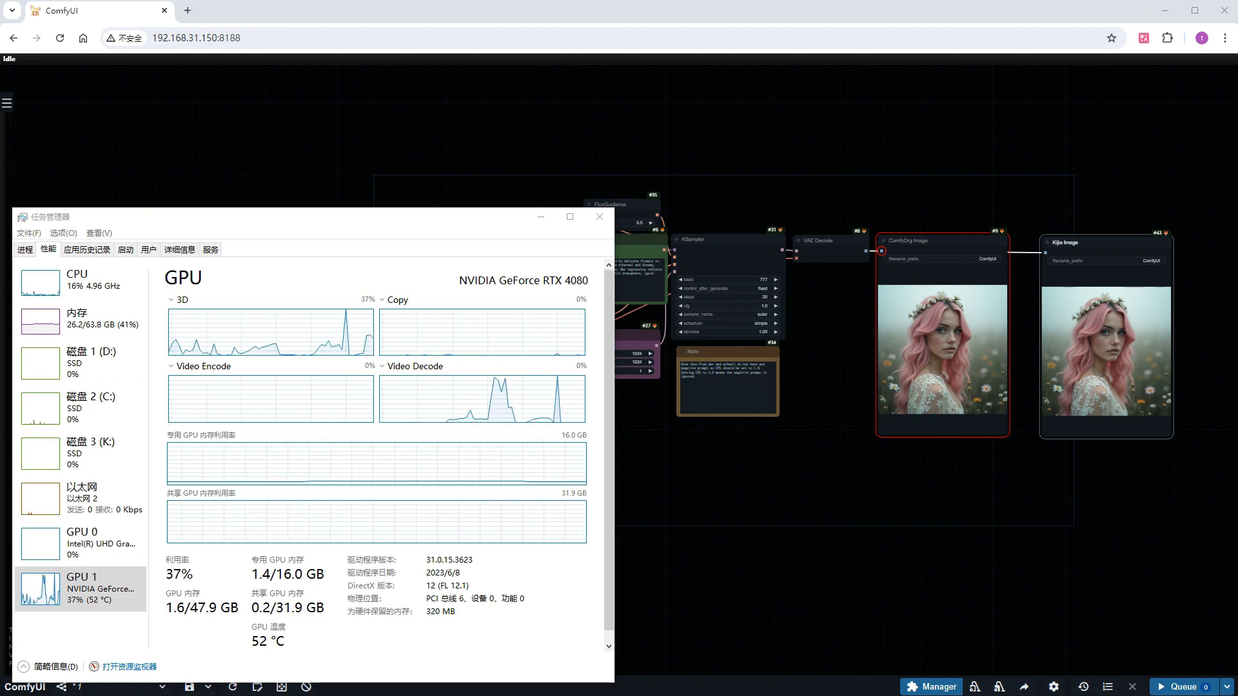
click(950, 515)
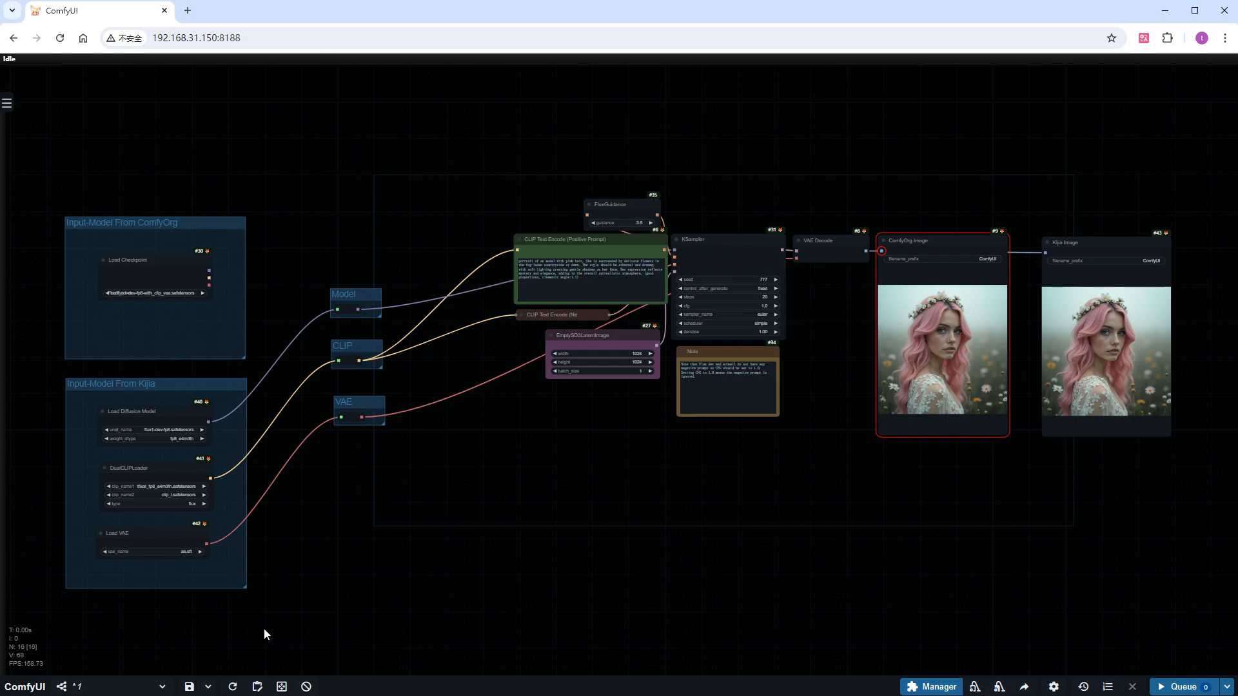
Save the workflow and compare the ComfyOrg Image and Kijia Image results up close
key(ctrl+s)
scroll(1201, 377, up, 10)
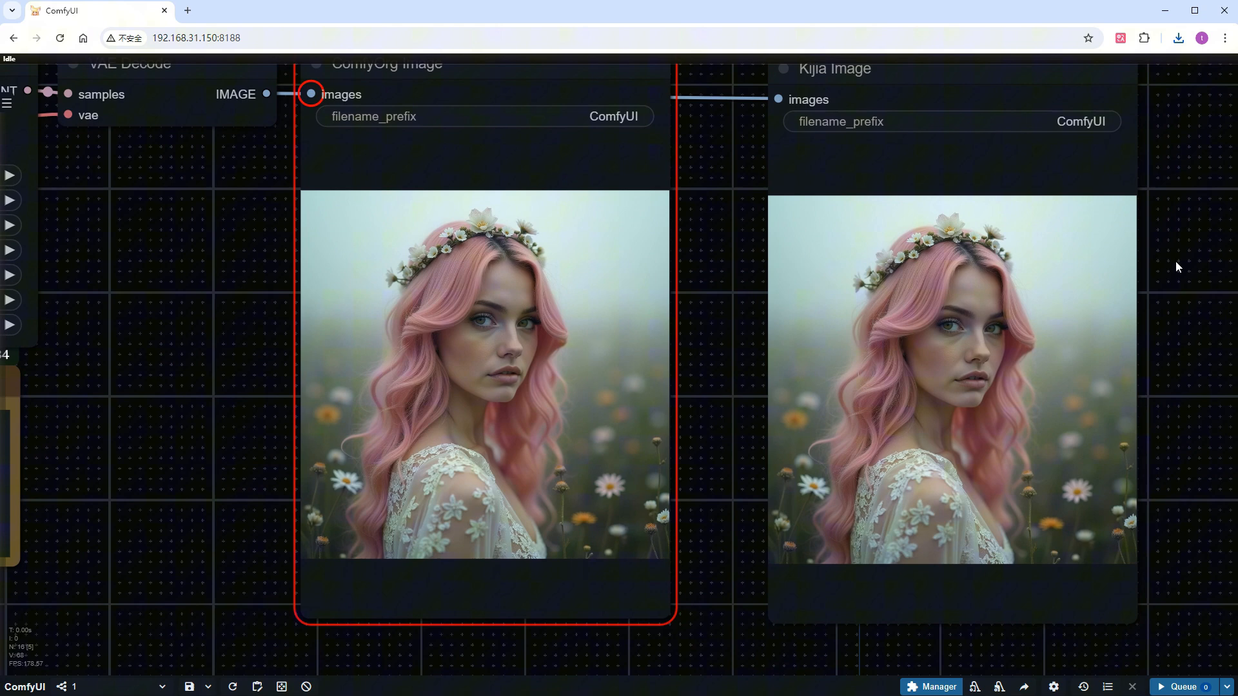
drag(1176, 262, 1149, 299)
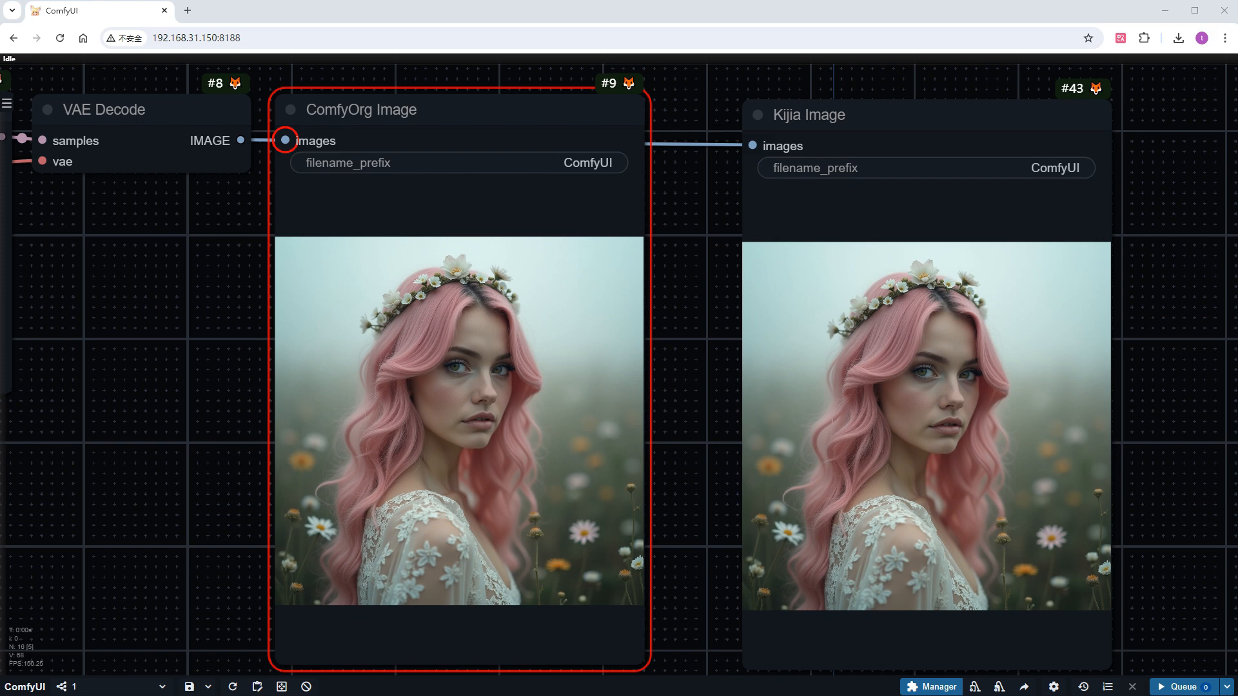
Paste copies of the three Kijia loader nodes below their group and group them as "Input-Model From Black Forest"
scroll(717, 575, down, 8)
drag(340, 642, 832, 327)
drag(334, 620, 330, 548)
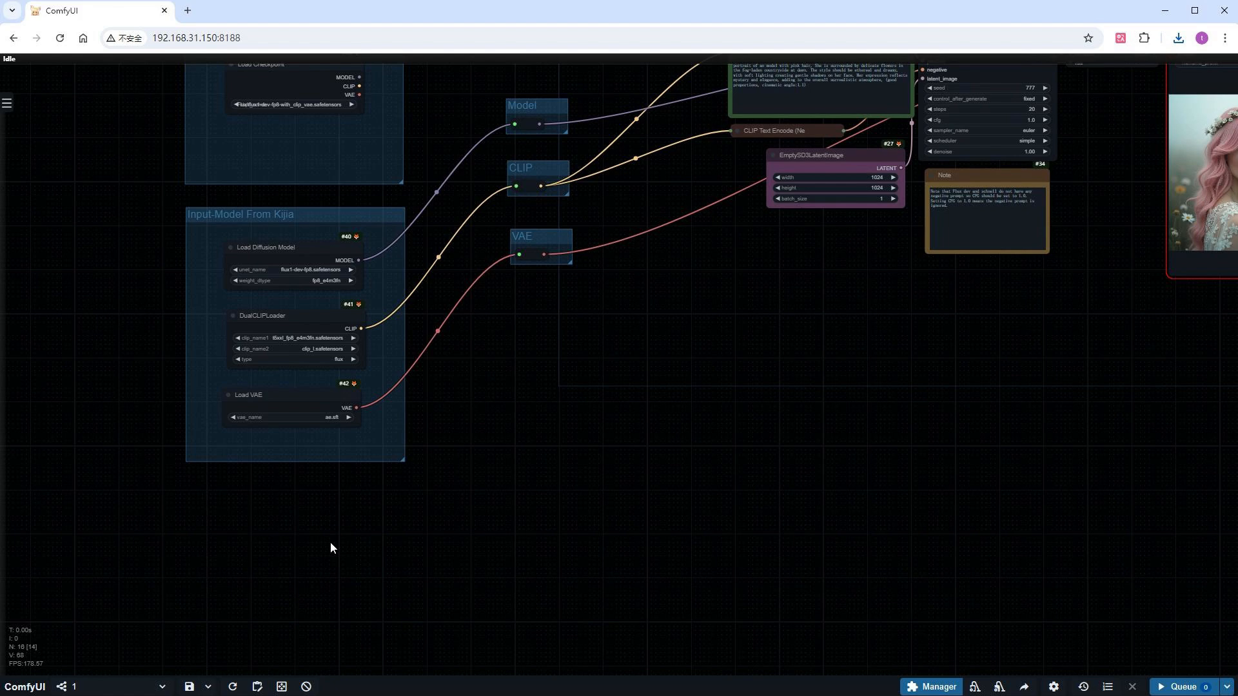
key(ctrl+v)
Set the Black Forest group's Load Diffusion Model to flux1-dev.safetensors with weight_dtype default
scroll(361, 516, down, 1)
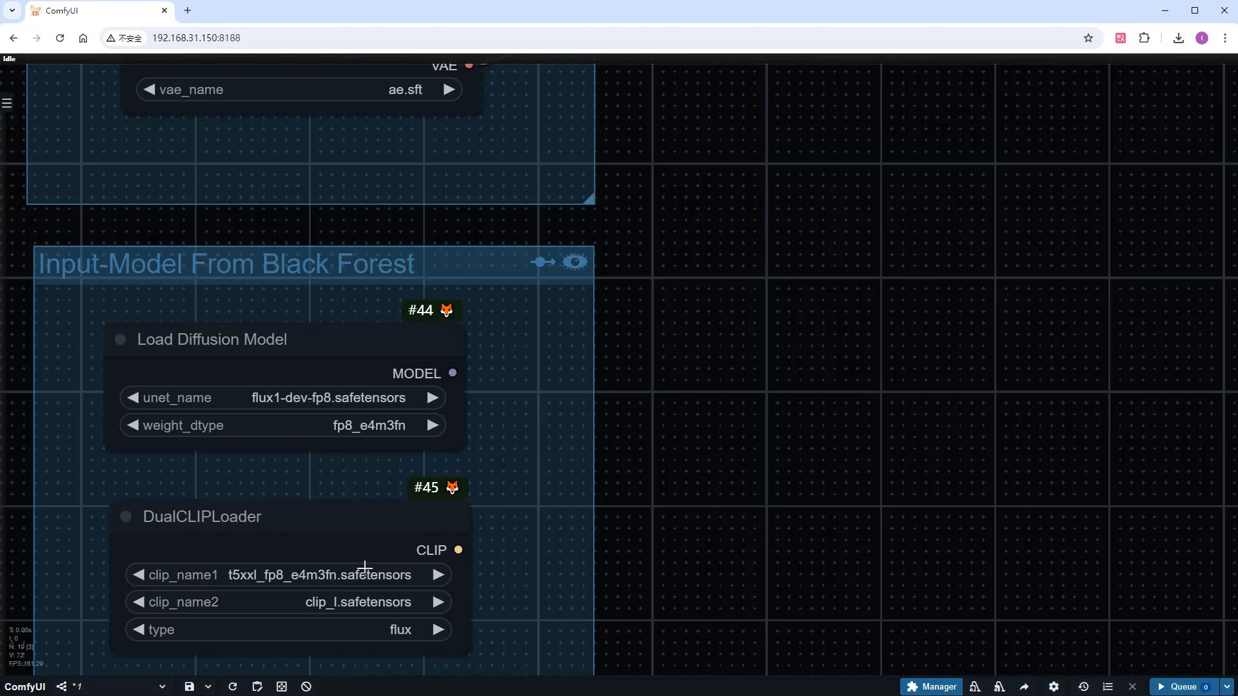
click(268, 401)
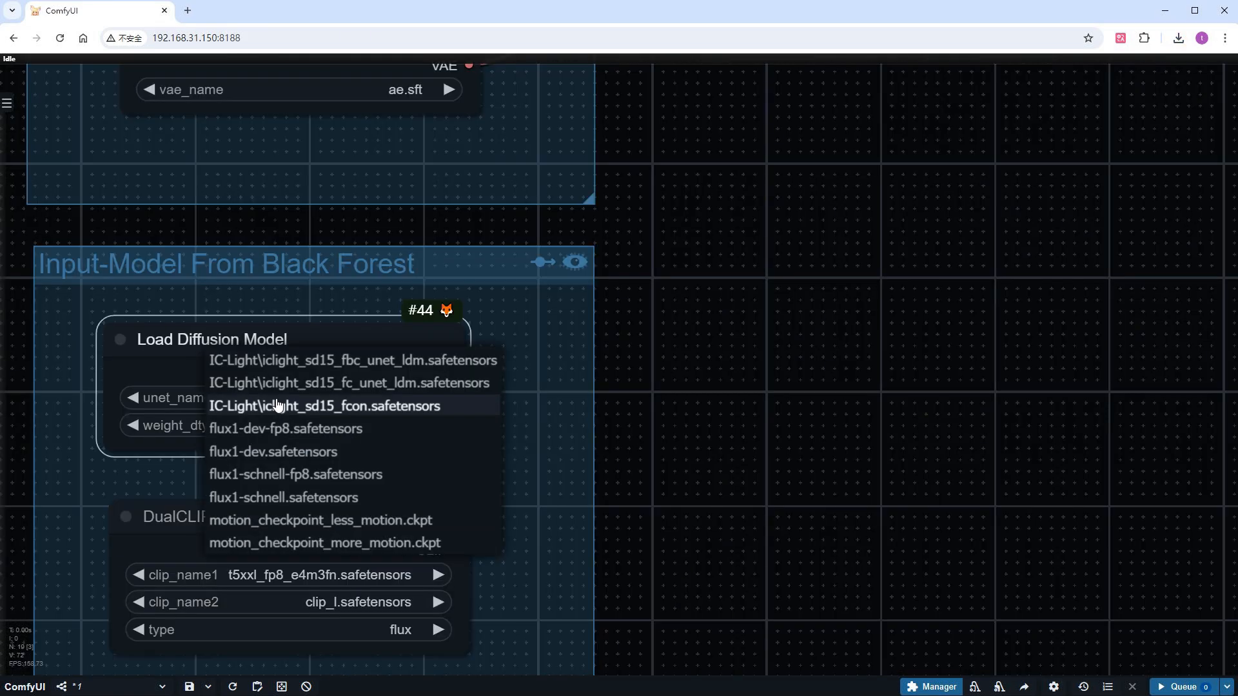
click(254, 453)
click(336, 434)
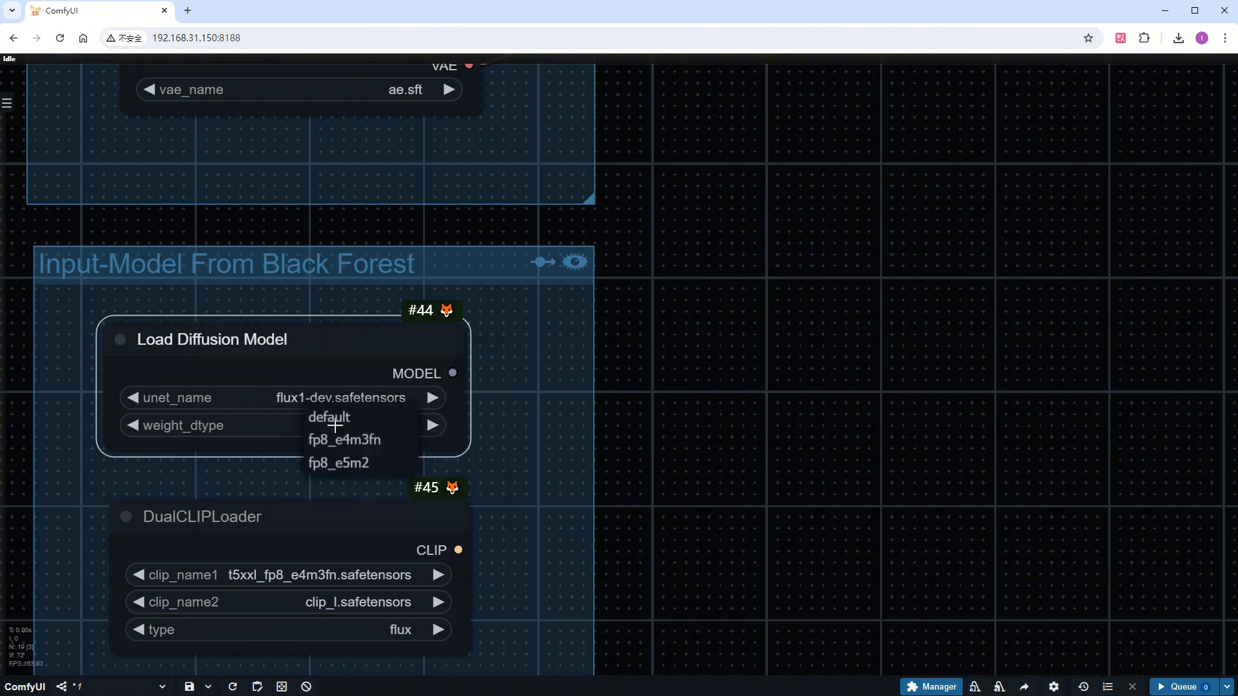
click(337, 431)
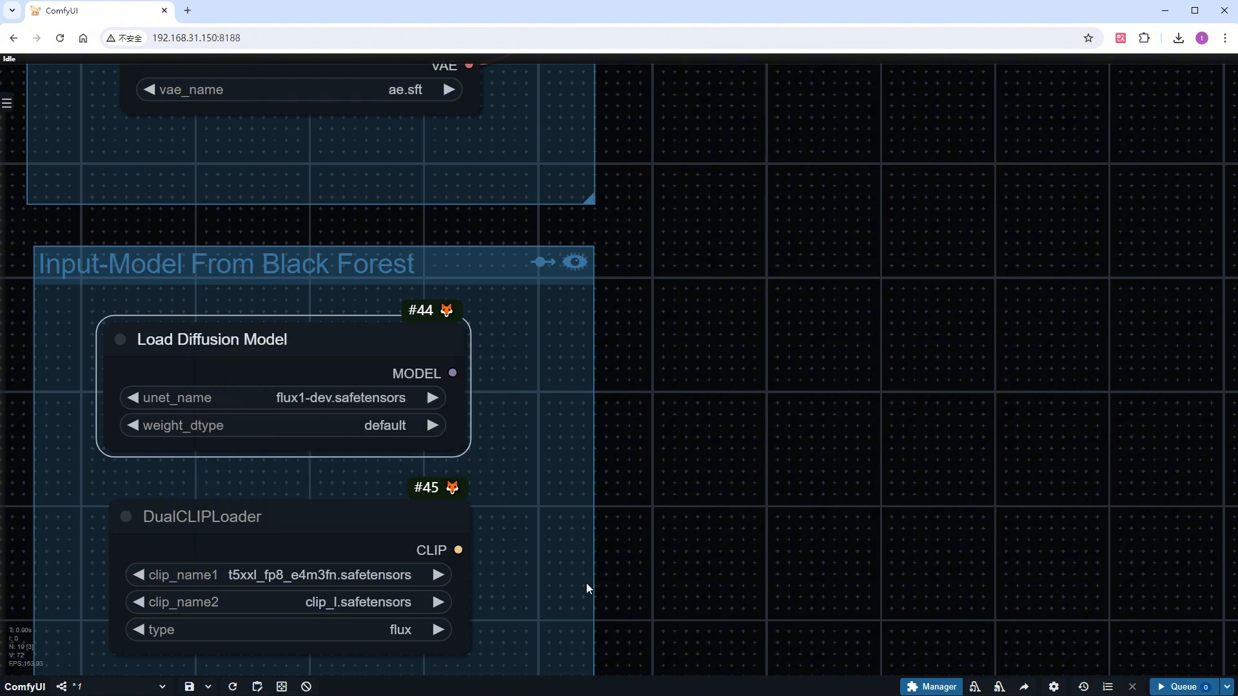
Set clip_name1 of the Black Forest group's DualCLIPLoader to t5xxl_fp16.safetensors
drag(585, 582, 593, 417)
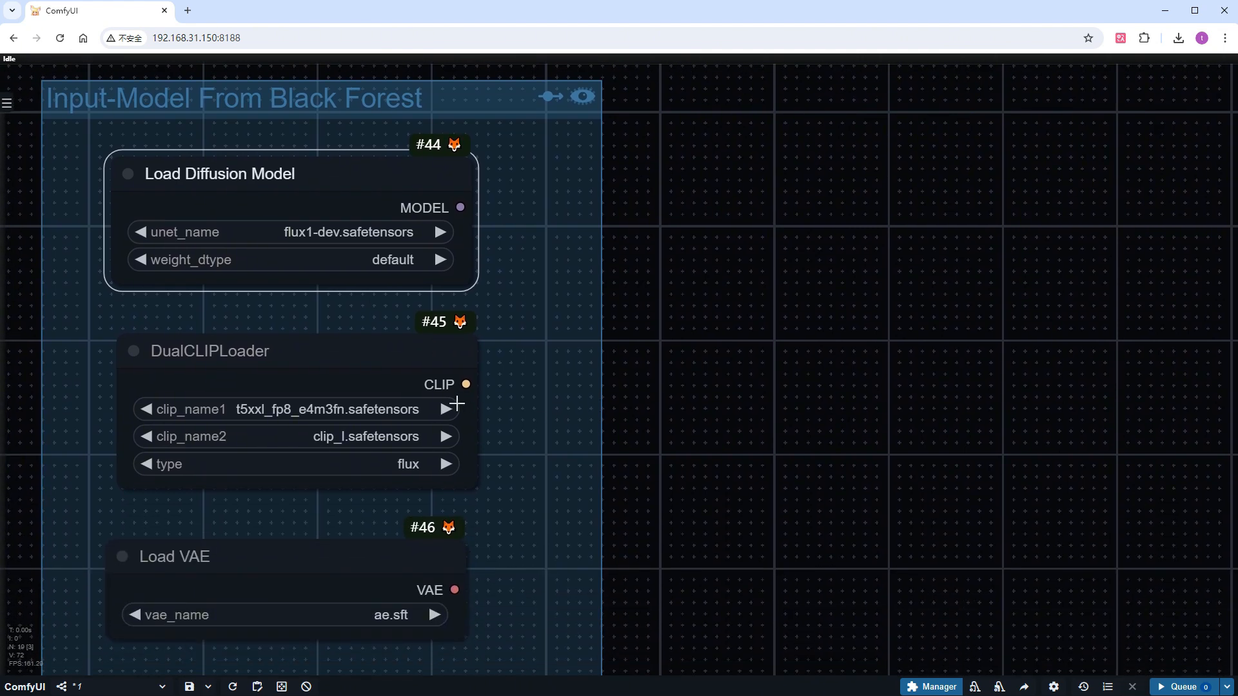
click(382, 408)
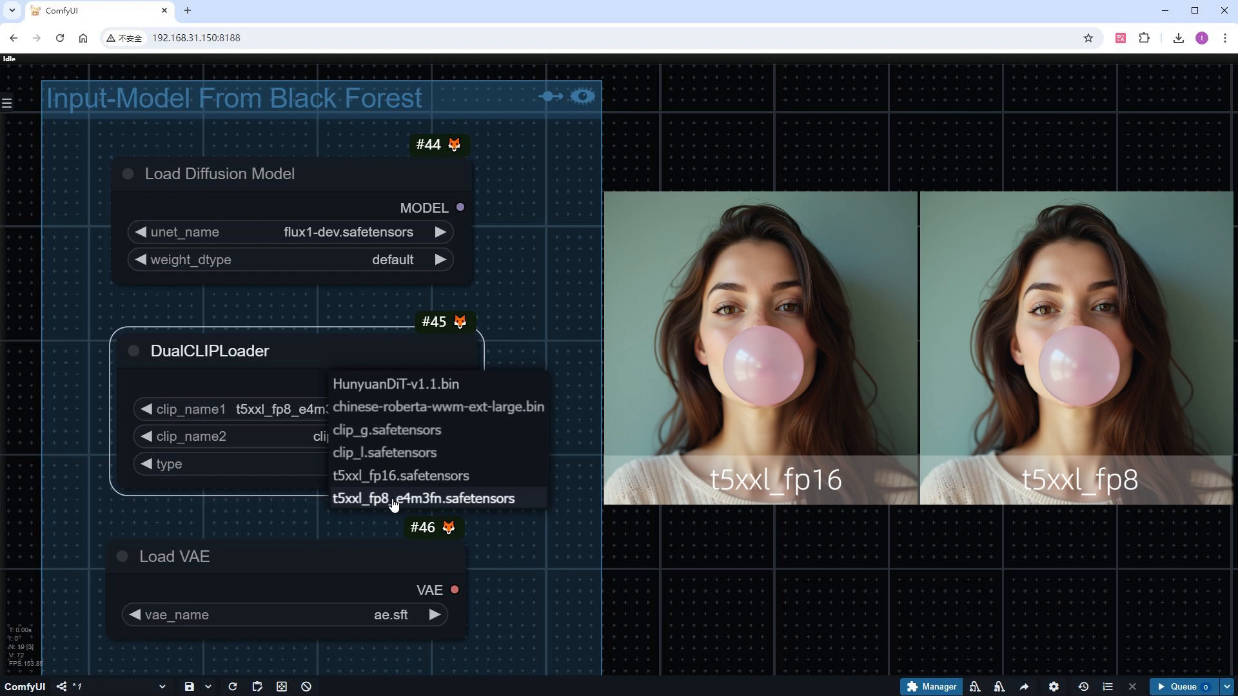
click(393, 477)
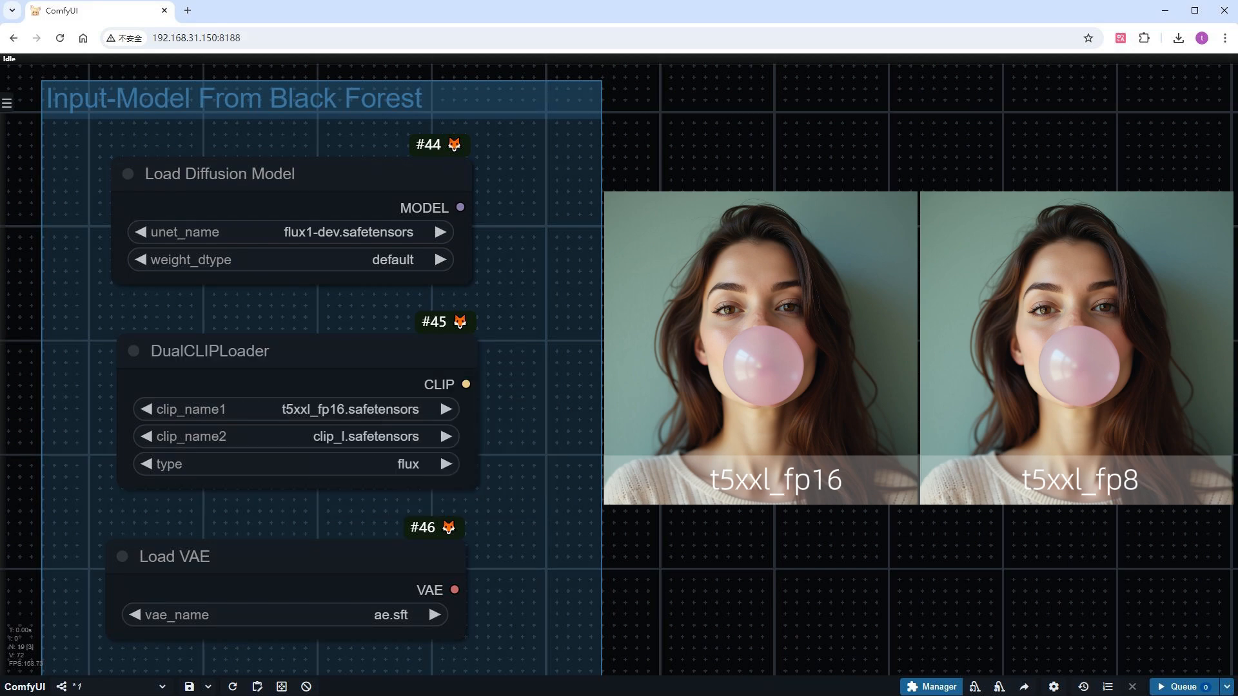
Connect the Black Forest loaders' MODEL, CLIP and VAE outputs to the matching Model, CLIP and VAE reroute nodes
scroll(647, 494, down, 9)
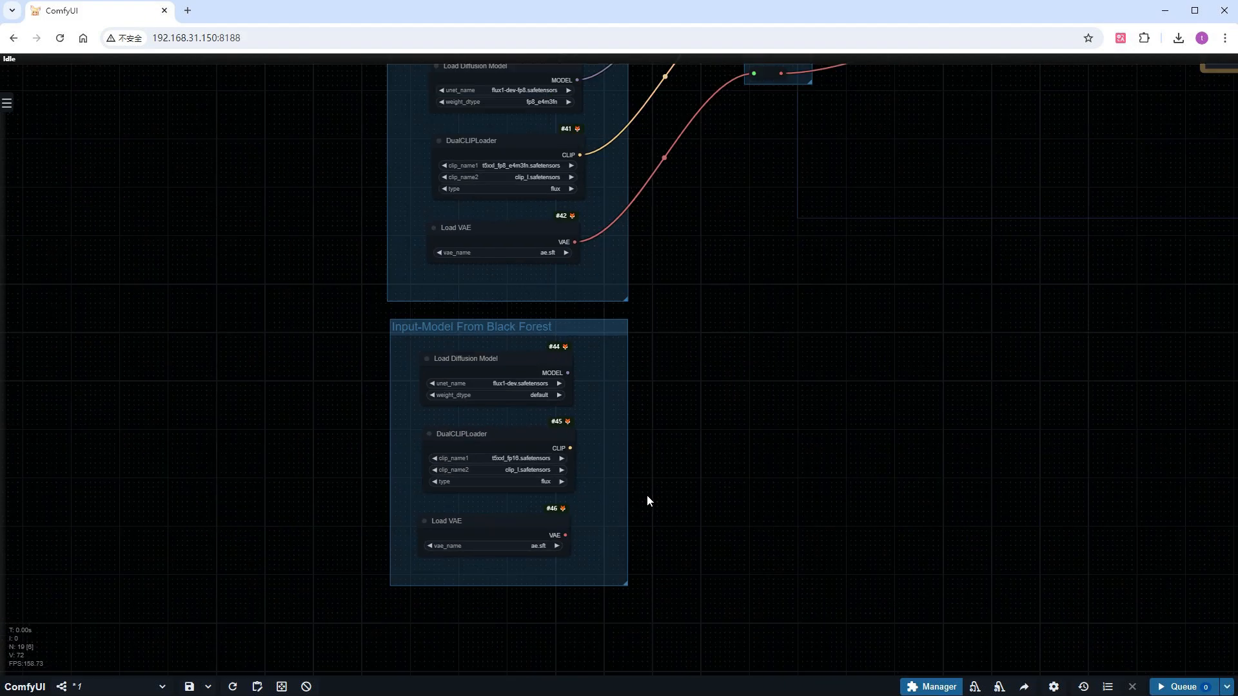
drag(840, 425, 519, 543)
scroll(519, 542, down, 2)
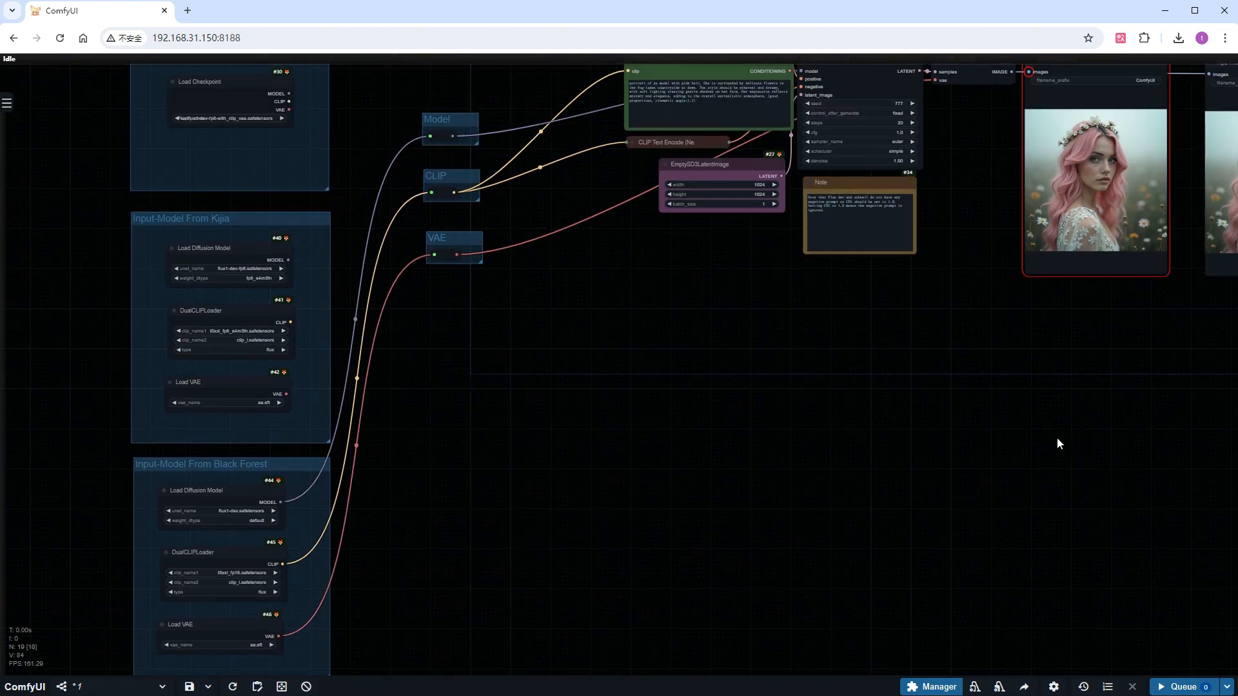
Add a copy of the image output node beside Kijia Image, title it "Black Forest Image" and connect VAE Decode's IMAGE to it
drag(1058, 438, 582, 547)
scroll(1136, 214, up, 4)
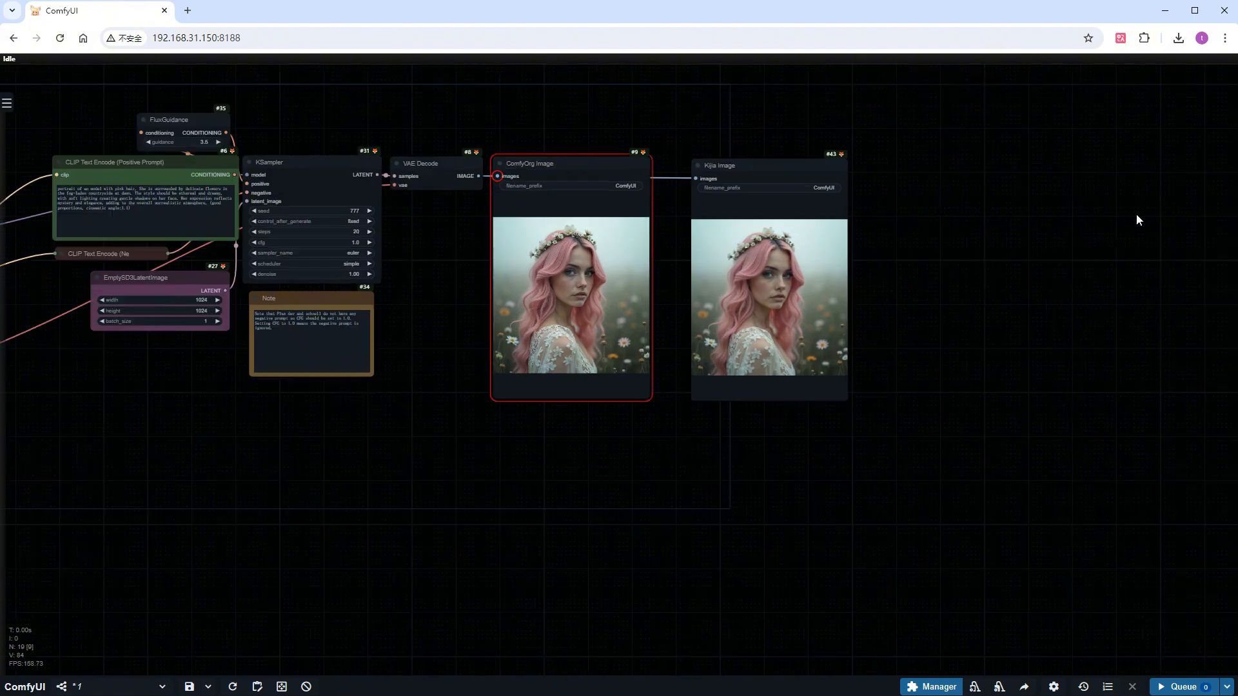
scroll(688, 157, up, 1)
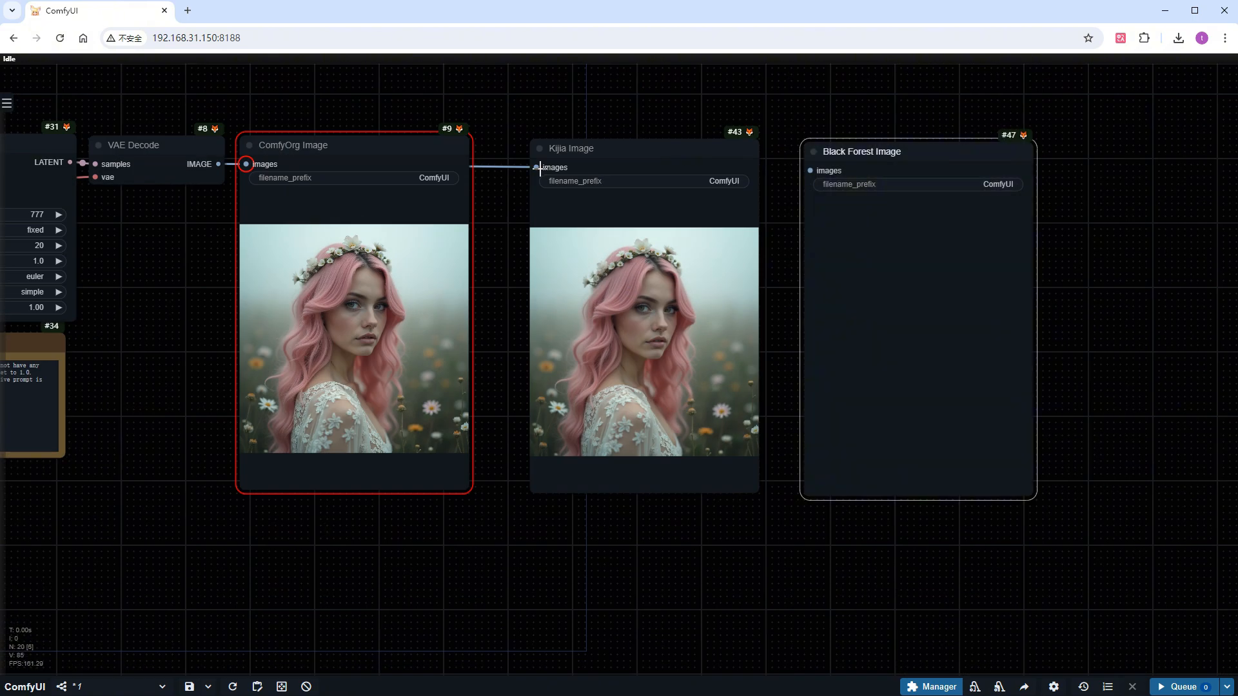
drag(538, 167, 811, 170)
scroll(1093, 474, down, 5)
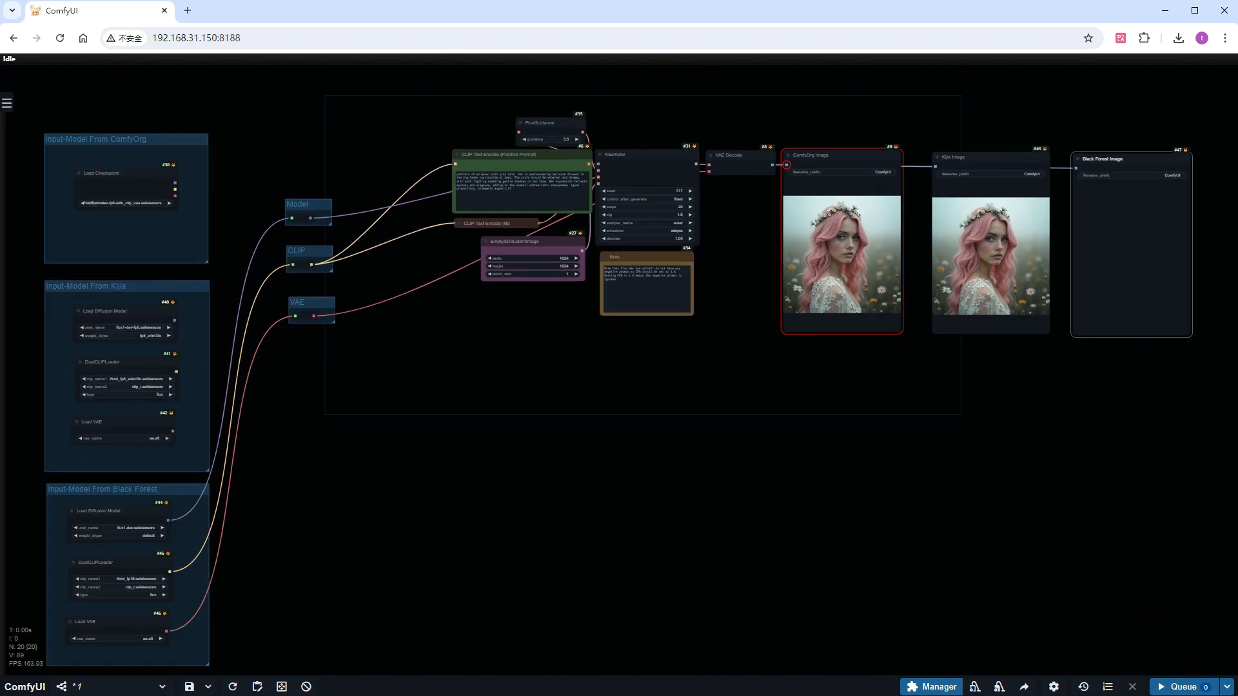
Run the workflow with the Black Forest loaders while watching memory and GPU 1 usage in Task Manager
click(281, 695)
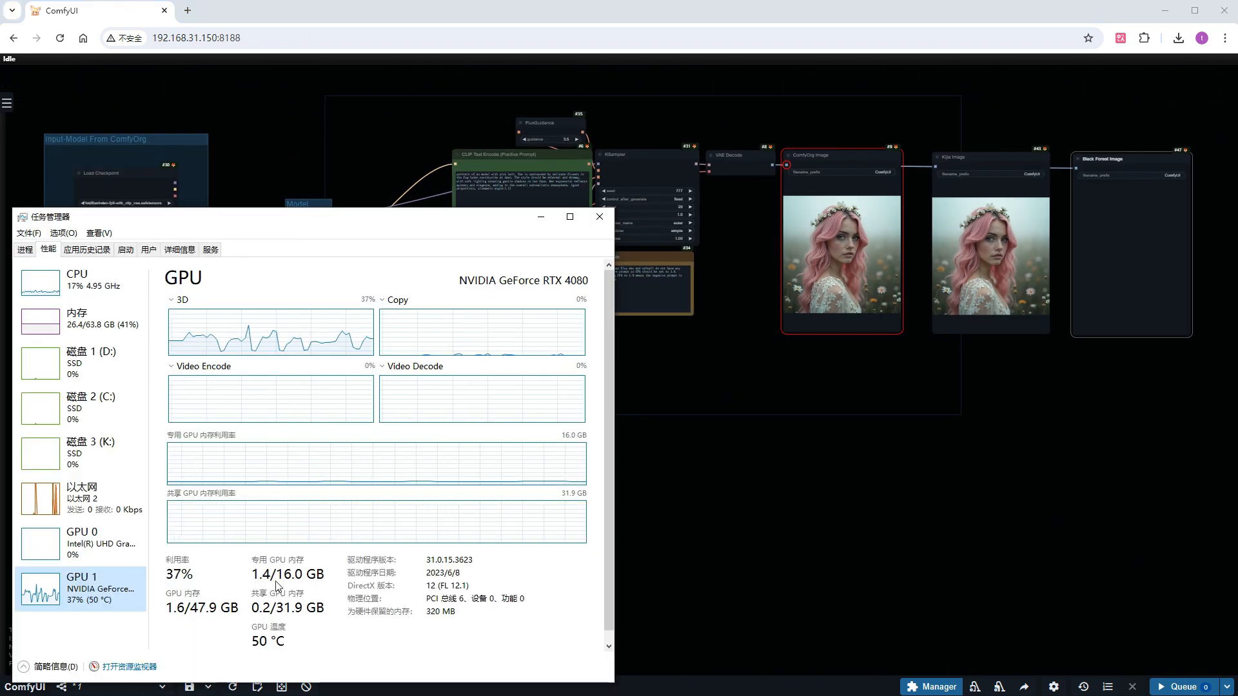
click(1184, 688)
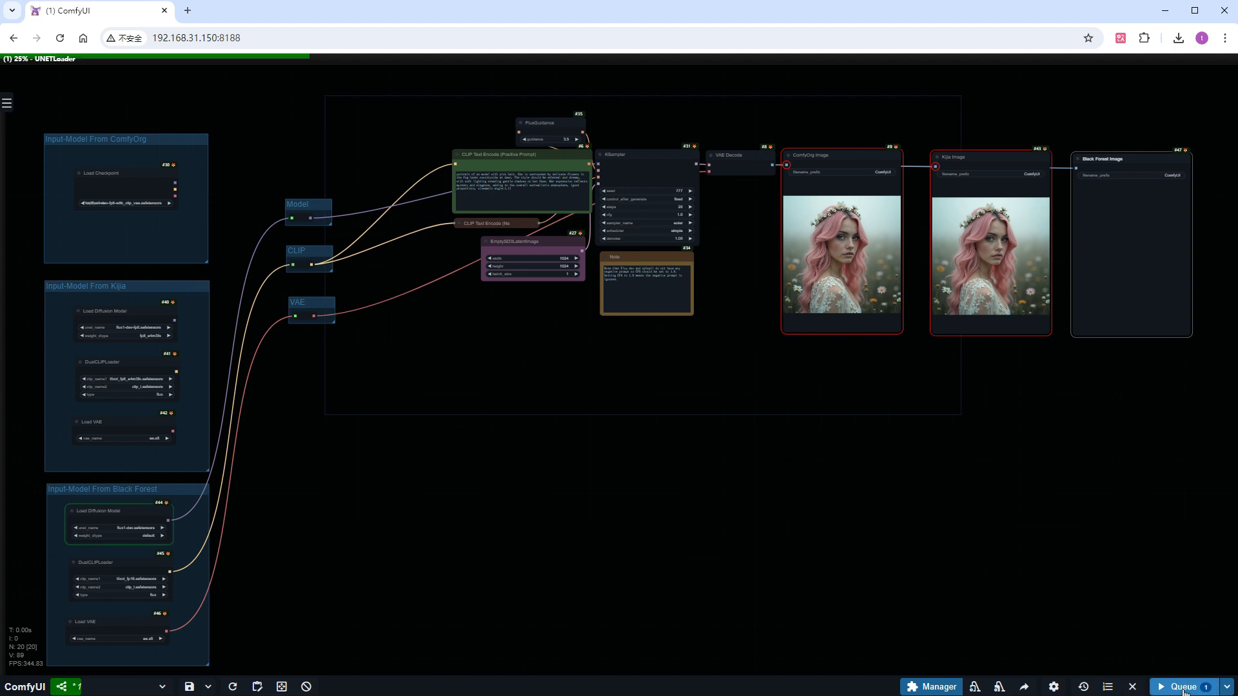
click(281, 695)
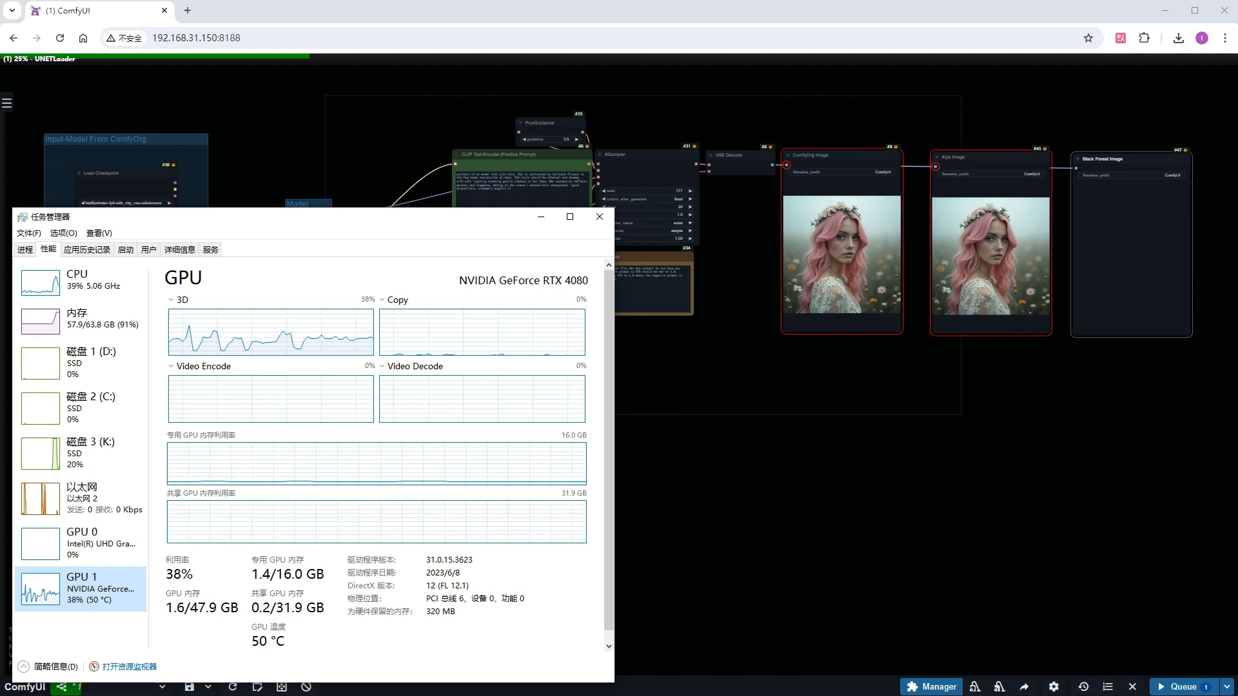
click(112, 335)
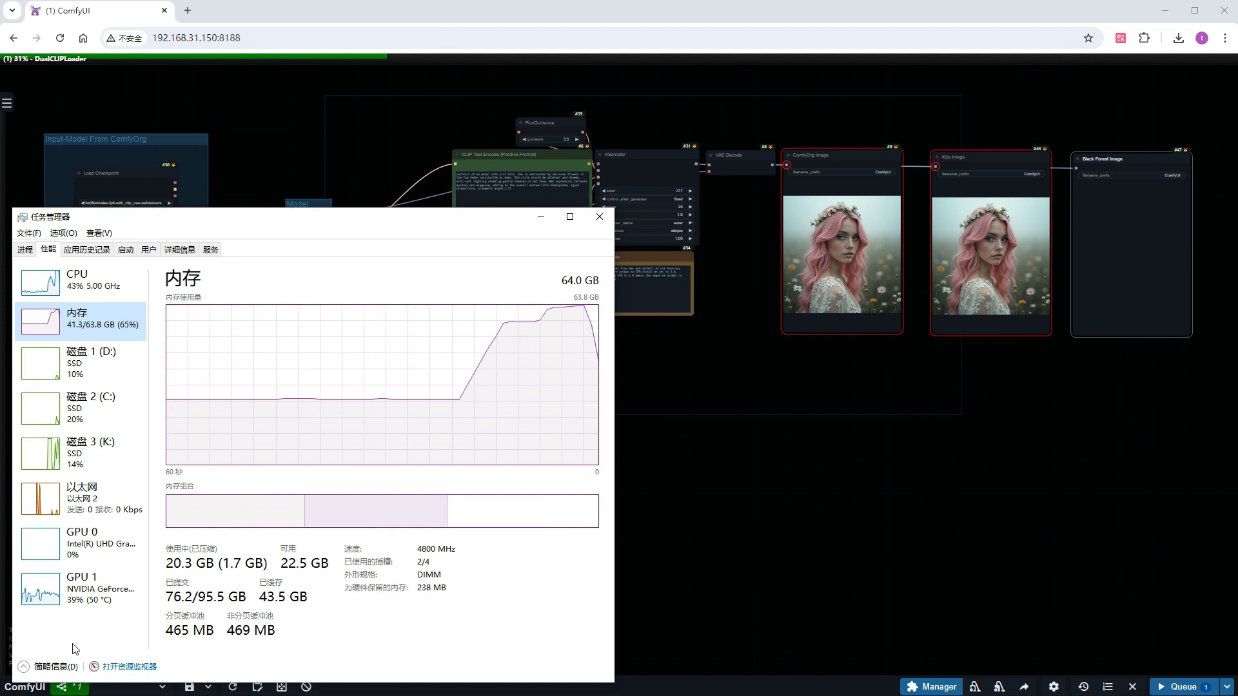
click(86, 603)
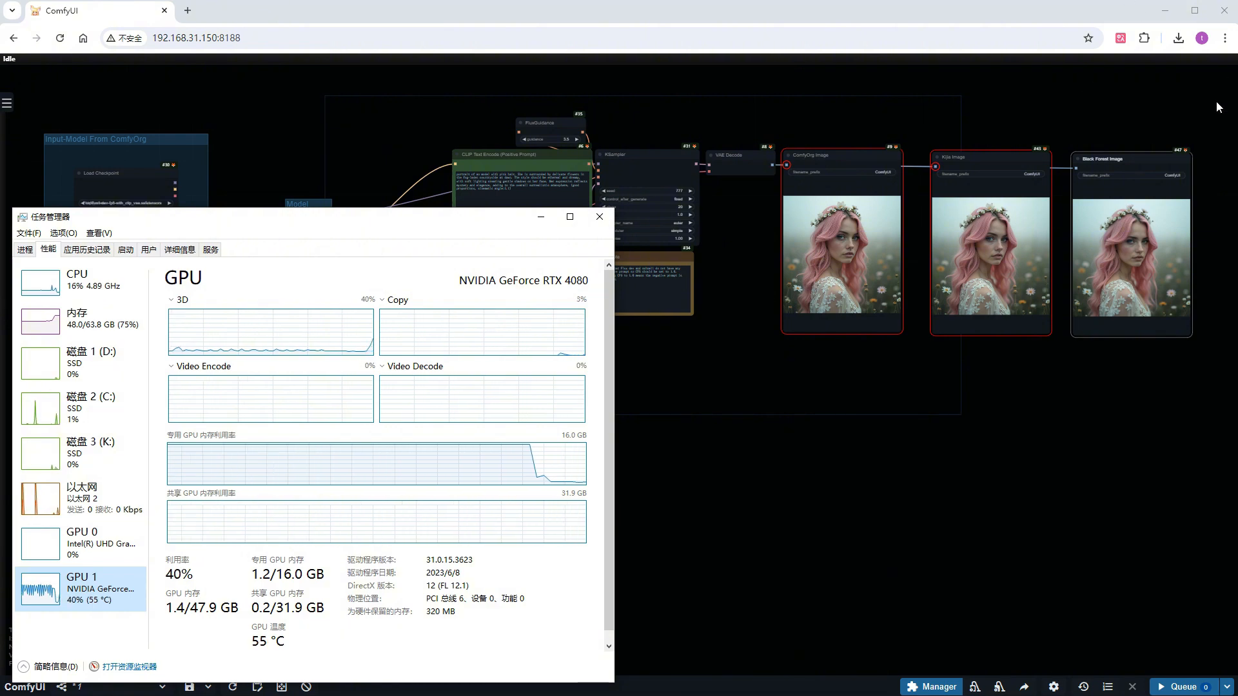
Return to ComfyUI and compare the ComfyOrg, Kijia and Black Forest images up close
scroll(1221, 211, up, 4)
click(1014, 446)
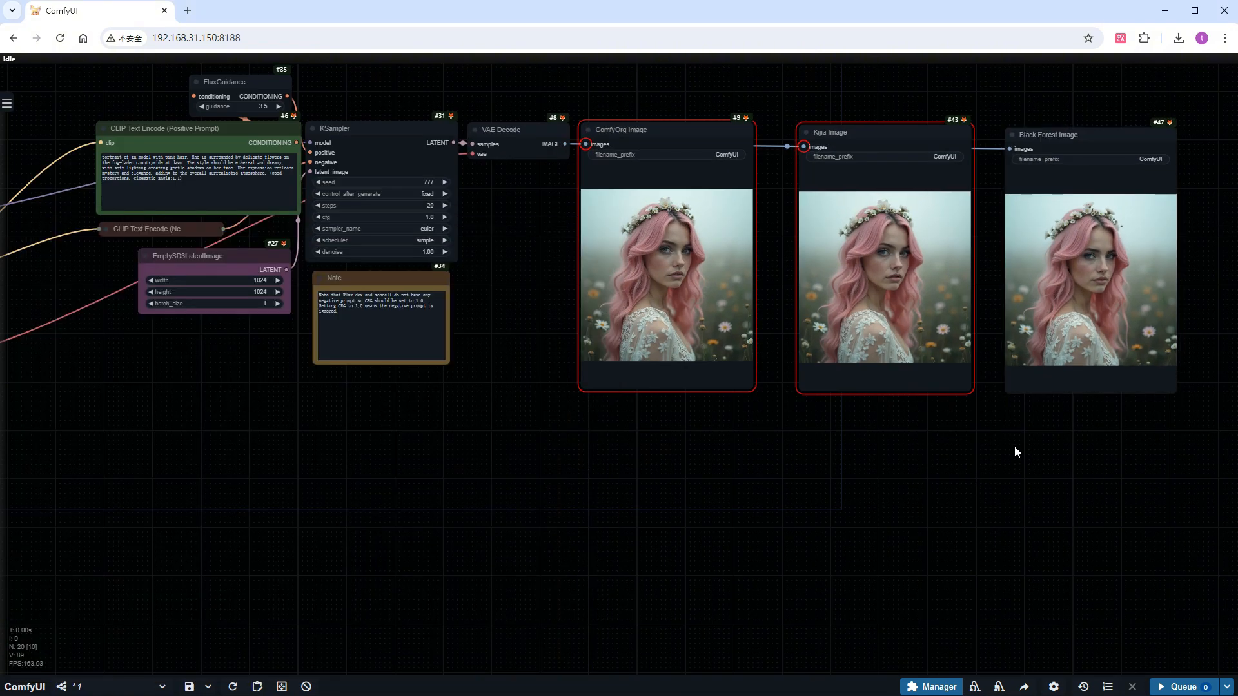
scroll(1221, 211, up, 5)
scroll(1161, 210, up, 4)
scroll(1160, 210, down, 3)
drag(1160, 212, 1207, 302)
scroll(1173, 303, up, 1)
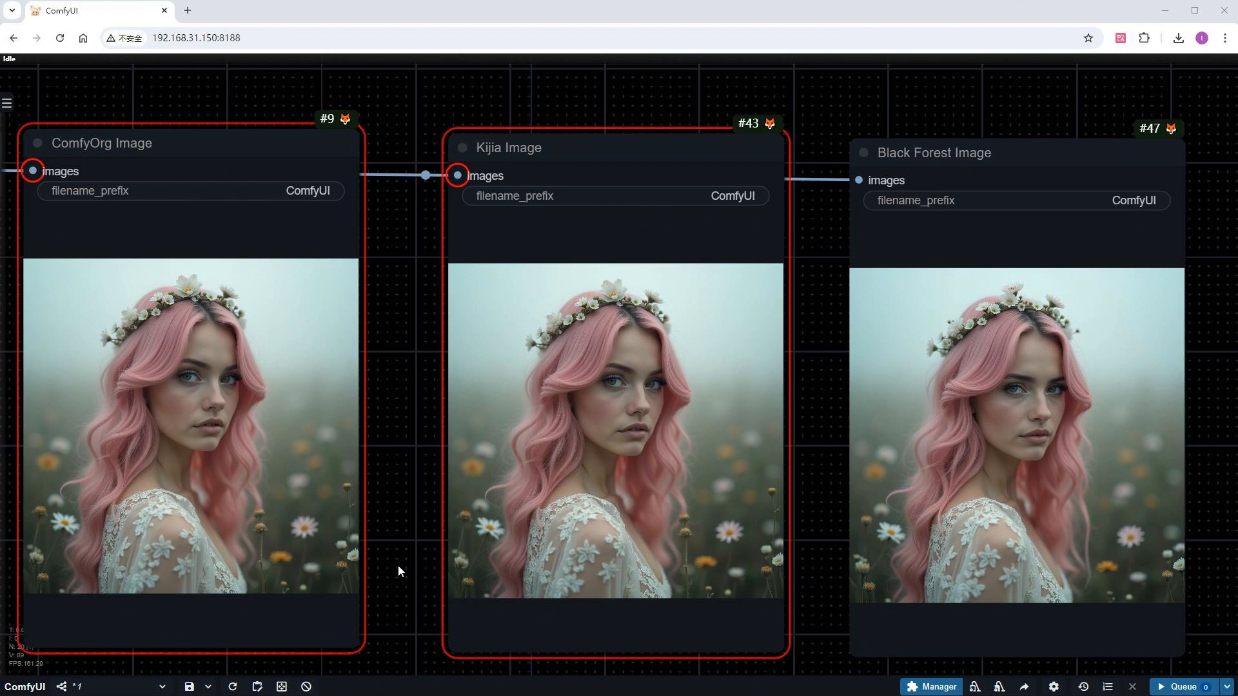
Reconnect the Model, CLIP and VAE reroute nodes to the outputs of the ComfyOrg group's Load Checkpoint
scroll(397, 563, down, 6)
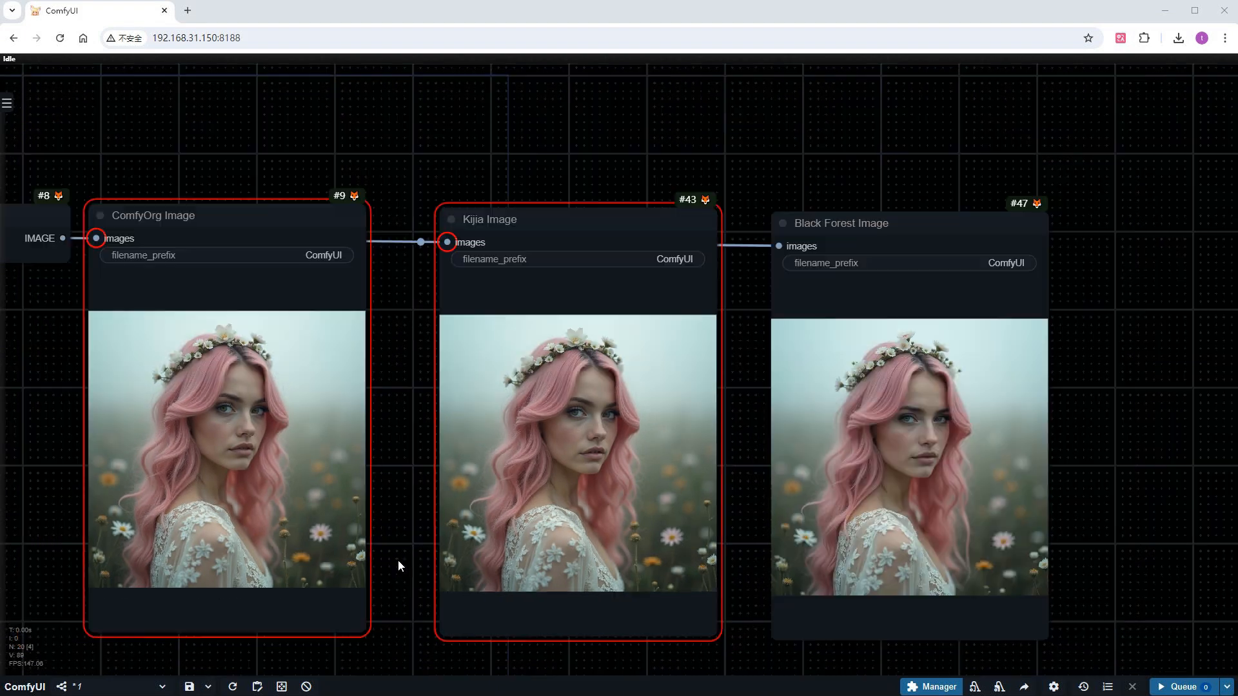
drag(359, 575, 807, 508)
drag(451, 503, 591, 418)
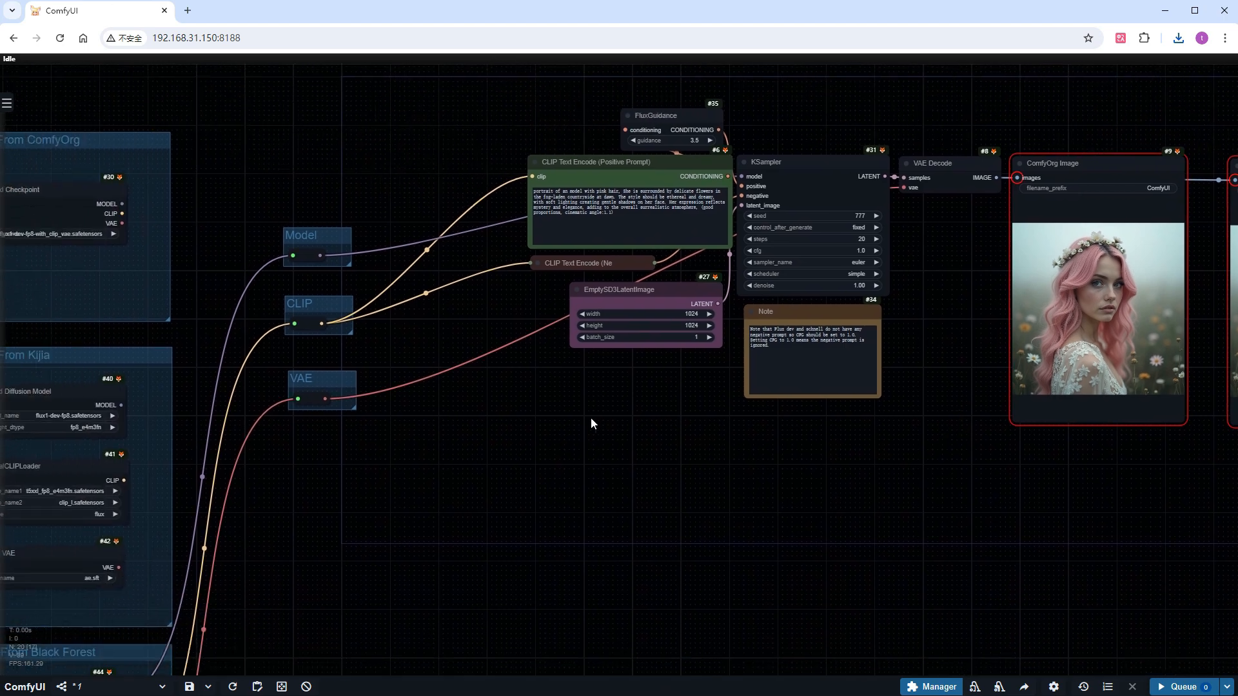
drag(450, 472, 557, 389)
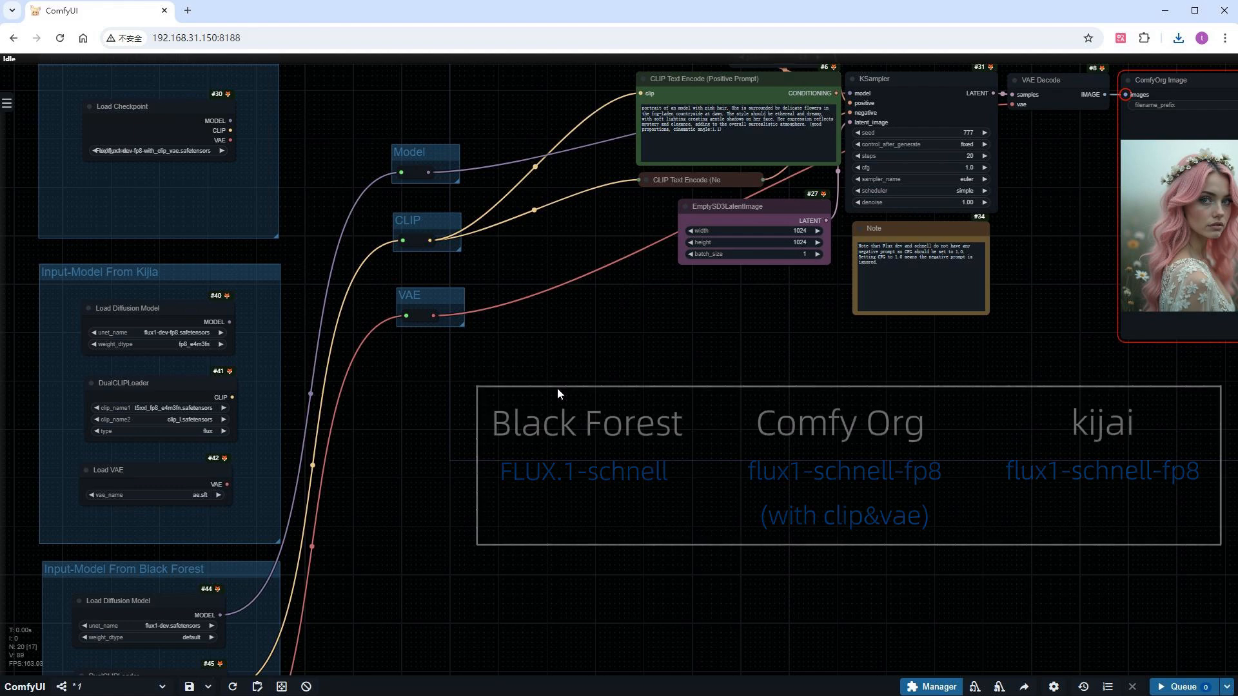
drag(231, 120, 403, 172)
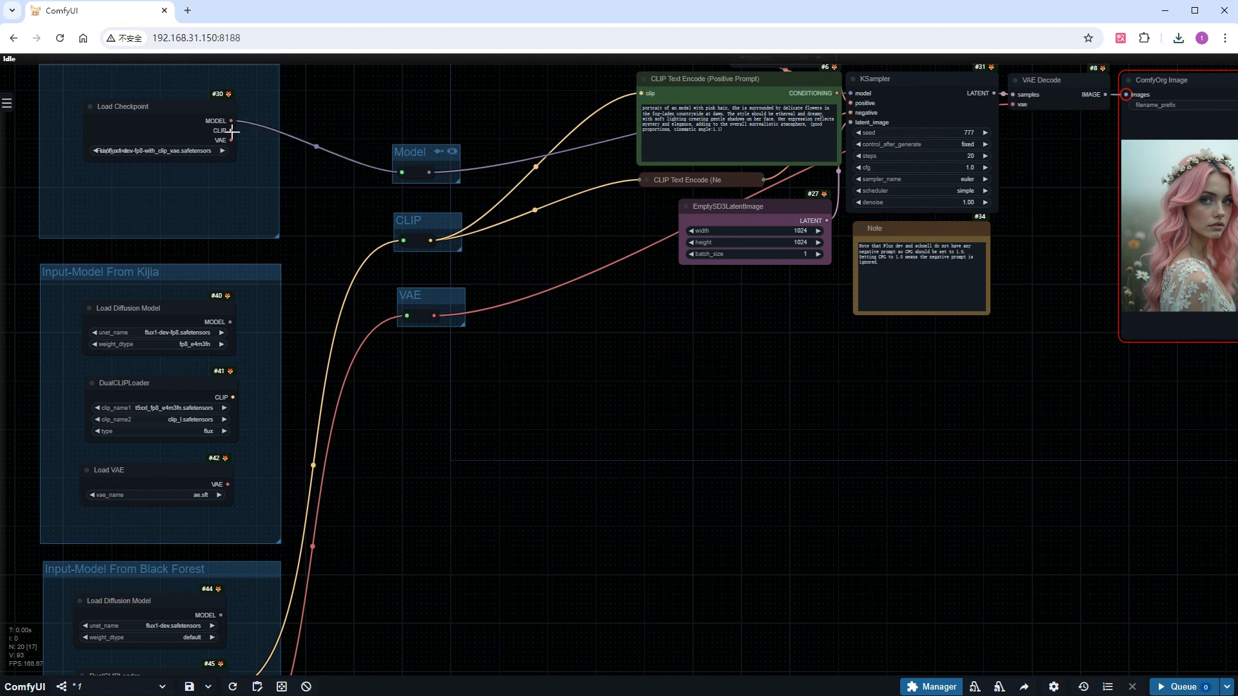
drag(230, 131, 403, 241)
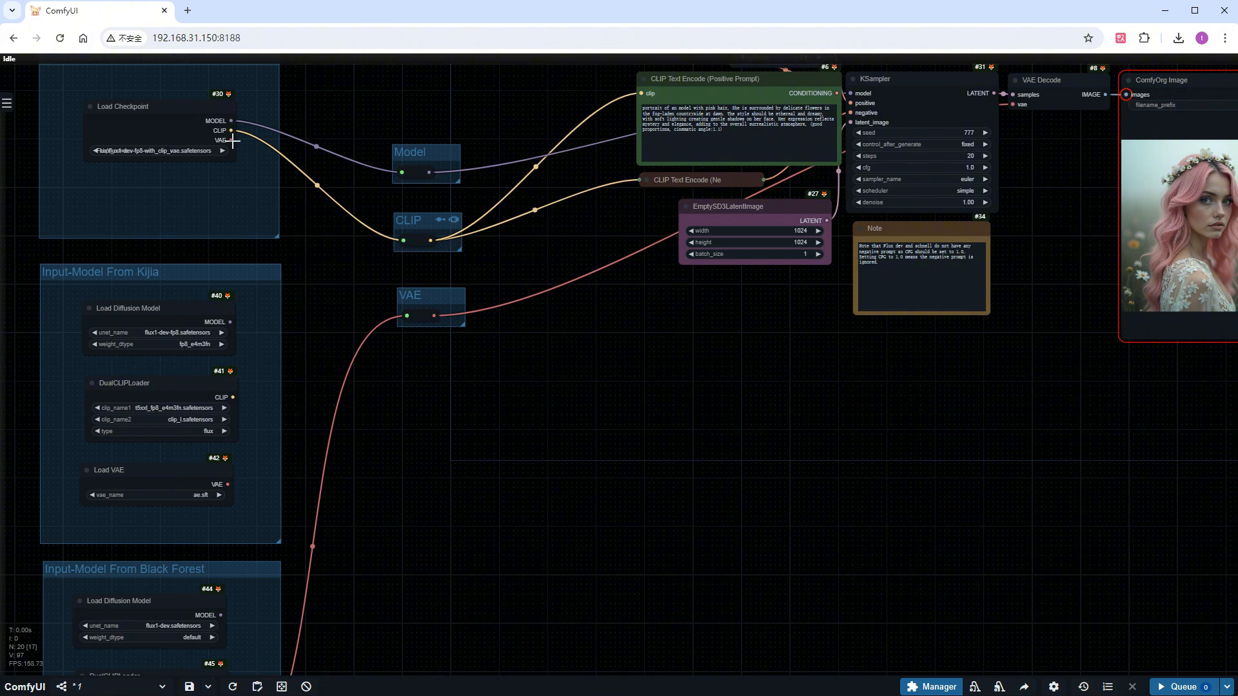
drag(233, 141, 406, 315)
Choose the flux1-schnell-fp8-with_clip_vae.safetensors checkpoint in the ComfyOrg group's Load Checkpoint
drag(356, 350, 414, 551)
scroll(164, 367, up, 7)
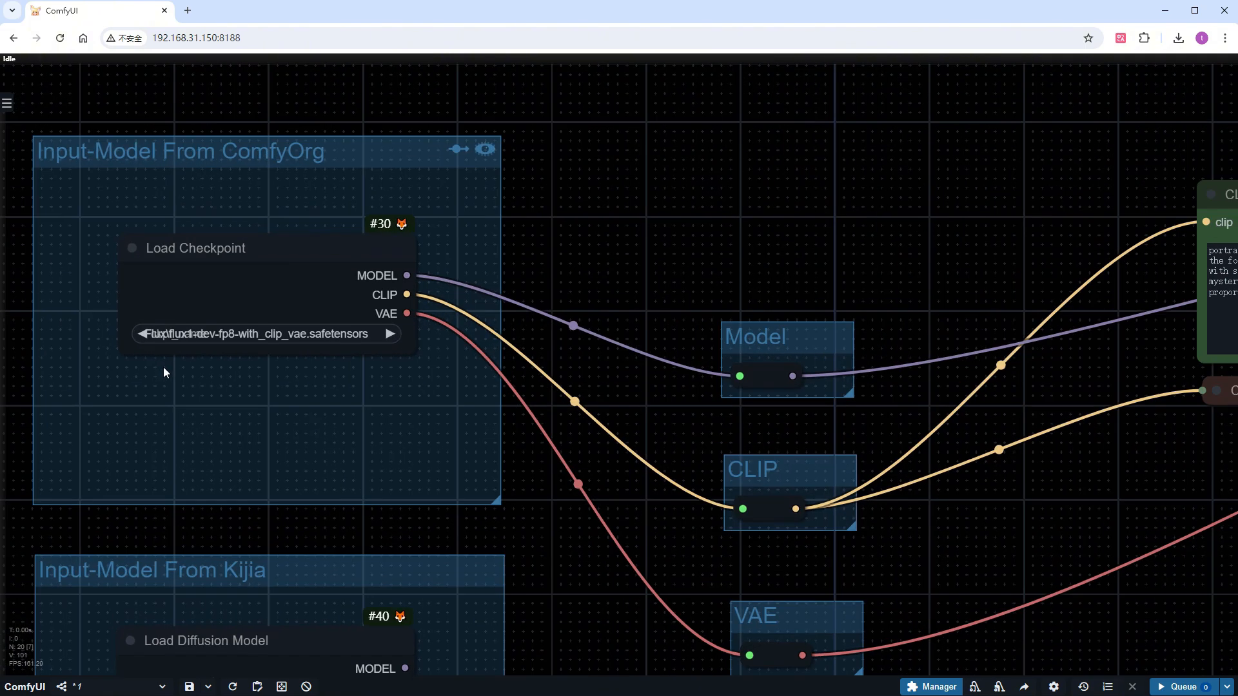
click(289, 334)
text(flu)
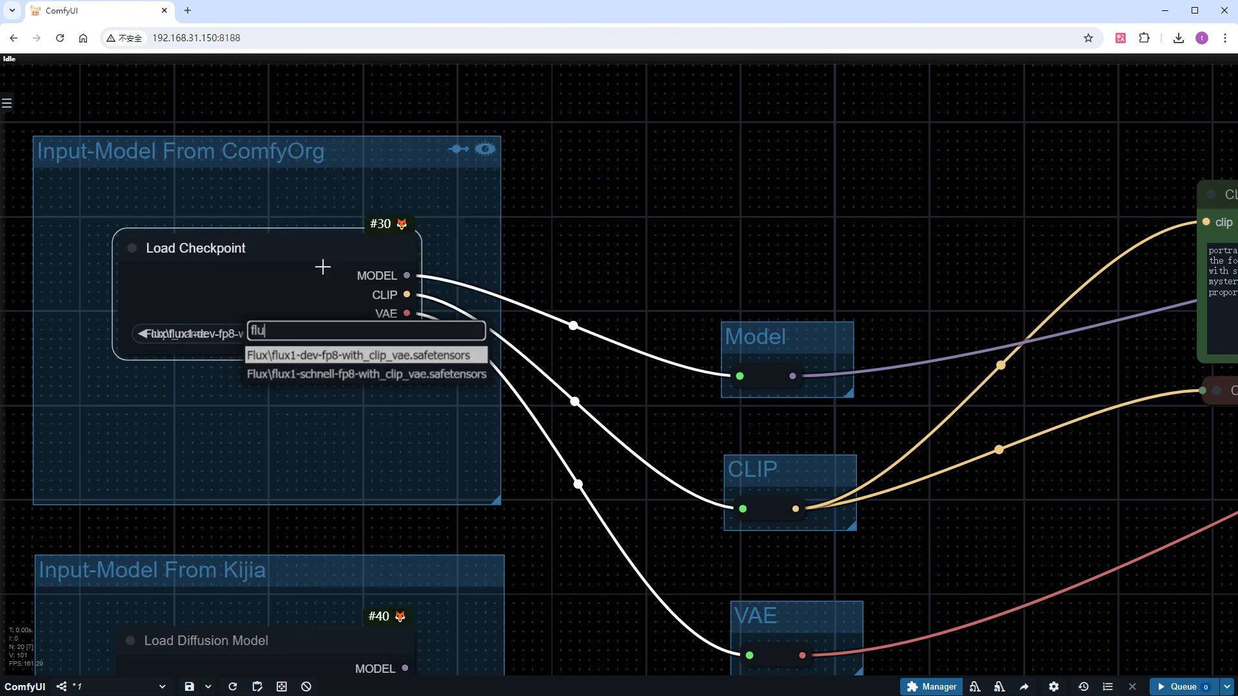
click(339, 376)
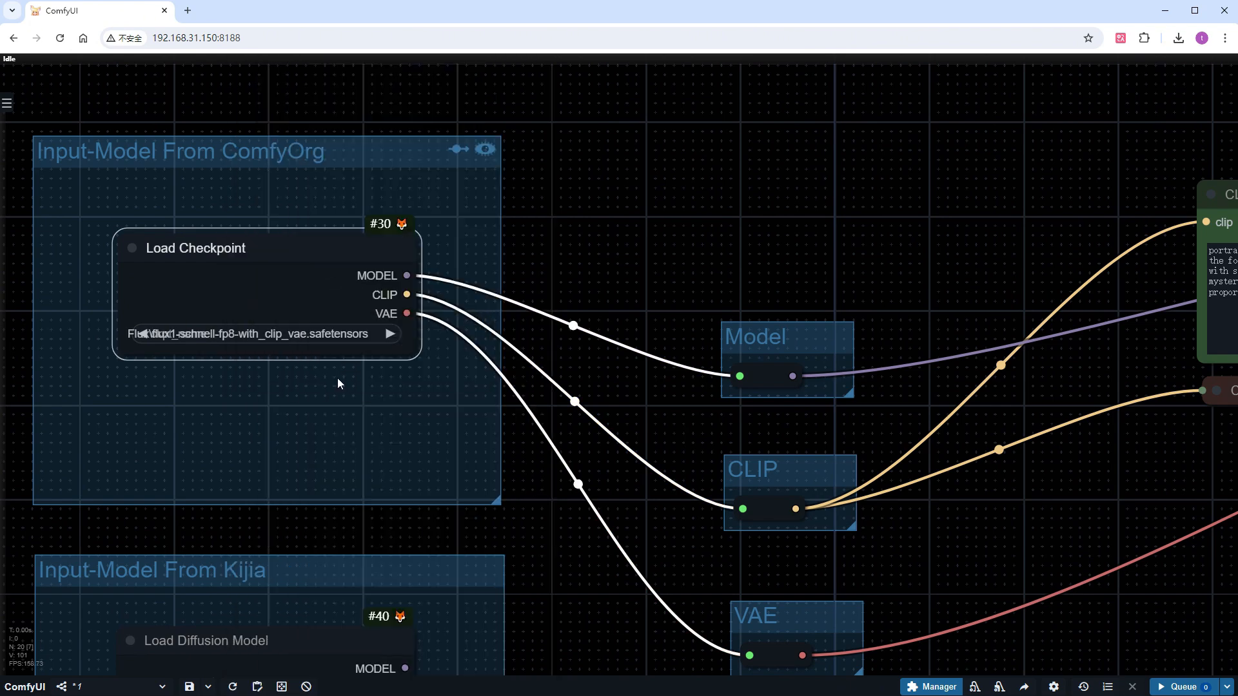
Set the KSampler's steps to 4
scroll(338, 379, down, 4)
drag(963, 606, 284, 550)
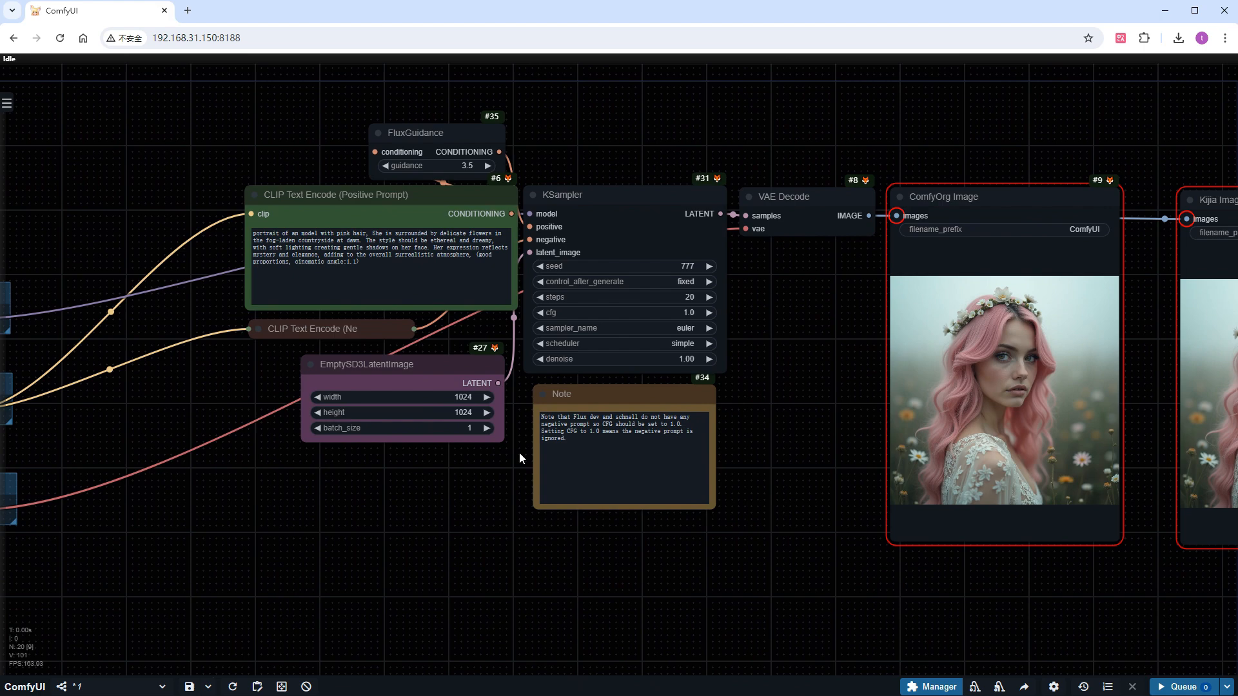
click(684, 297)
text(4)
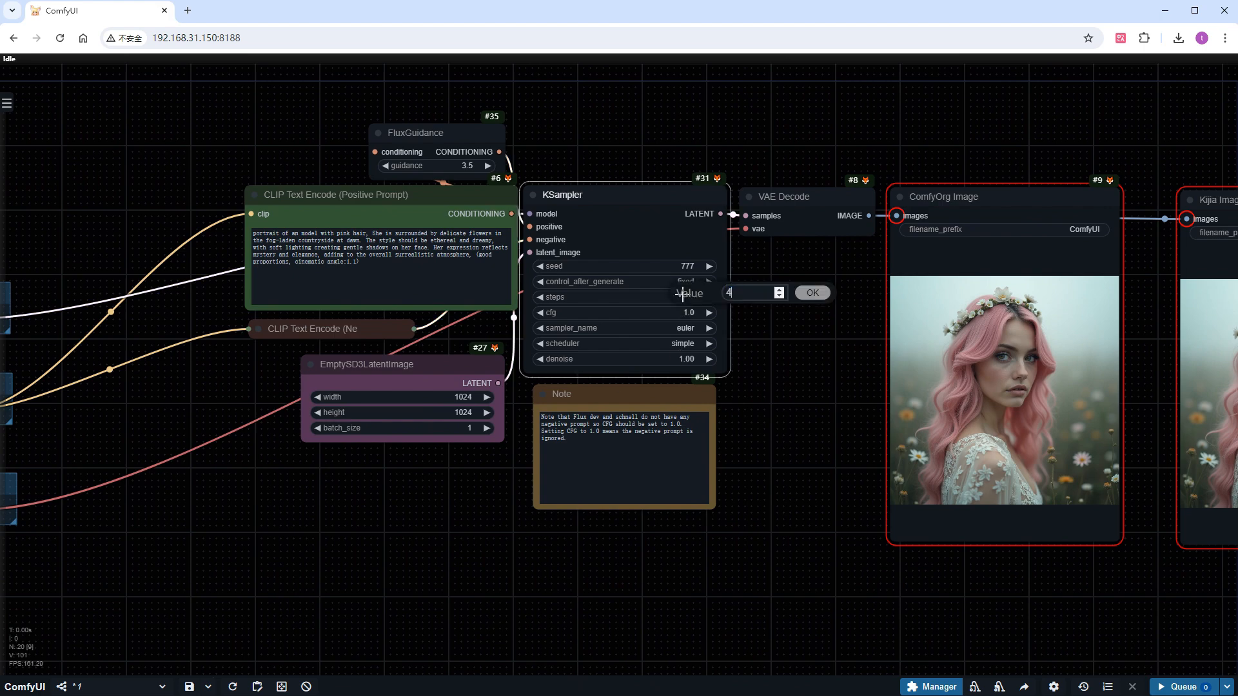
key(Return)
Paste a copy of the ComfyOrg Image node below the original and retitle it "ComfyOrg Schnell Image"
scroll(801, 561, down, 1)
scroll(822, 593, down, 2)
mouse_move(803, 580)
mouse_down()
mouse_move(681, 454)
mouse_move(554, 417)
mouse_up()
alt+drag(674, 129, 674, 416)
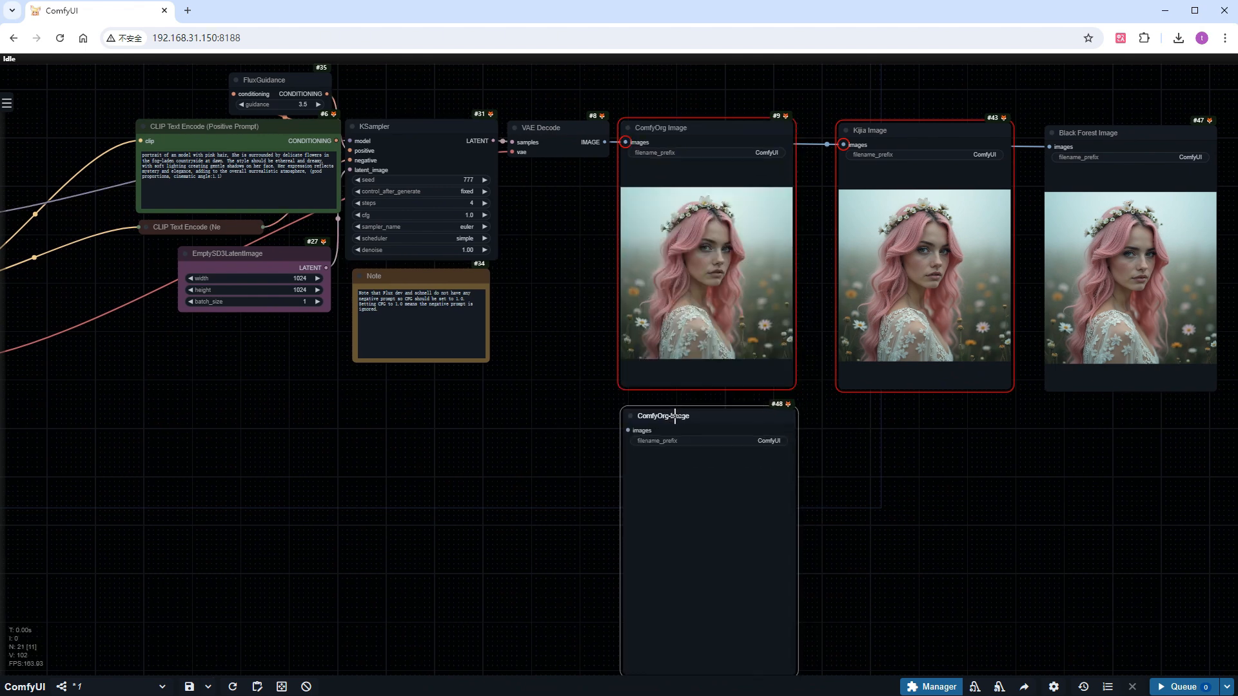
right_click(675, 416)
click(733, 470)
click(788, 497)
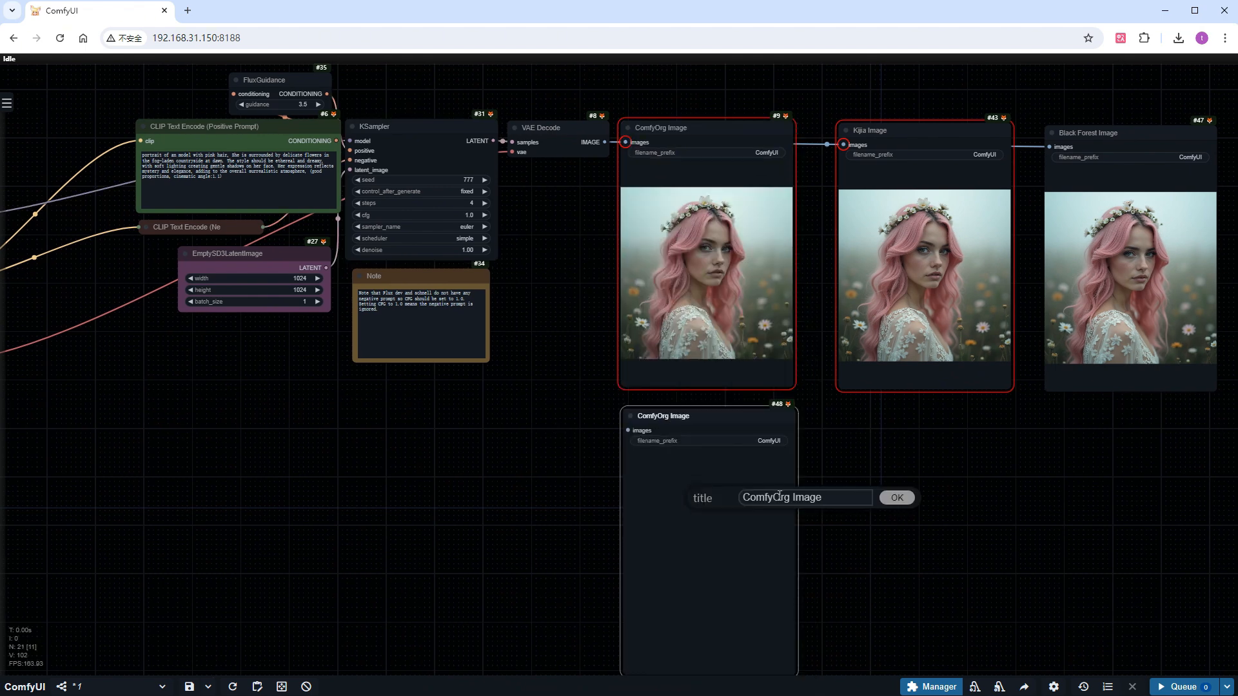
text(Schnell)
key(Return)
Connect VAE Decode's IMAGE output to the ComfyOrg Schnell Image node, run the workflow and view the generated image
drag(604, 142, 654, 457)
scroll(346, 458, down, 5)
drag(347, 458, 463, 474)
scroll(799, 489, up, 5)
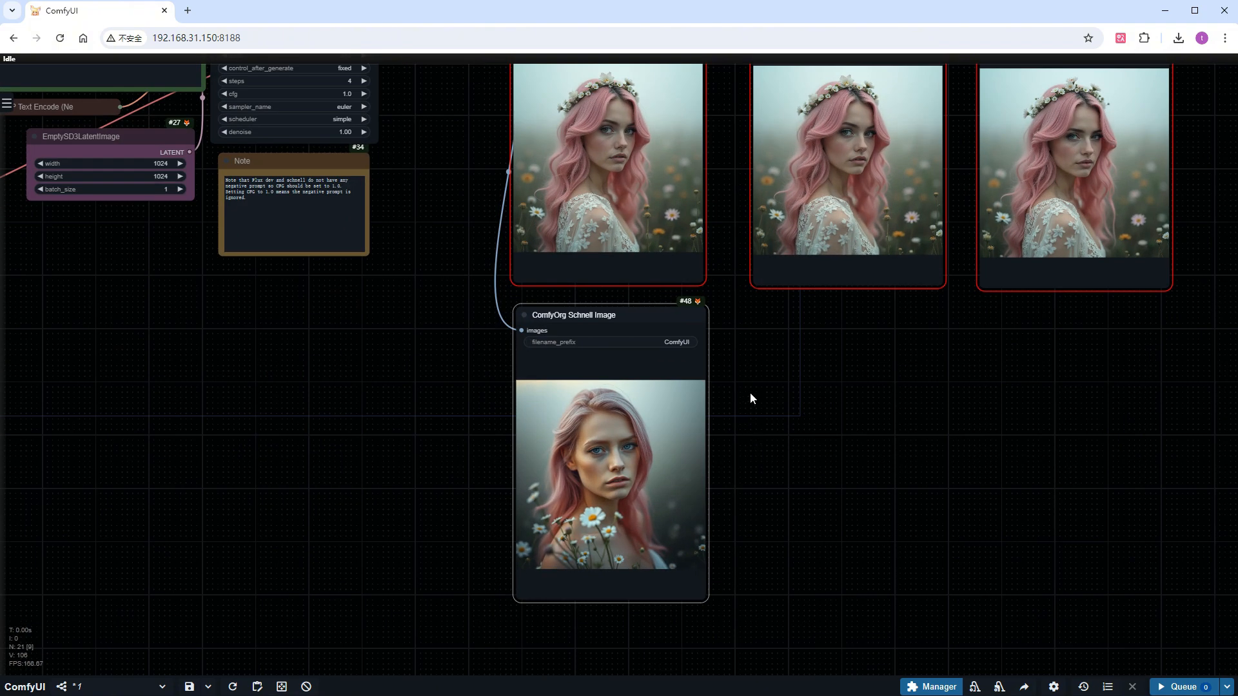
drag(749, 397, 608, 473)
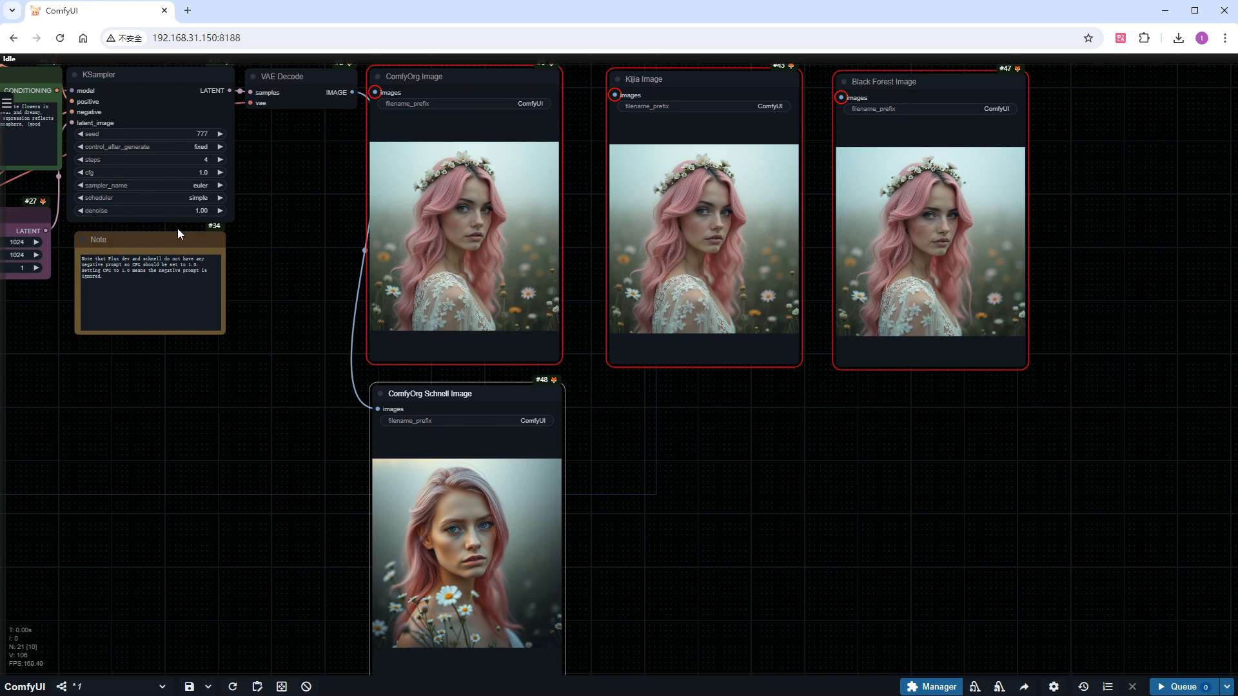
Set the KSampler's steps to 20
click(166, 158)
text(20)
key(Return)
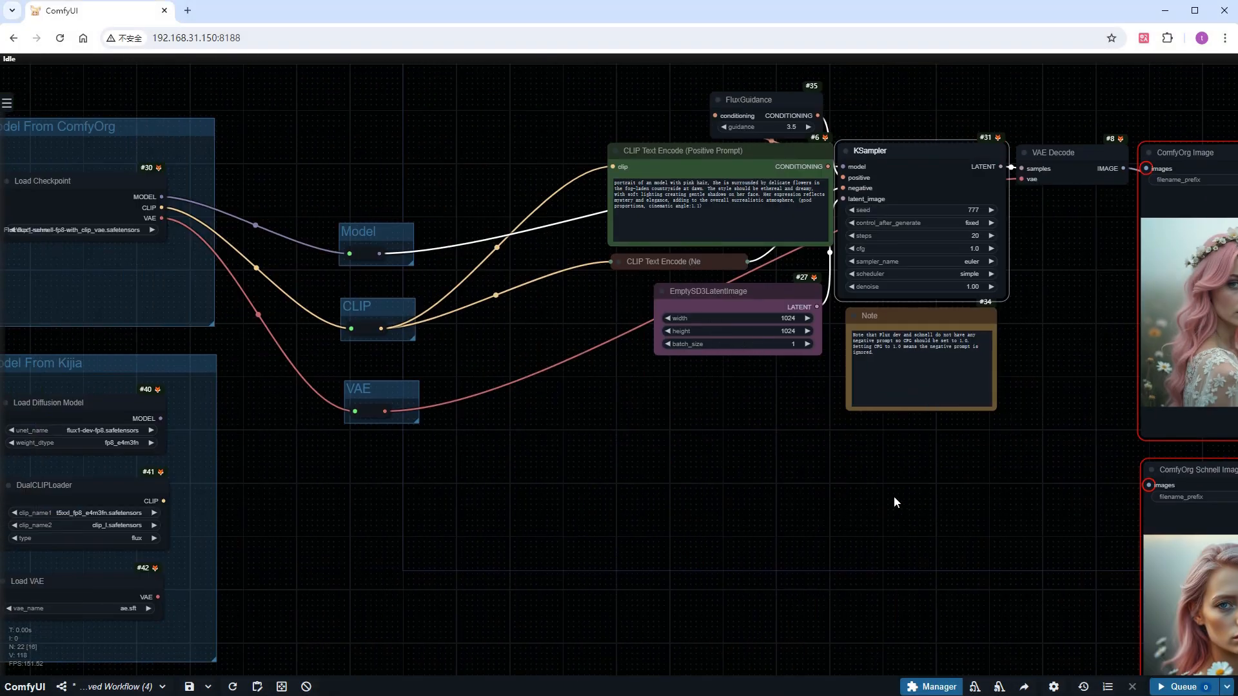
Set the Load Checkpoint node's model to Flux\flux1-dev-fp8-with_clip_vae.safetensors
scroll(93, 255, up, 3)
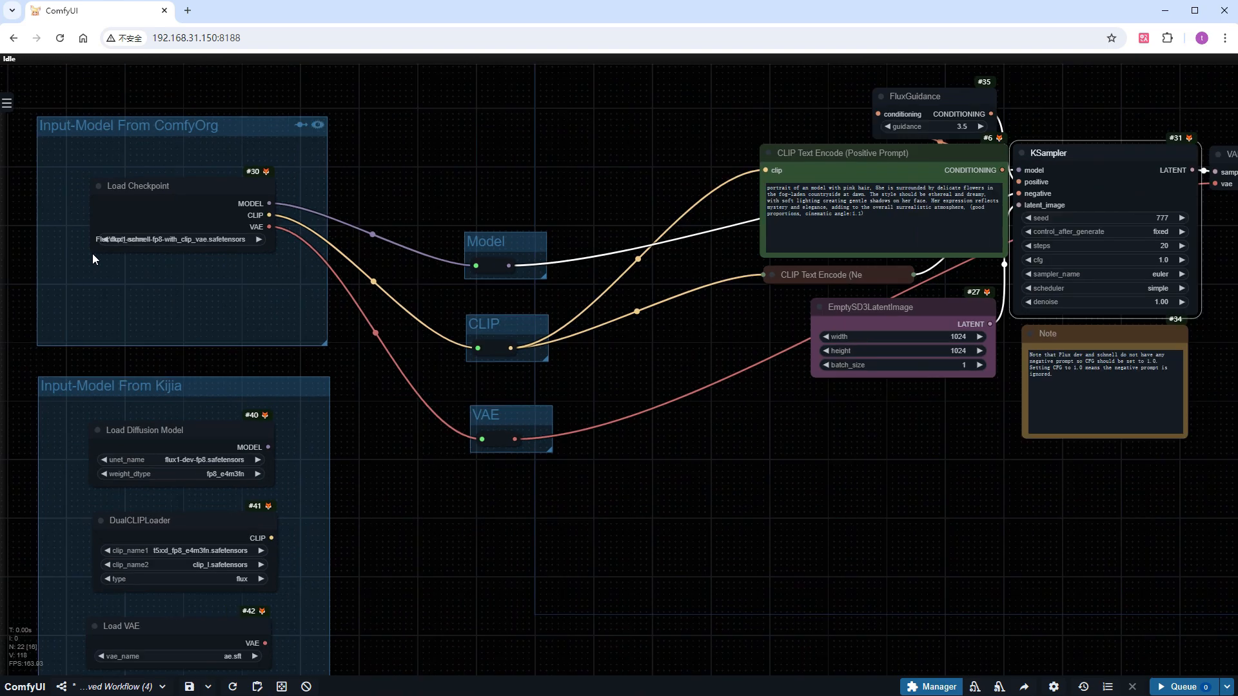
click(179, 237)
text(fl)
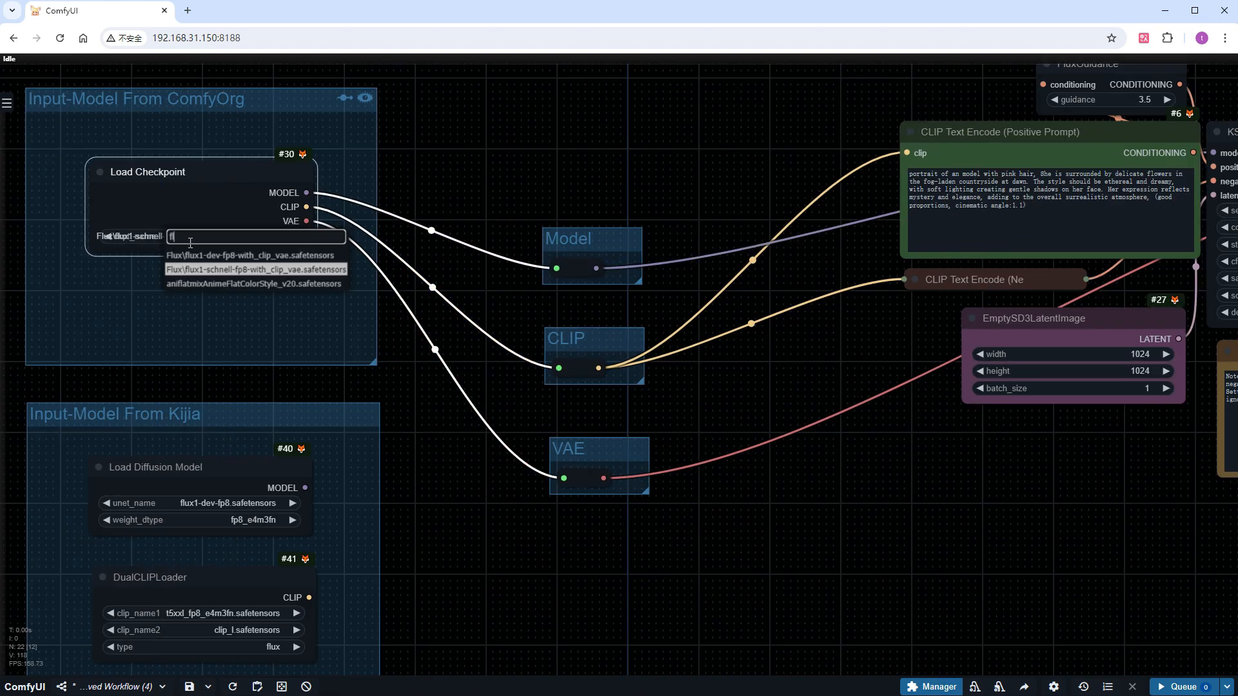
click(198, 251)
Spread out the nodes before the KSampler: move EmptySD3LatentImage down, both CLIP Text Encode nodes further left, and adjust FluxGuidance's position
drag(1046, 469, 603, 501)
drag(584, 353, 535, 512)
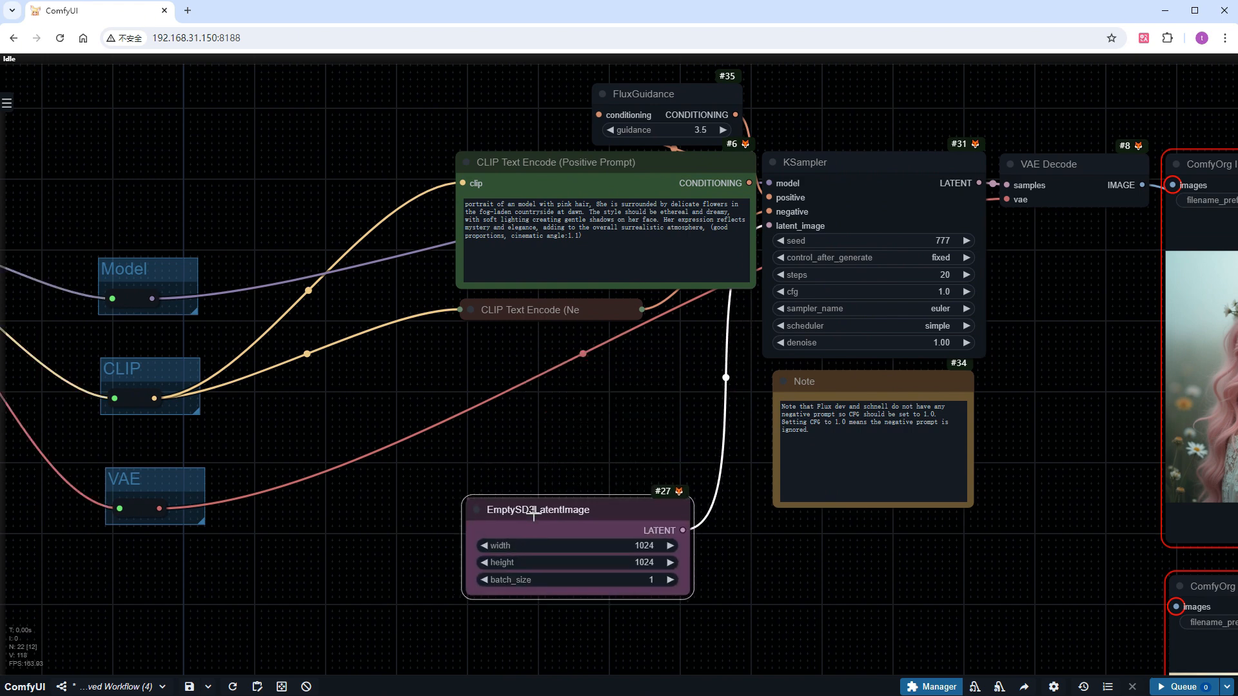
drag(566, 164, 402, 139)
drag(536, 310, 384, 324)
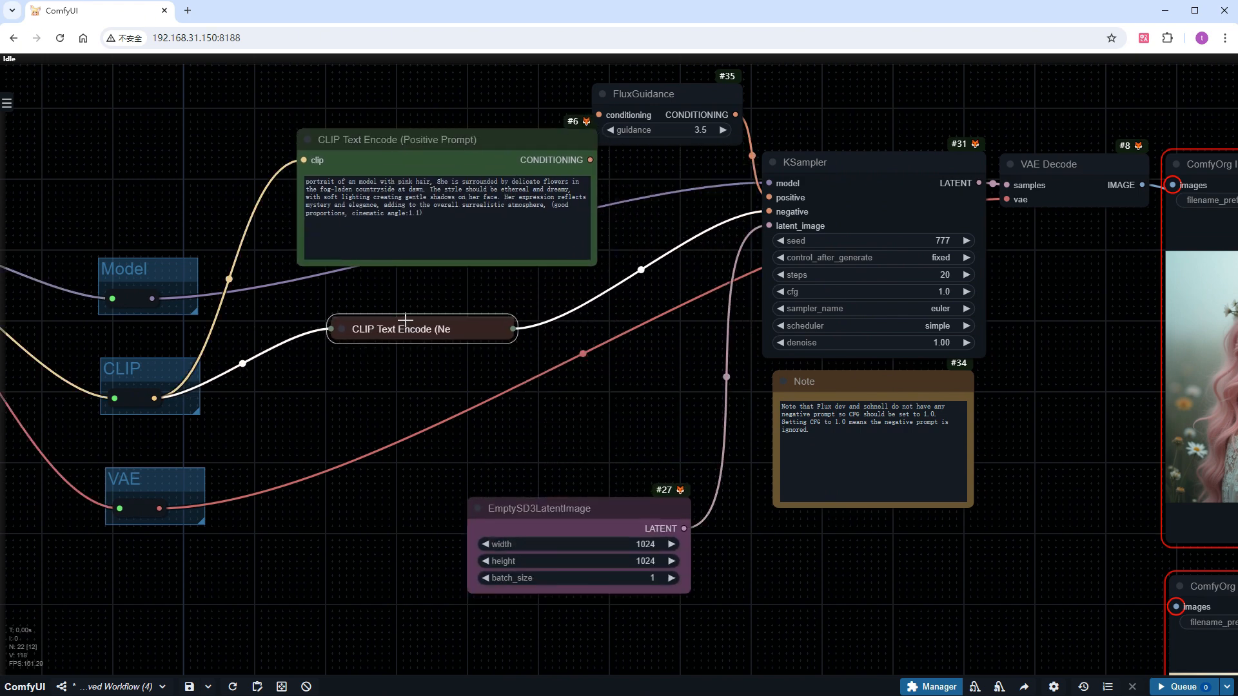
click(312, 324)
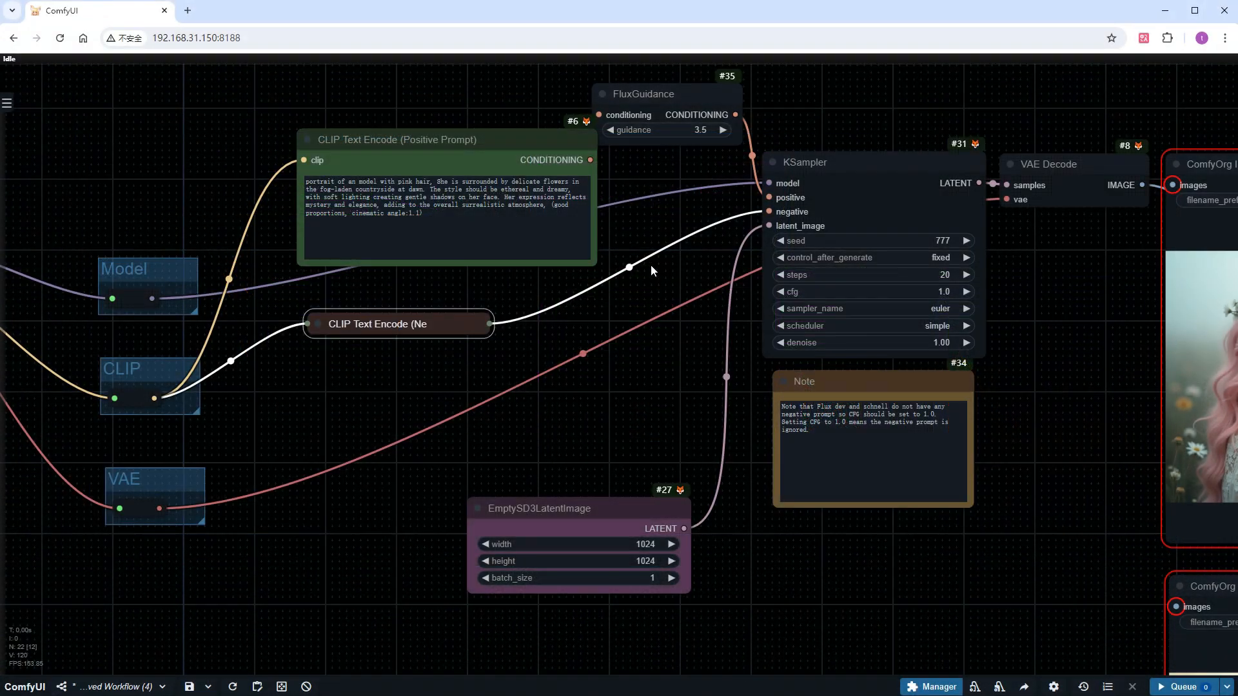
drag(639, 273, 359, 348)
drag(376, 162, 407, 150)
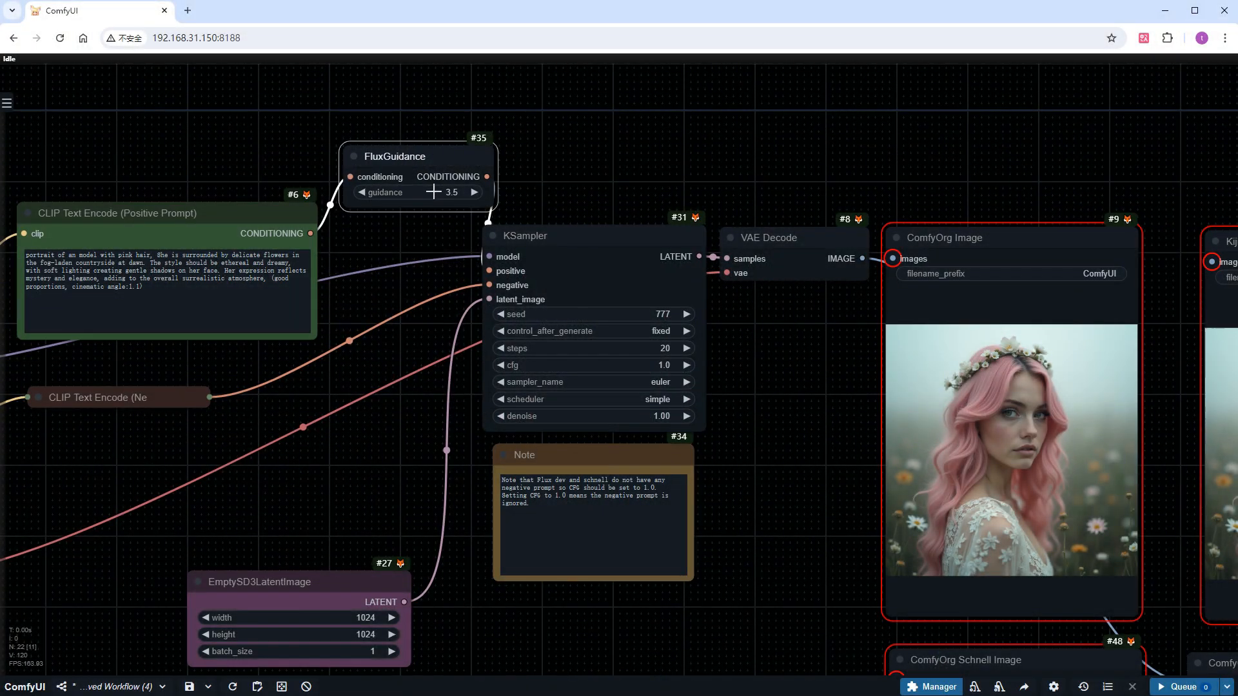
Set the FluxGuidance node's guidance to 3.6
click(435, 192)
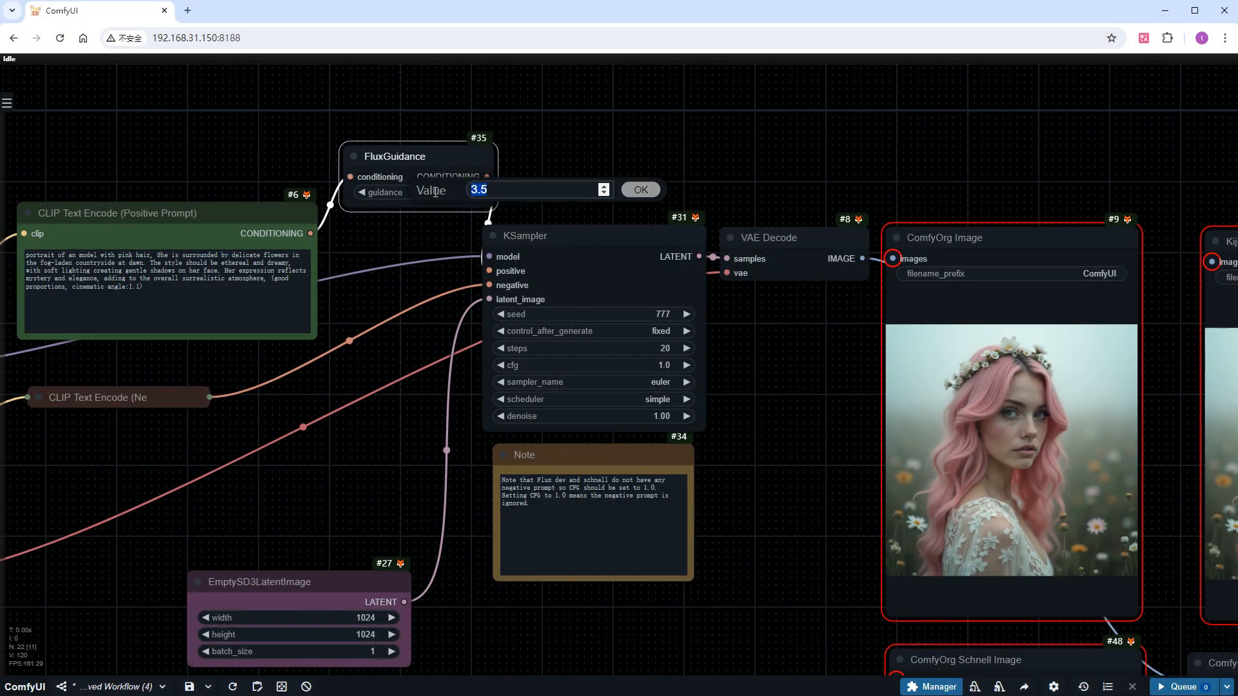
text(3.6)
key(Return)
Delete the muted ComfyOrg Schnell Image node and move its connected copy into its place below ComfyOrg Image
drag(771, 583, 510, 483)
click(691, 558)
key(Delete)
click(955, 569)
drag(954, 570, 689, 568)
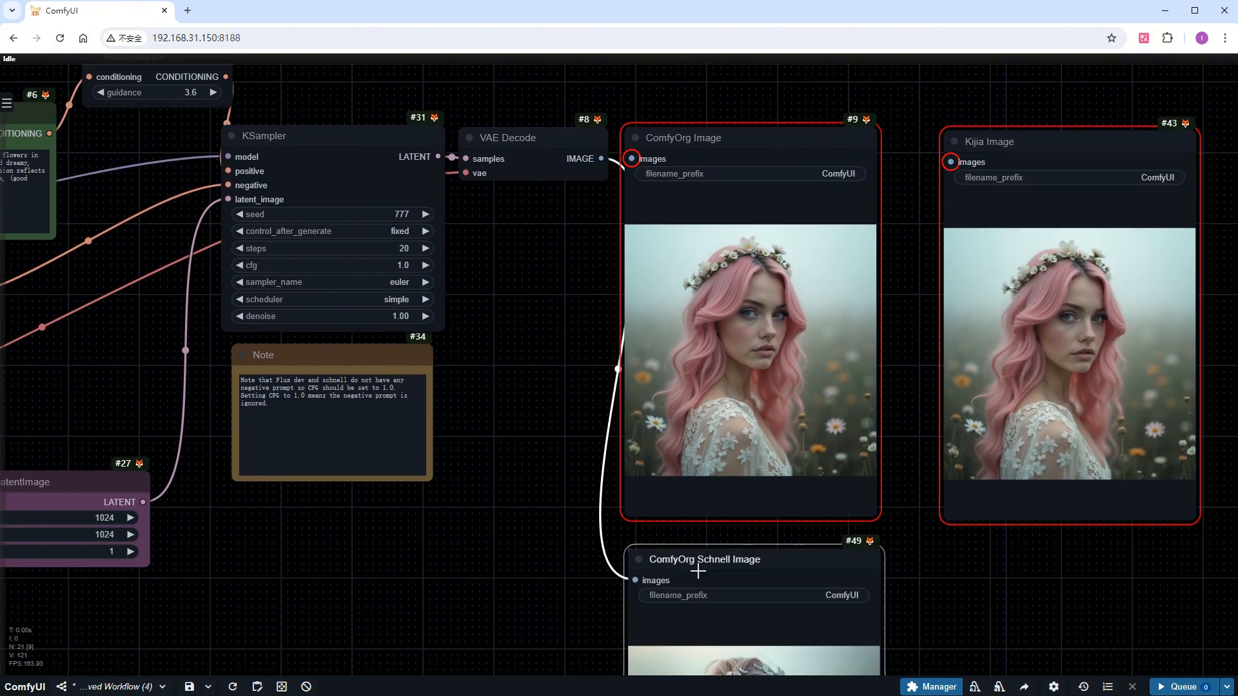
Retitle the connected ComfyOrg Schnell Image node as "Image"
right_click(711, 567)
click(726, 495)
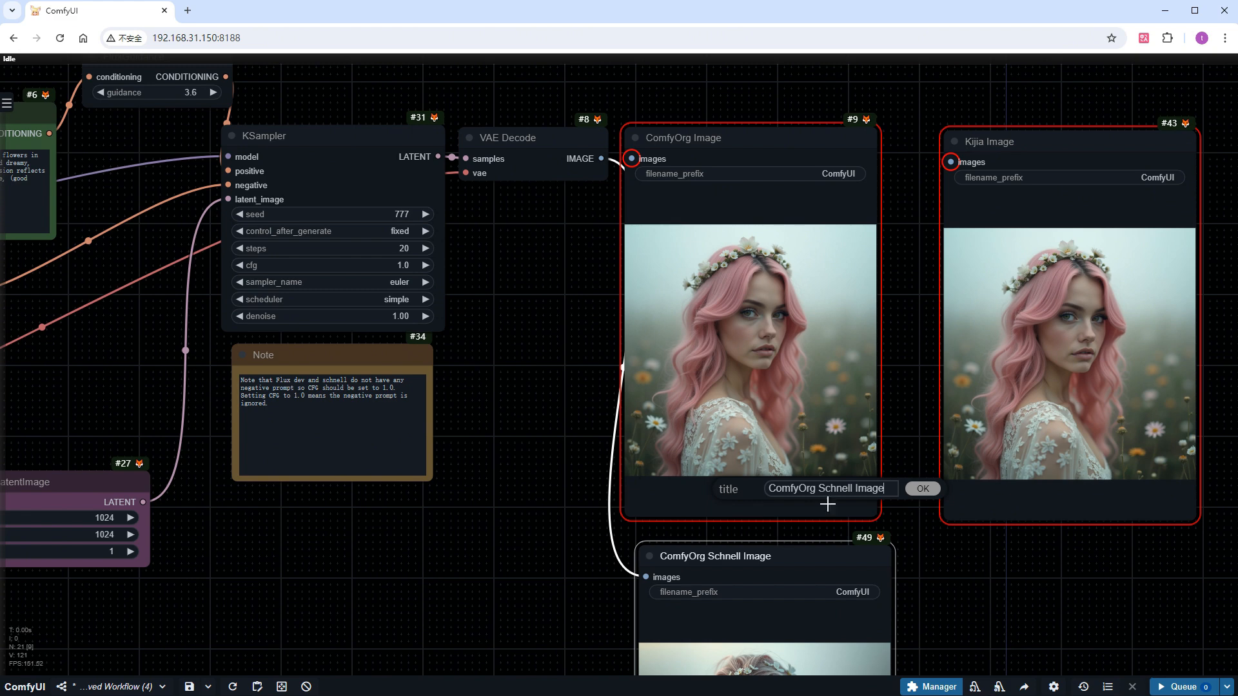
drag(852, 489, 655, 471)
key(BackSpace)
key(Delete)
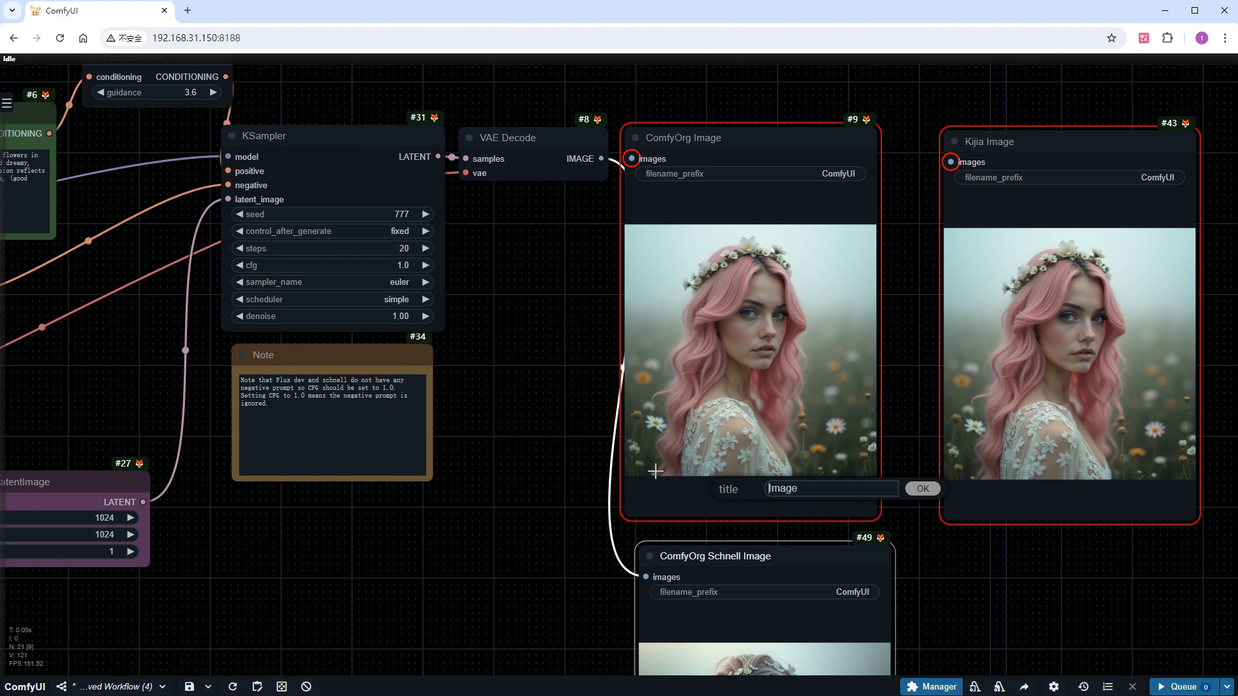
key(Return)
Run the workflow to generate a new result in the Image node, and select the Kijia Image and Black Forest Image nodes
click(1183, 686)
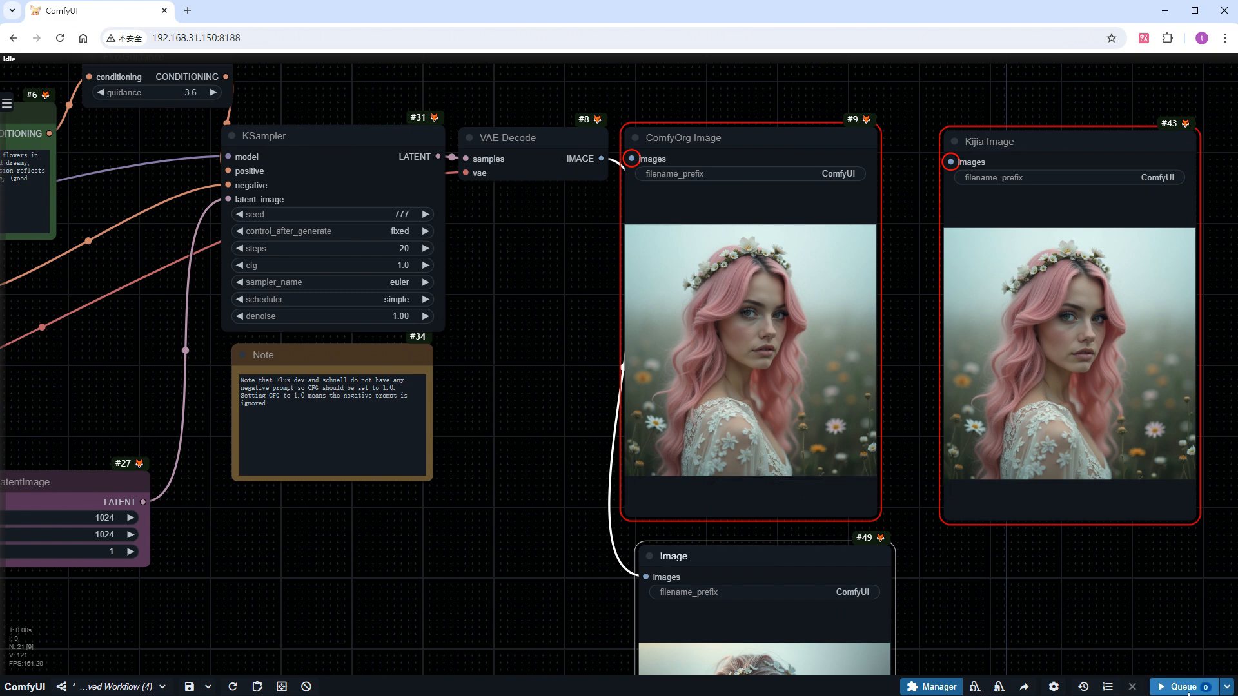
scroll(1077, 626, down, 2)
drag(1051, 633, 969, 470)
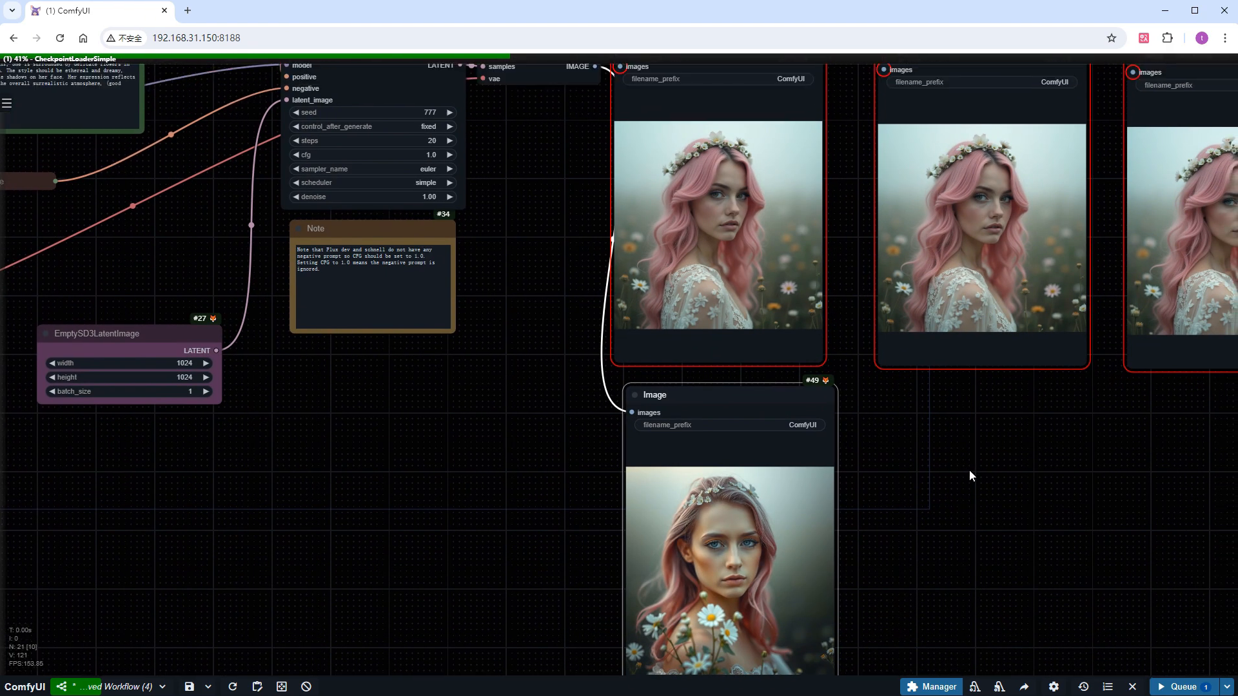
scroll(973, 523, down, 3)
drag(973, 524, 736, 267)
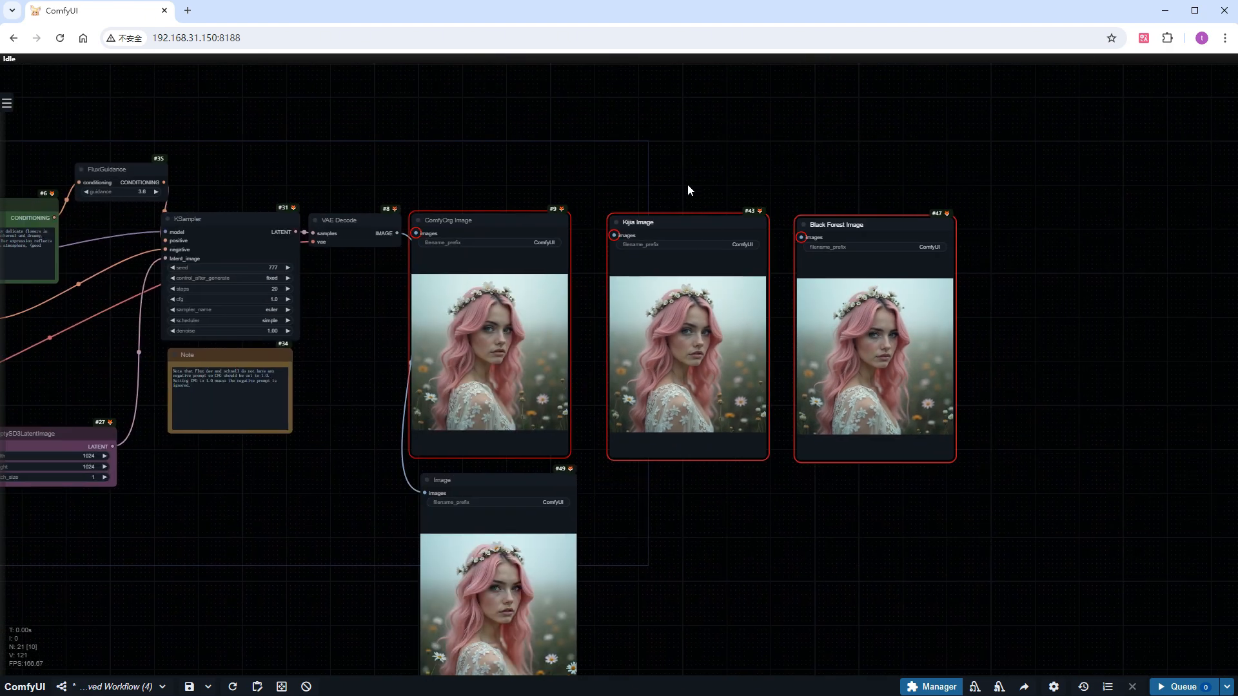
Move the Kijia and Black Forest image nodes aside, place the Image node beside ComfyOrg Image, and compare the two pictures
drag(688, 221, 954, 223)
drag(488, 477, 651, 217)
scroll(530, 291, up, 7)
scroll(531, 290, up, 4)
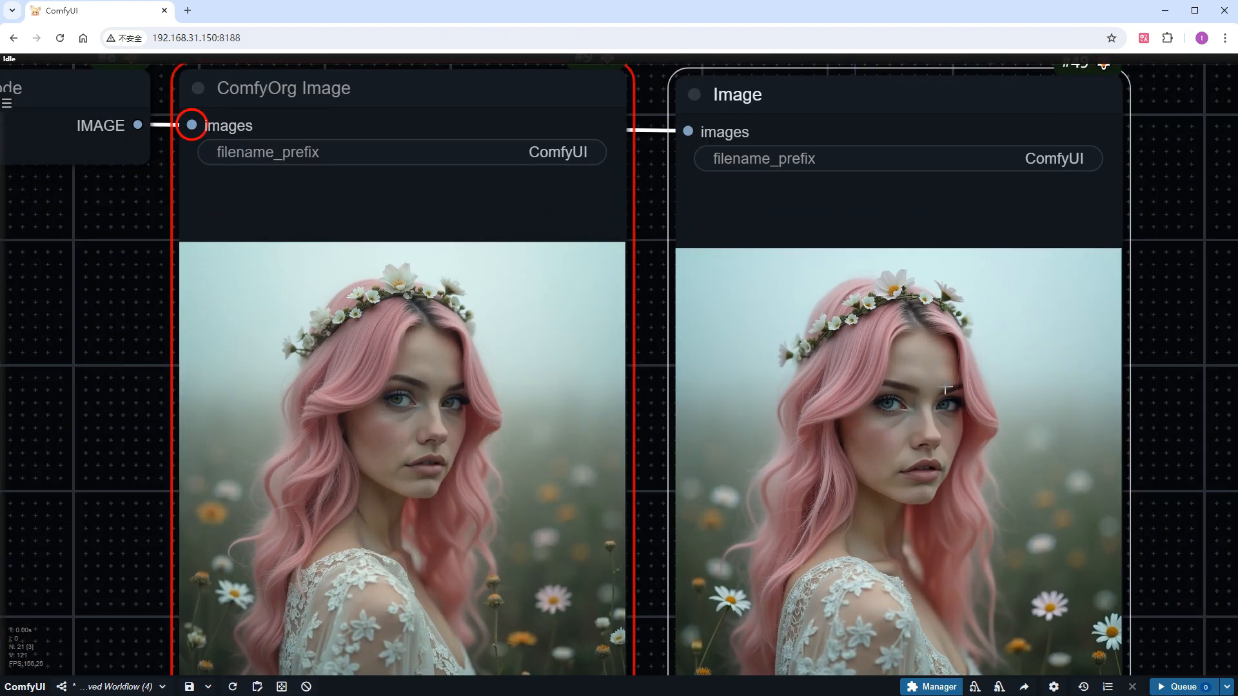
scroll(1170, 445, down, 8)
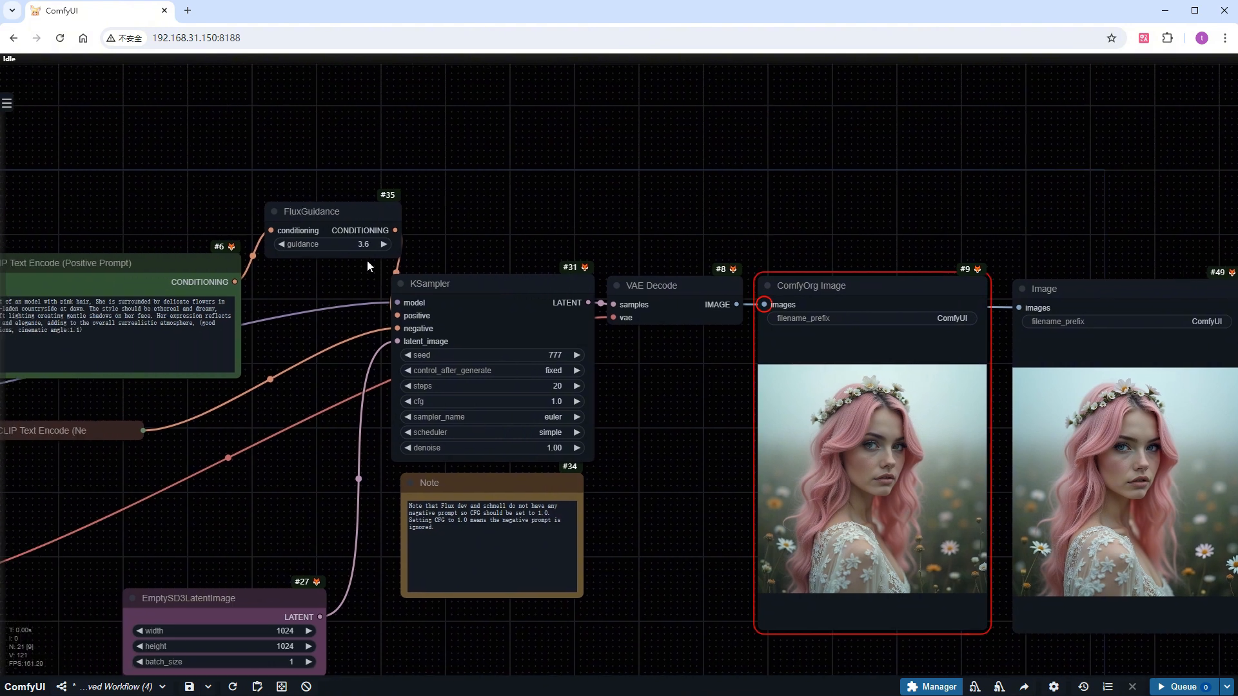
Set the FluxGuidance node's guidance to 3.5
click(358, 244)
text(3.5)
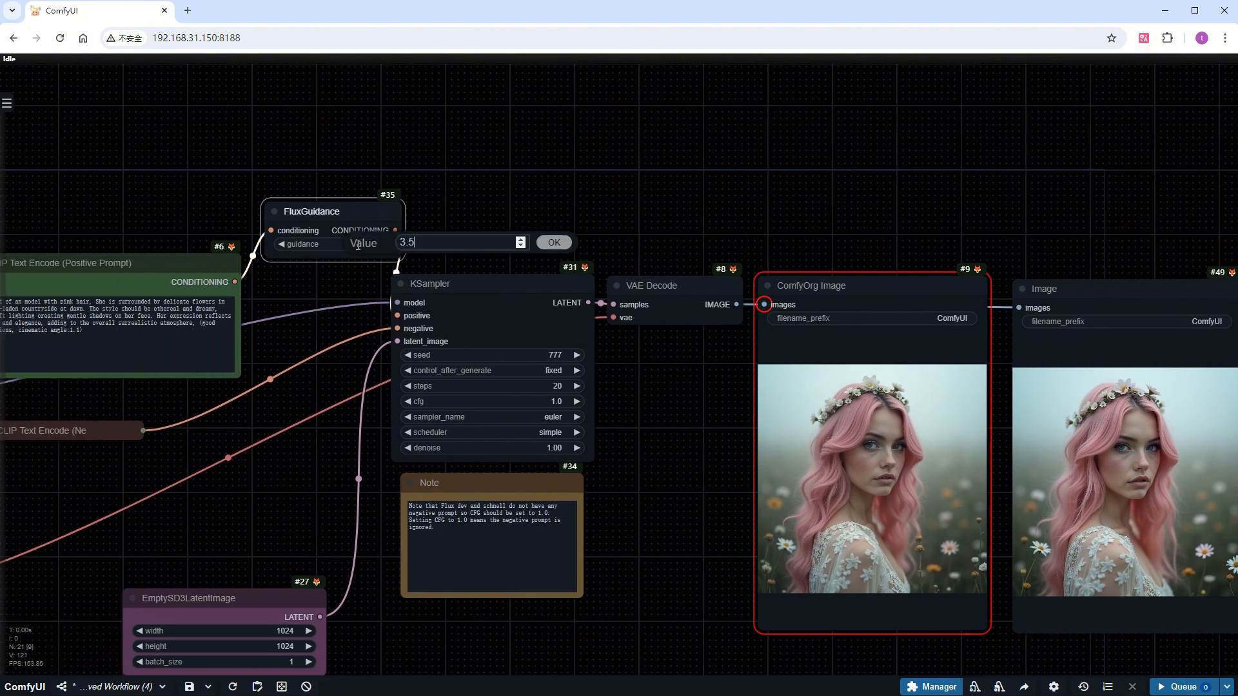
key(Return)
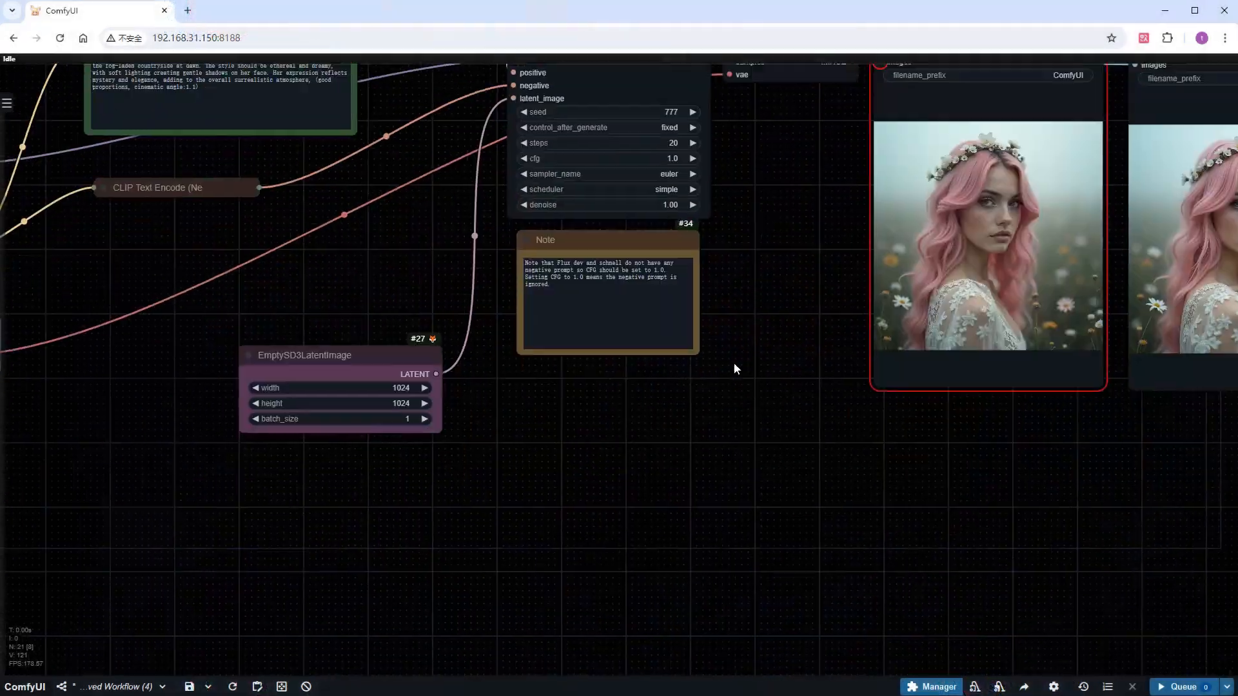
Move EmptySD3LatentImage up beneath the negative prompt node and add a KSampler (Efficient) node in the empty area below the Note
scroll(736, 365, down, 3)
drag(403, 253, 290, 161)
scroll(608, 428, up, 3)
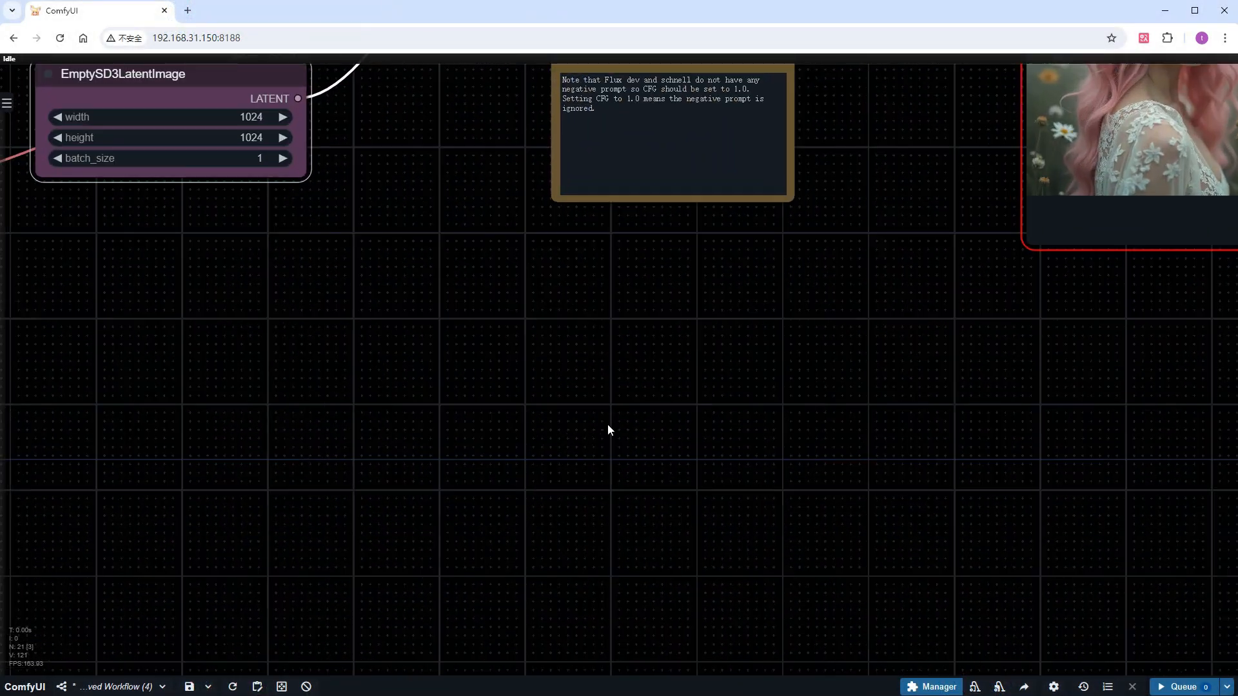
double_click(632, 414)
text(effic)
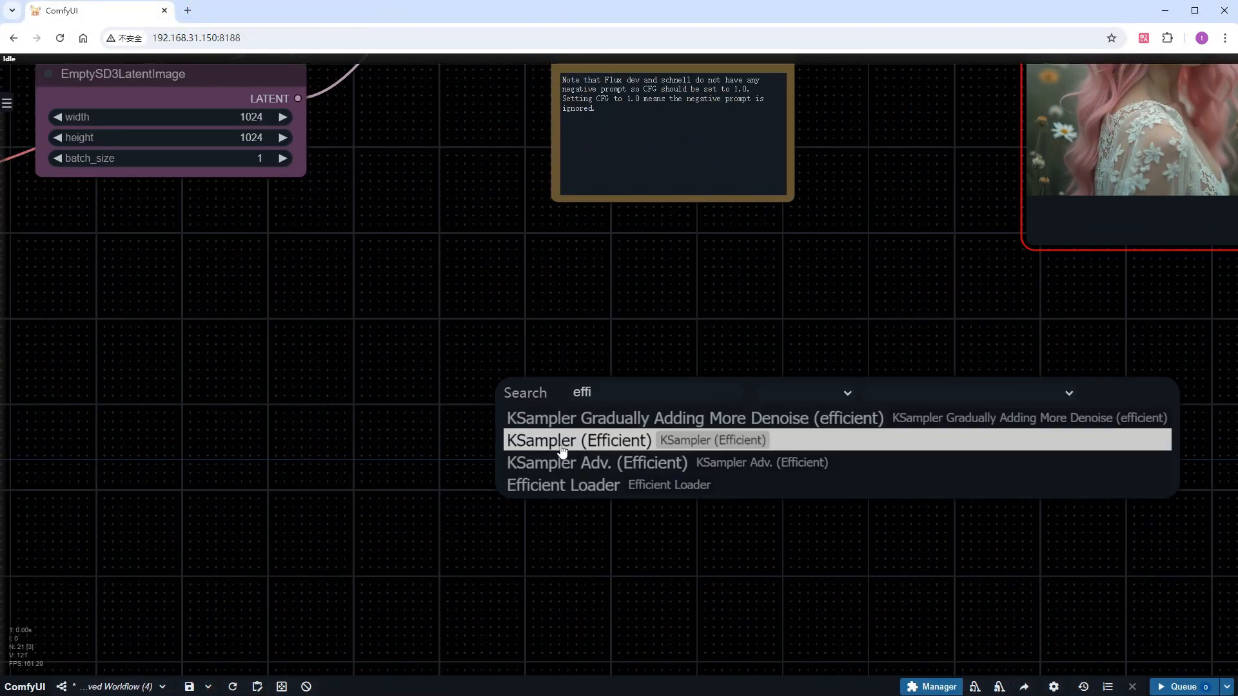
click(560, 441)
scroll(449, 420, down, 1)
scroll(448, 416, down, 6)
drag(388, 415, 468, 461)
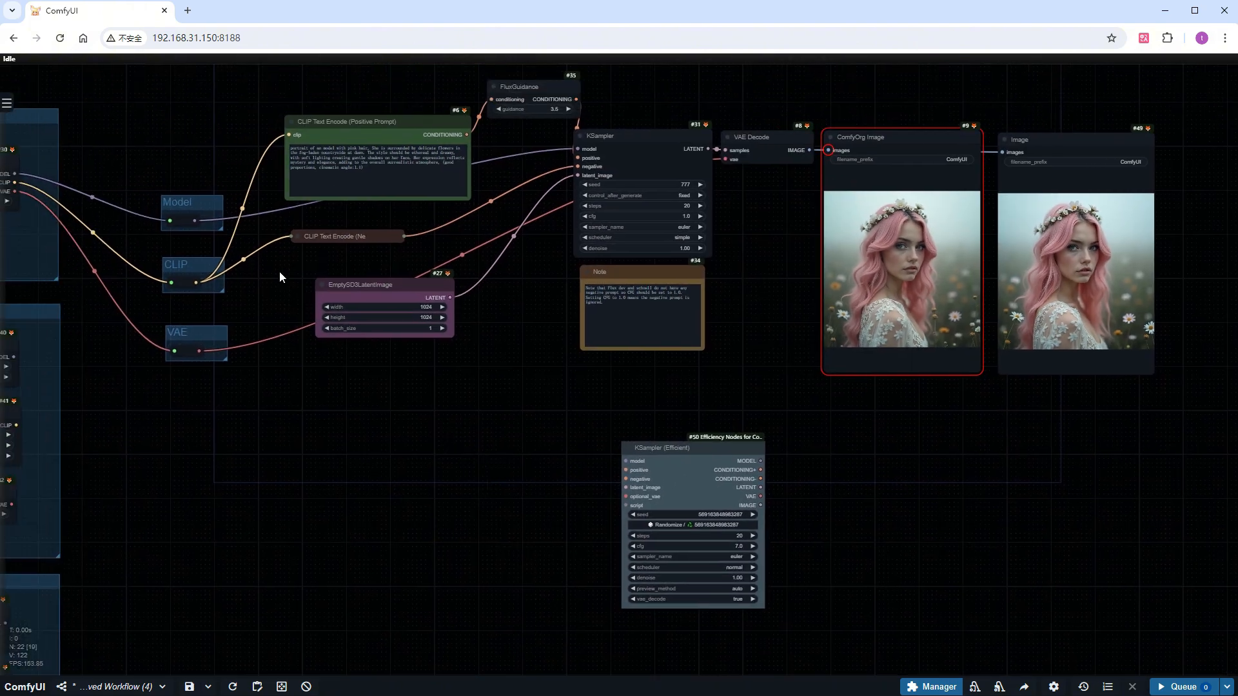
Move the KSampler's model, positive, negative and latent_image links to KSampler (Efficient), and VAE Decode's vae link to its optional_vae input
drag(581, 151, 644, 448)
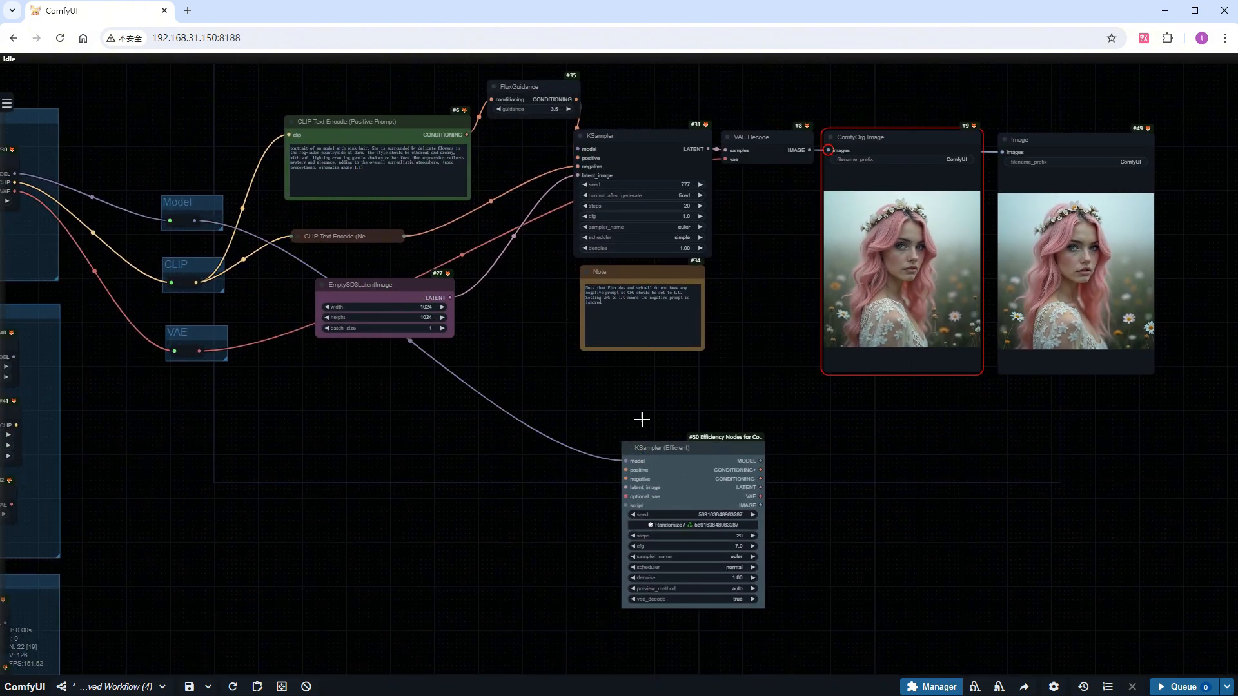
drag(577, 157, 625, 470)
drag(577, 166, 626, 479)
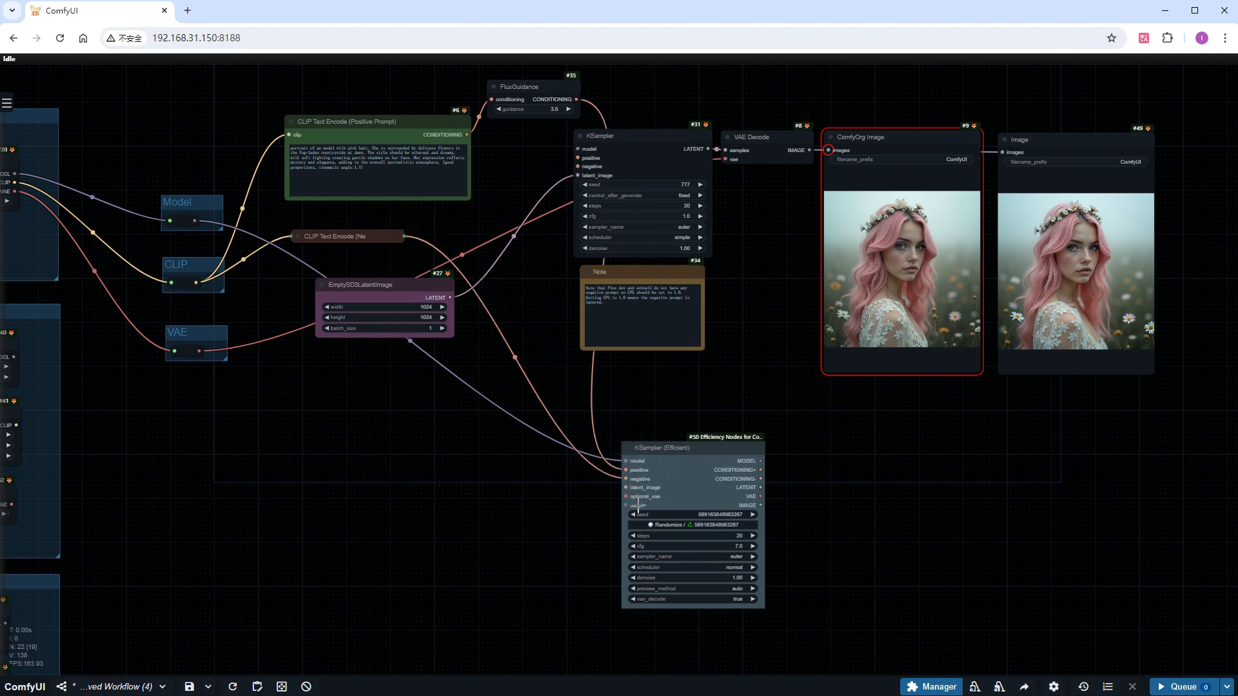
drag(577, 175, 624, 487)
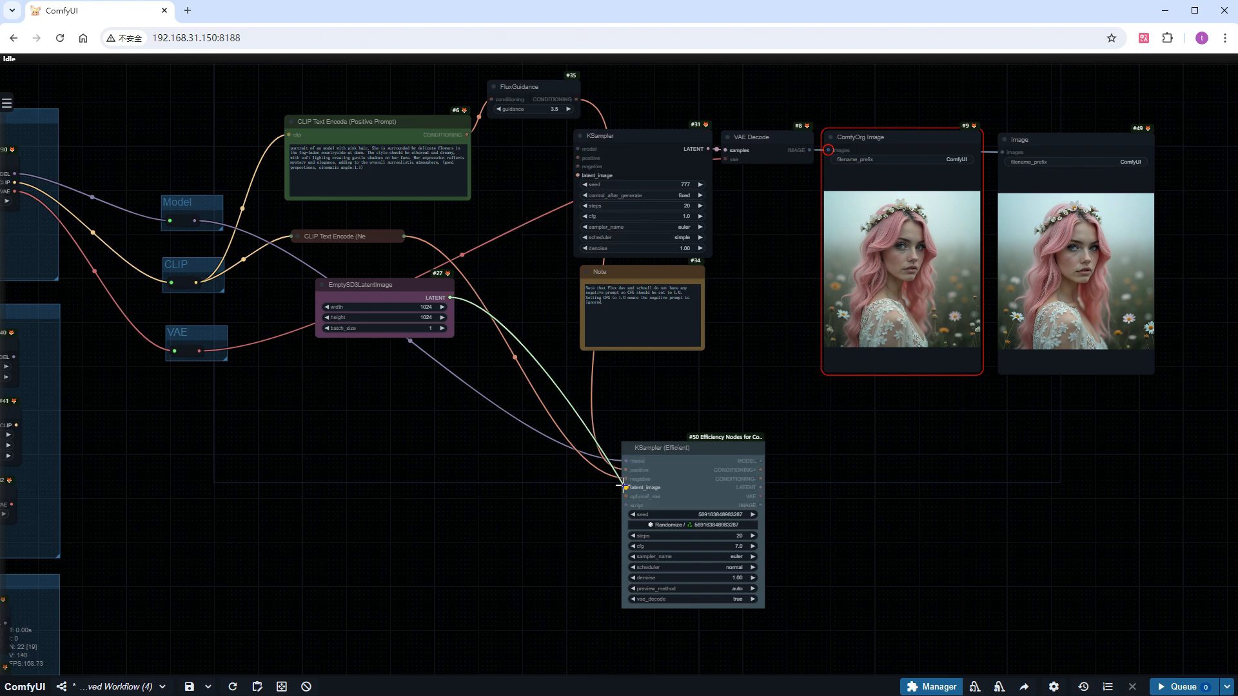
drag(725, 159, 654, 500)
Set the KSampler (Efficient) node's seed to 777 and cfg to 1
scroll(413, 560, up, 5)
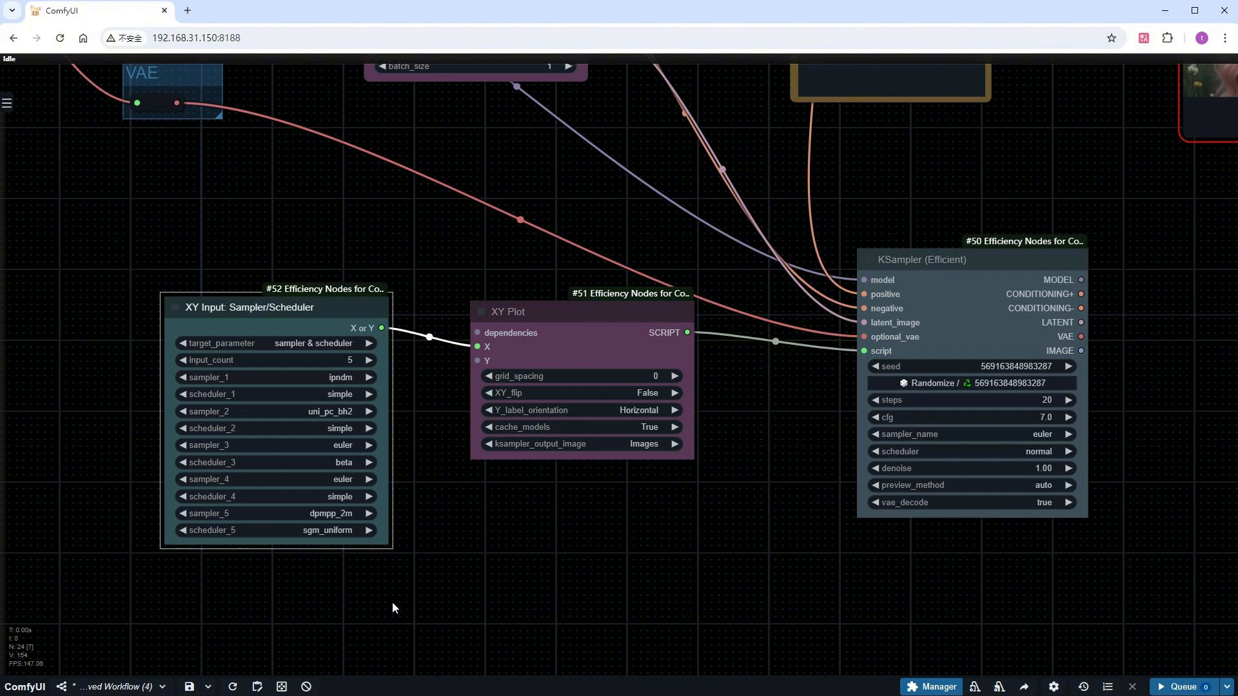
drag(683, 564, 400, 611)
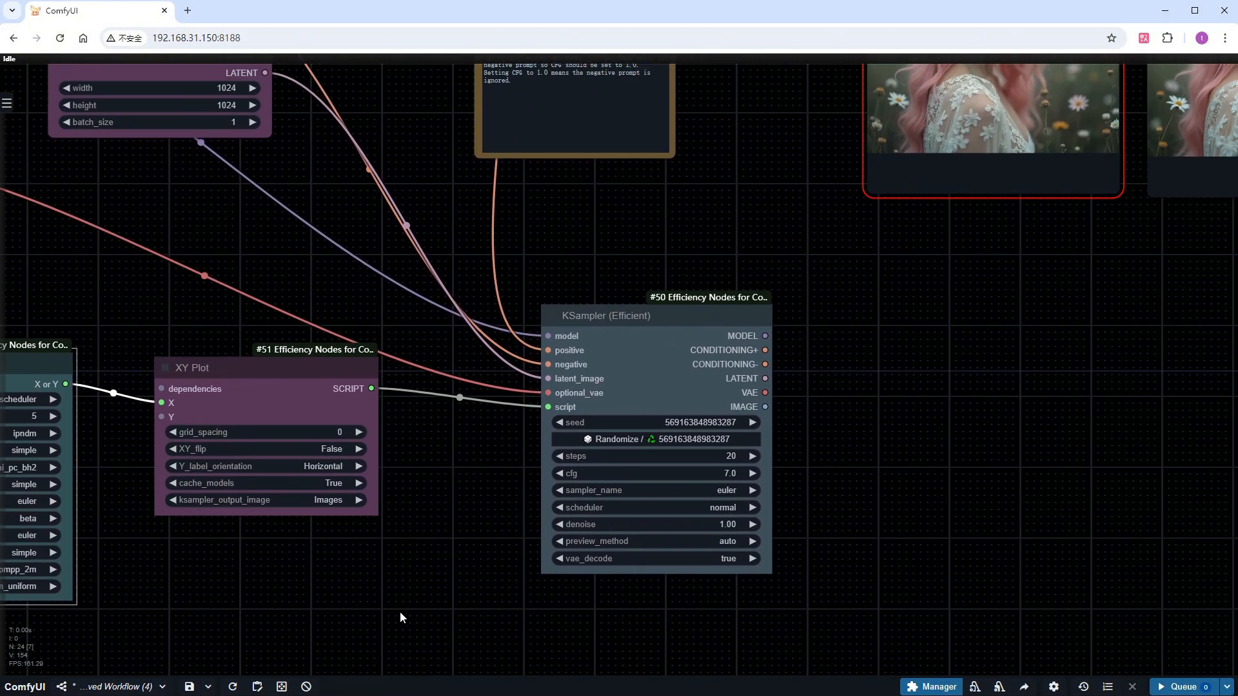
click(708, 454)
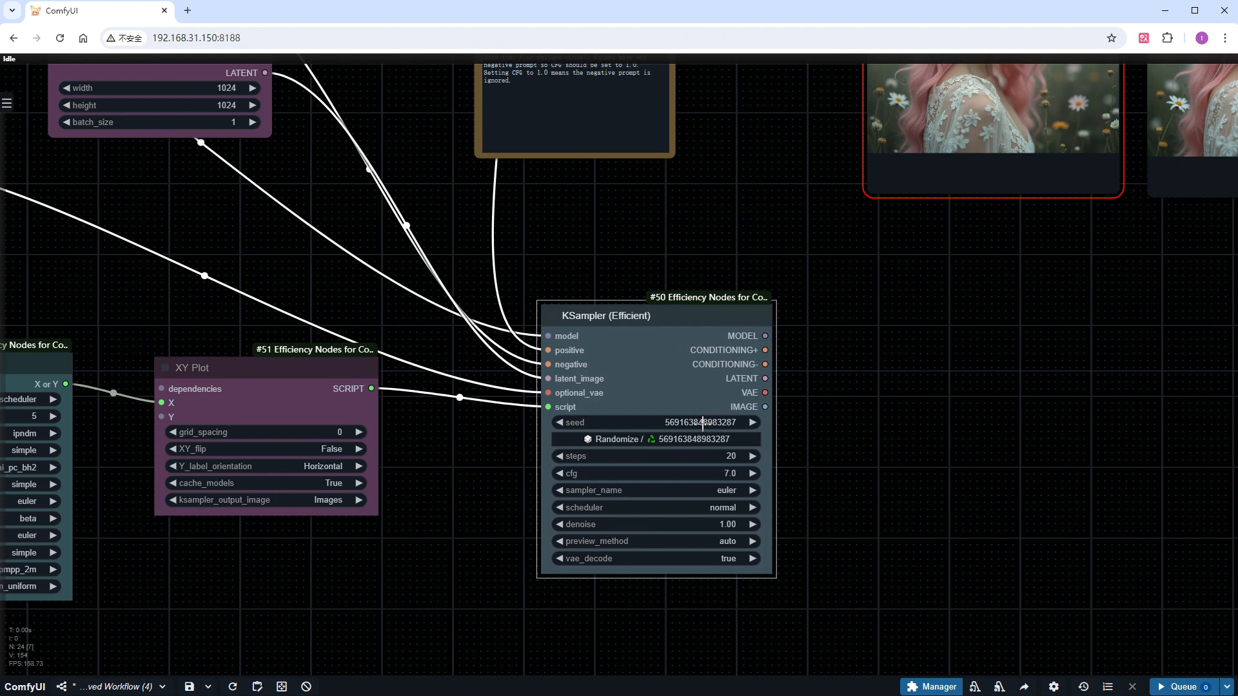
click(702, 422)
text(777)
key(Return)
click(719, 474)
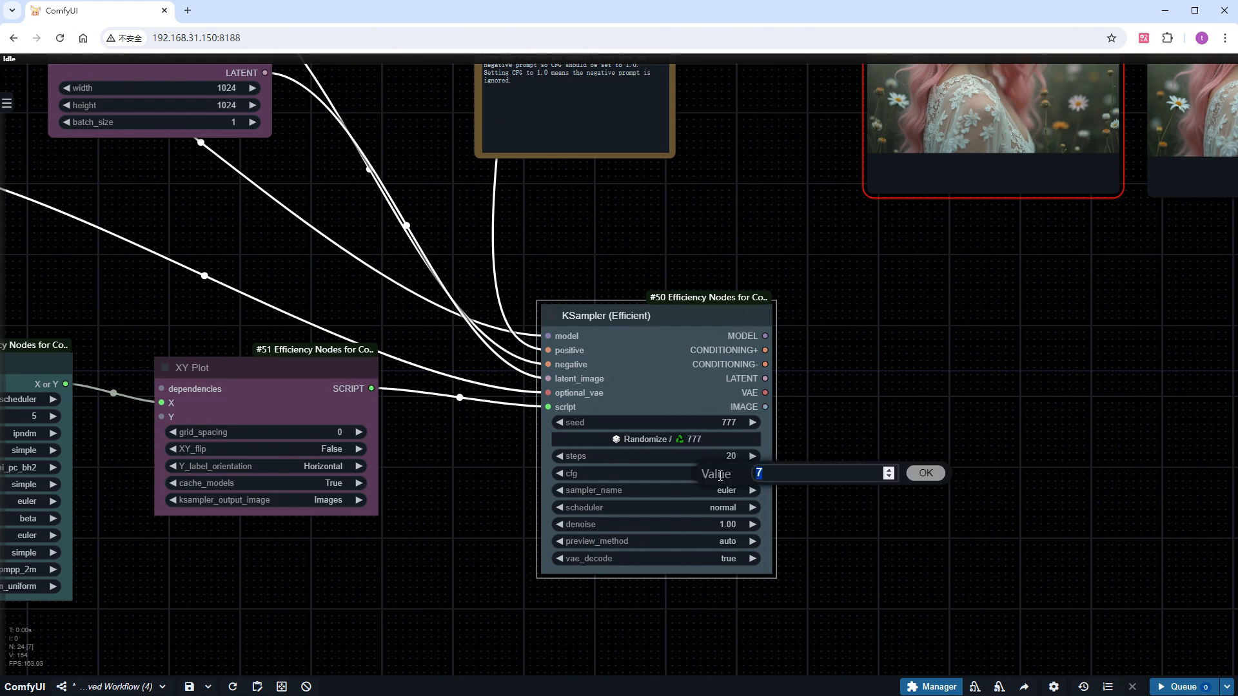
text(1)
key(Return)
Add a Preview Image node on KSampler (Efficient)'s IMAGE output and run the workflow
drag(764, 406, 954, 342)
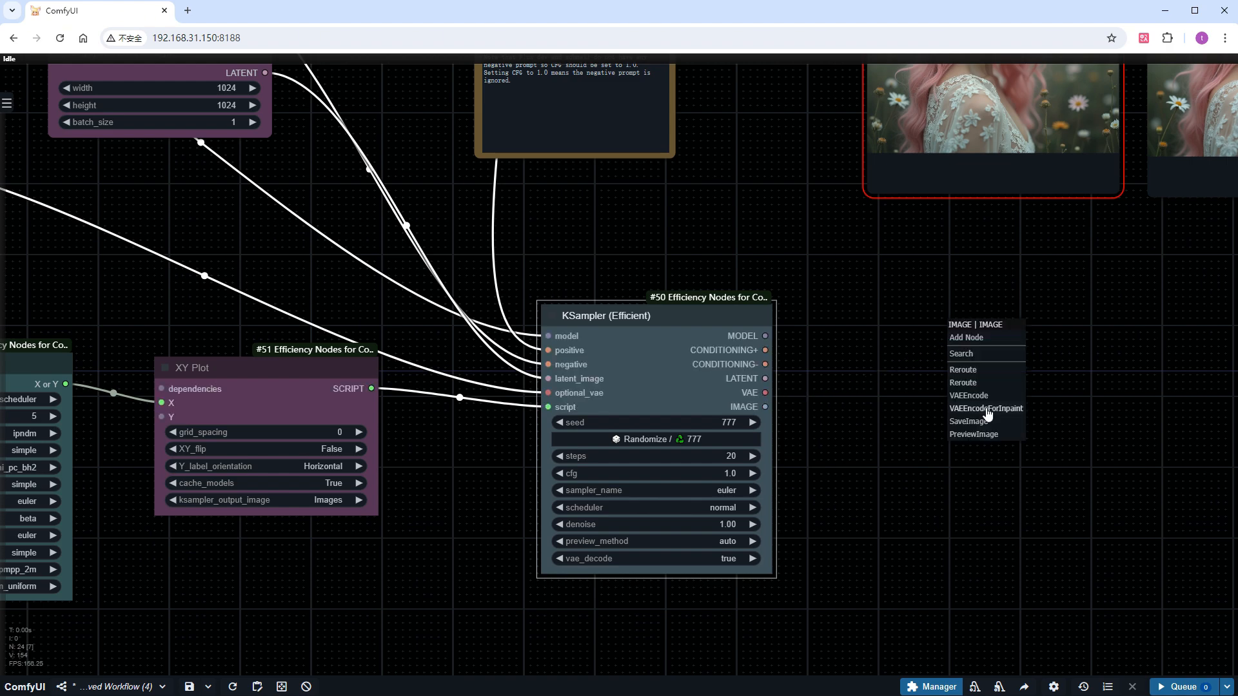
click(978, 436)
click(1184, 684)
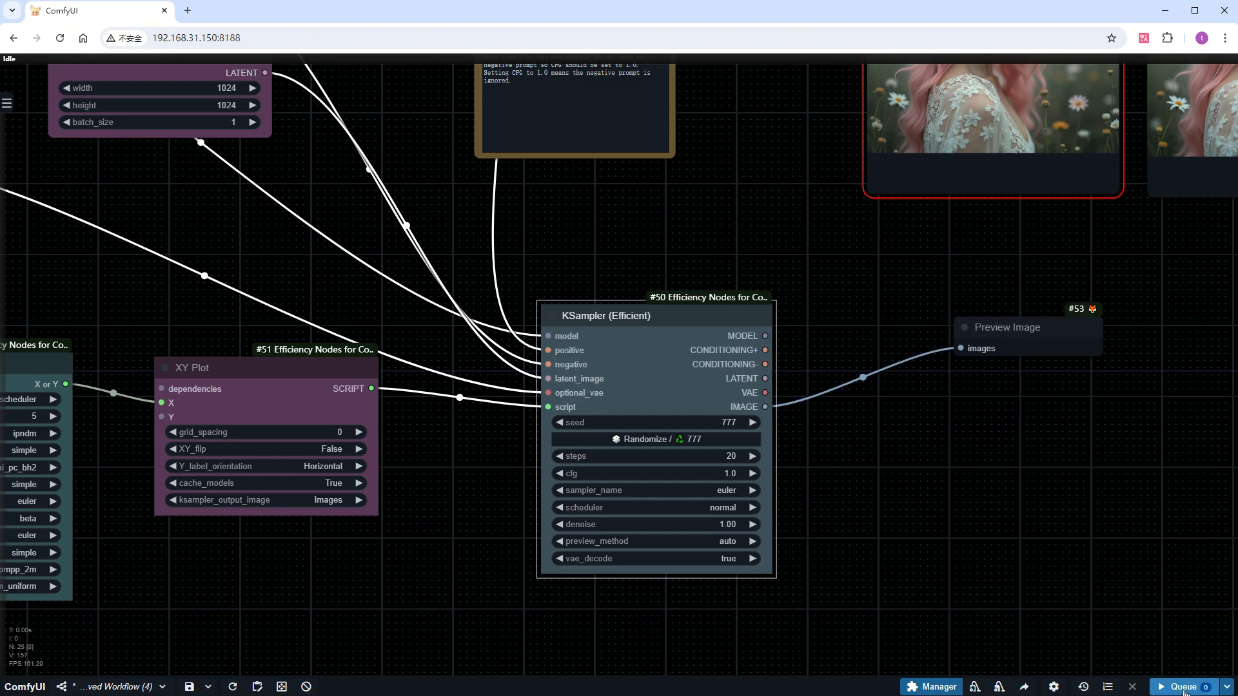
scroll(909, 464, down, 5)
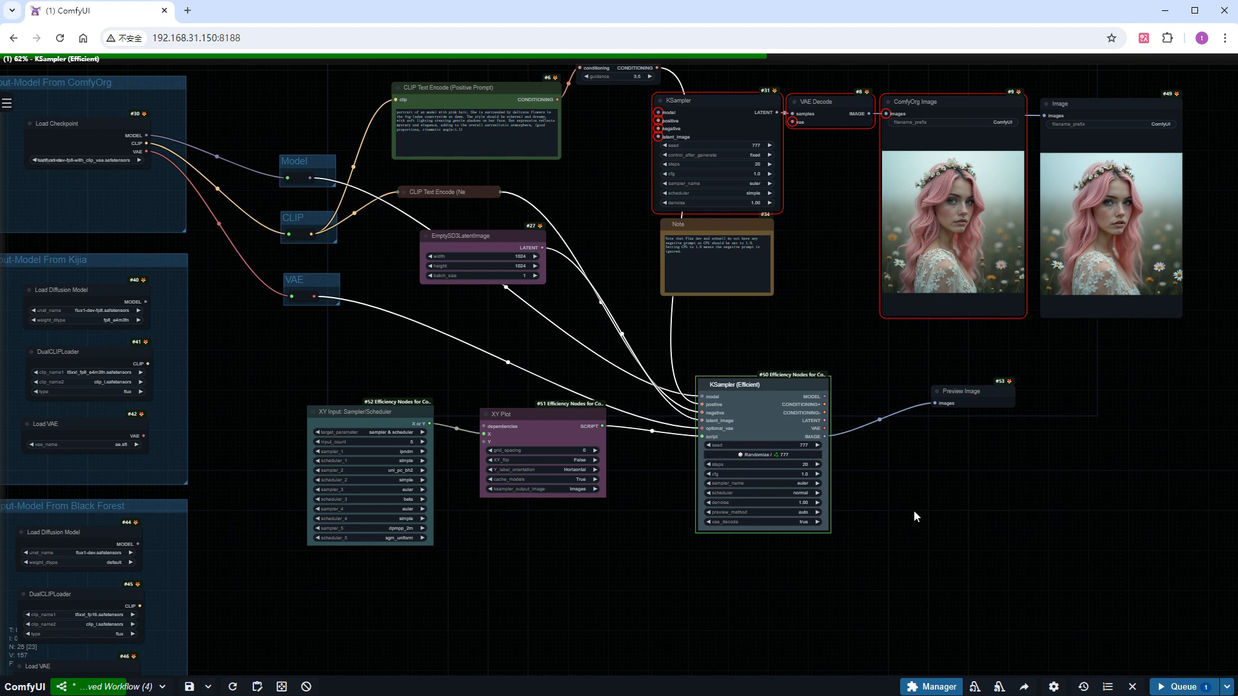
drag(914, 510, 885, 533)
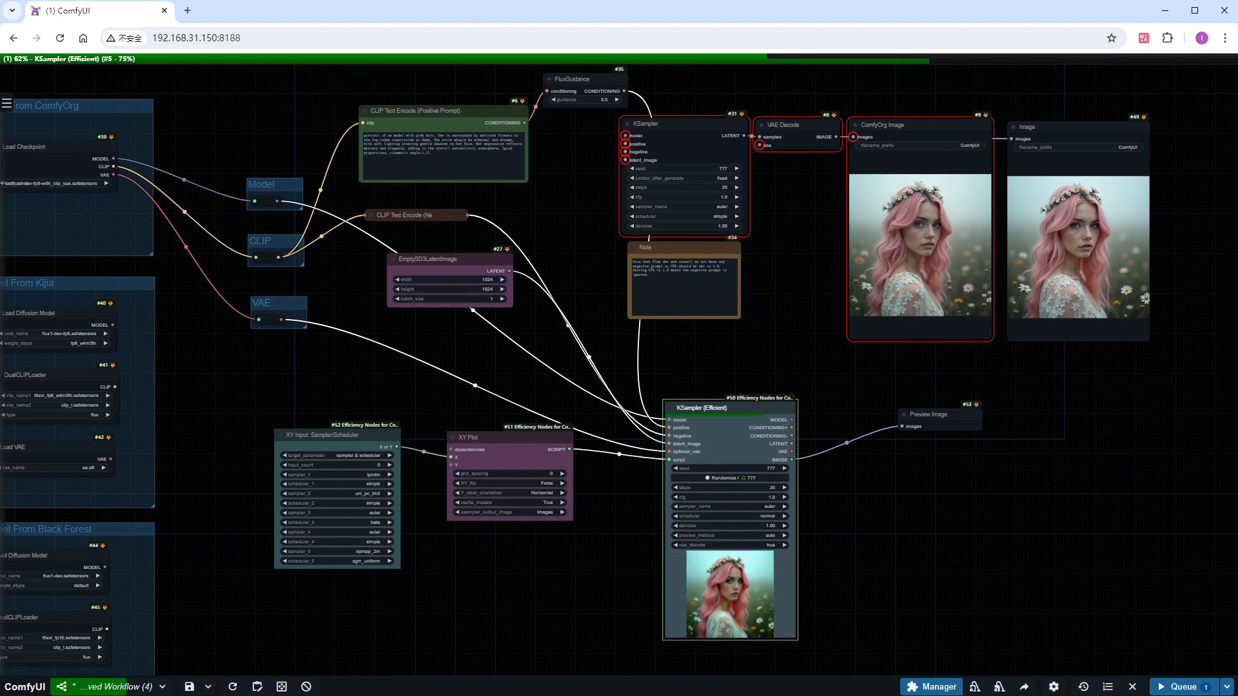
Open KSampler (Efficient)'s XY comparison image in its own tab, compare the sampler and scheduler results, and close it
right_click(743, 596)
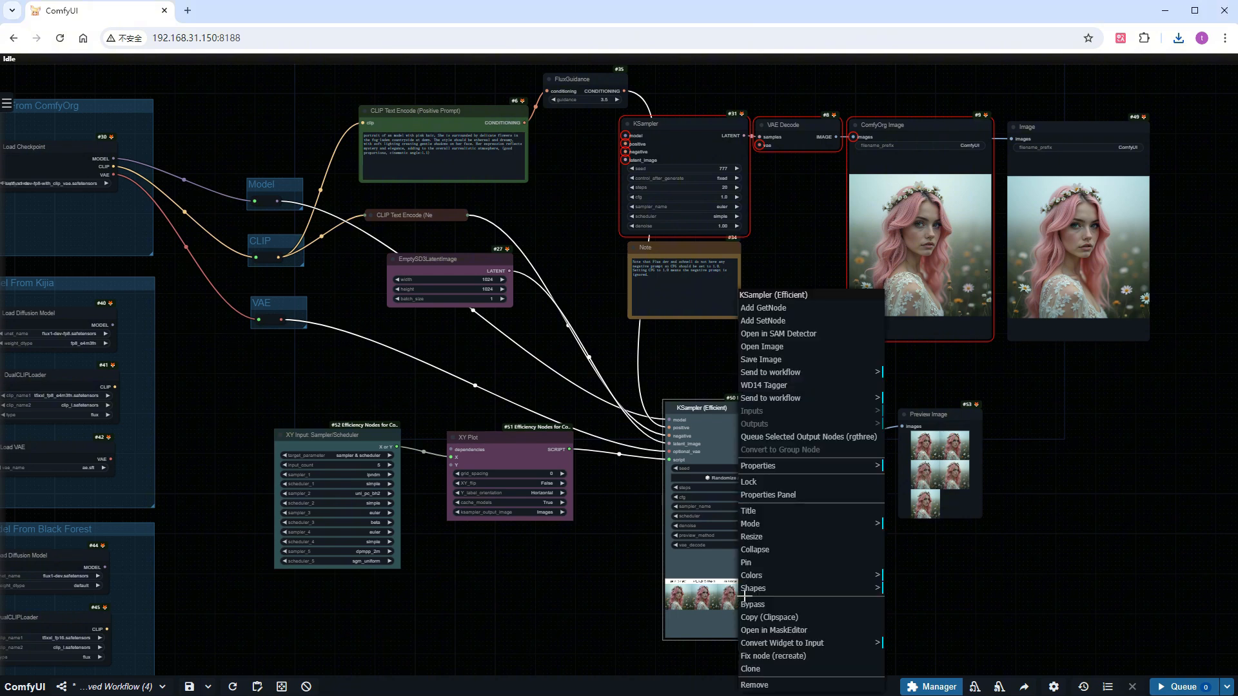
click(772, 346)
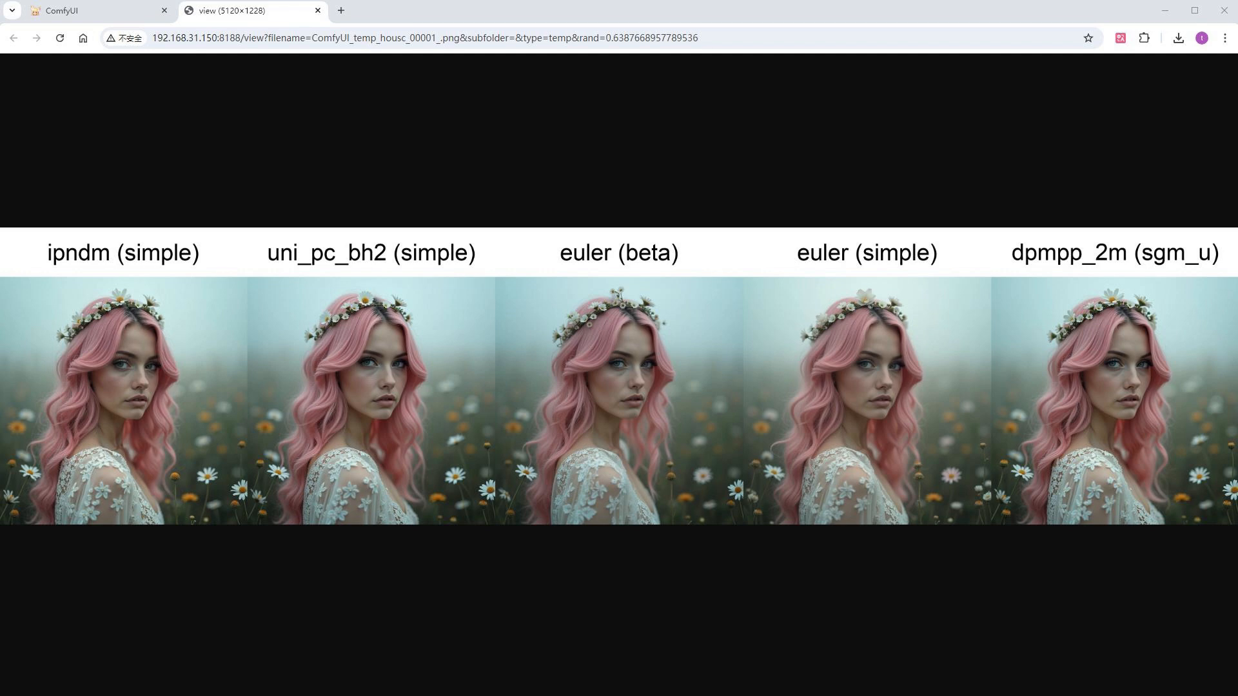
click(321, 11)
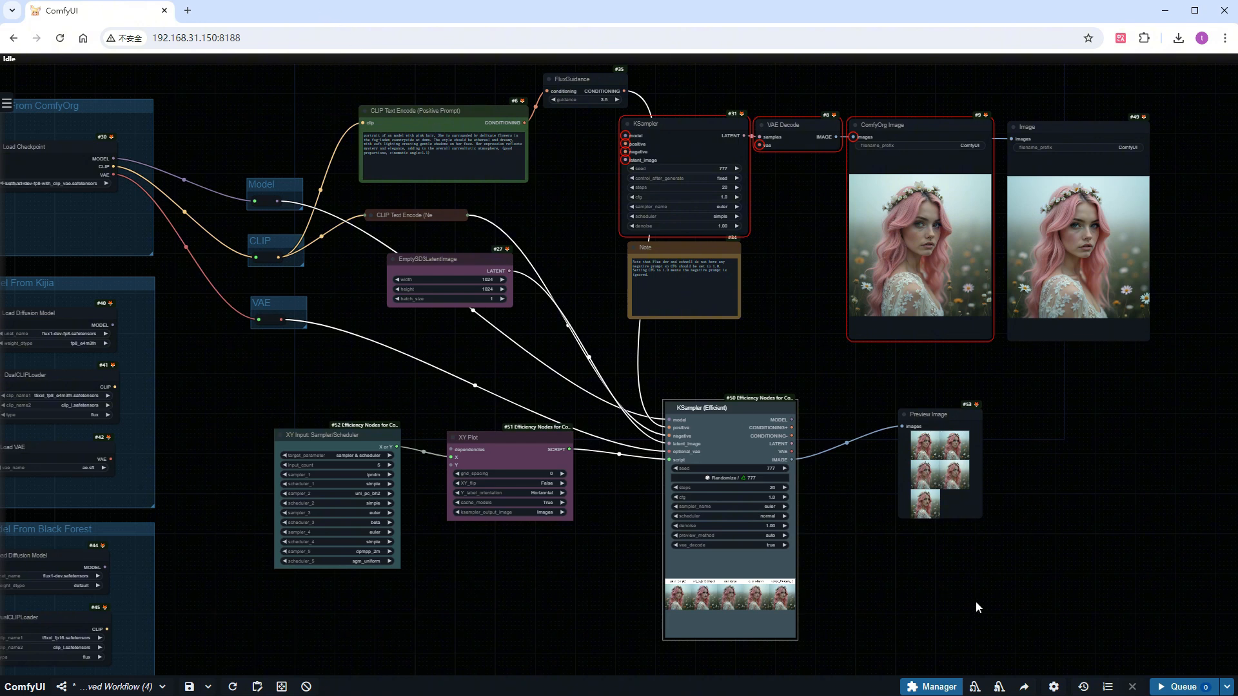
Bypass the XY Input, XY Plot, KSampler (Efficient) and connected Preview Image nodes, and move the group far below the main workflow
drag(1034, 632, 271, 402)
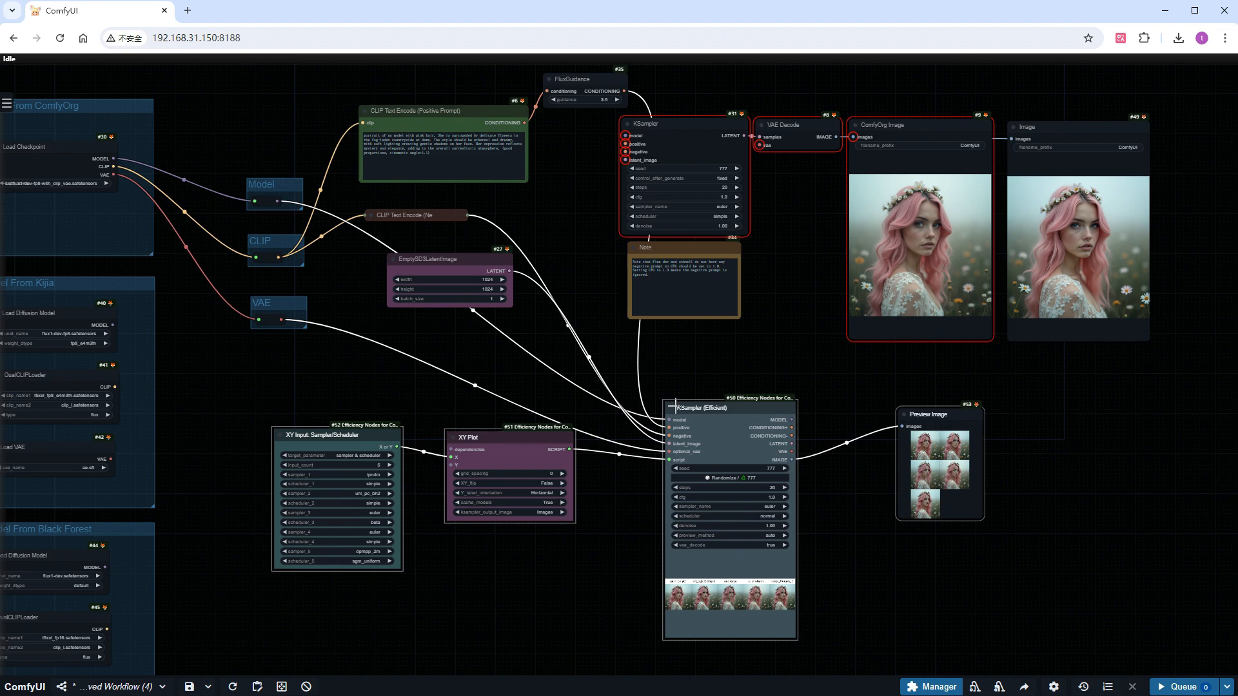
key(ctrl+b)
scroll(575, 533, down, 5)
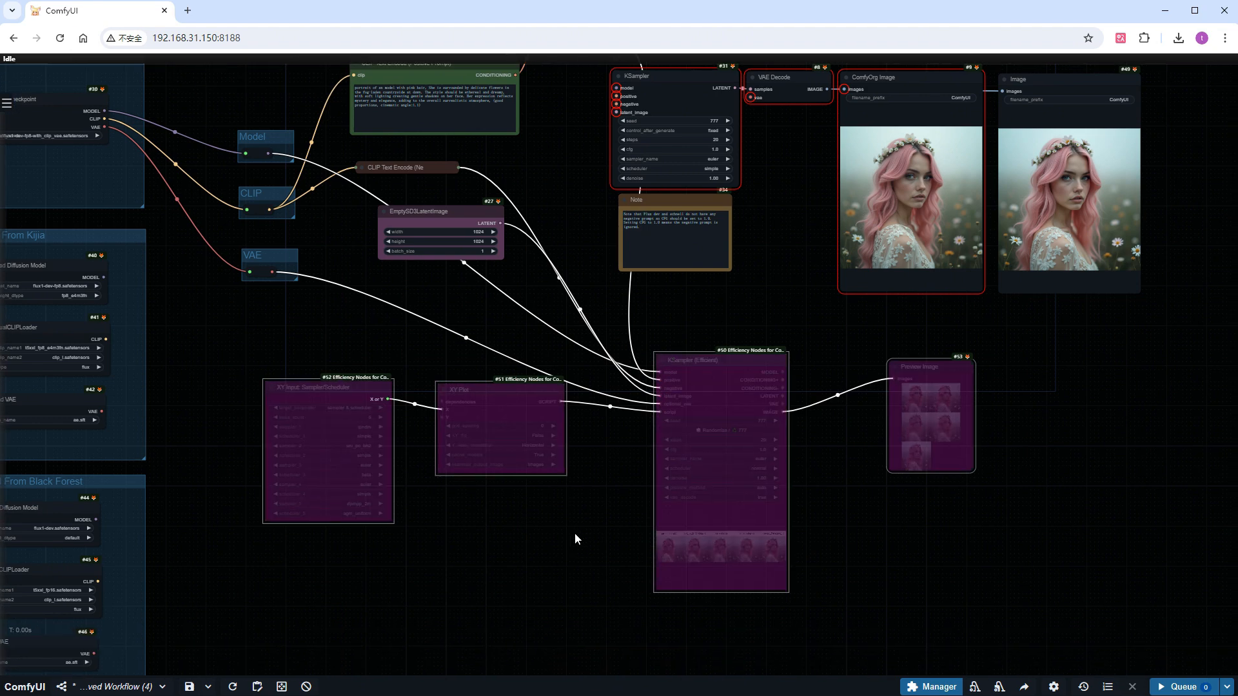
drag(688, 249, 698, 639)
scroll(686, 528, down, 4)
scroll(617, 498, up, 10)
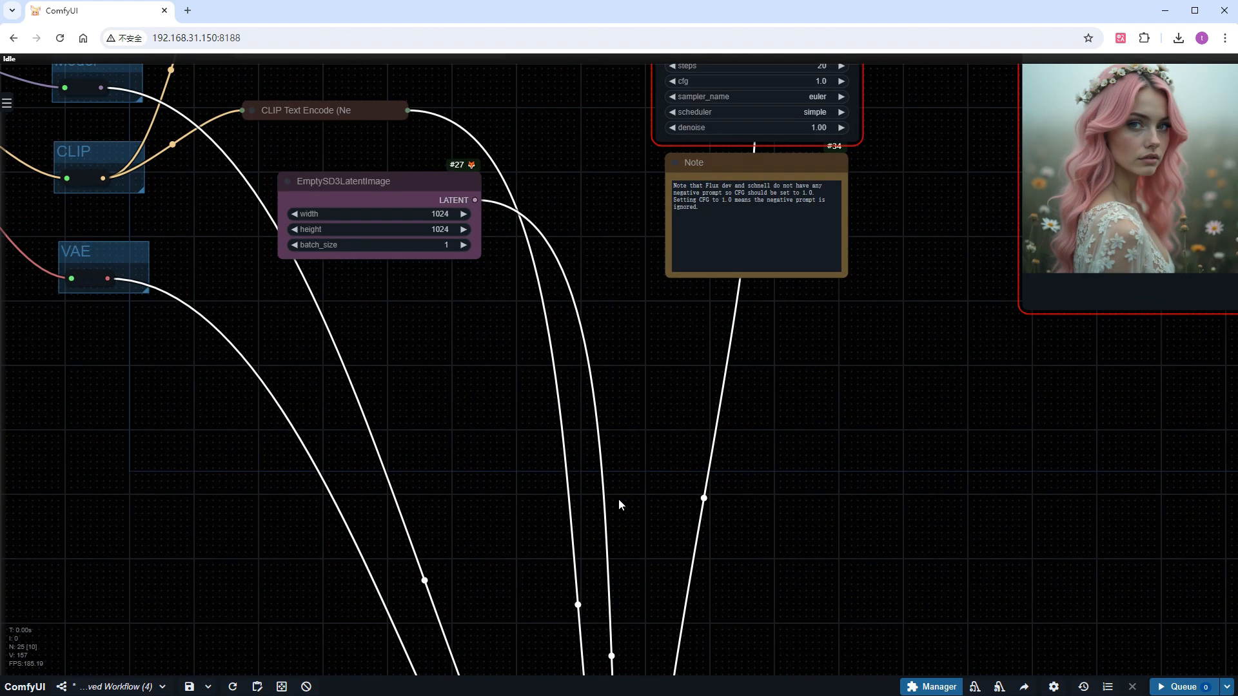
Add a SamplerCustomAdvanced node in the empty area below the Note
drag(632, 372, 644, 501)
scroll(643, 502, down, 2)
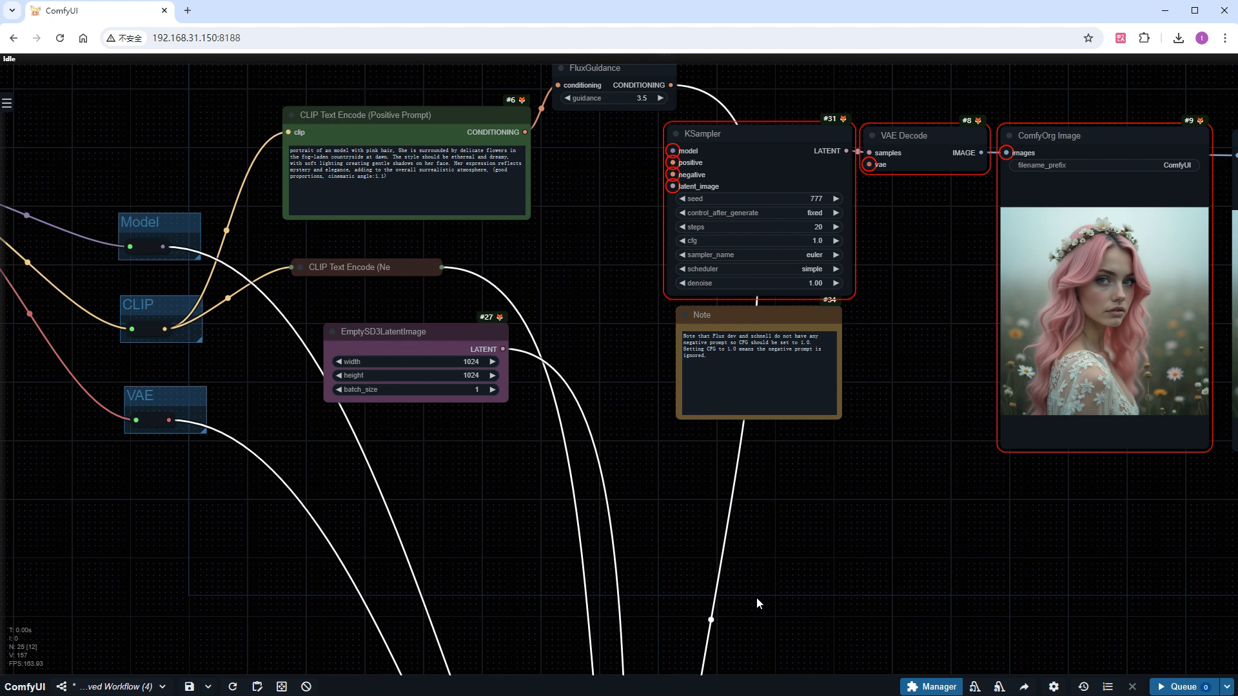
drag(757, 599, 768, 551)
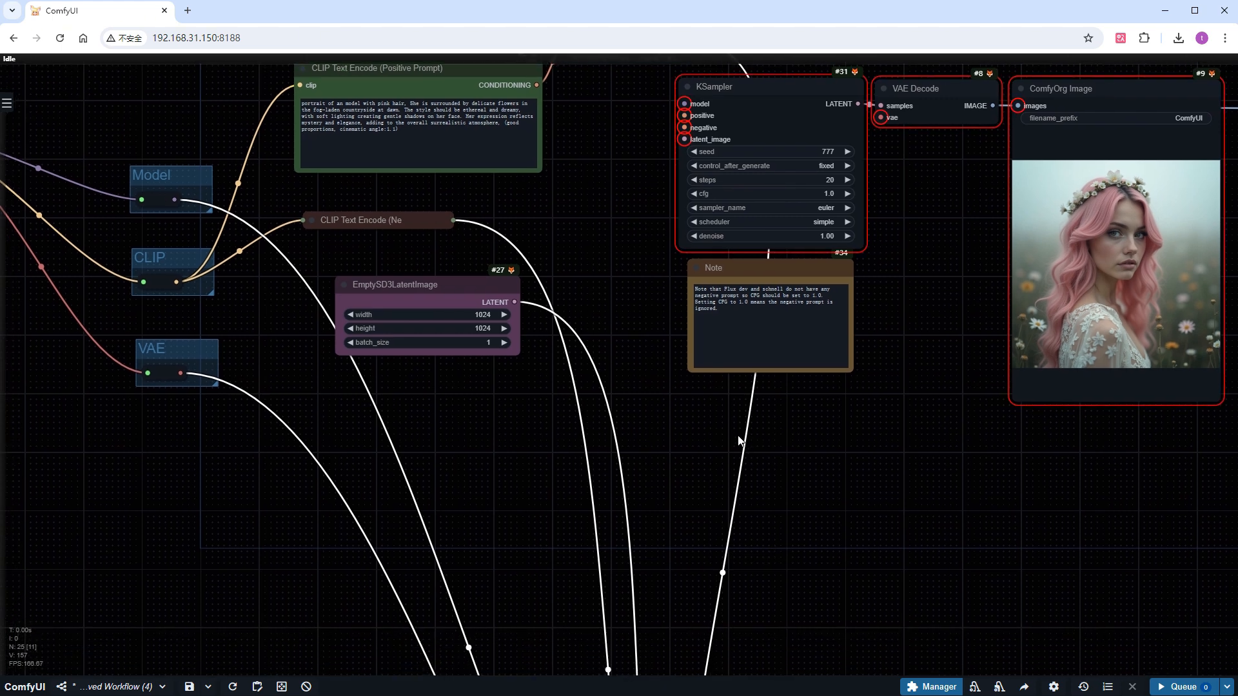
double_click(755, 447)
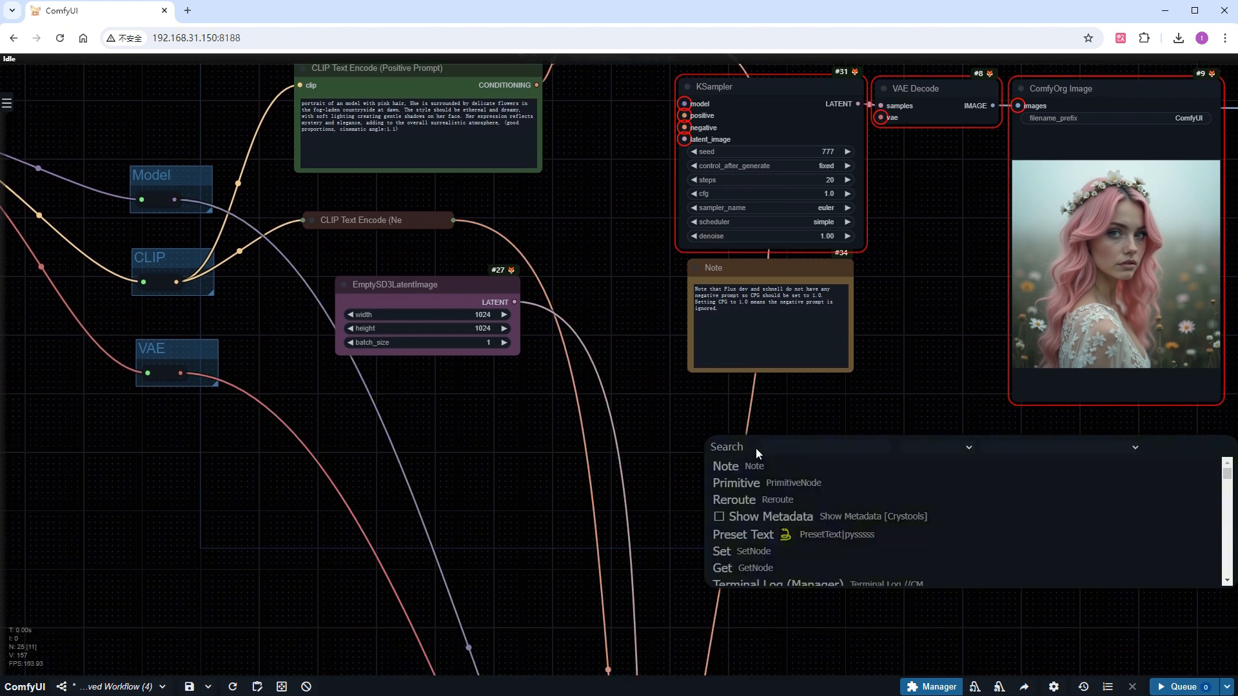
text(cus)
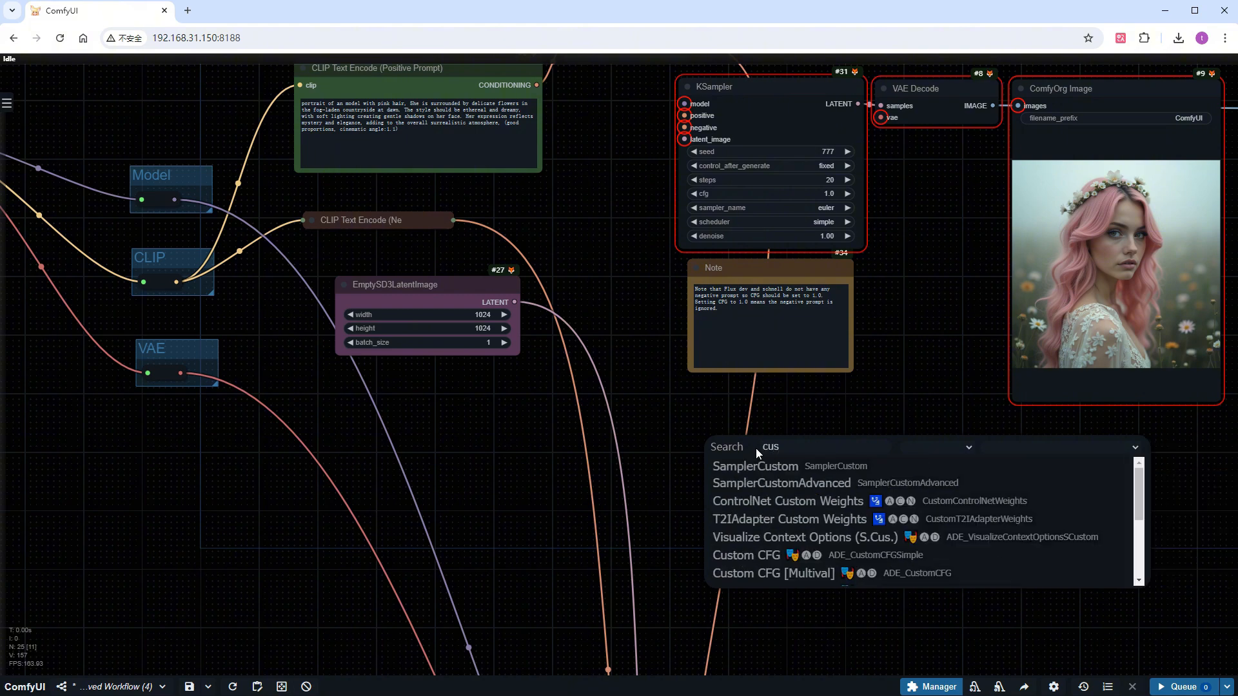
click(749, 482)
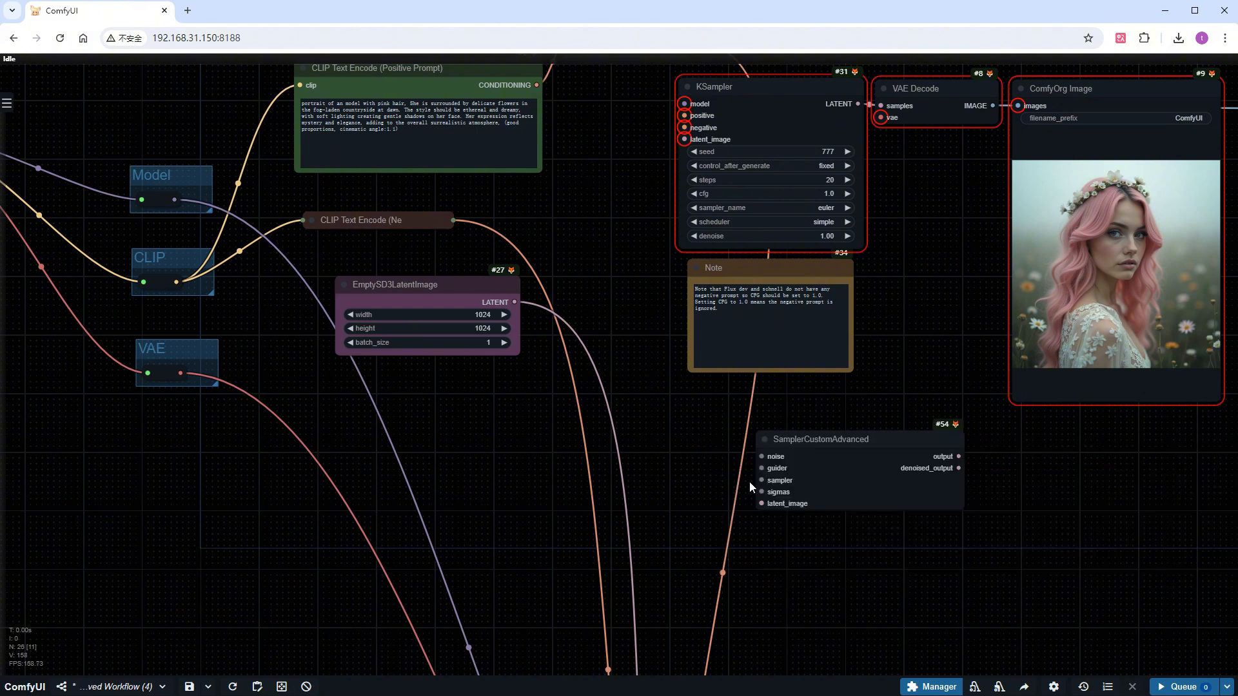
Add a RandomNoise node on SamplerCustomAdvanced's noise input, with noise_seed 777 and control_after_generate fixed
scroll(758, 478, up, 2)
drag(793, 437, 795, 437)
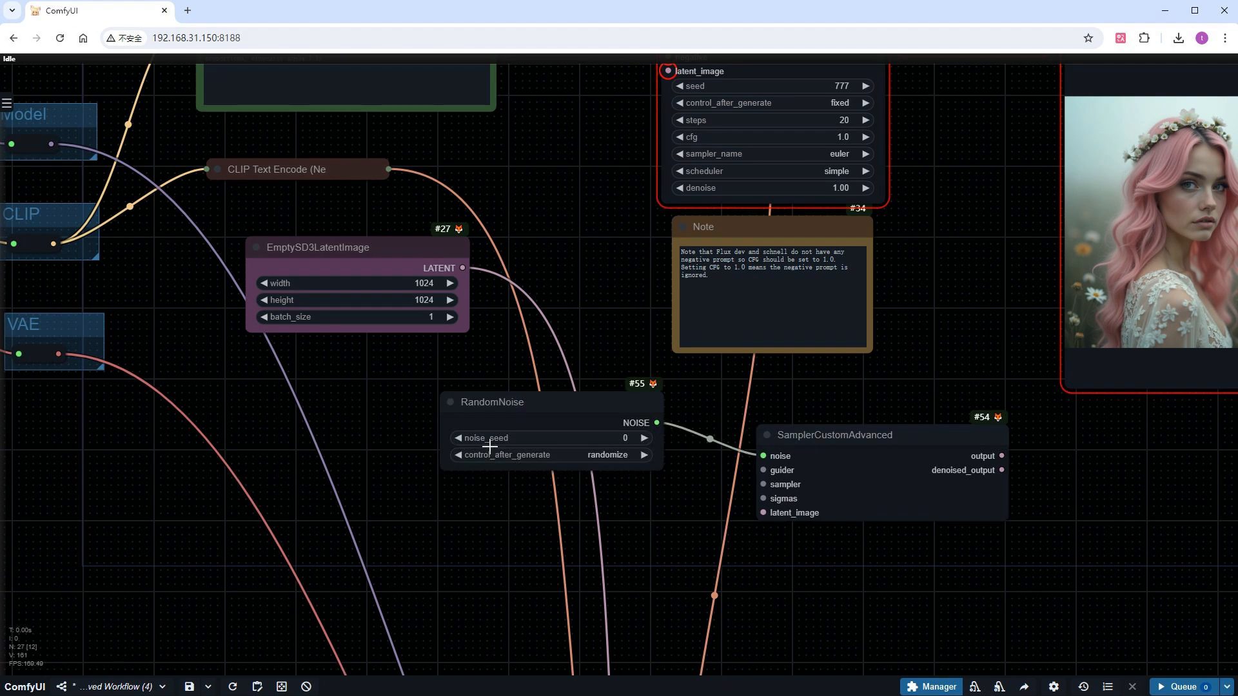
click(497, 441)
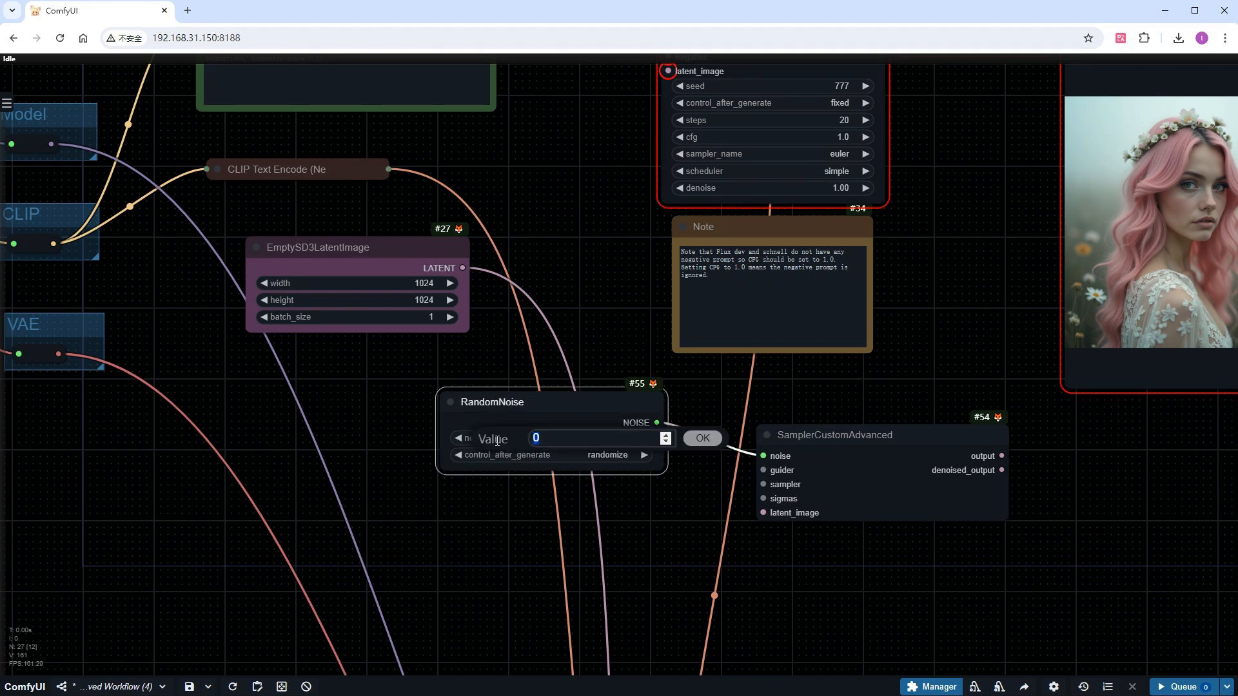
text(777)
key(Return)
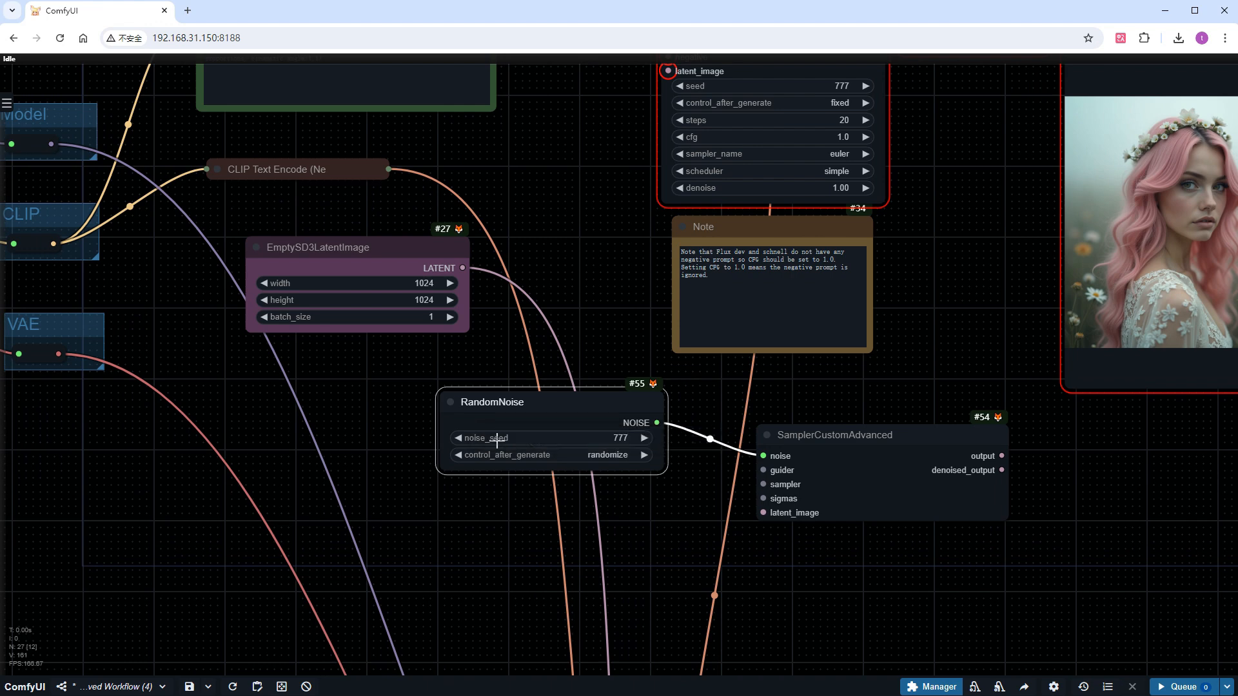
click(547, 455)
click(558, 459)
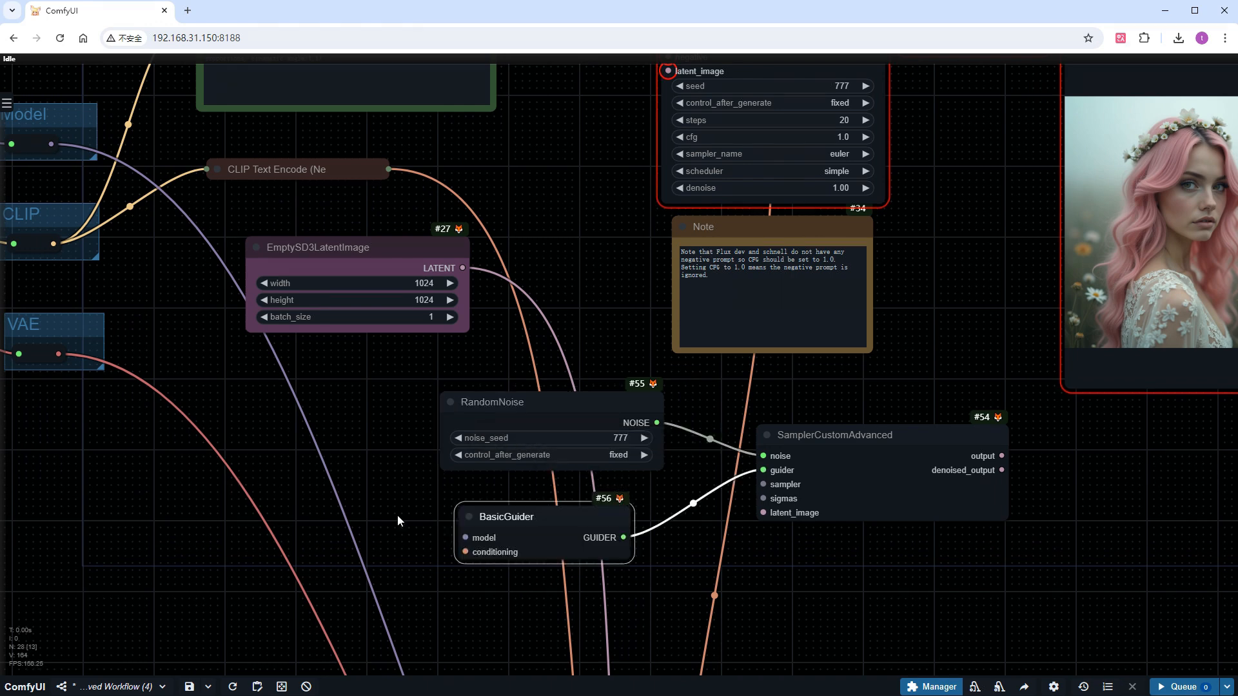
Connect the Model group's output to BasicGuider's model input and FluxGuidance's output to its conditioning input
click(398, 515)
scroll(497, 632, down, 2)
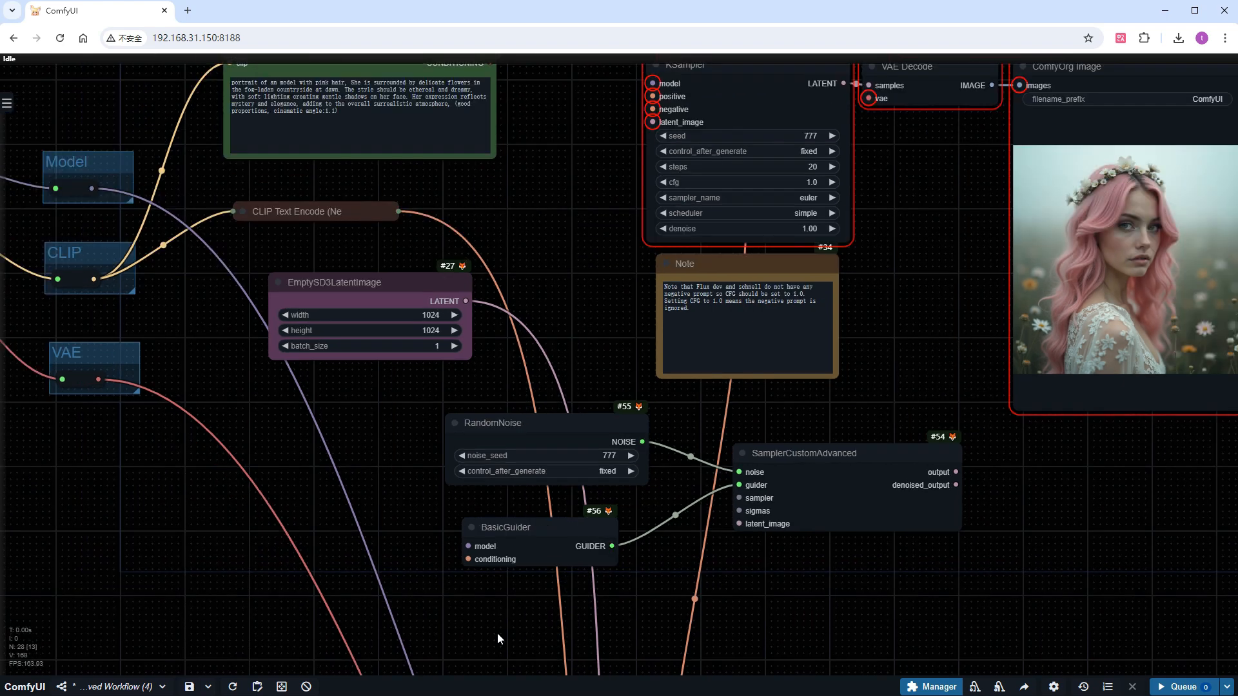
drag(126, 247, 468, 571)
drag(635, 85, 472, 584)
Delete the bypassed XY Input, XY Plot, KSampler (Efficient) and Preview Image nodes
drag(653, 628, 624, 381)
scroll(711, 462, down, 2)
drag(712, 461, 599, 121)
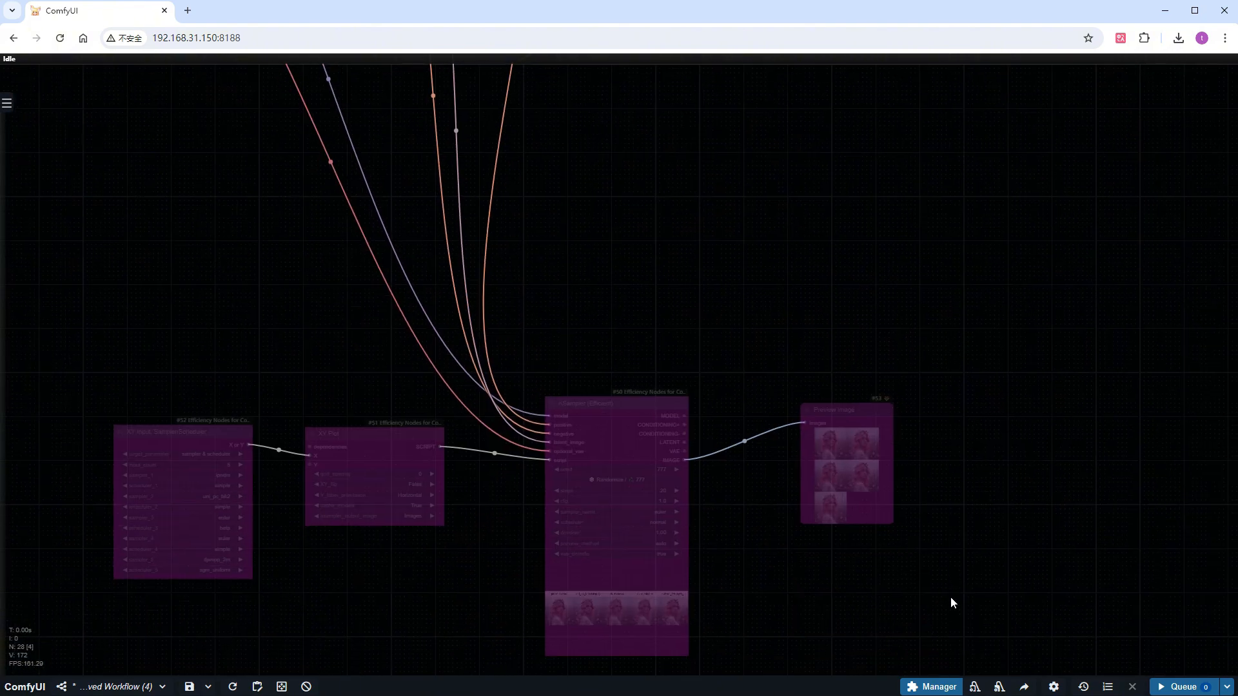
drag(941, 606, 157, 374)
key(Delete)
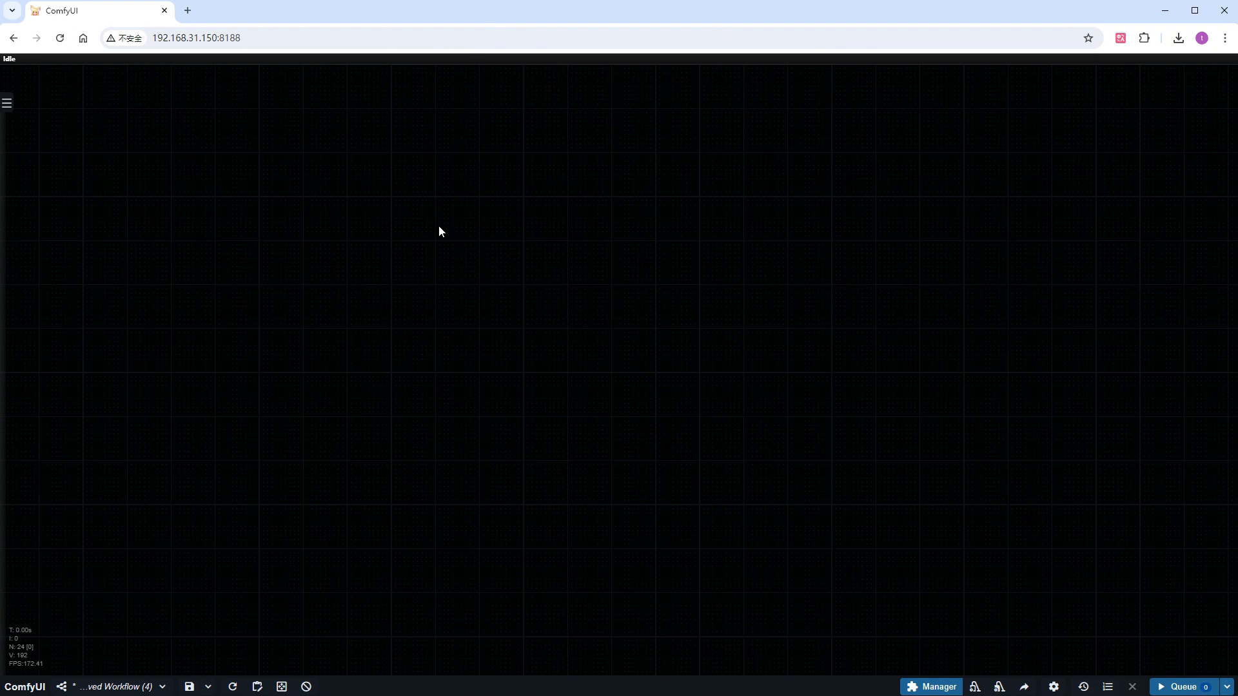
Add KSamplerSelect and BasicScheduler nodes on SamplerCustomAdvanced's sampler and sigmas inputs, and set the scheduler to beta
scroll(440, 230, down, 3)
scroll(465, 521, up, 5)
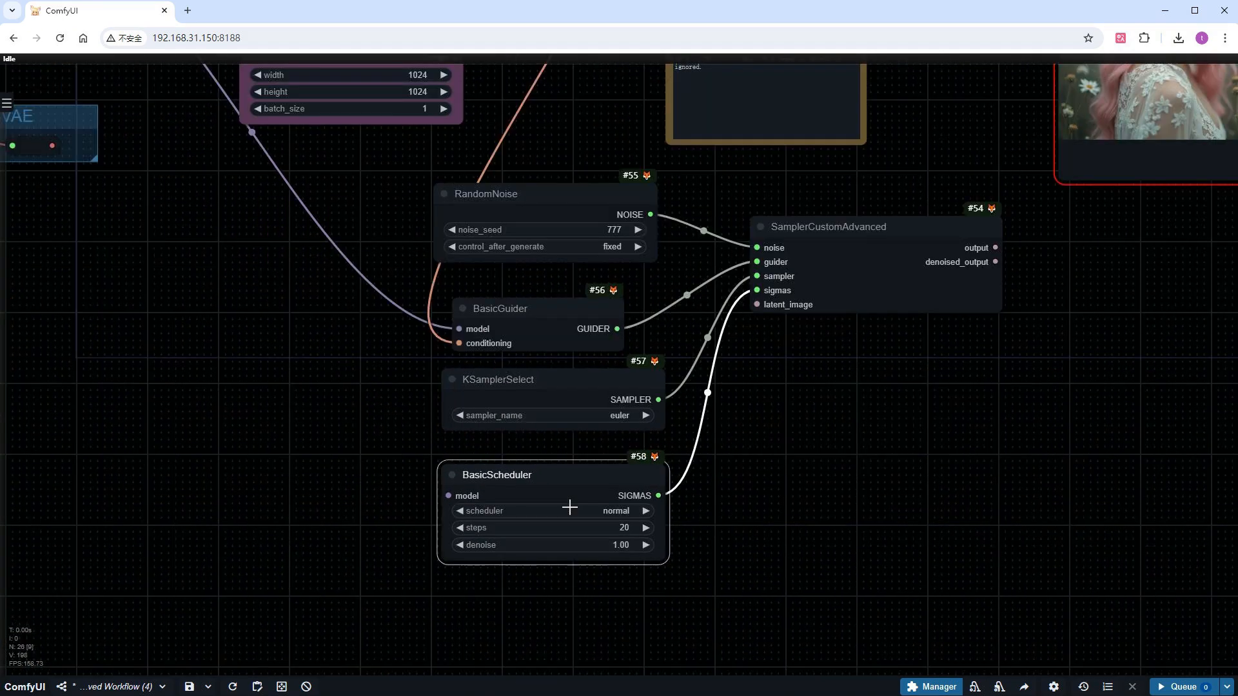
click(583, 509)
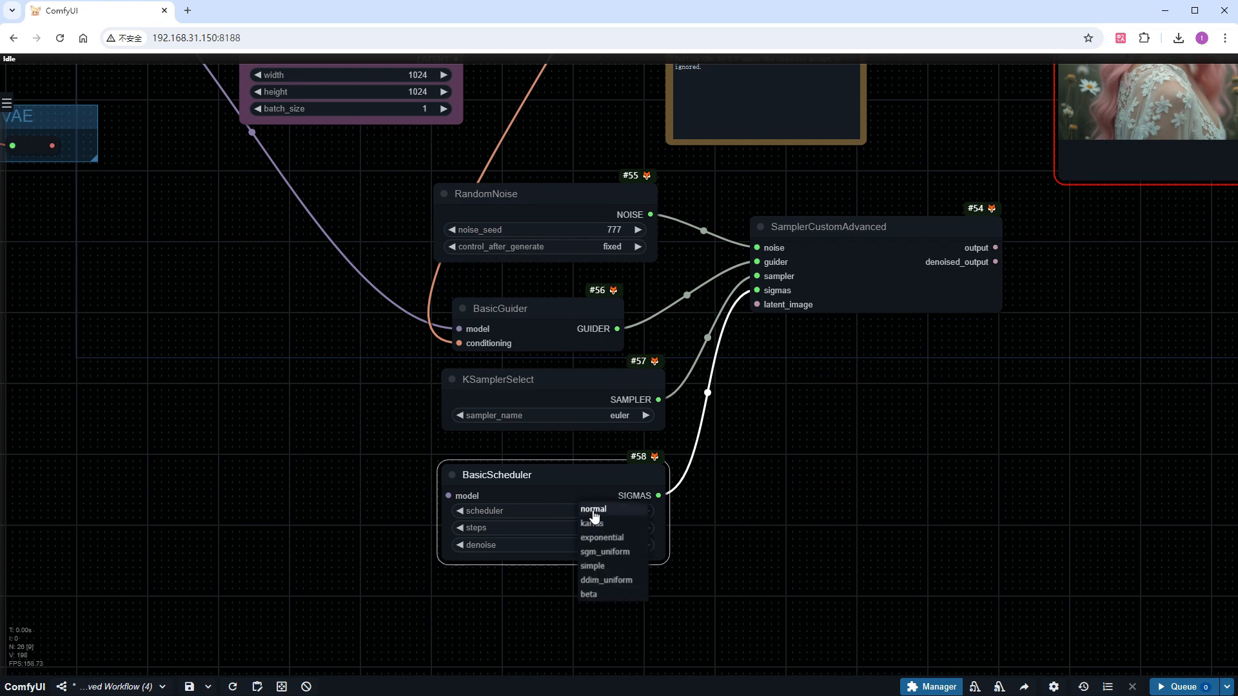
click(592, 595)
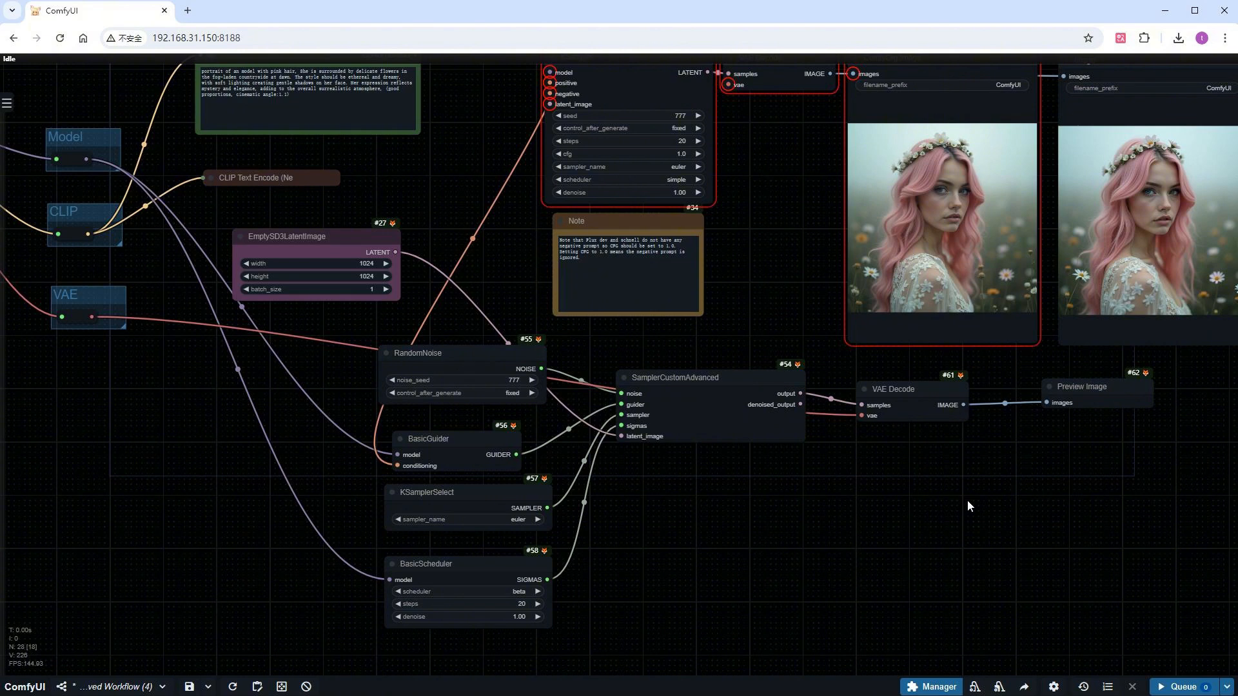
Run the workflow and enlarge the Preview Image node fed by the SamplerCustomAdvanced chain to inspect its image
click(1178, 687)
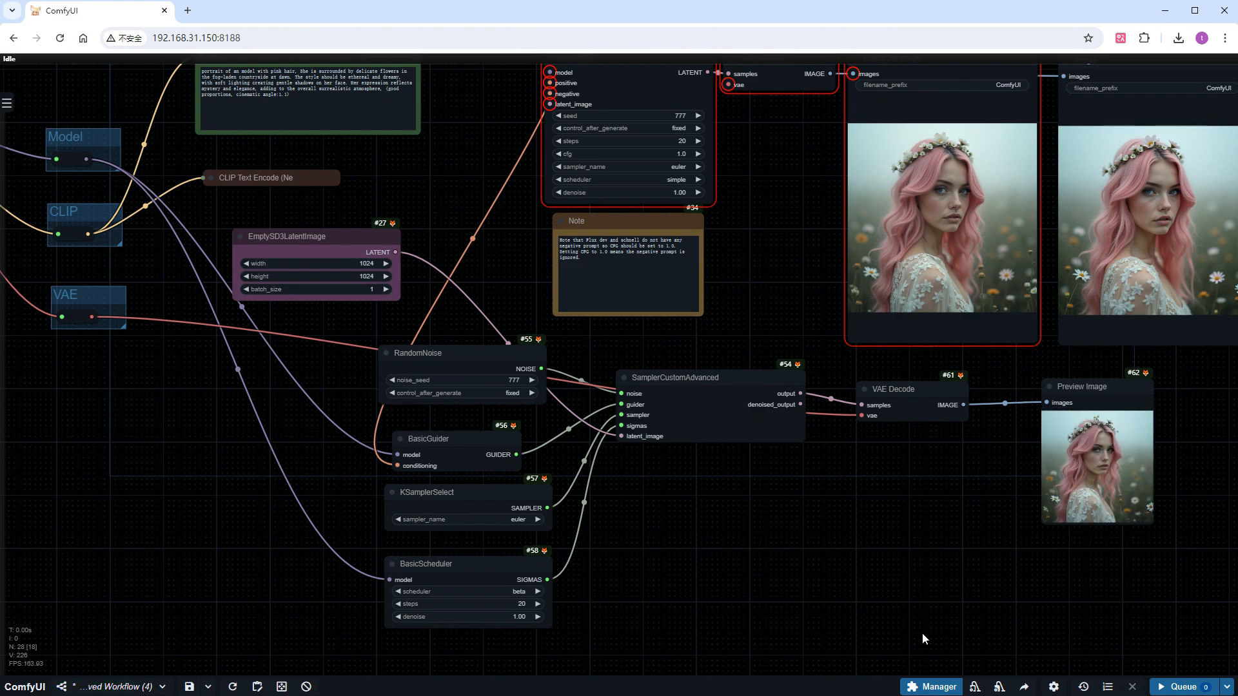
drag(922, 633, 645, 593)
drag(586, 552, 517, 548)
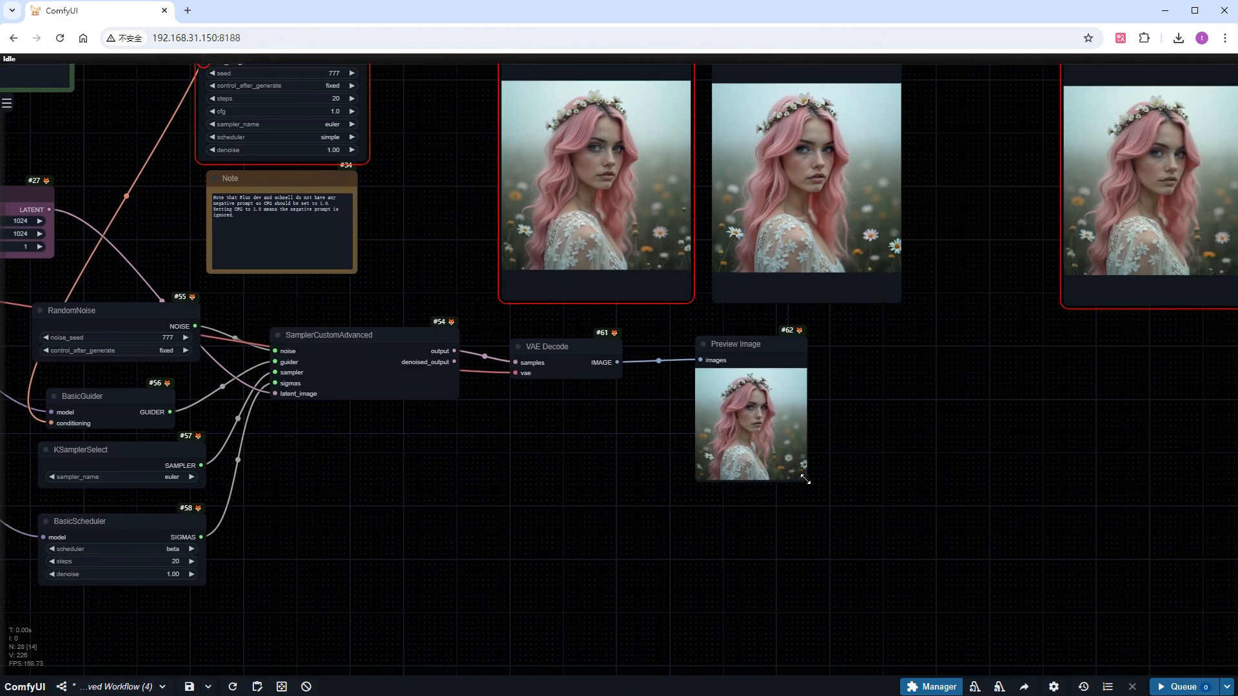
drag(806, 480, 936, 633)
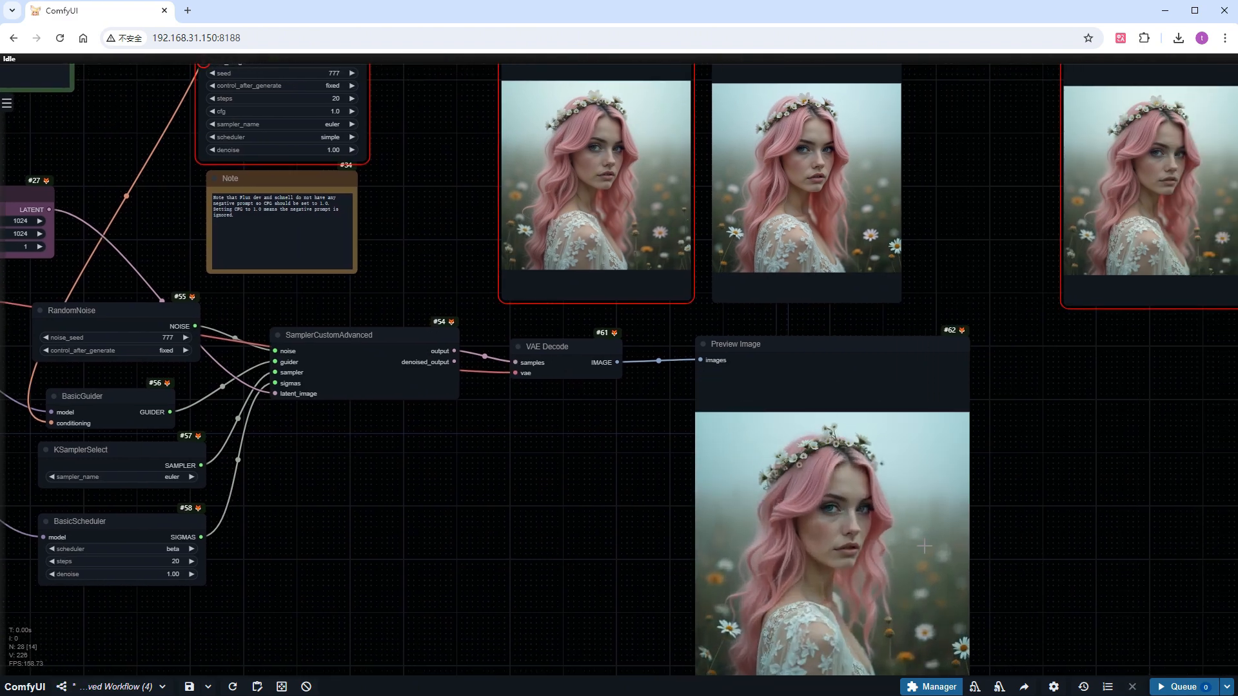
drag(1050, 573, 1041, 505)
scroll(911, 513, up, 4)
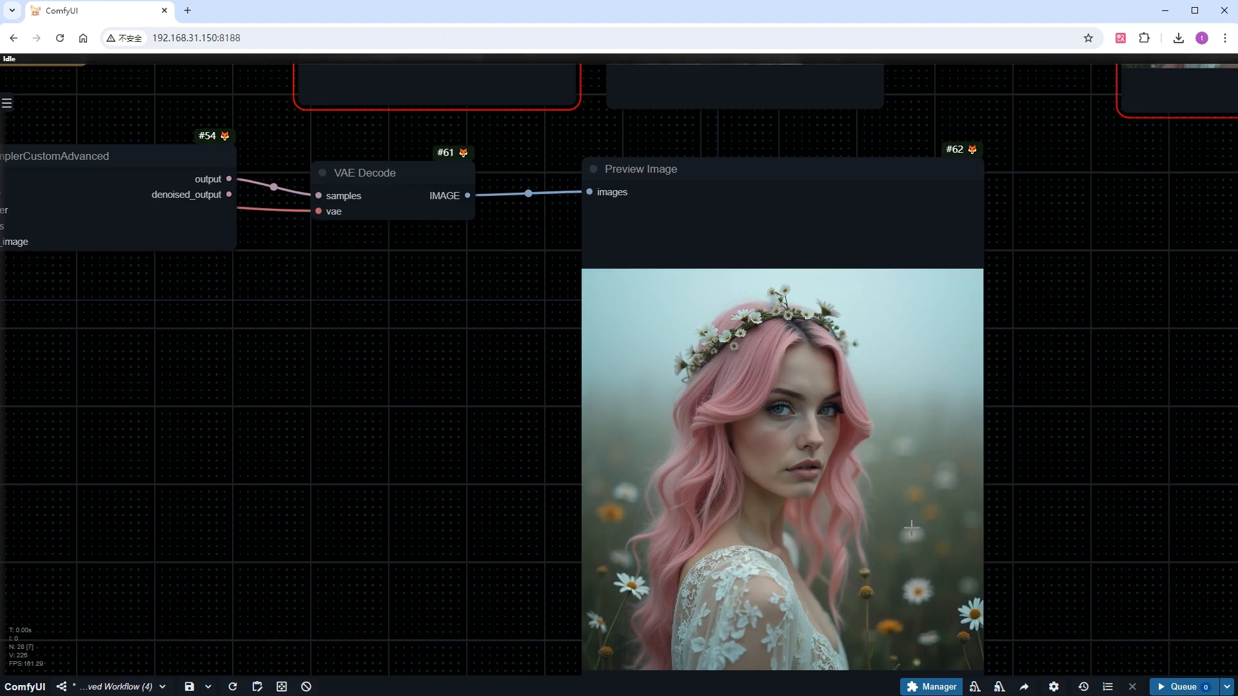
Add a ModelSamplingFlux node in the empty area below the VAE group
scroll(234, 347, down, 5)
drag(235, 347, 881, 424)
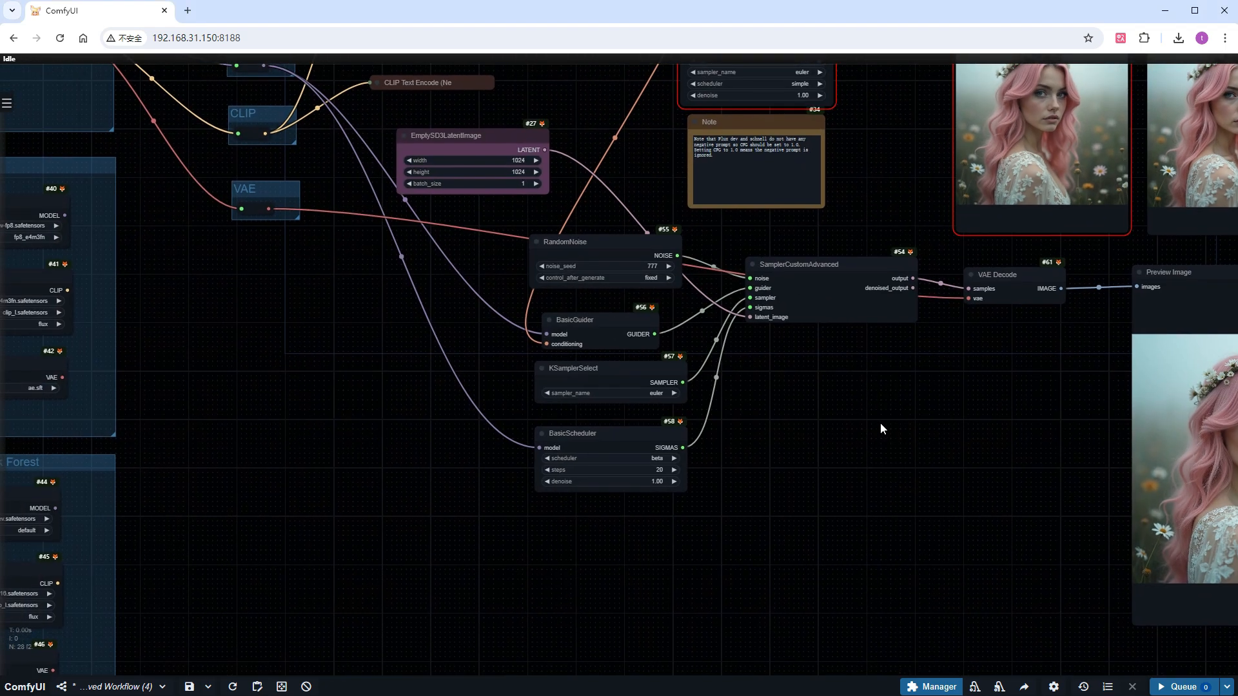
scroll(272, 359, up, 5)
double_click(271, 353)
text(flux)
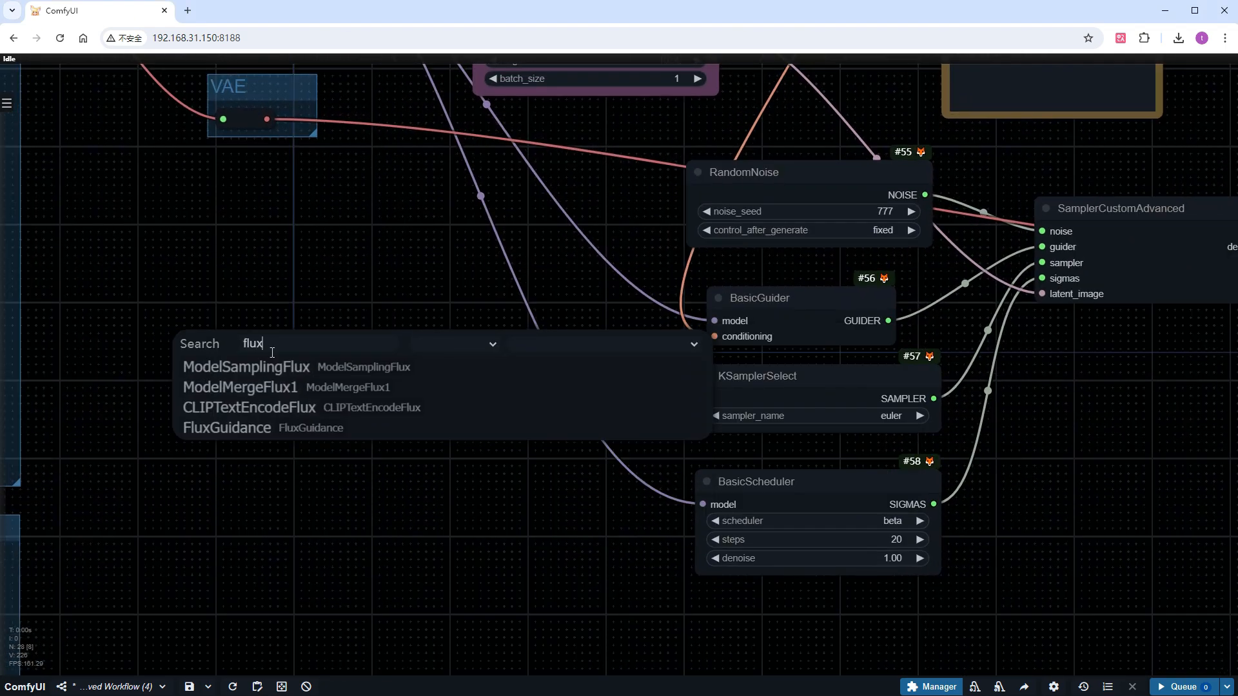
click(272, 367)
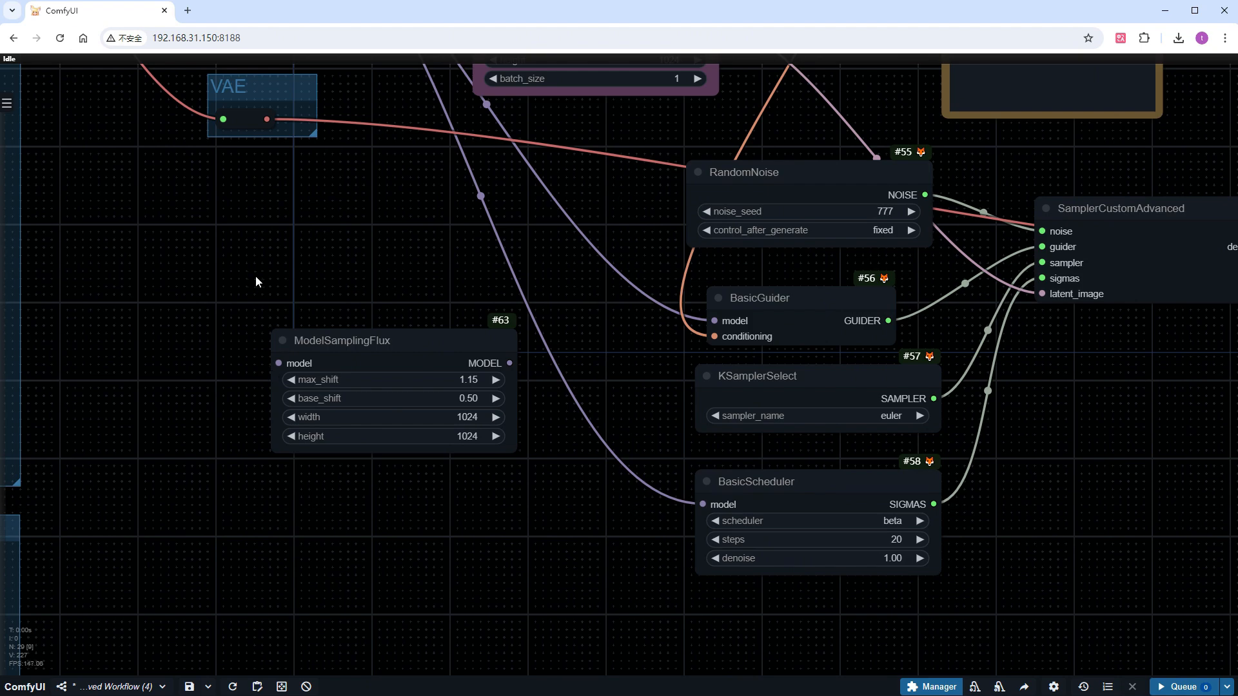
Route the Model group's output through ModelSamplingFlux into the model inputs of BasicGuider and BasicScheduler
scroll(252, 264, down, 2)
drag(249, 257, 249, 408)
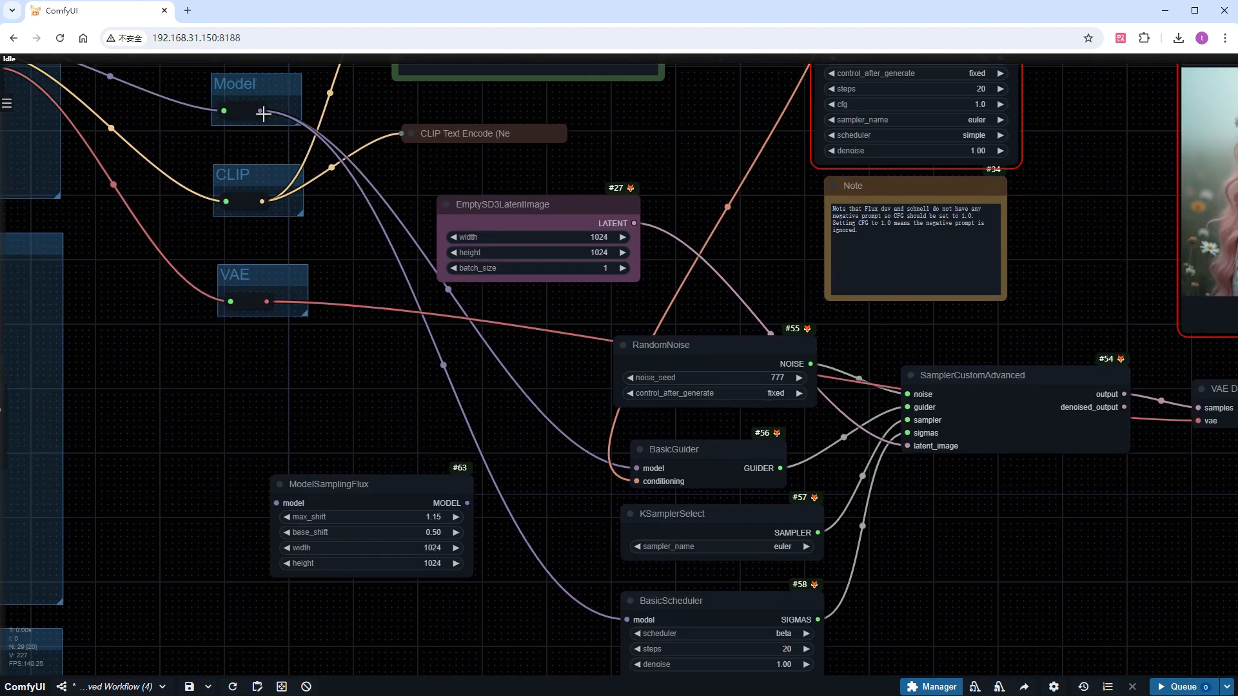
drag(261, 112, 276, 503)
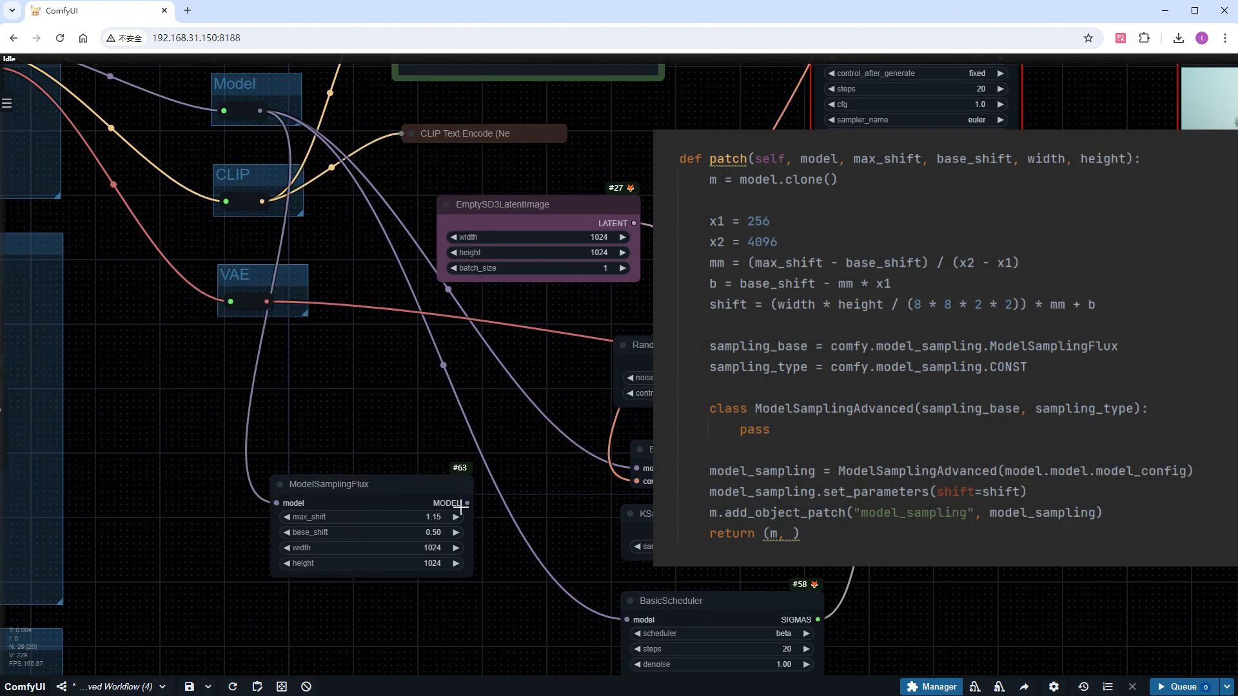
drag(460, 509, 636, 469)
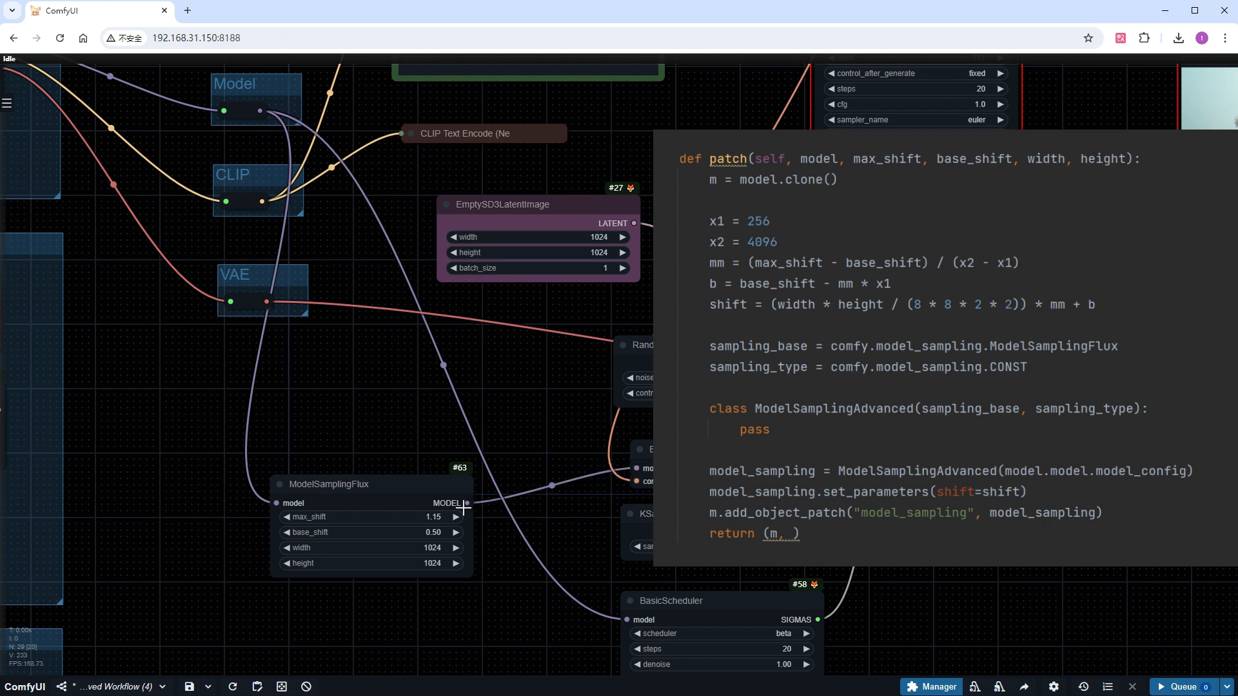
drag(463, 508, 627, 619)
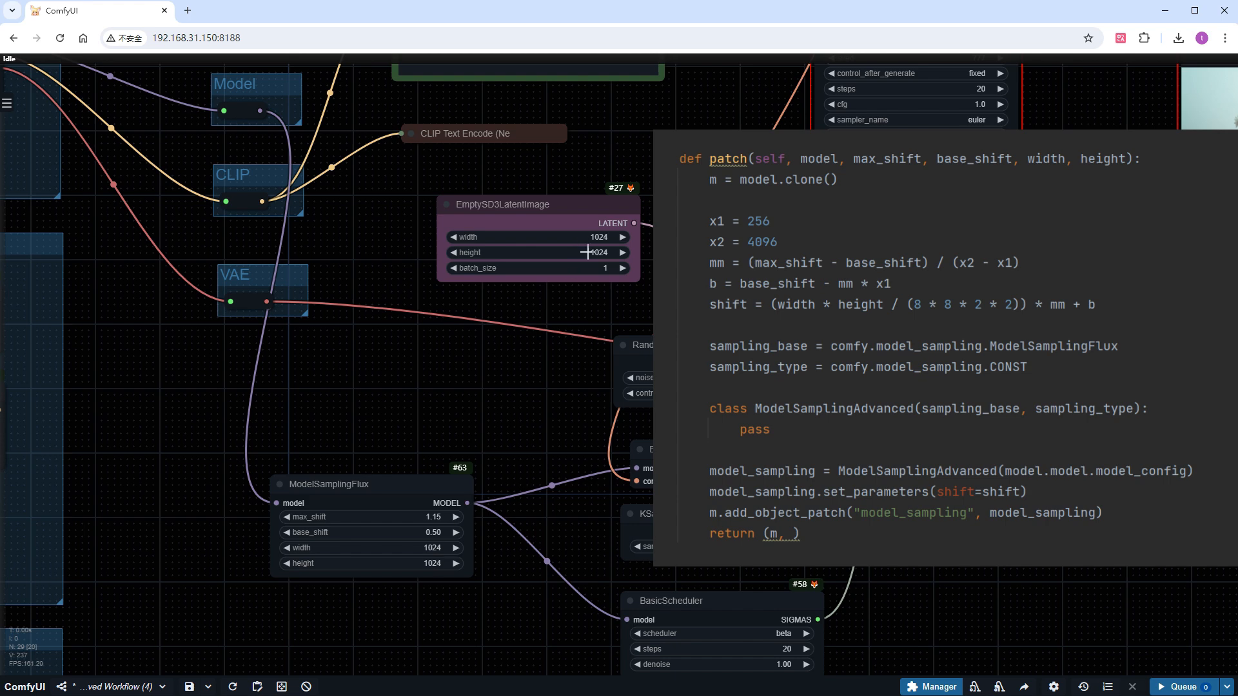
Convert the EmptySD3LatentImage node's width and height widgets to inputs
right_click(496, 200)
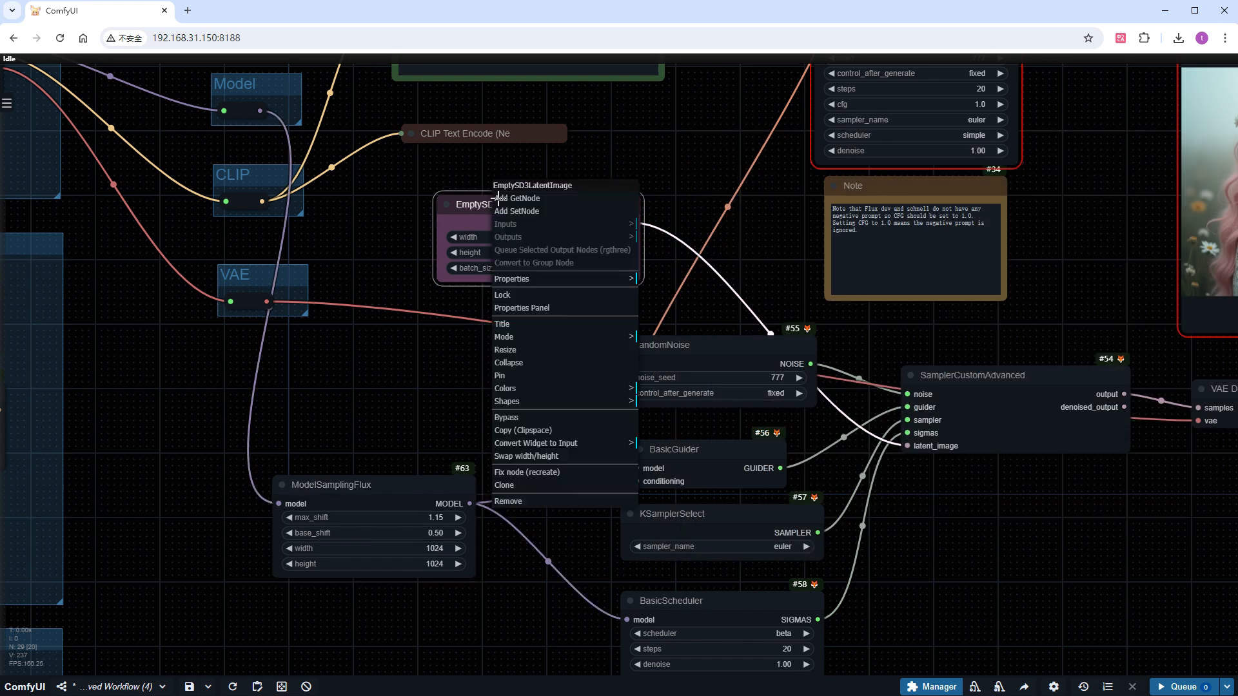
click(540, 453)
click(671, 447)
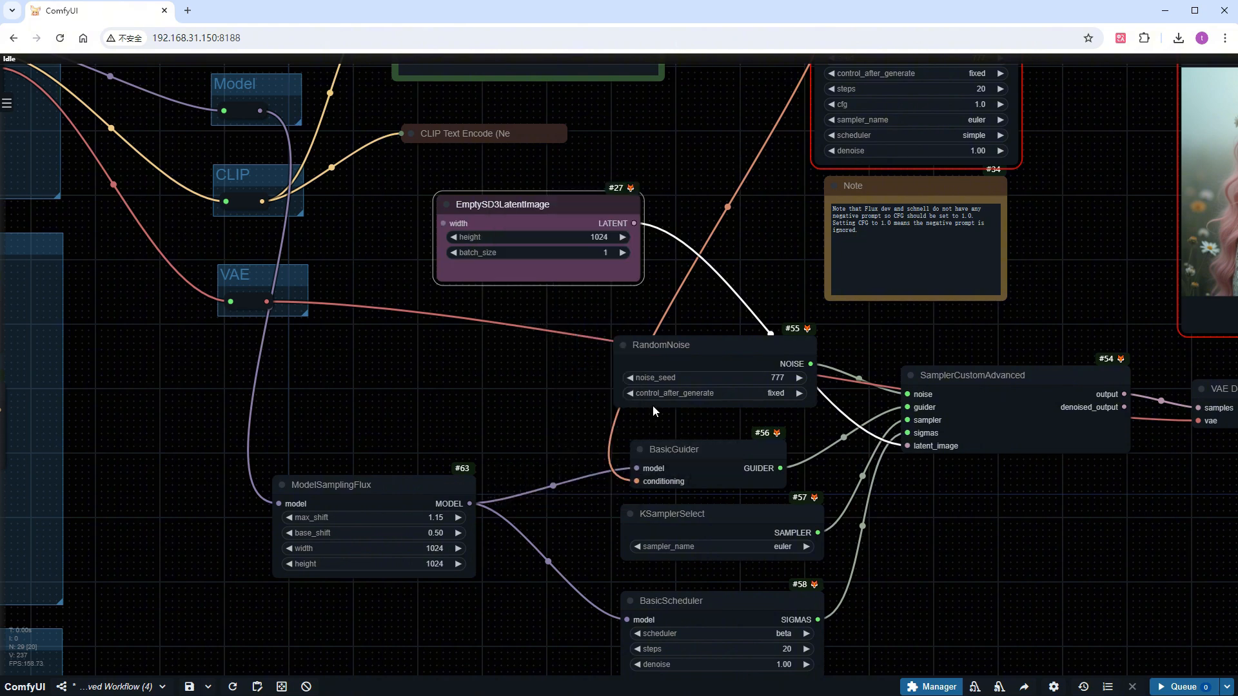
right_click(528, 213)
click(630, 466)
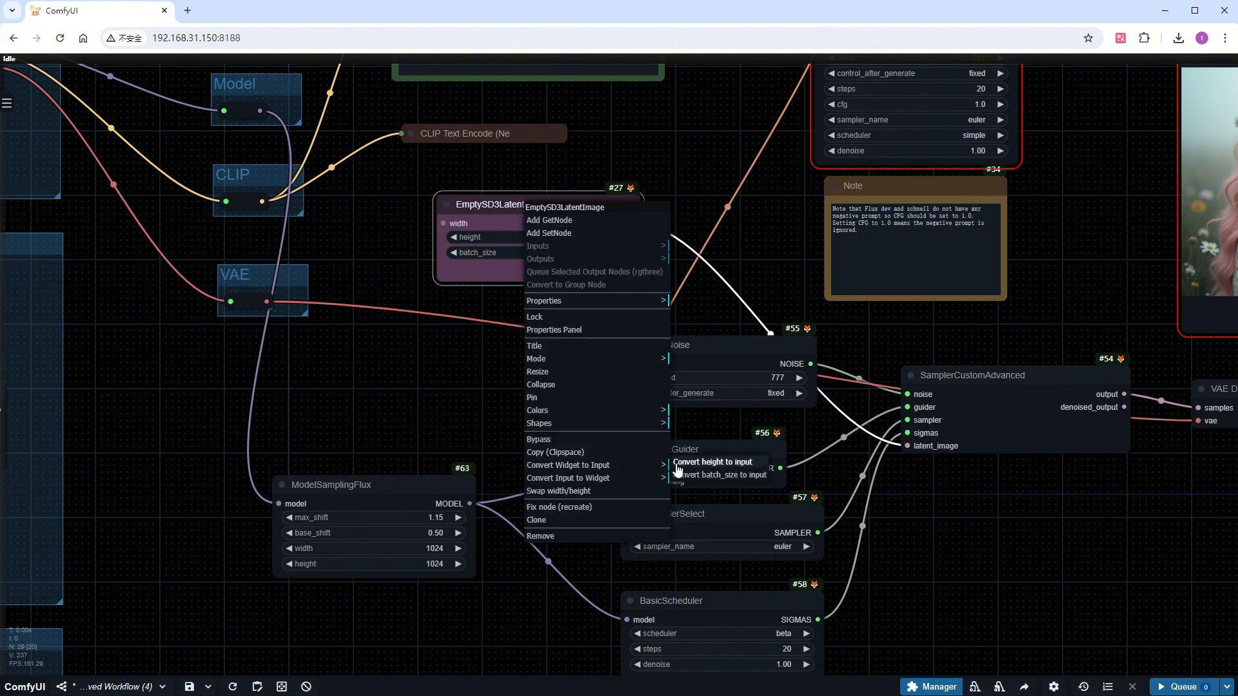
click(677, 464)
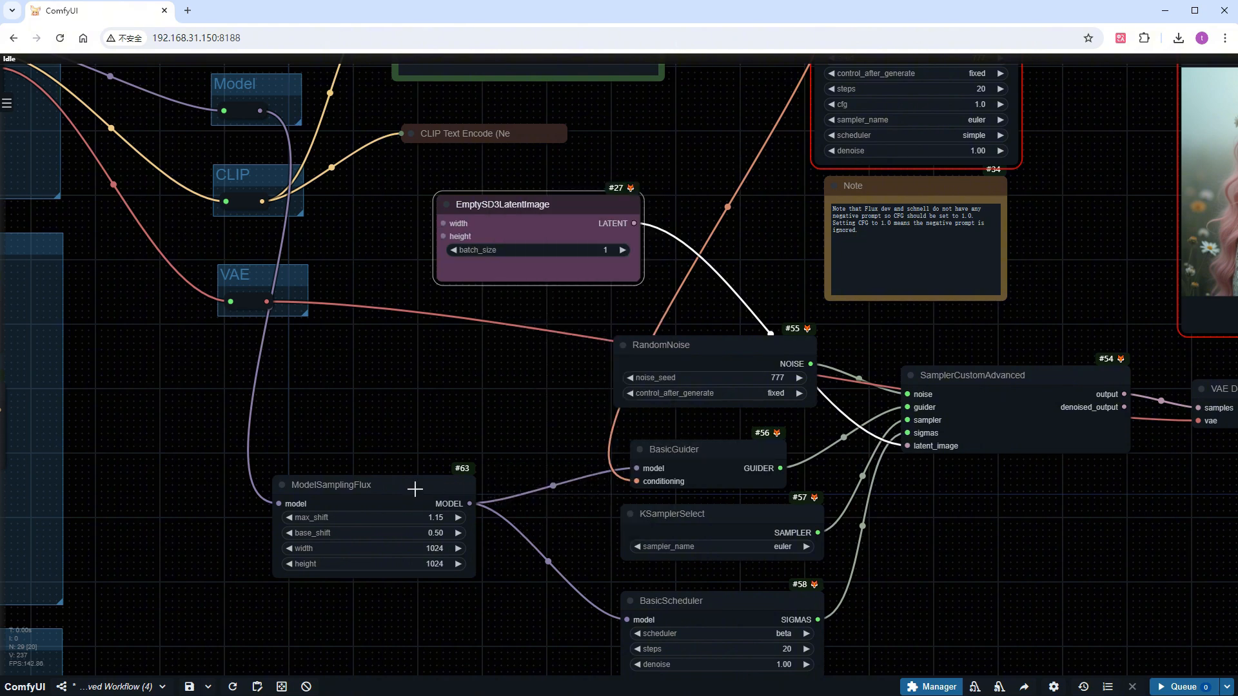
Add primitive nodes for EmptySD3LatentImage's width and height, stack them below the VAE group, and move ModelSamplingFlux beside them
double_click(442, 223)
drag(386, 207, 273, 347)
double_click(442, 236)
drag(386, 205, 331, 323)
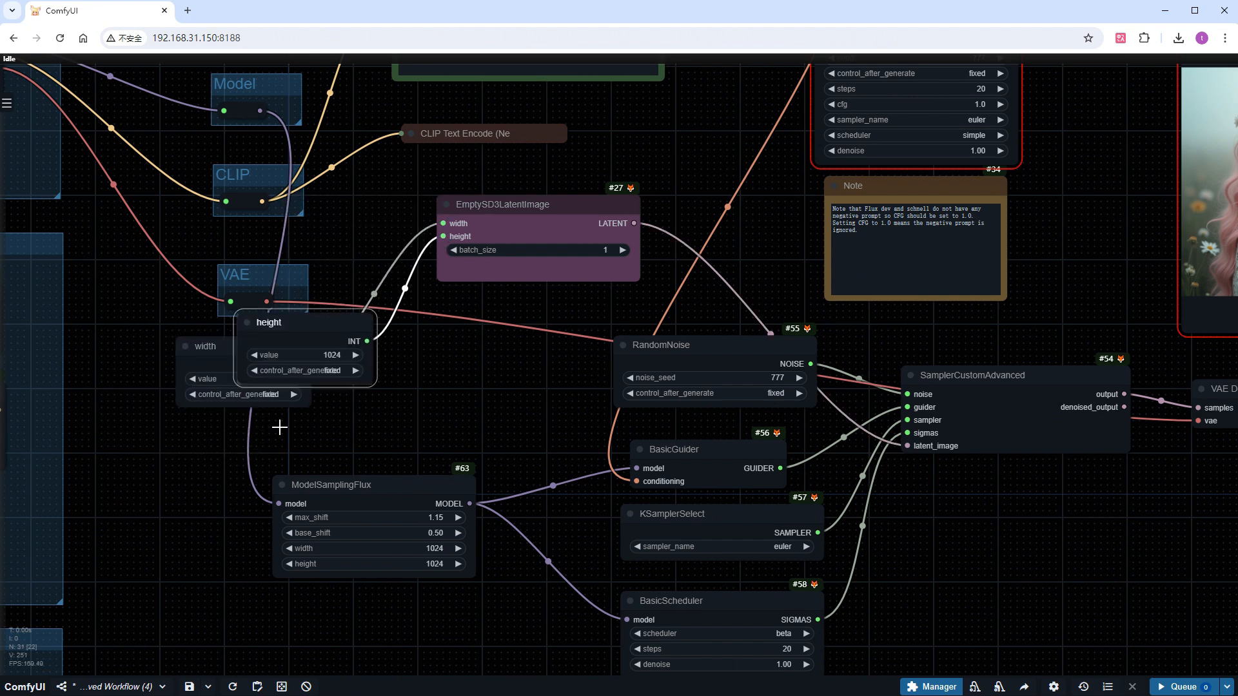
drag(280, 427, 226, 463)
drag(334, 487, 426, 512)
drag(182, 463, 229, 459)
Convert ModelSamplingFlux's width and height widgets to inputs and connect them to the width and height primitive nodes
click(400, 511)
right_click(400, 511)
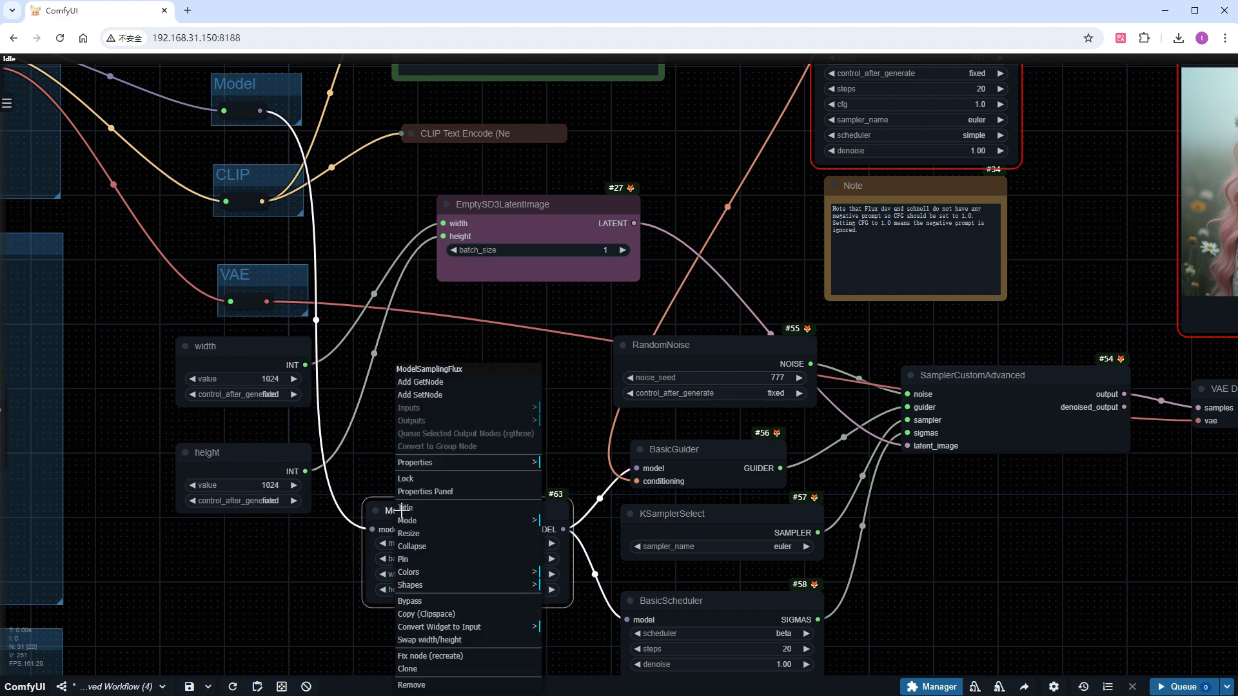
click(455, 630)
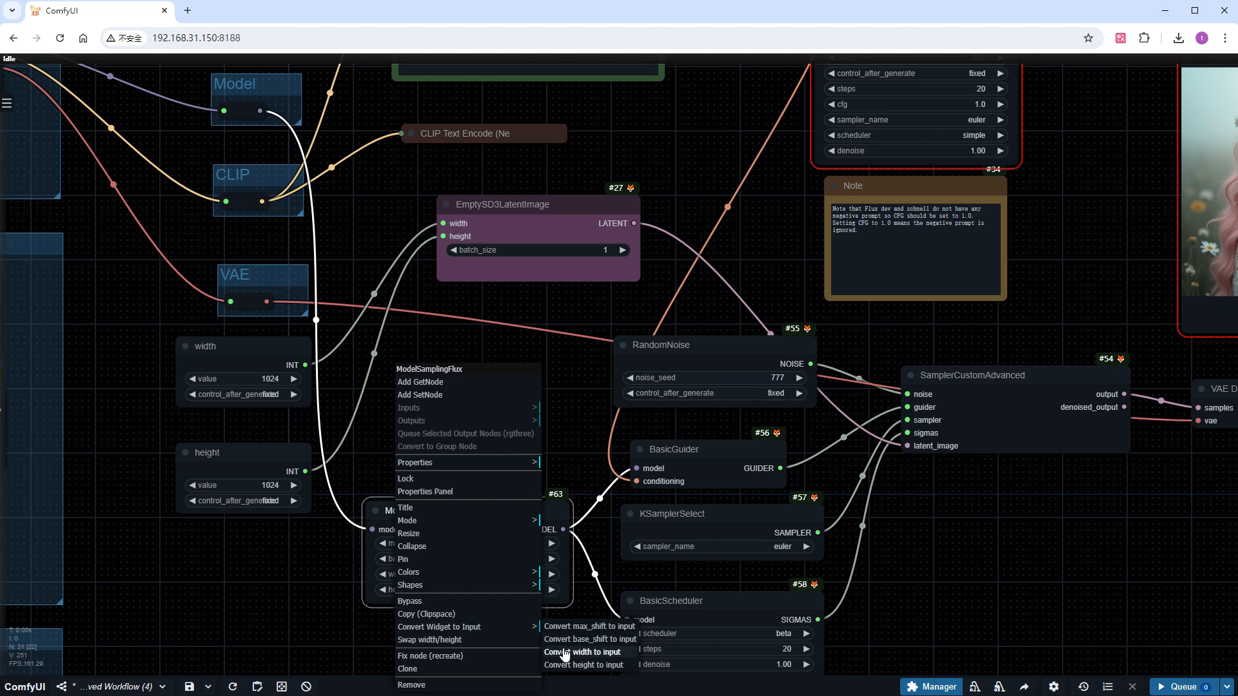
click(564, 651)
right_click(471, 528)
click(514, 614)
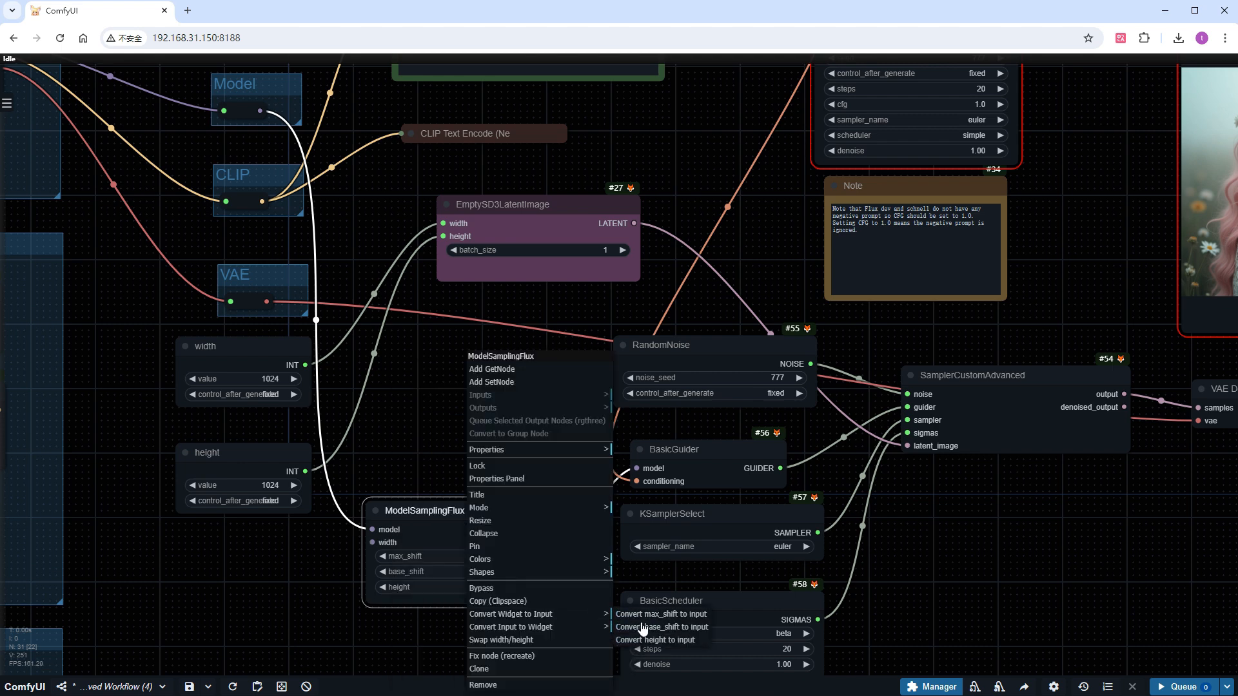
click(648, 640)
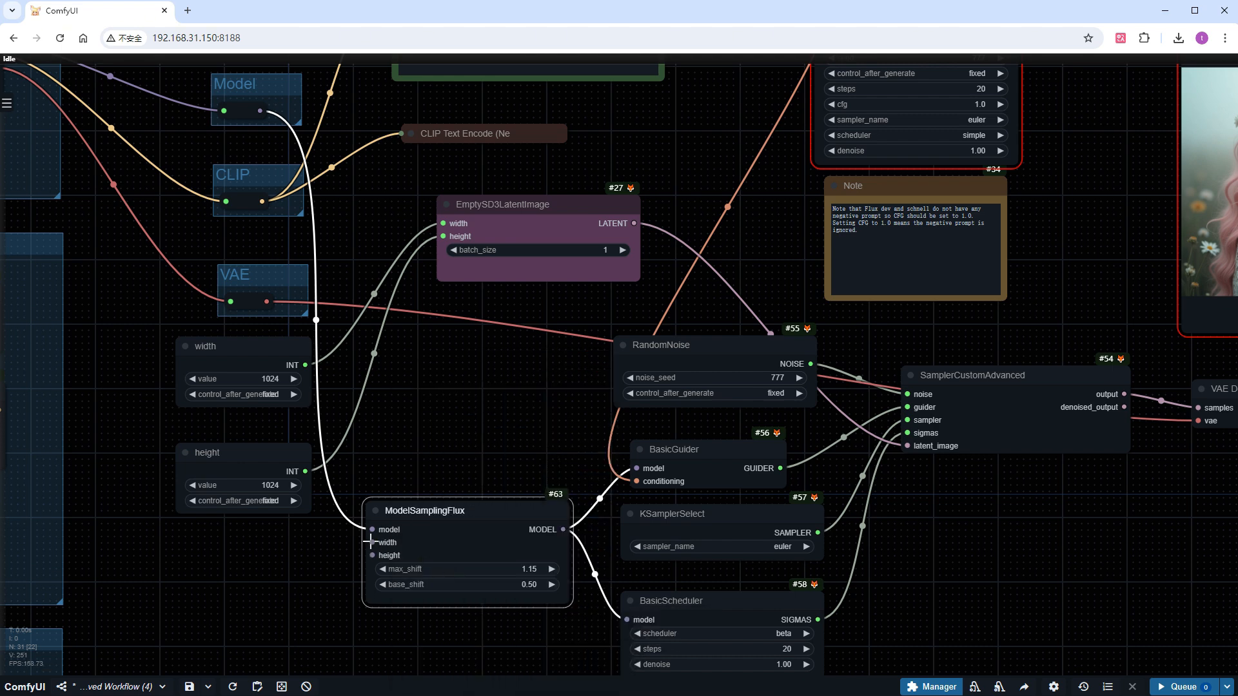
drag(373, 542, 309, 367)
drag(373, 555, 305, 472)
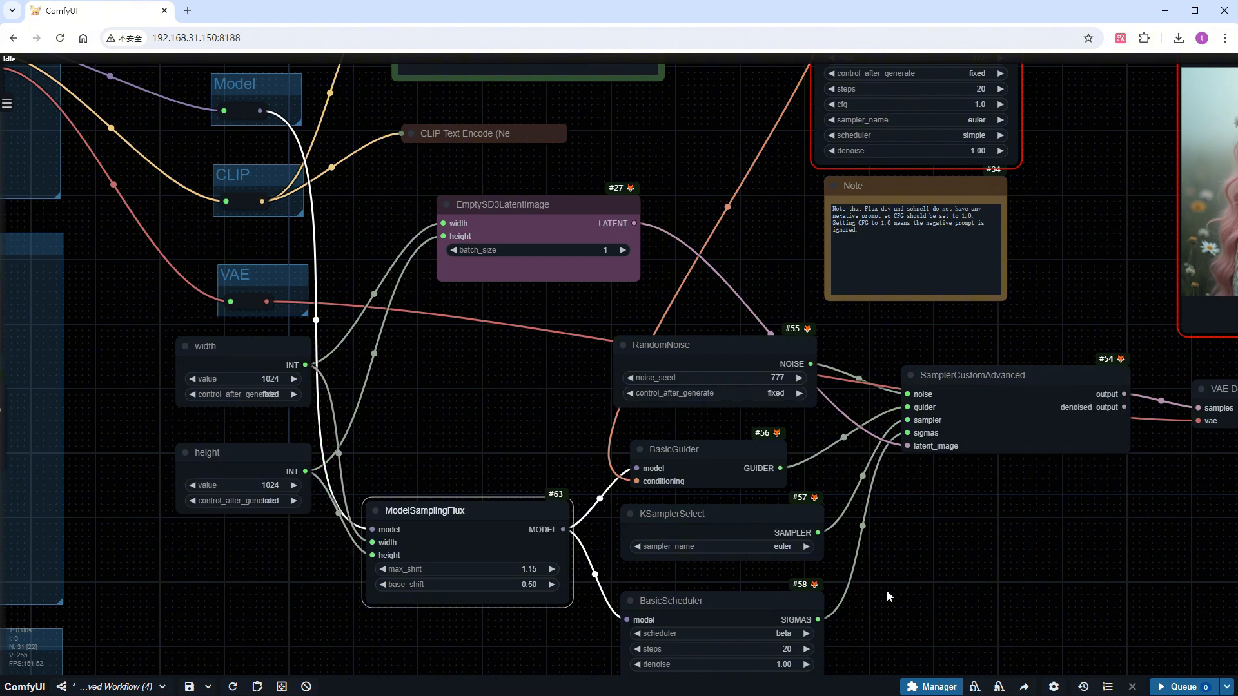
Select the RandomNoise, BasicGuider, KSamplerSelect, BasicScheduler and SamplerCustomAdvanced nodes and shift them slightly right of ModelSamplingFlux
drag(890, 595, 823, 519)
drag(969, 629, 463, 253)
drag(587, 268, 630, 276)
click(456, 312)
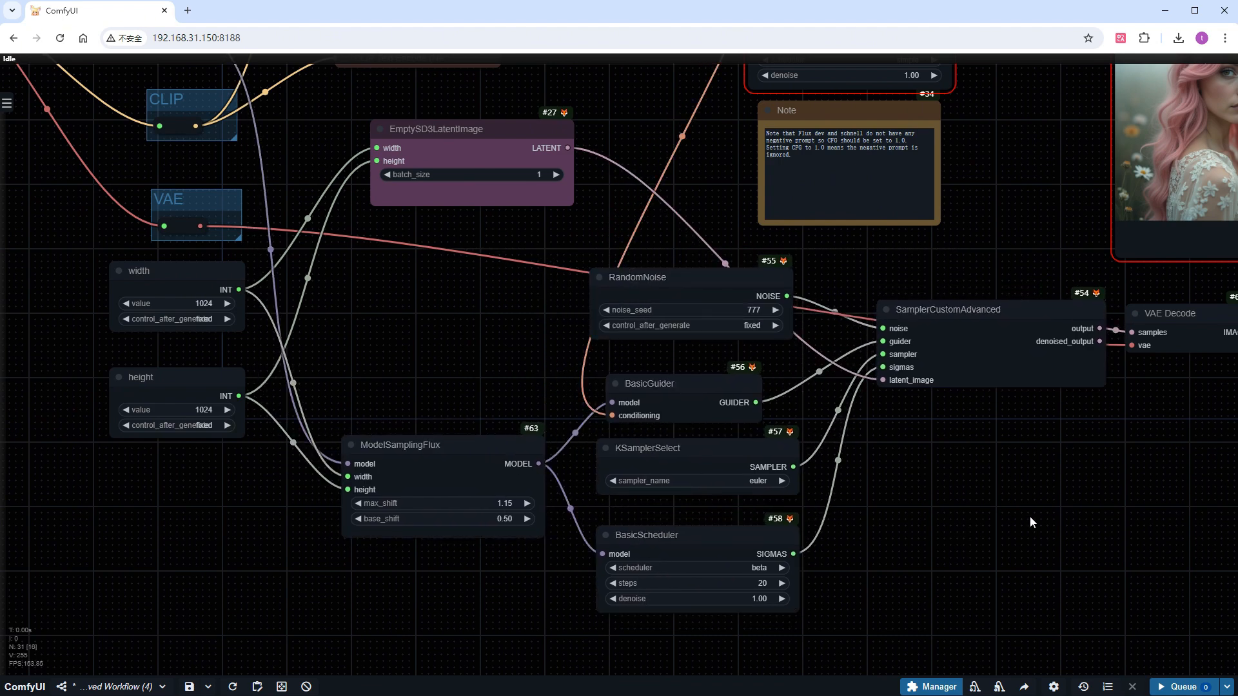
Place a duplicate Preview Image node beside the existing one and transfer VAE Decode's image link to the duplicate
drag(1032, 516, 414, 559)
scroll(601, 419, down, 4)
mouse_move(600, 442)
alt+mouse_down()
mouse_move(844, 456)
mouse_move(825, 443)
alt+mouse_up()
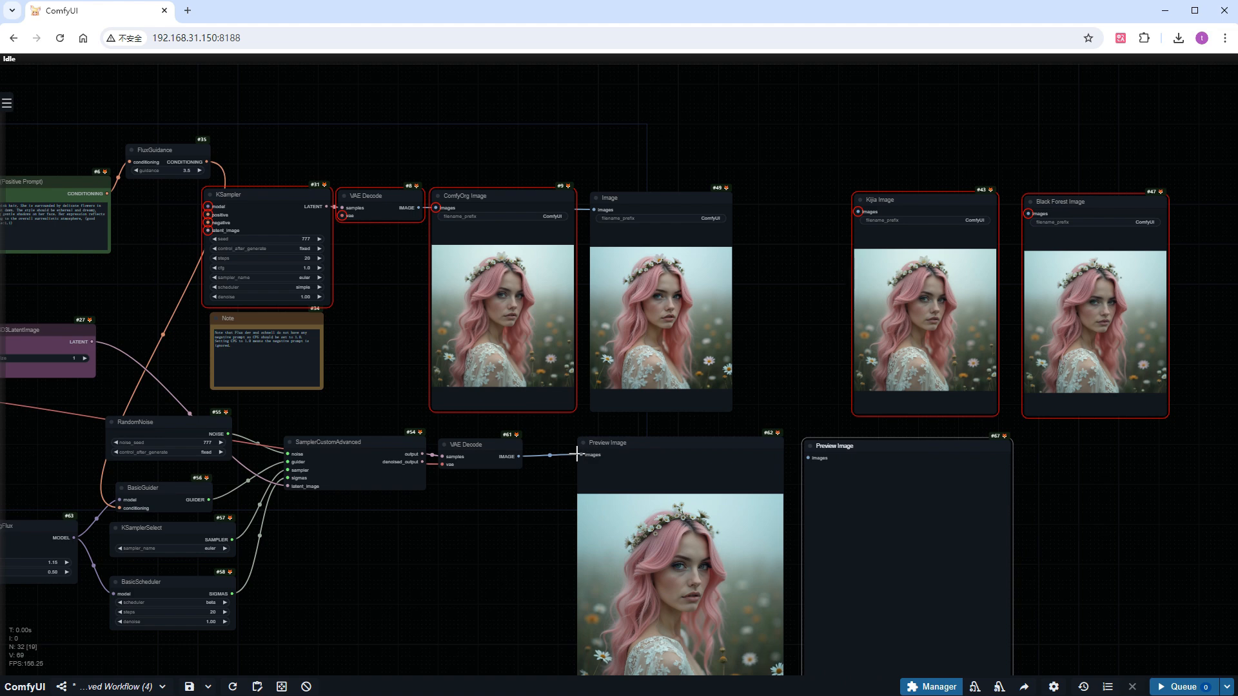
drag(577, 454, 808, 458)
Delete the old KSampler branch with its note and image nodes, and move the custom sampling chain up into its place
drag(1208, 358, 293, 125)
key(Delete)
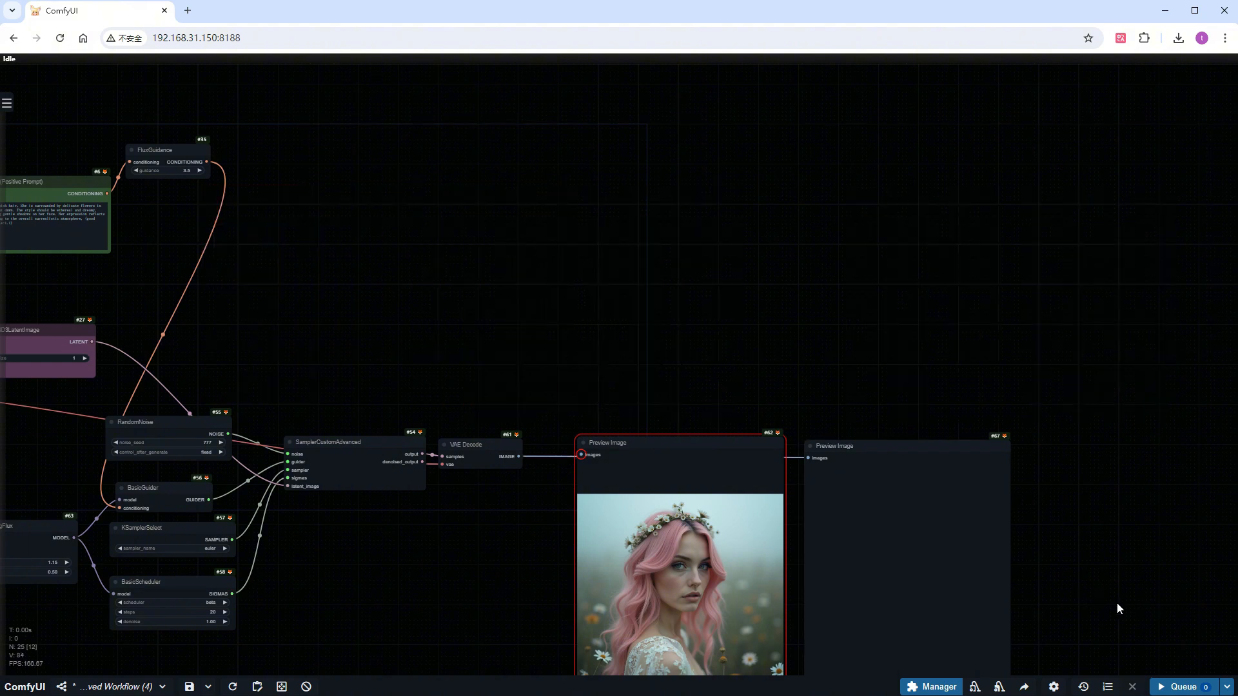
drag(1122, 604, 60, 390)
drag(157, 425, 282, 249)
scroll(350, 501, down, 2)
drag(315, 540, 275, 513)
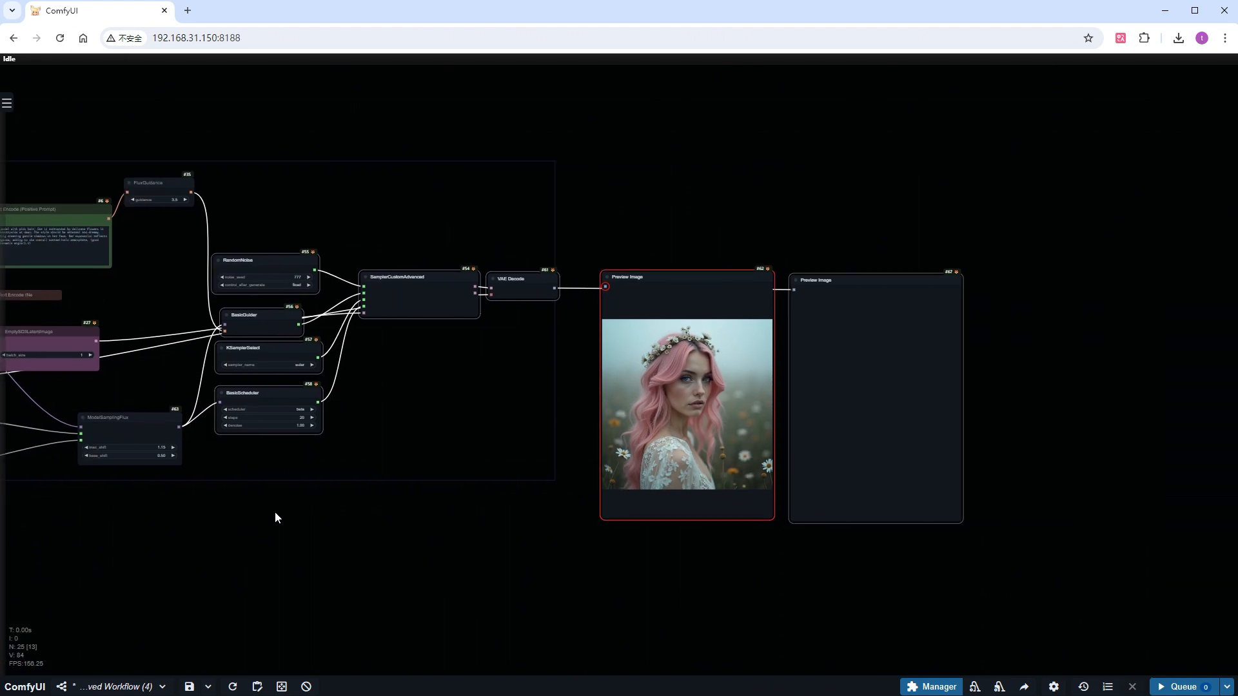
Generate the image with ModelSamplingFlux at its default values and compare the two portrait previews side by side
click(1184, 687)
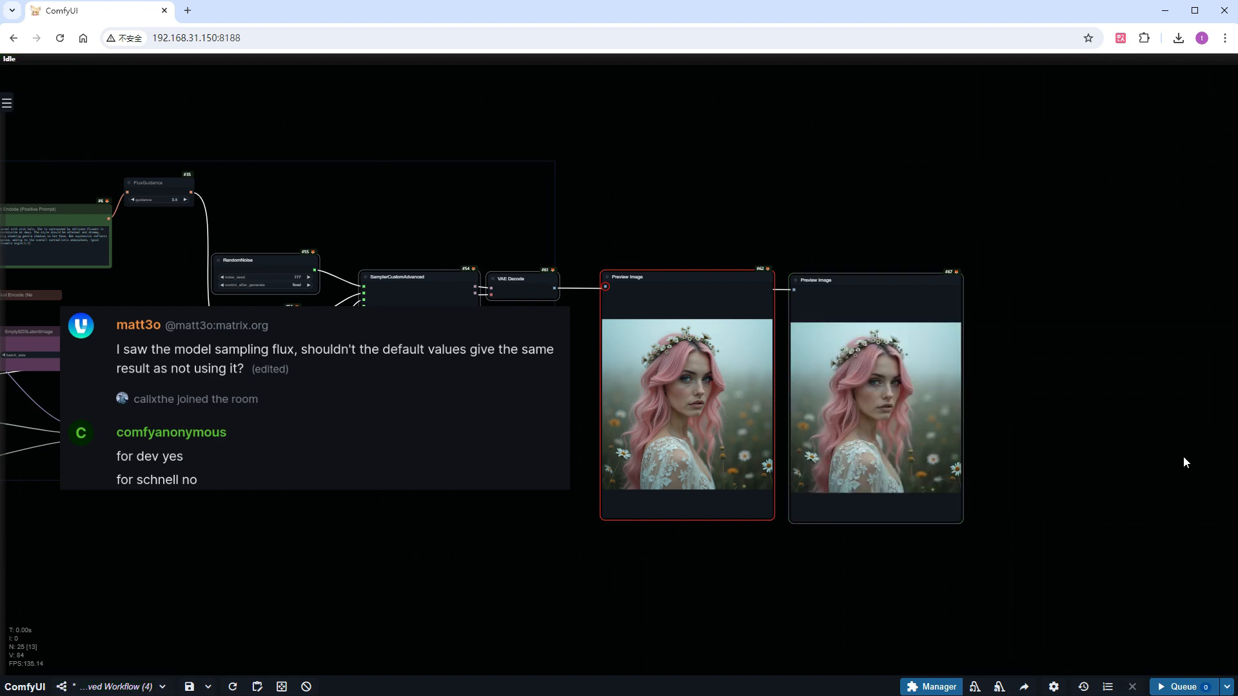
scroll(998, 400, up, 10)
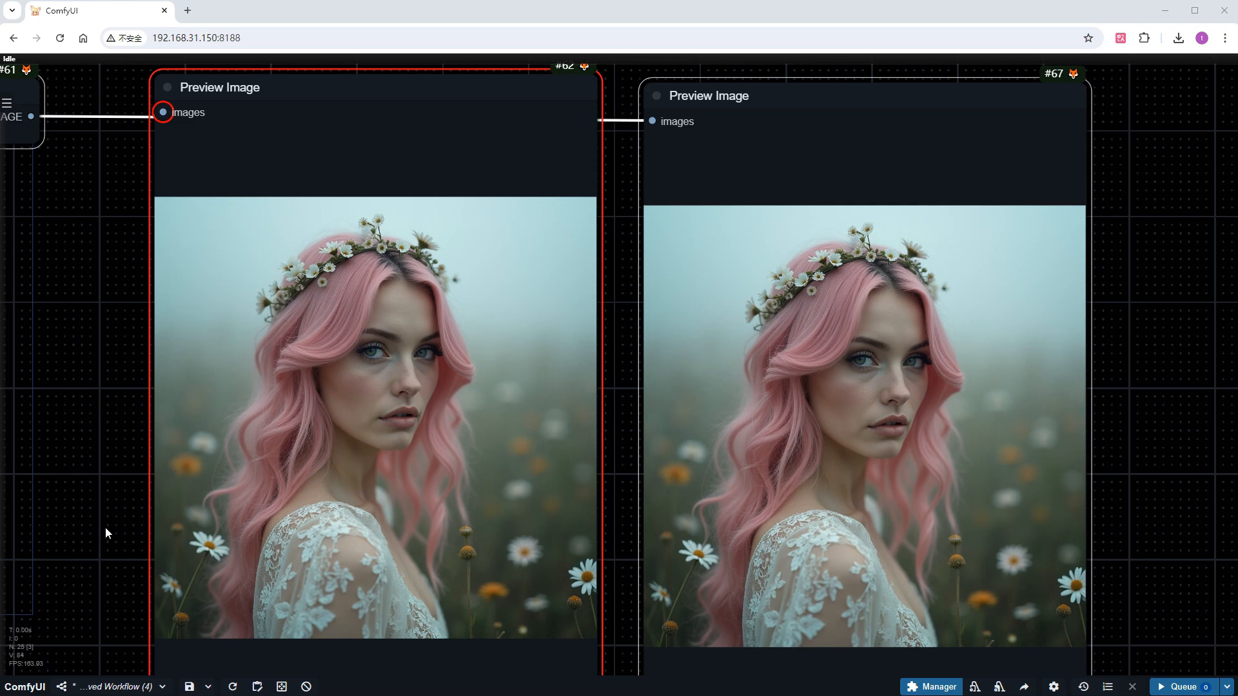
scroll(106, 528, down, 5)
Delete the disconnected Preview Image node and move the connected one next to VAE Decode
drag(106, 528, 524, 539)
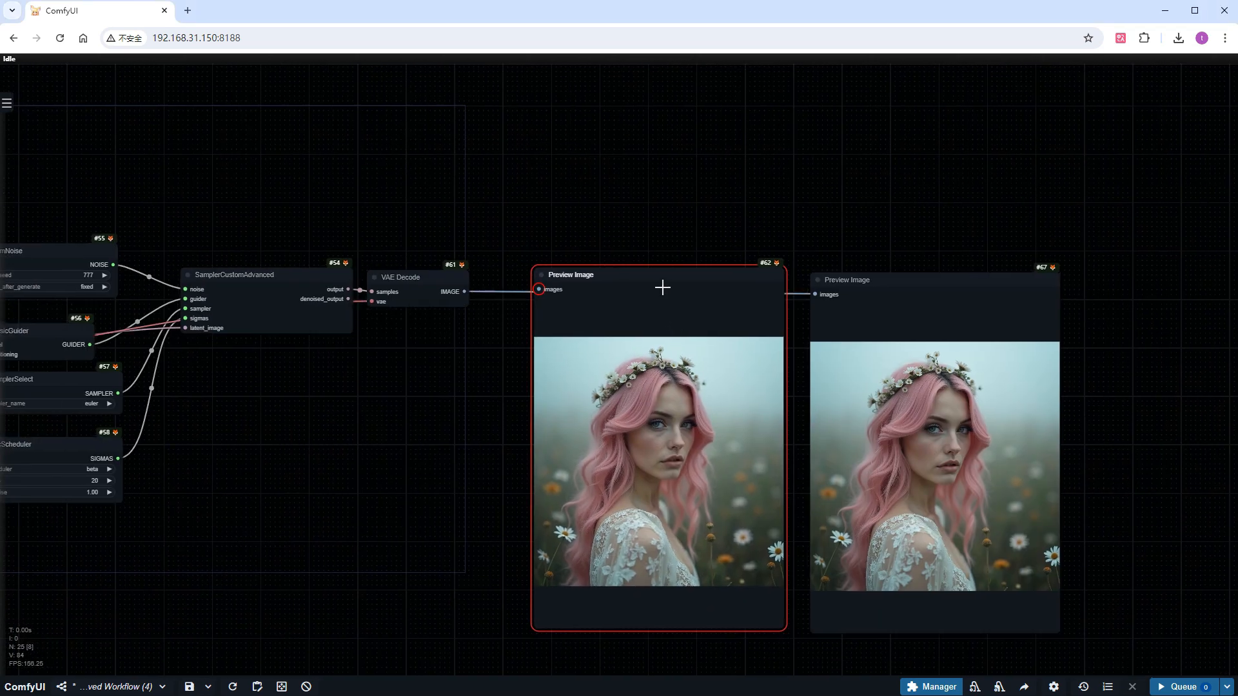
key(Delete)
drag(855, 291, 554, 286)
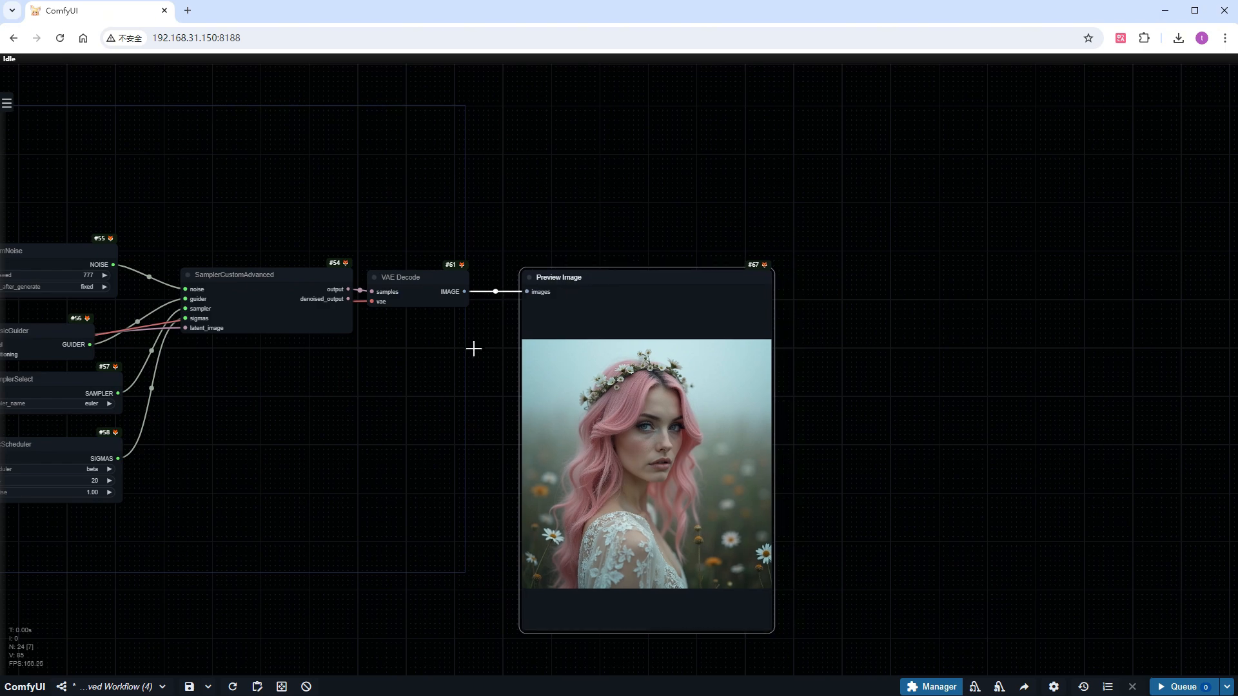
Set the width primitive to 1920 and the height primitive to 208
drag(297, 443, 862, 429)
drag(196, 582, 290, 583)
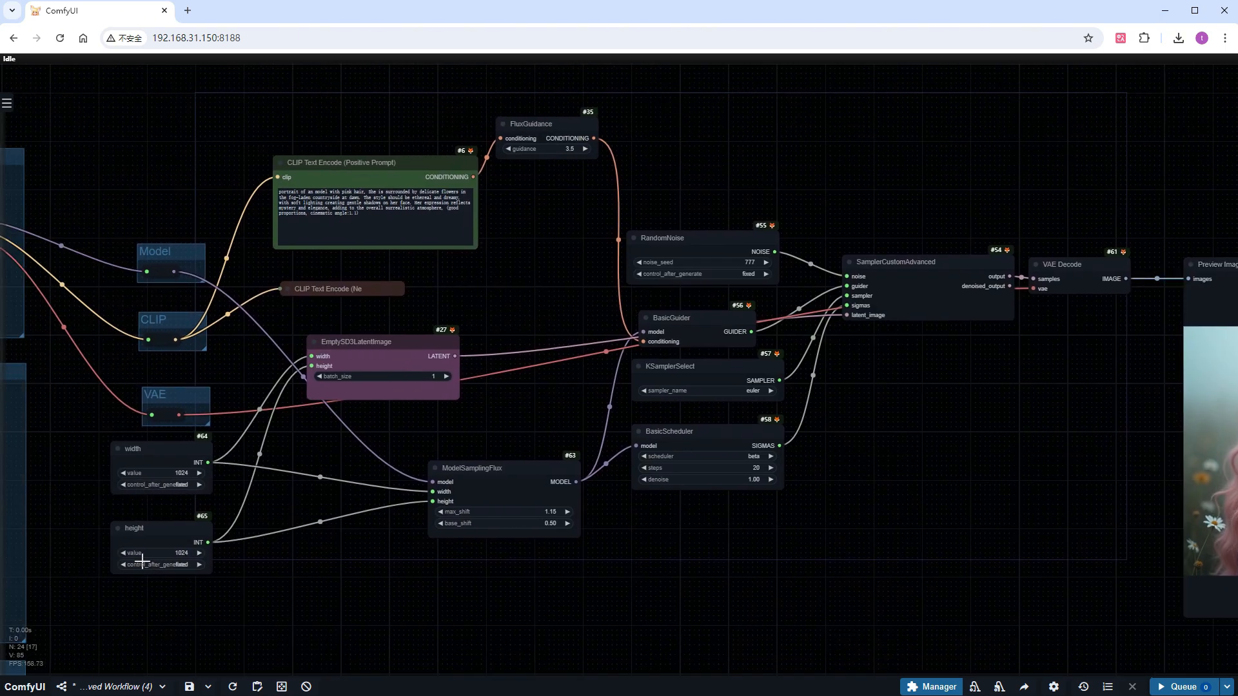
scroll(108, 543, up, 7)
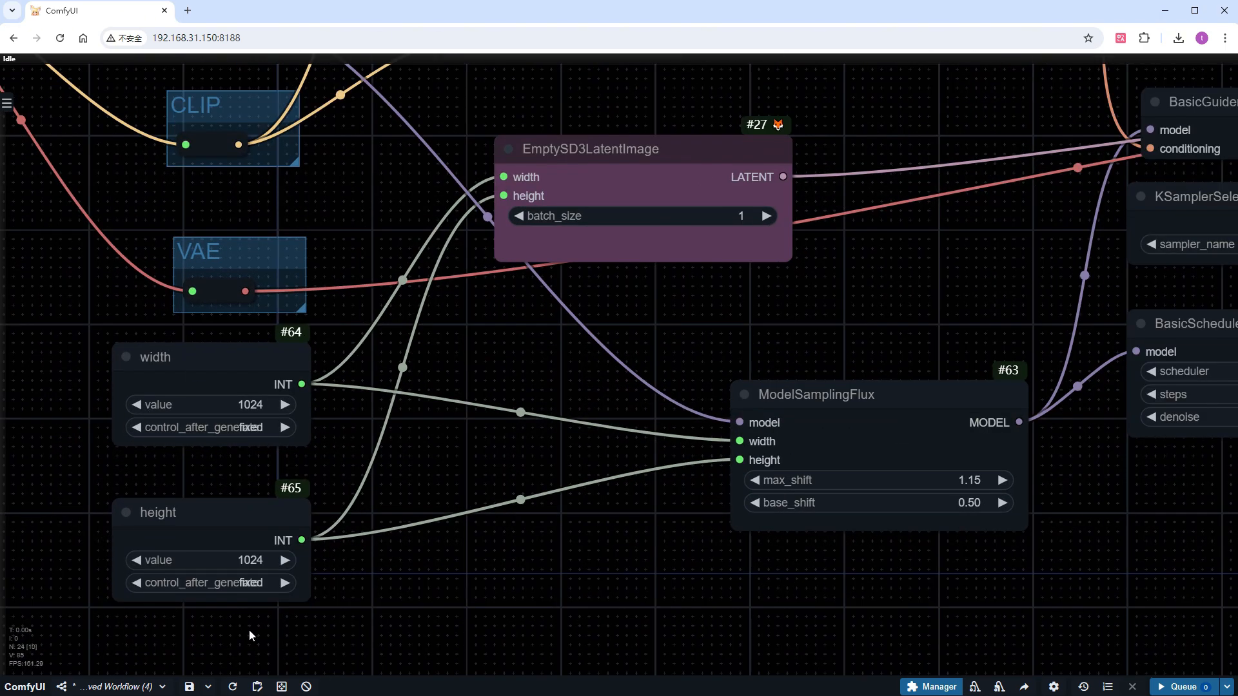
click(235, 404)
text(1920)
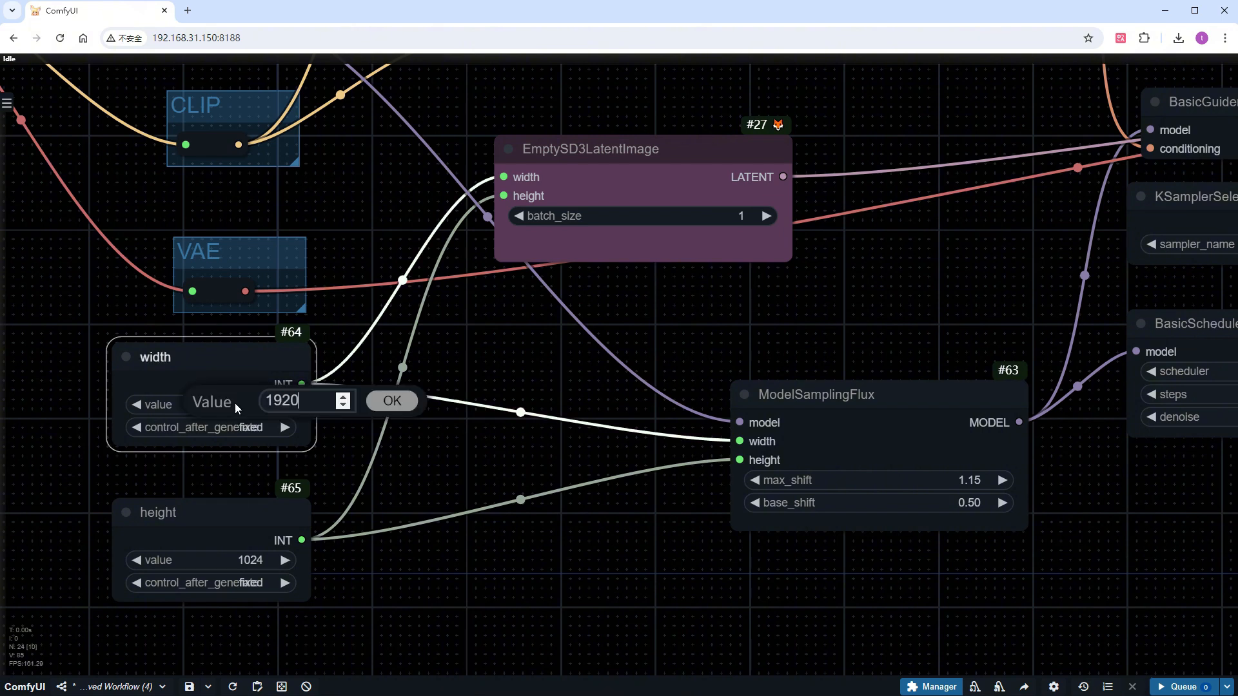
key(Return)
click(248, 556)
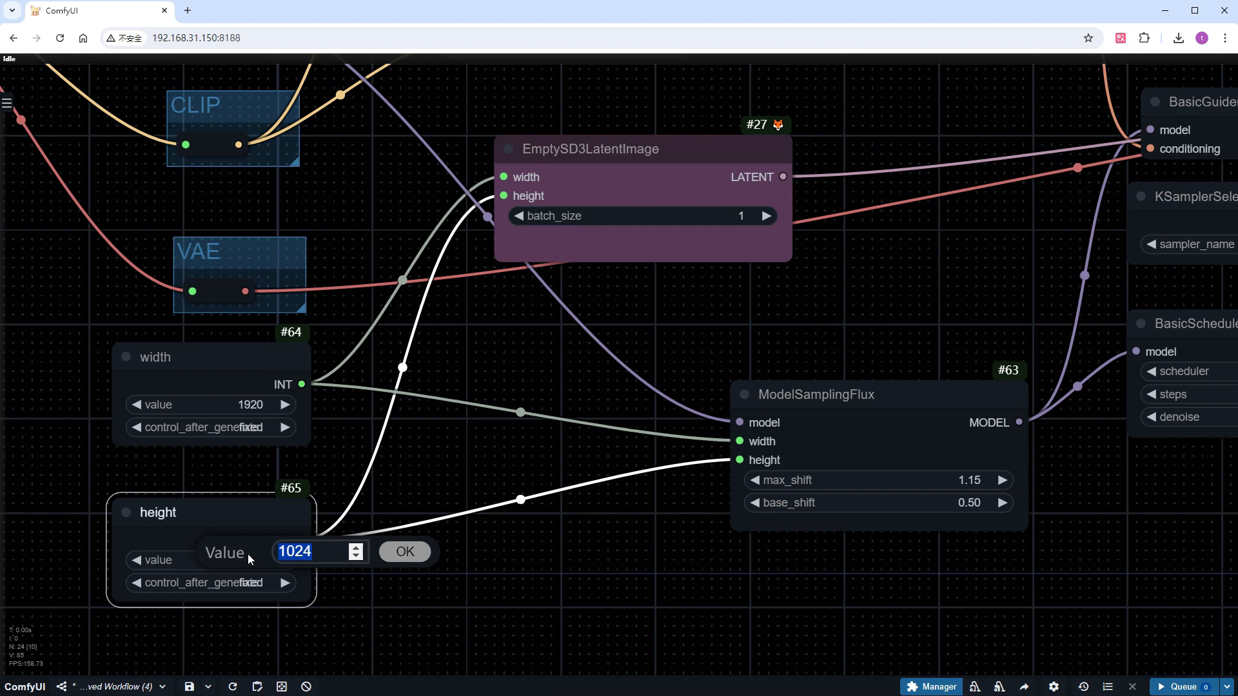
text(208)
key(Return)
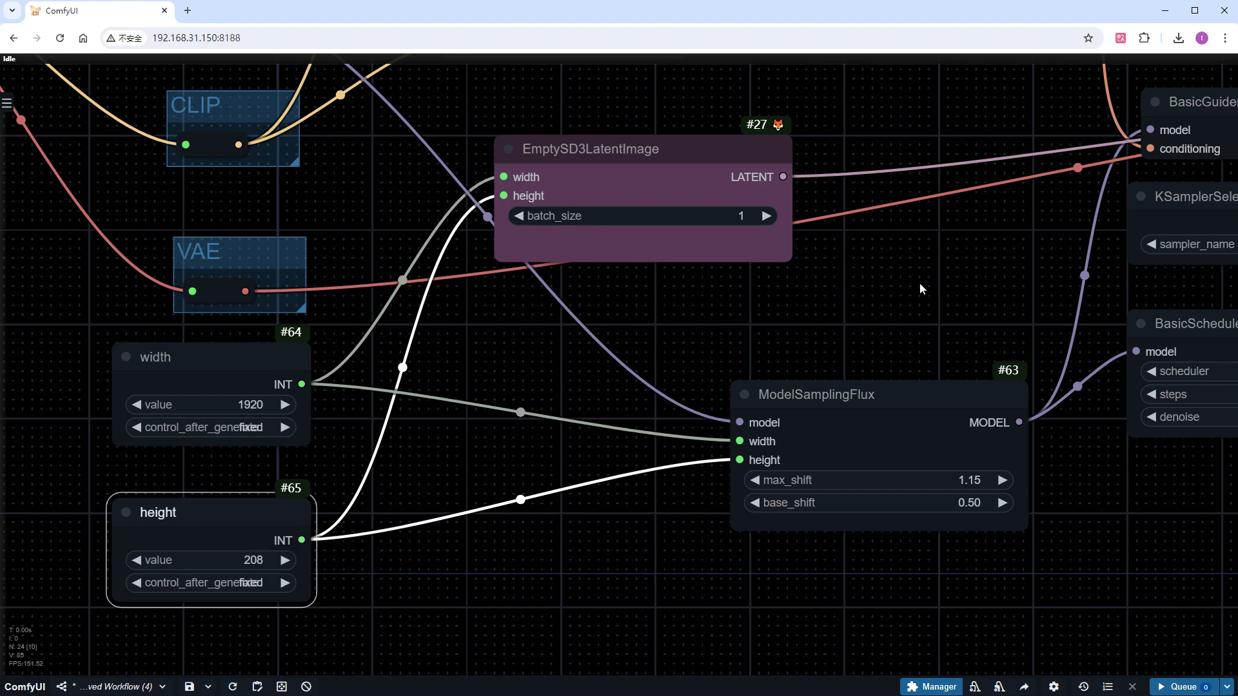
Replace the positive prompt with the description of an expansive digital illustration of the ocean at sunset
scroll(919, 278, down, 2)
drag(911, 123, 761, 420)
drag(638, 292, 598, 258)
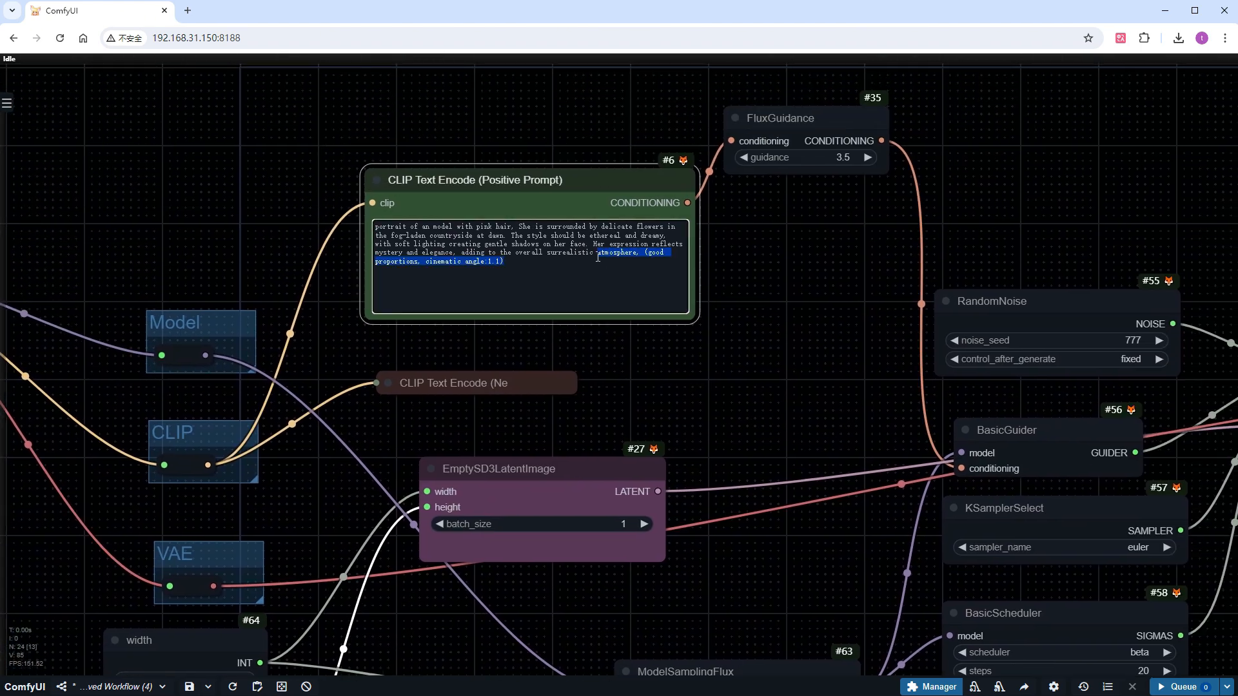
key(ctrl+a)
text(An expansive digital illustration of the ocean at sunset. The scene captures the vastness of the deep blue sea, with gentle waves rolling towards a sandy shore. The sky is painted with hues of orange, pink, and purple as the sun dips below the horizon, casting a warm glow on the water. Seagulls are seen soaring above, and a distant sailboat drifts lazily on the horizon. The overall atmosphere is serene and tranquil, evoking a sense of calm and wonder at the beauty of nature.)
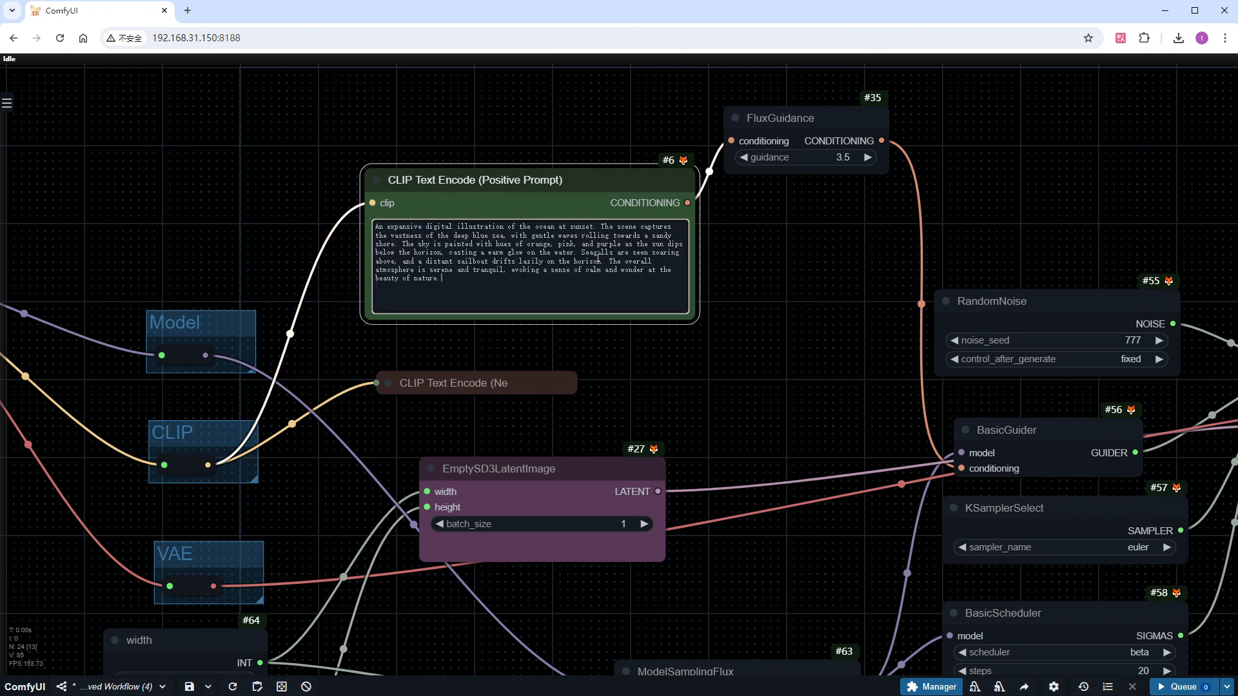
Queue the ocean sunset prompt and inspect the generated panorama up close in the preview
click(1170, 688)
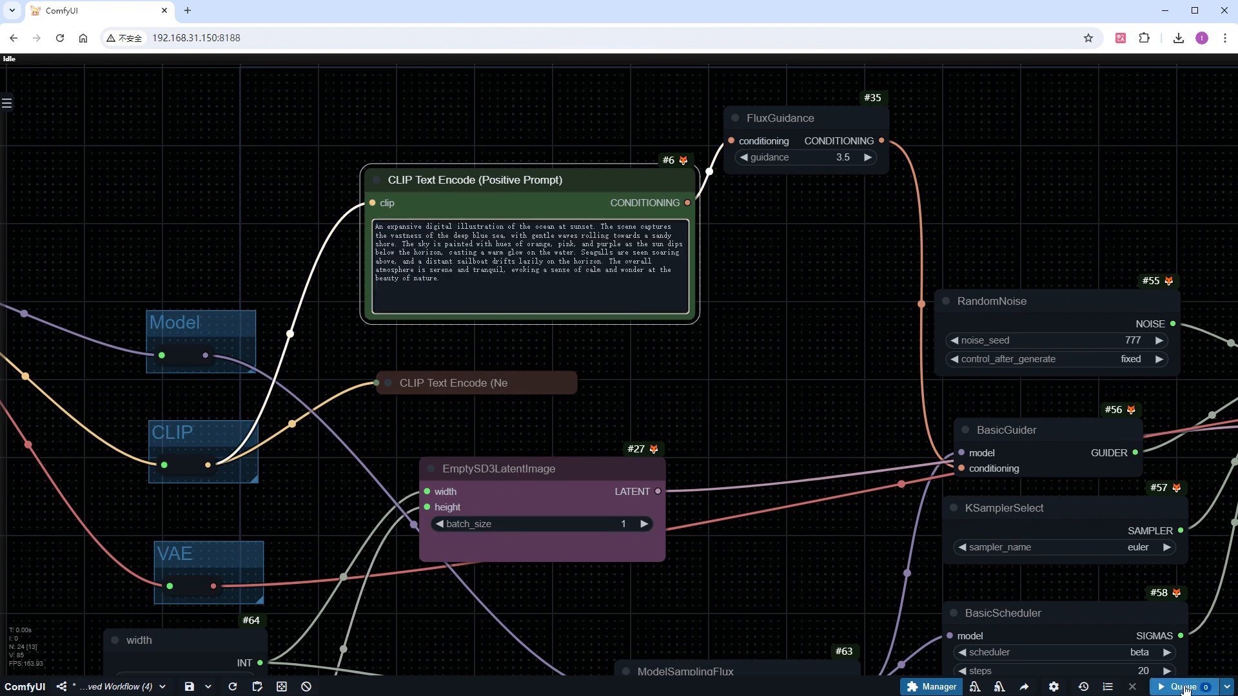
scroll(822, 543, down, 6)
drag(1090, 614, 760, 502)
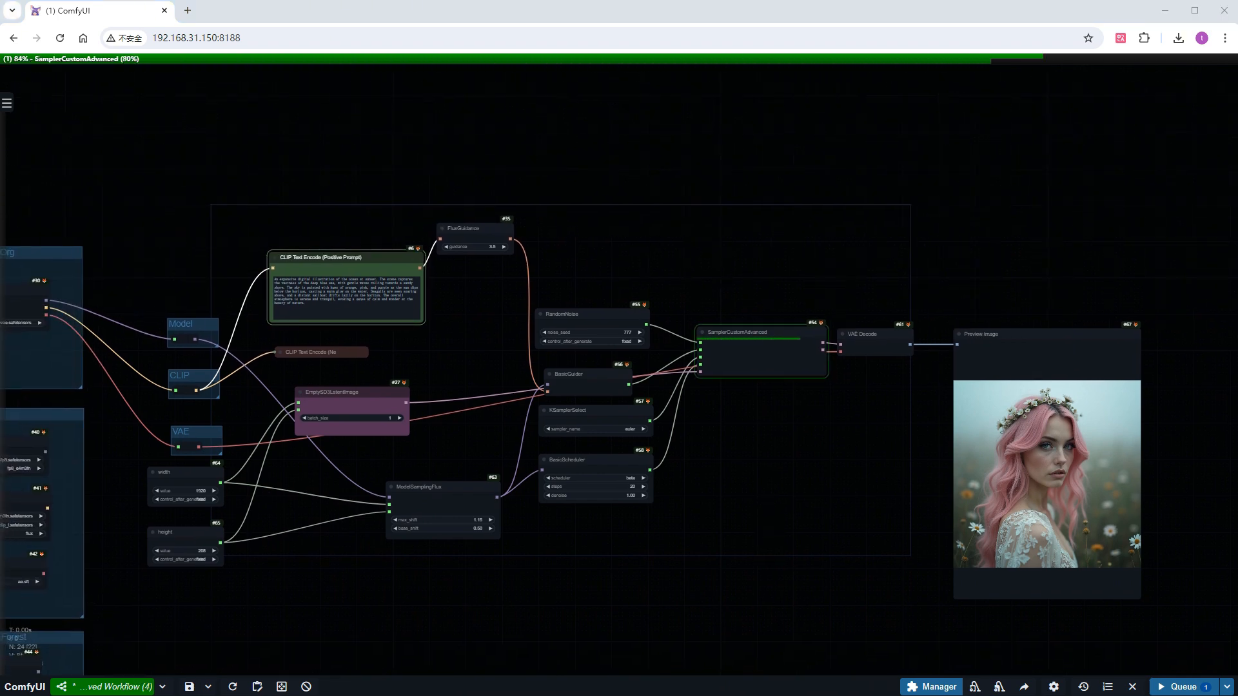
scroll(1127, 476, up, 8)
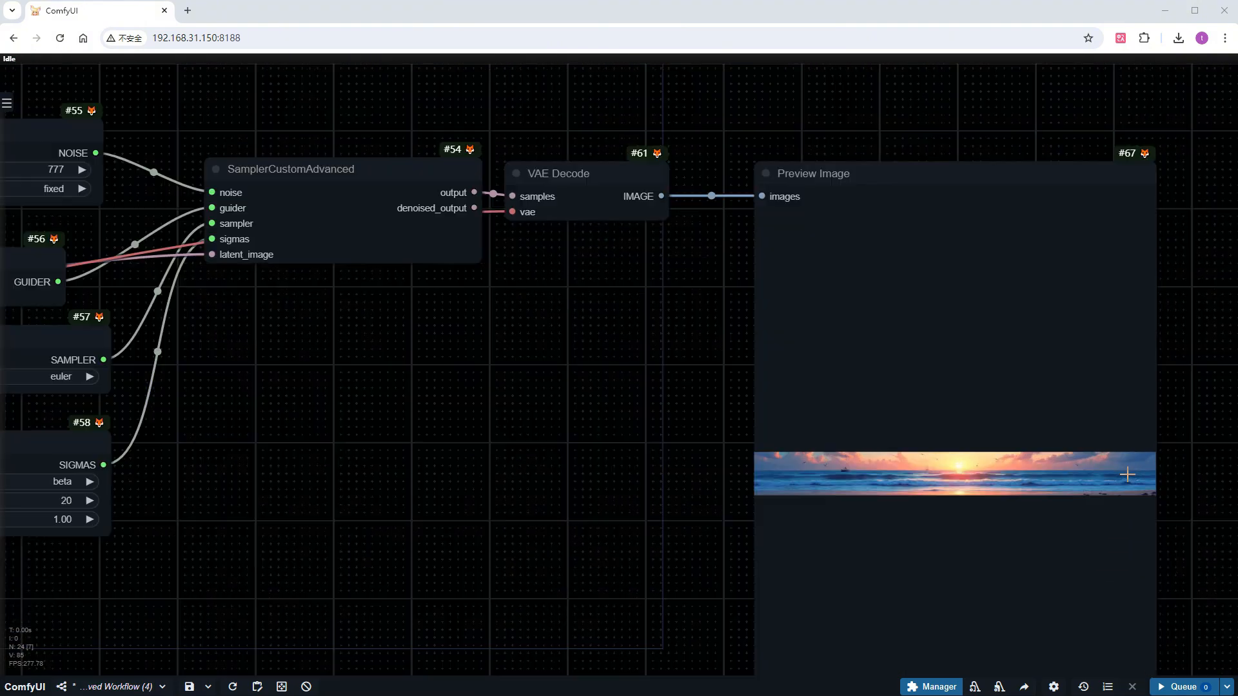
scroll(1127, 475, up, 10)
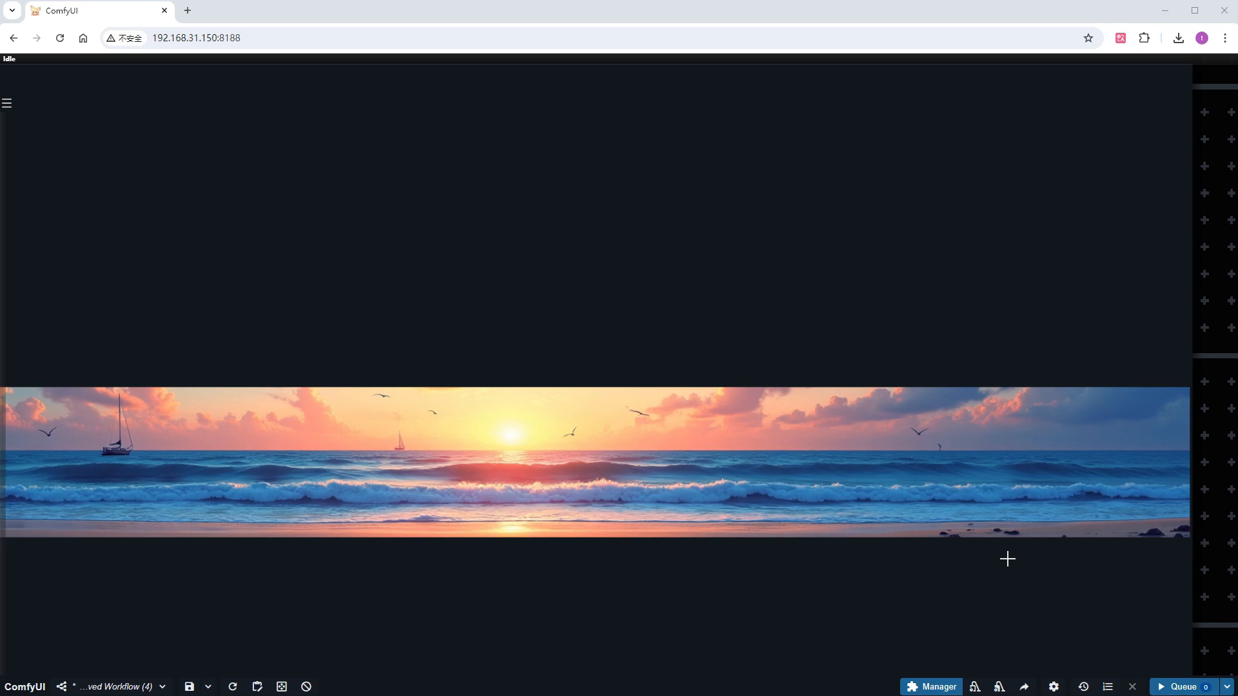
scroll(1007, 558, down, 10)
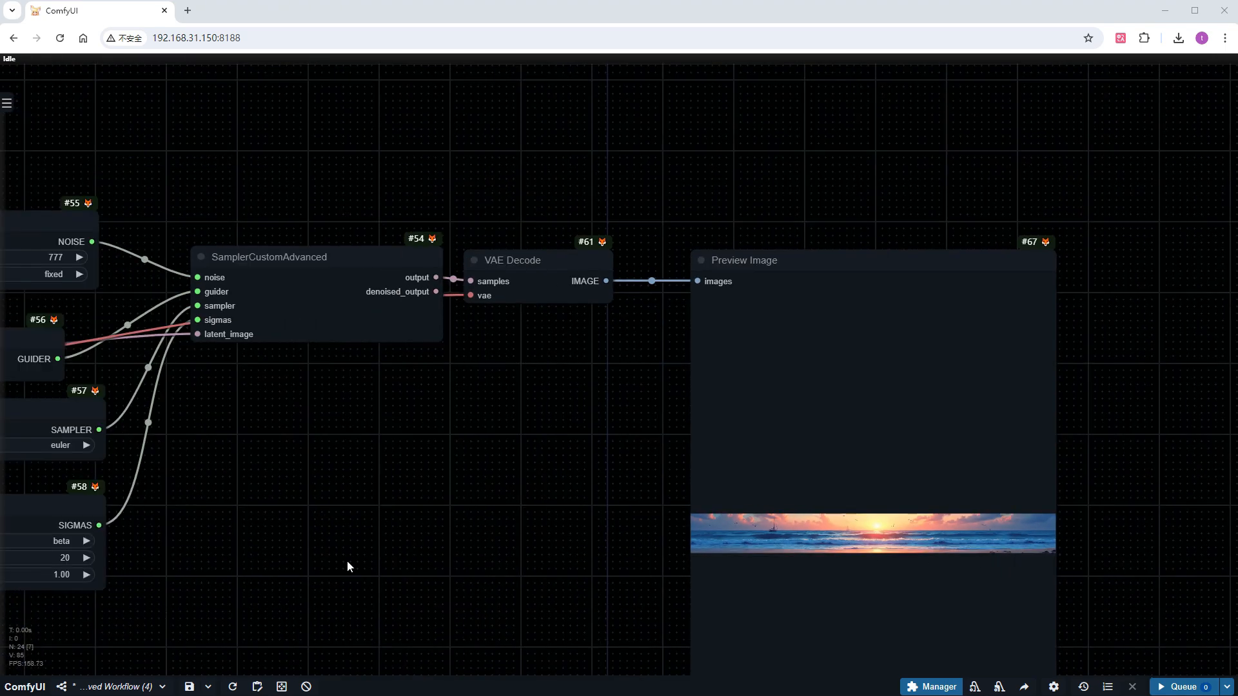
Set the width primitive to 400 and the height primitive to 1600
drag(251, 543, 1188, 394)
drag(355, 555, 550, 553)
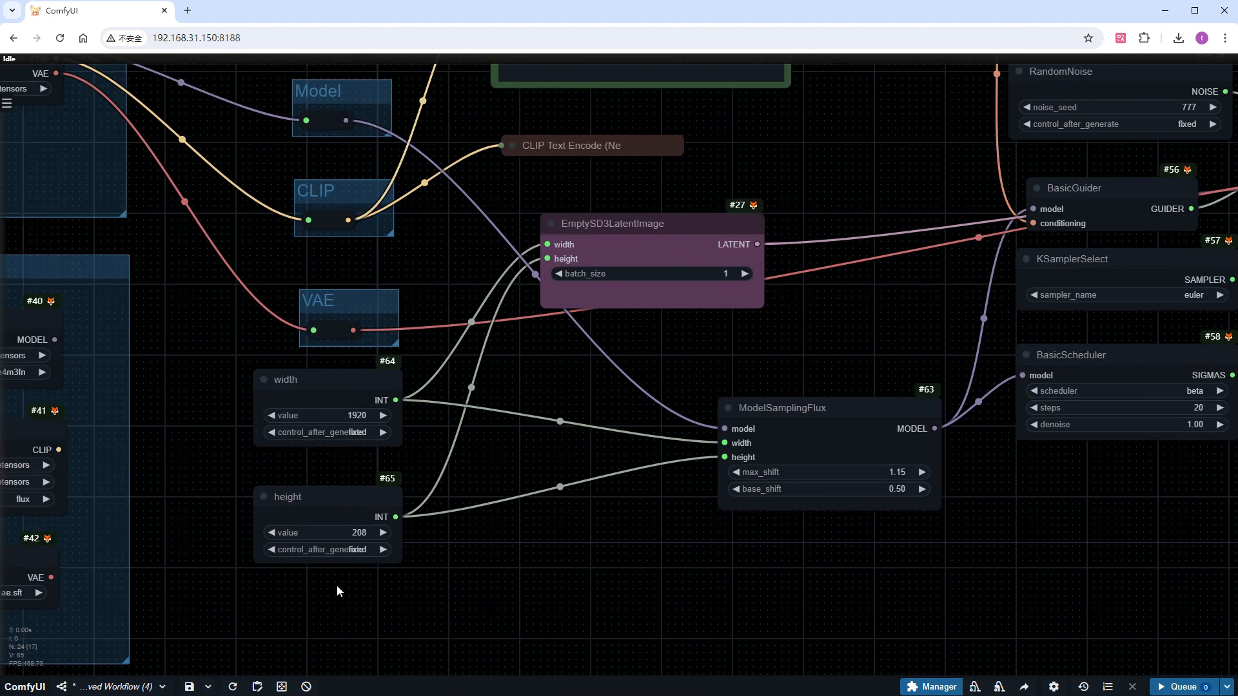
click(350, 415)
text(400)
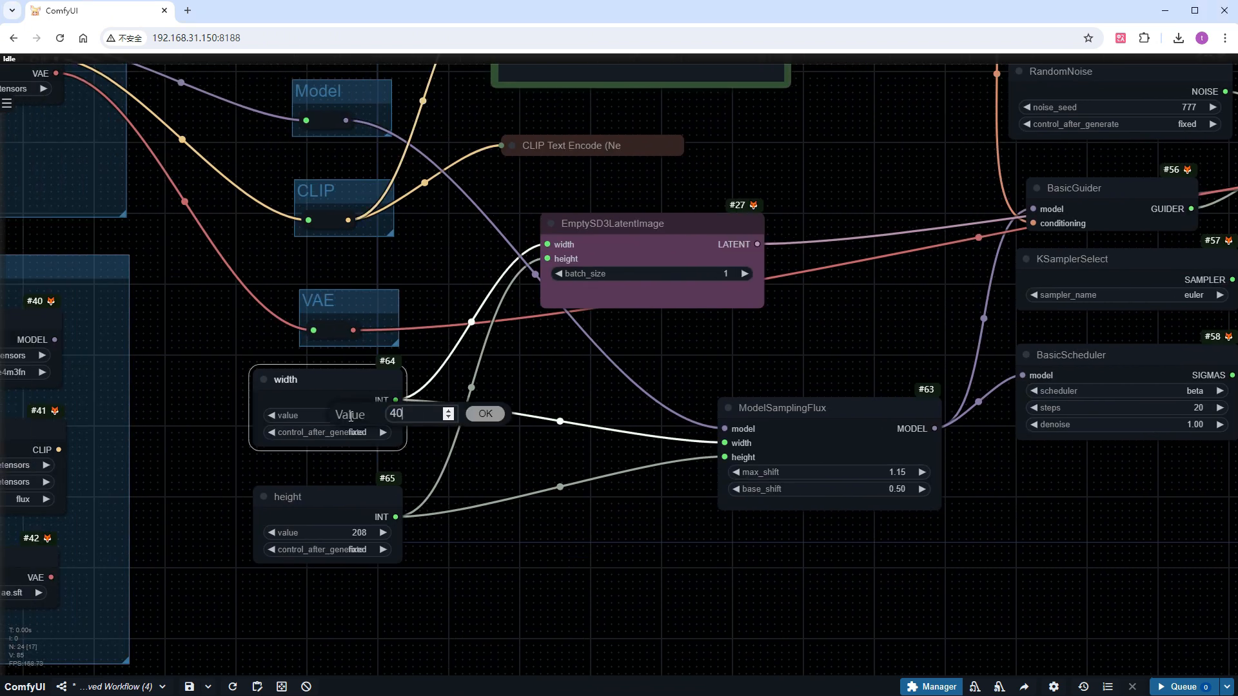
key(Return)
click(354, 533)
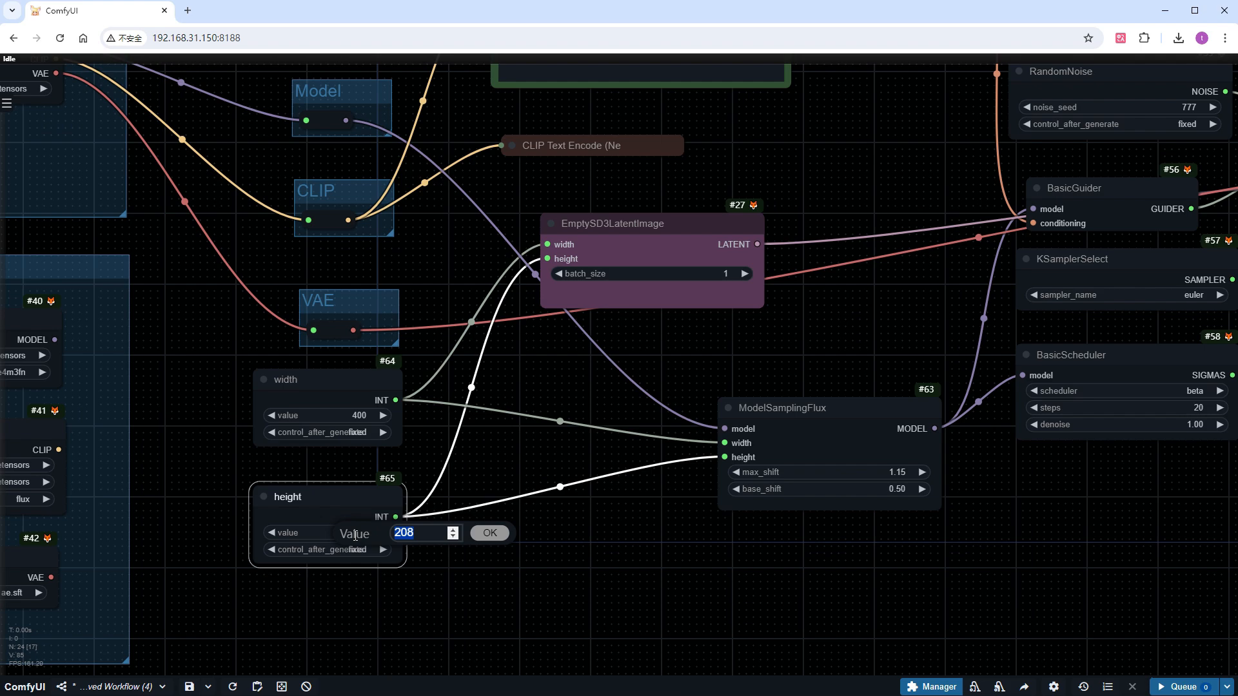
text(1600)
key(Return)
Replace the positive prompt with the one about a cat reaching high with his claws for feathers
drag(834, 196, 661, 449)
click(533, 292)
key(ctrl+a)
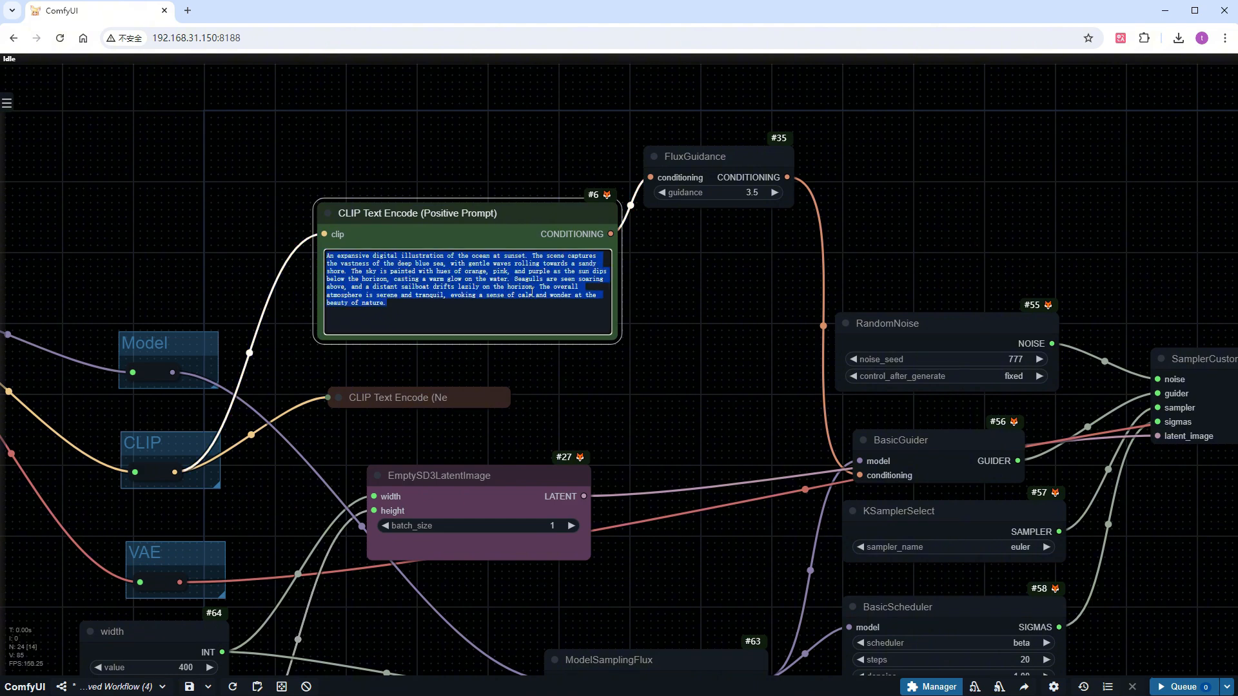
text(a happy leaping cat, reaching high with his claws for feathers)
Queue the cat prompt and inspect the generated tall image up close in the preview
click(1185, 687)
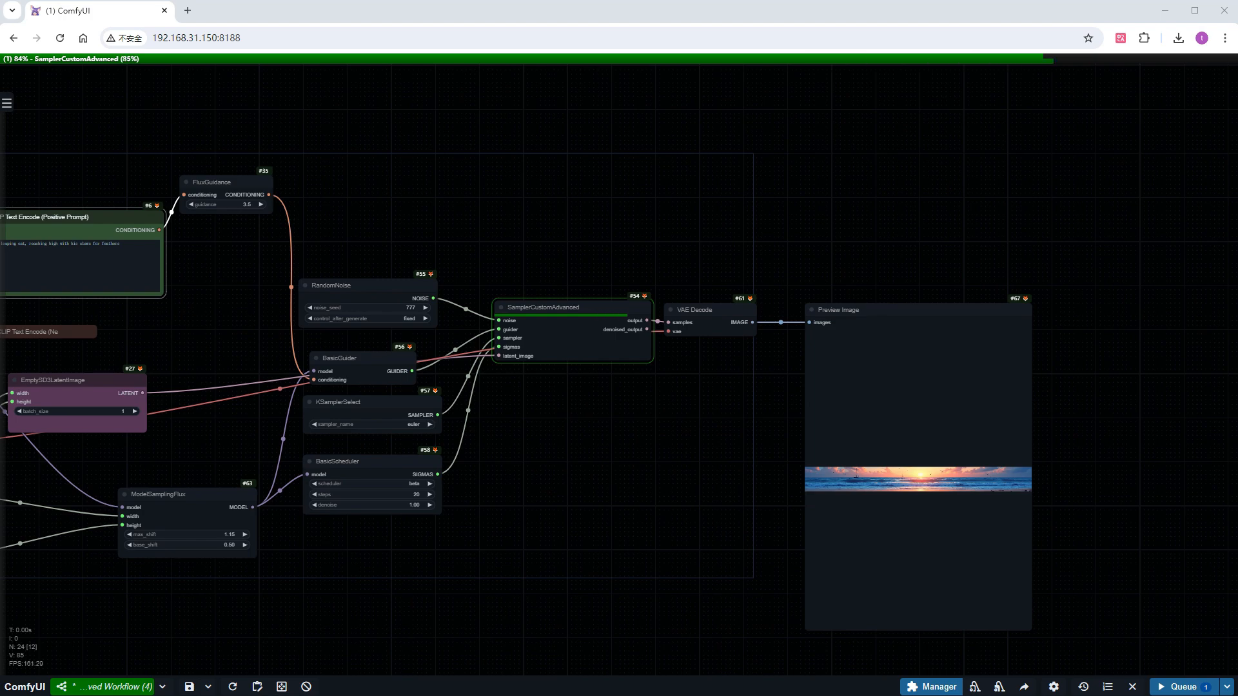
scroll(967, 543, up, 4)
scroll(940, 493, up, 5)
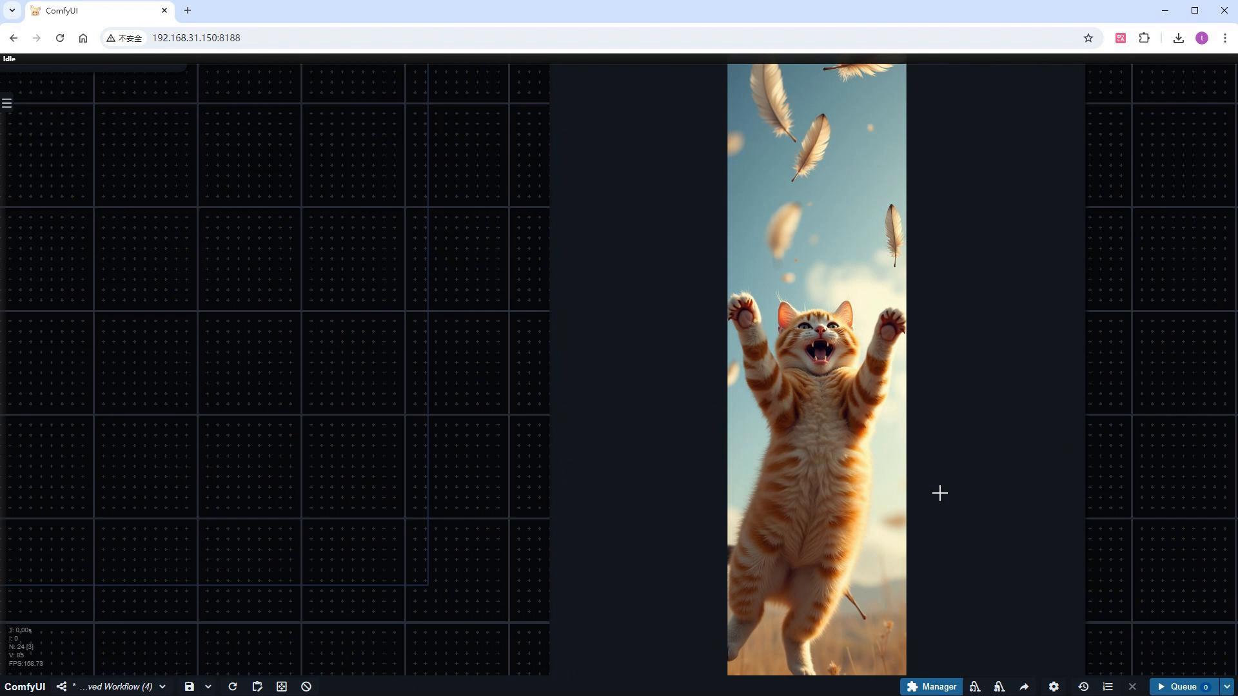
scroll(939, 493, down, 10)
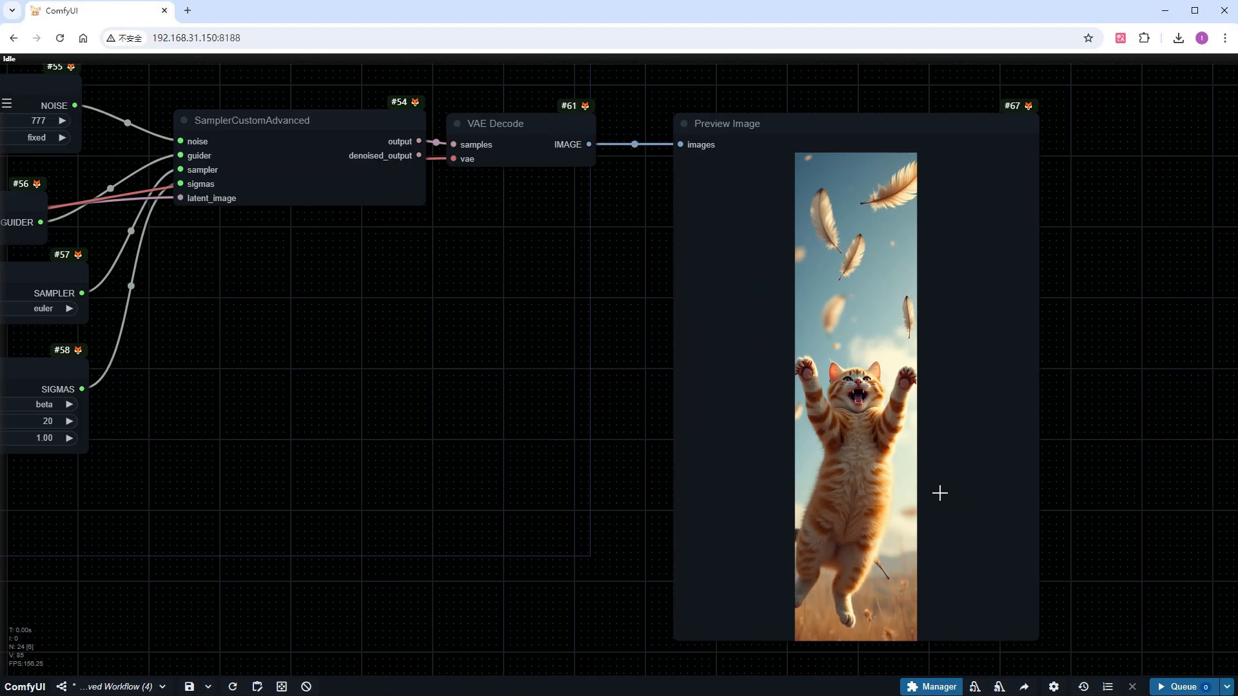
Set both the width primitive and the height primitive to 1024
drag(409, 530, 927, 442)
scroll(547, 372, up, 10)
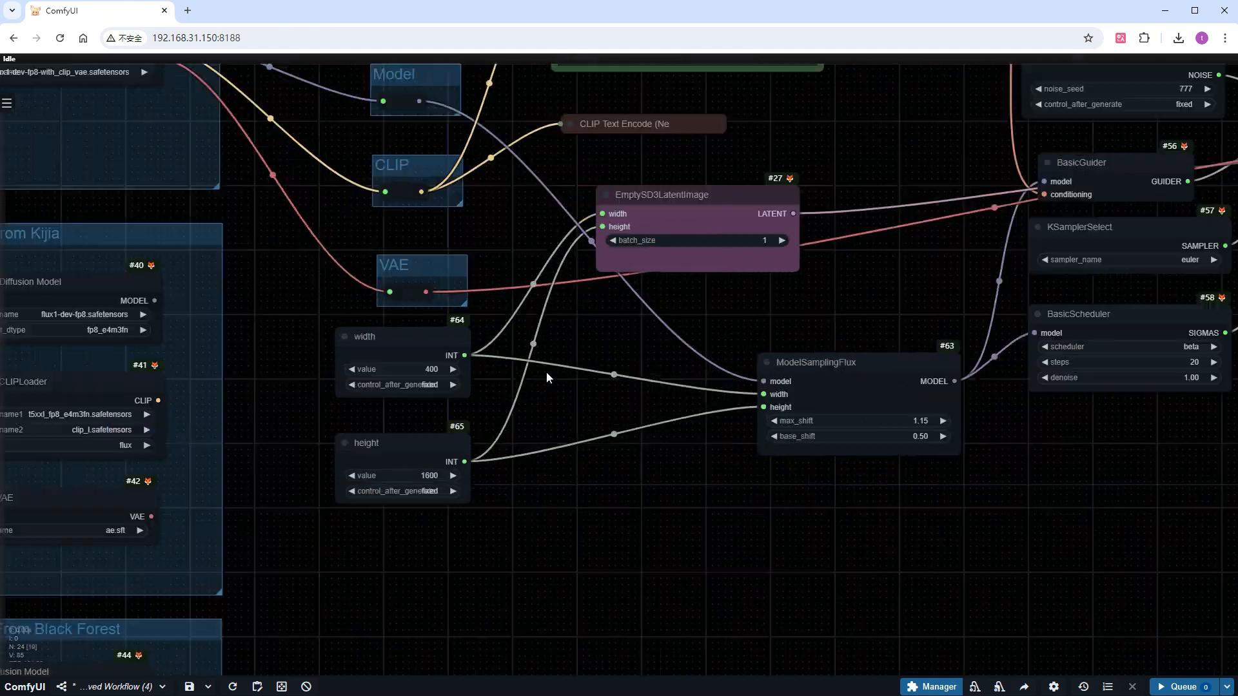
click(346, 378)
text(1024)
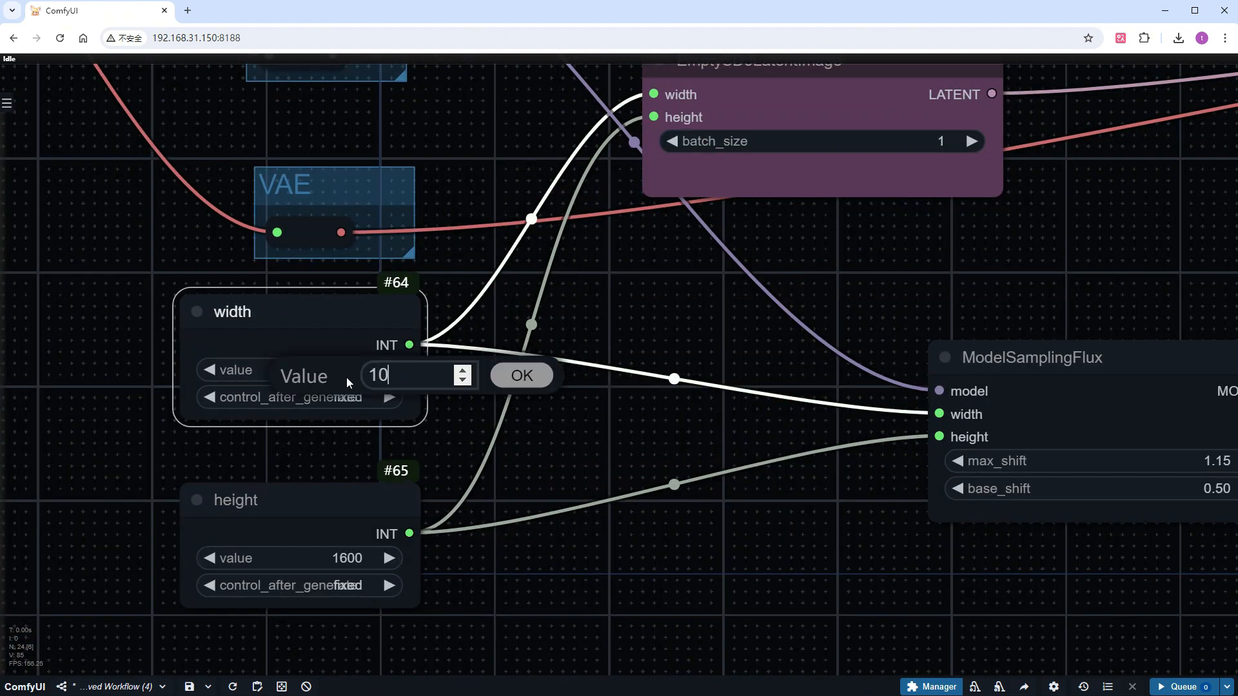
key(Return)
click(322, 551)
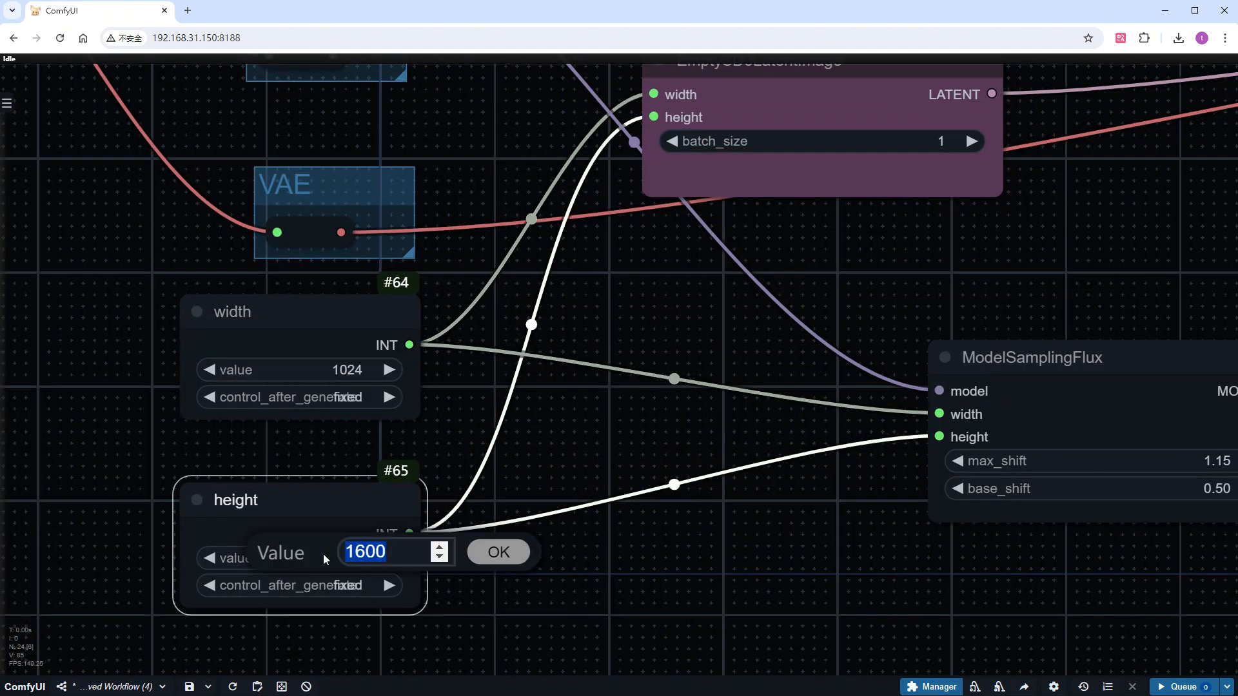
text(1024)
key(Return)
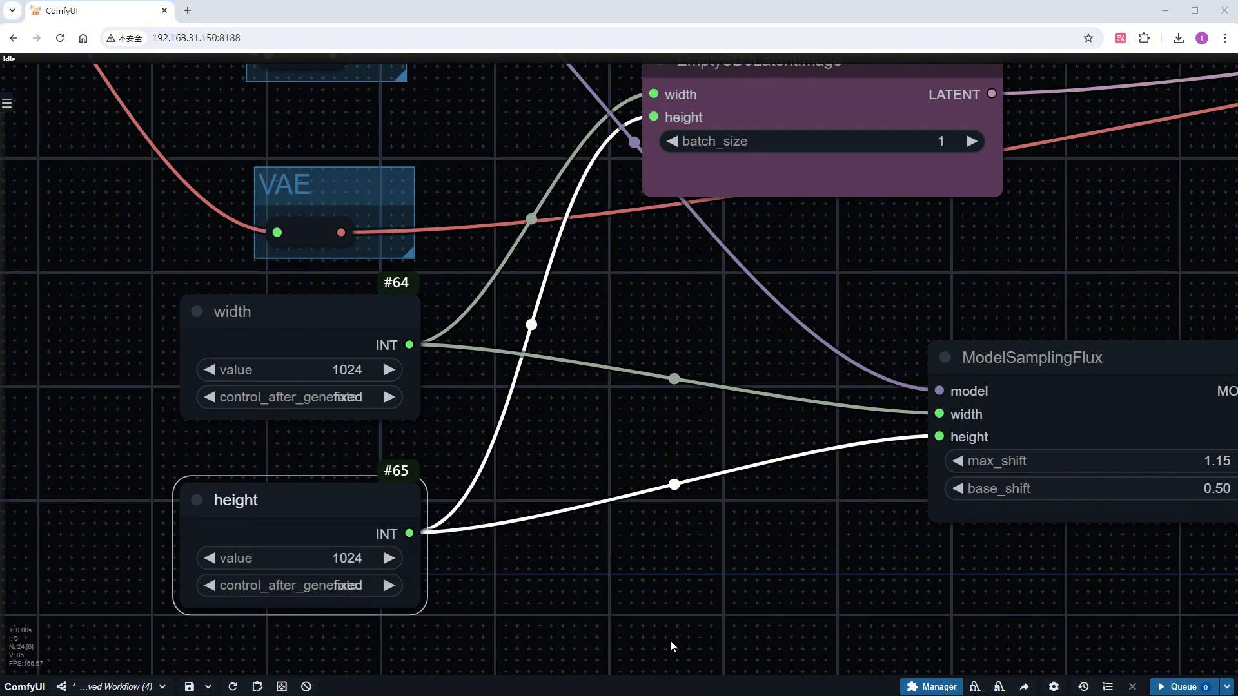
Replace the positive prompt with "A round vector sheep head profile logo for a YouTuber with the text "Sheep Mie" on the front."
scroll(672, 638, down, 3)
drag(974, 244, 578, 548)
click(449, 303)
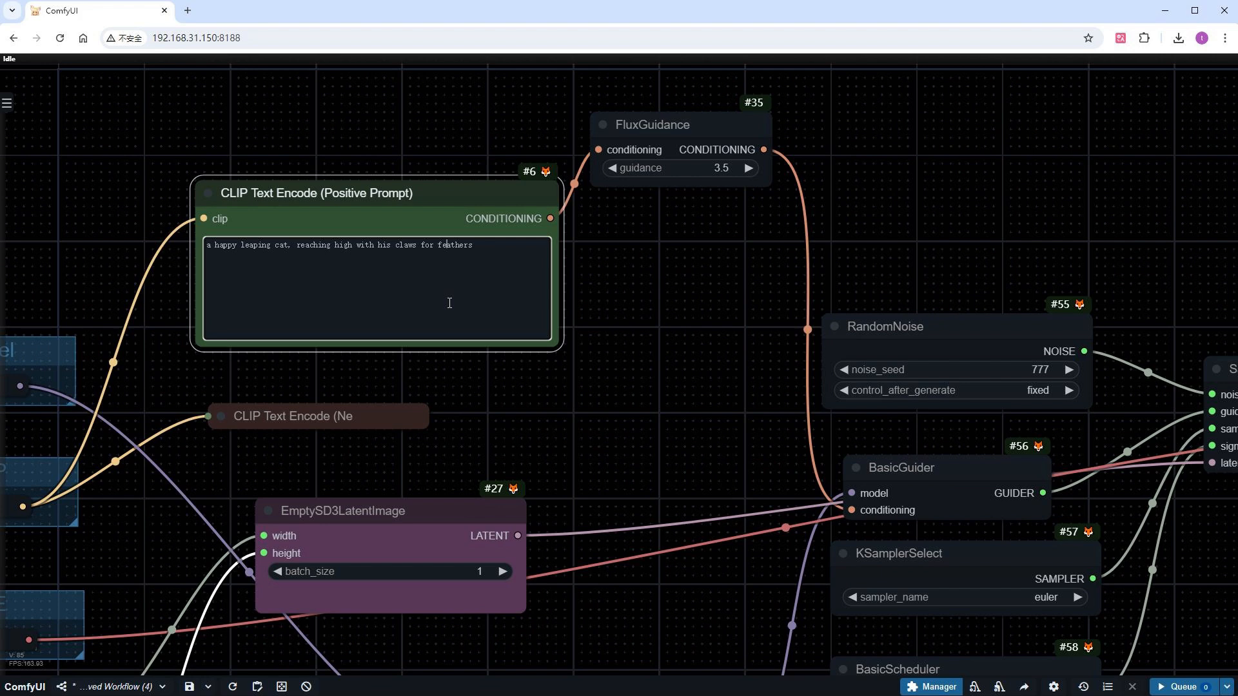
key(ctrl+a)
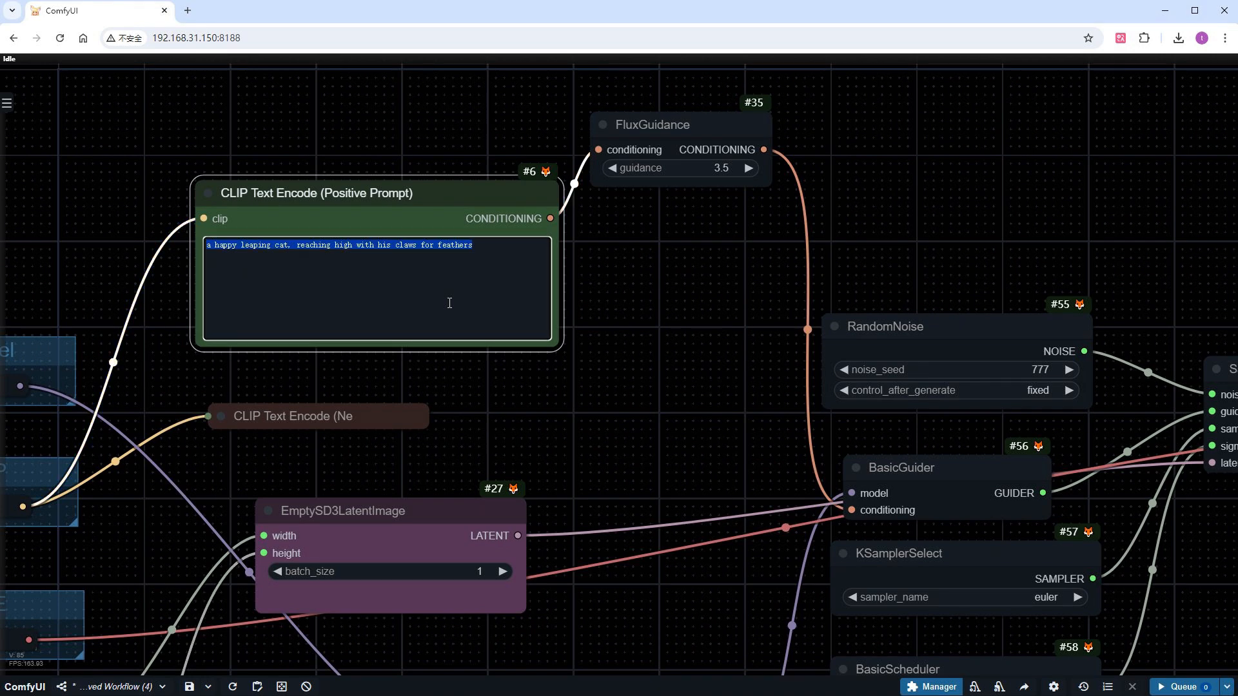
text(A round vector sheep head profile logo for a YouTuber with the text "Sheep Mie" on the front.)
Queue the sheep logo prompt and bring the preview image into view
click(1184, 687)
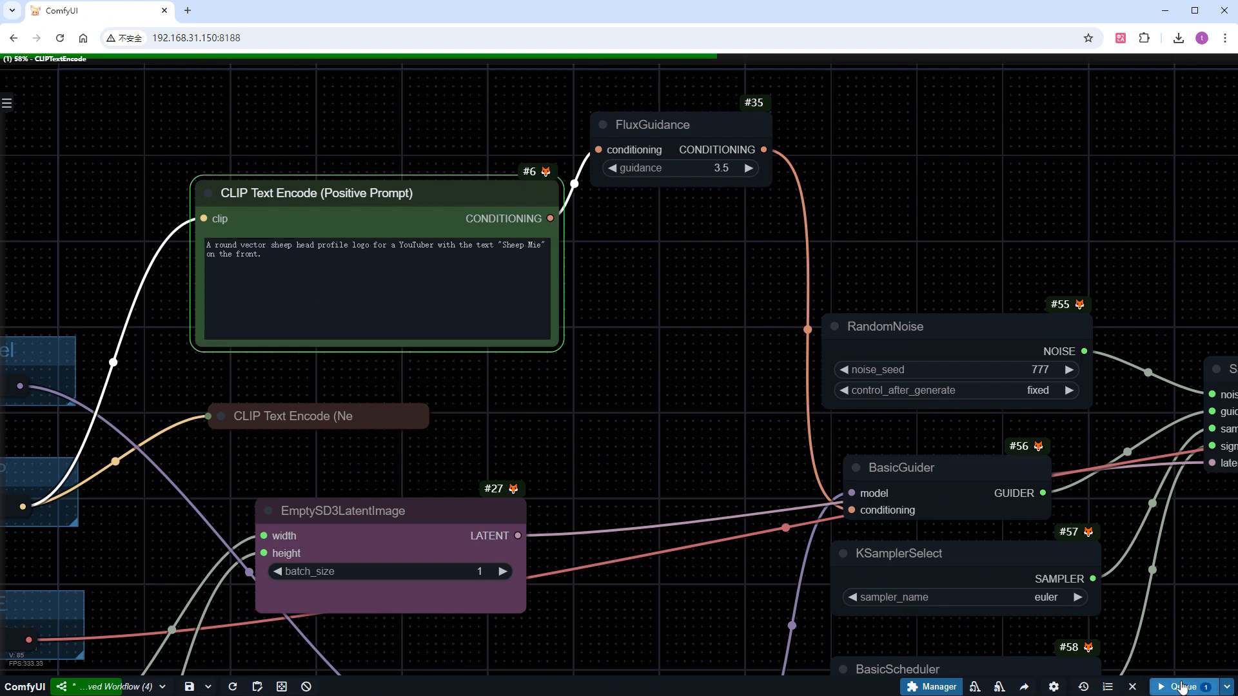
scroll(1178, 627, down, 4)
drag(1178, 627, 276, 392)
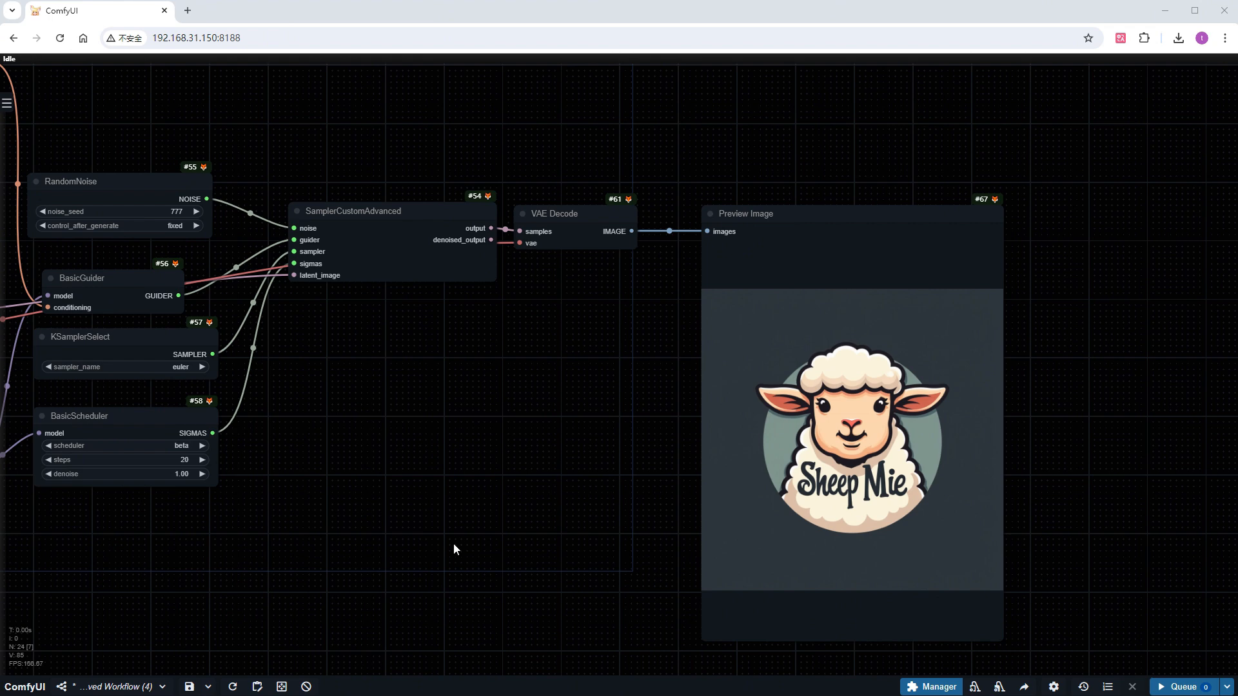
Replace the positive prompt with the PowerPoint slide one titled "Flux AI has new skills" with three bullet points
drag(269, 544, 807, 644)
click(259, 245)
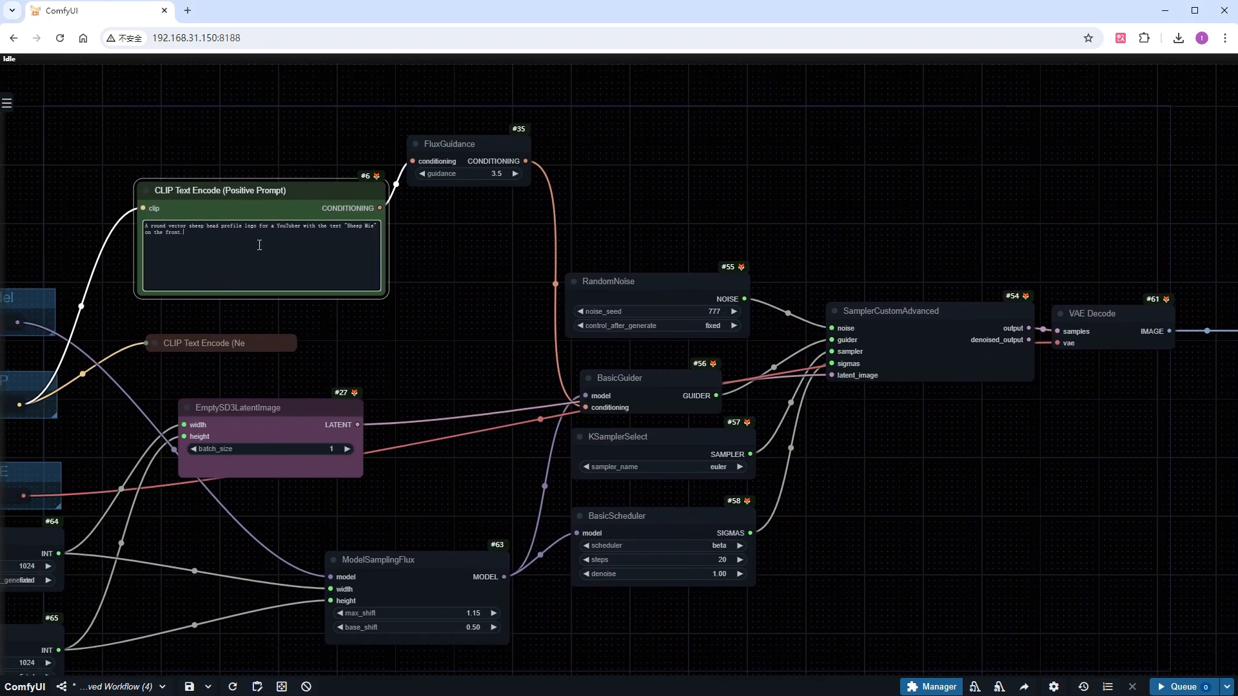
key(ctrl+a)
text(powerpoint presentation, the slide title says "Flux AI has new skills", three bullet points, "good at text", "prompt comprehension", "amazing images")
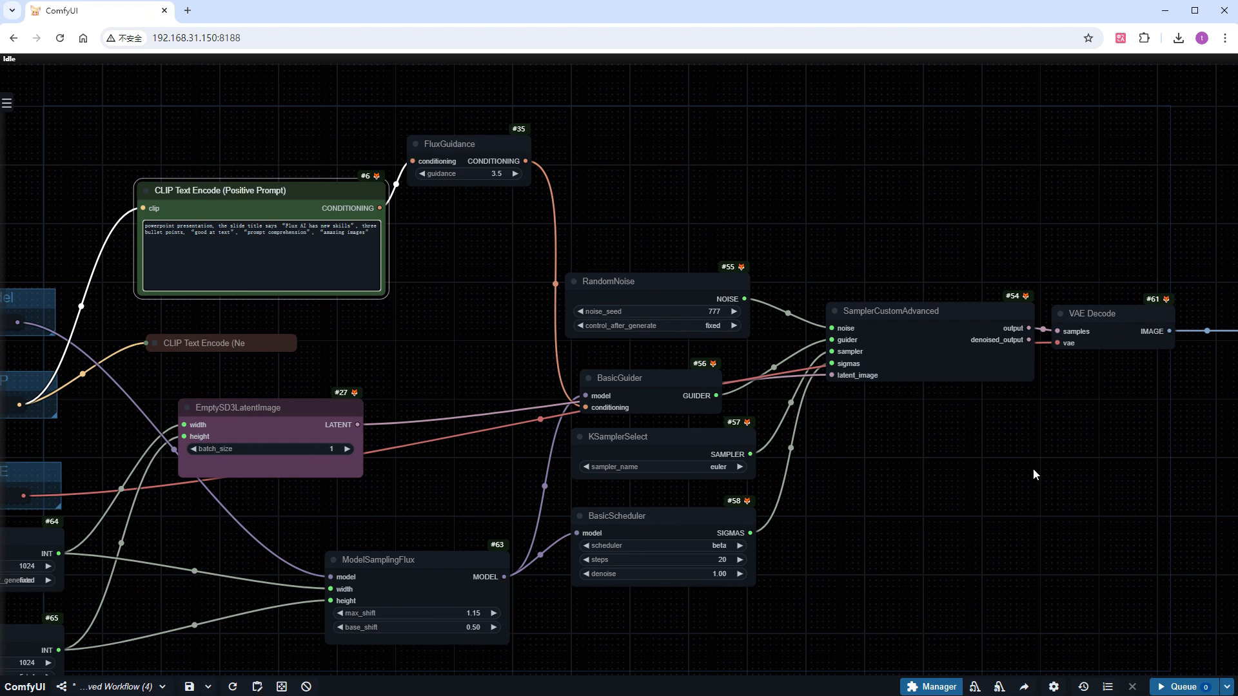
Queue the PowerPoint slide prompt and inspect the generated image in the preview
click(1193, 689)
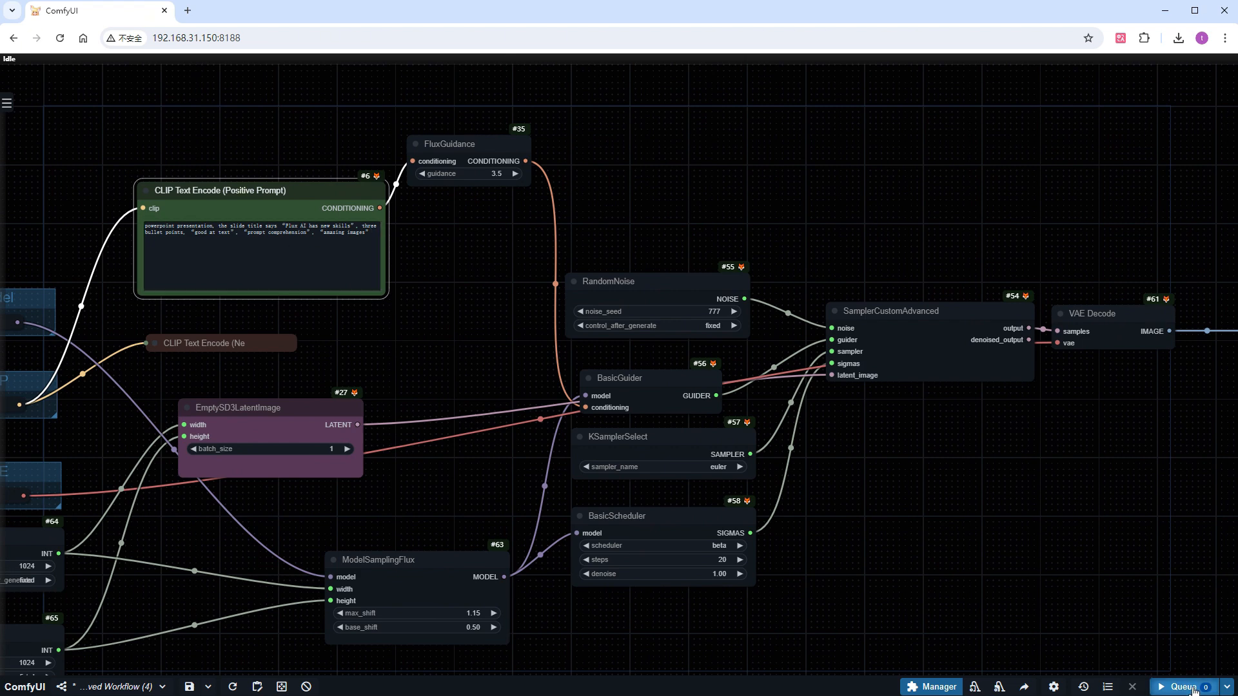
scroll(1099, 583, down, 1)
drag(1094, 580, 744, 479)
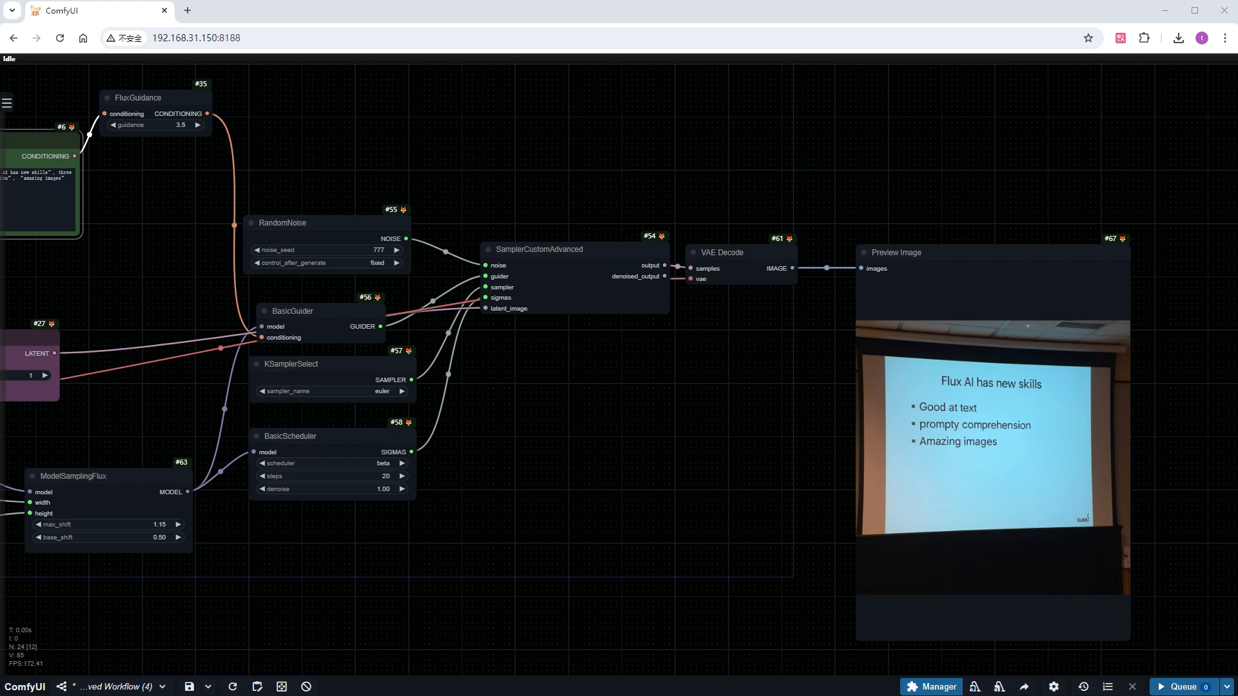
scroll(1152, 426, up, 2)
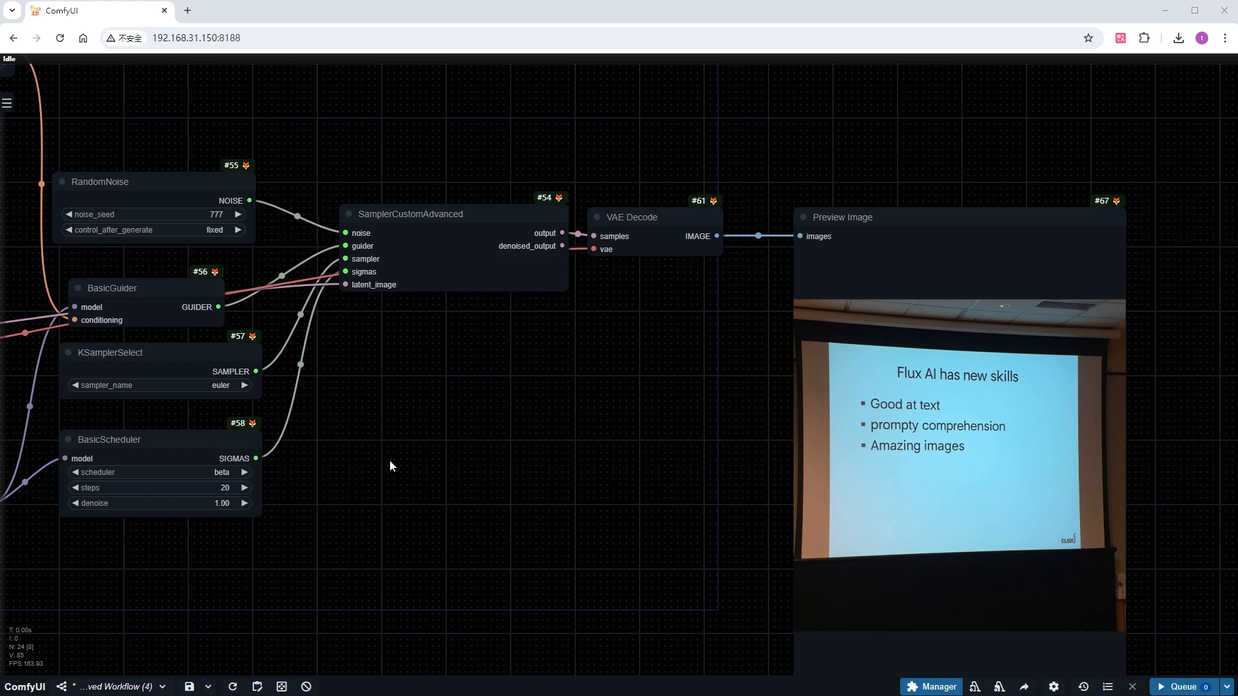
Replace the positive prompt with the whimsical illustration of a kitten holding a rat and a dog holding a duck in red and blue chairs
drag(367, 440, 929, 561)
click(349, 265)
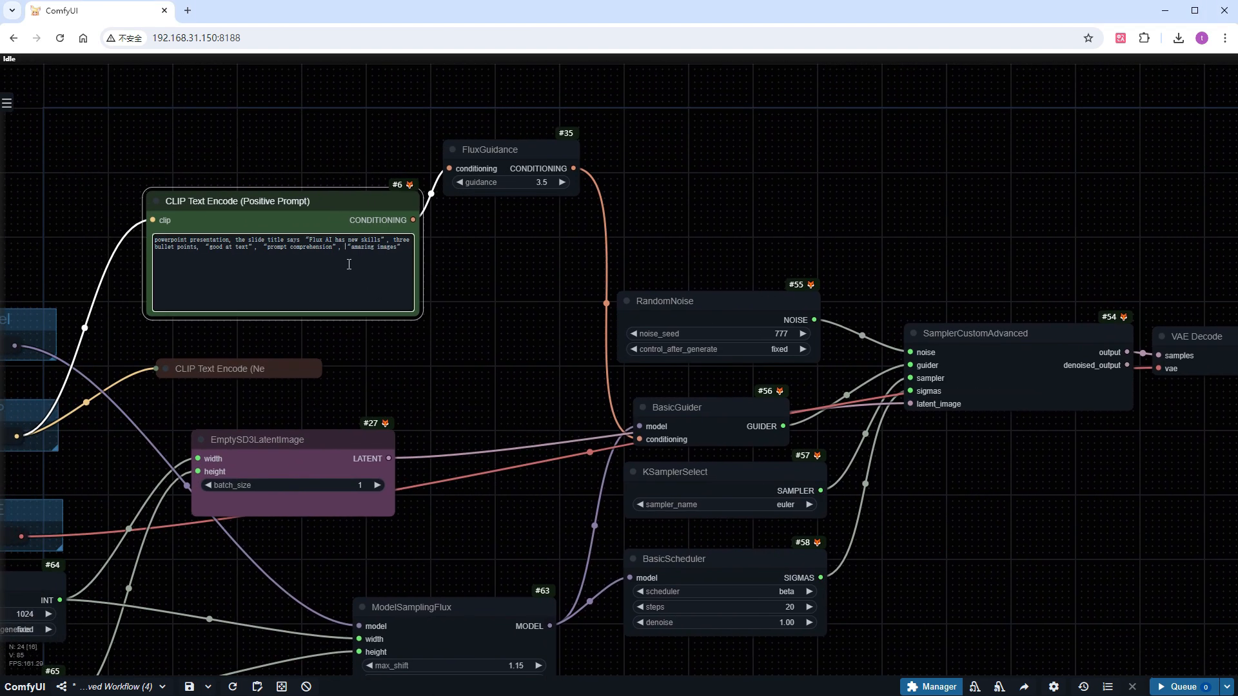
key(ctrl+a)
text(A whimsical illustration featuring a kitten holding a rat sitting in a red chair and a dog holding a duck while sitting in a blue chair. The kitten has a speech bubble saying 'What are we even doing?'. The scene is drawn with playful, flowing lines and vibrant, pastel colors. The characters have exaggerated, expressive features and are surrounded by a simple, light-hearted background)
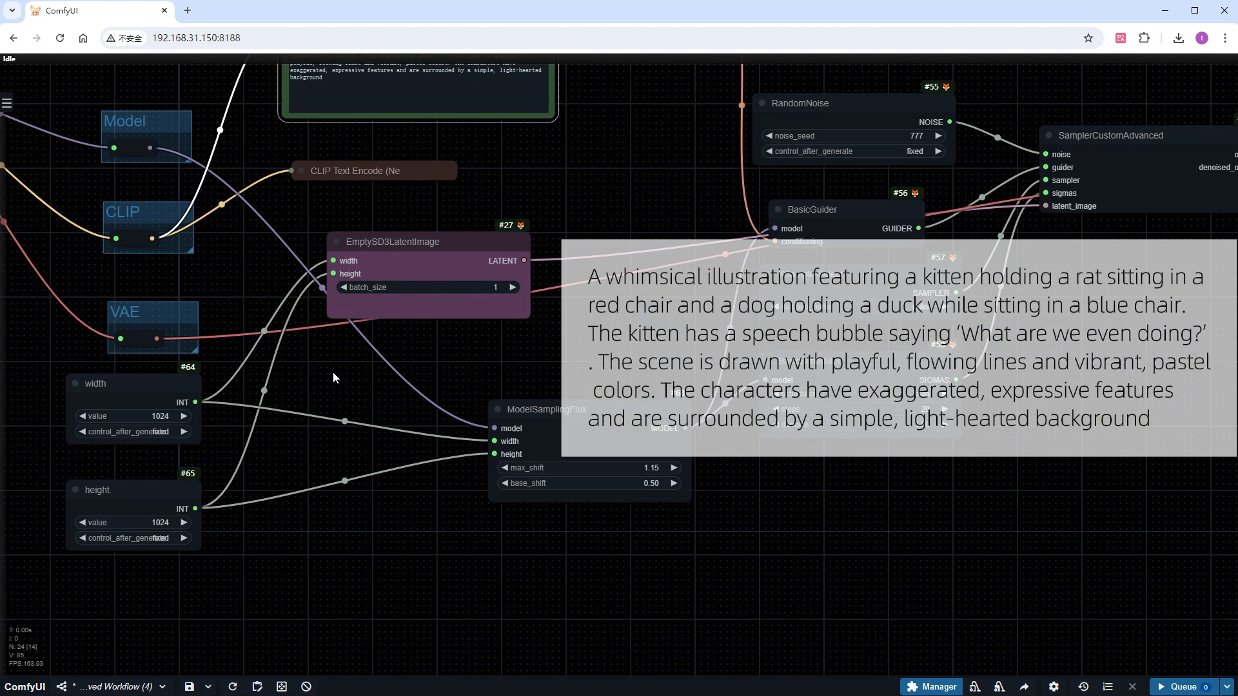
Set the width primitive to 1536, queue the kitten and dog prompt and bring the preview into view
drag(184, 597, 334, 441)
click(156, 454)
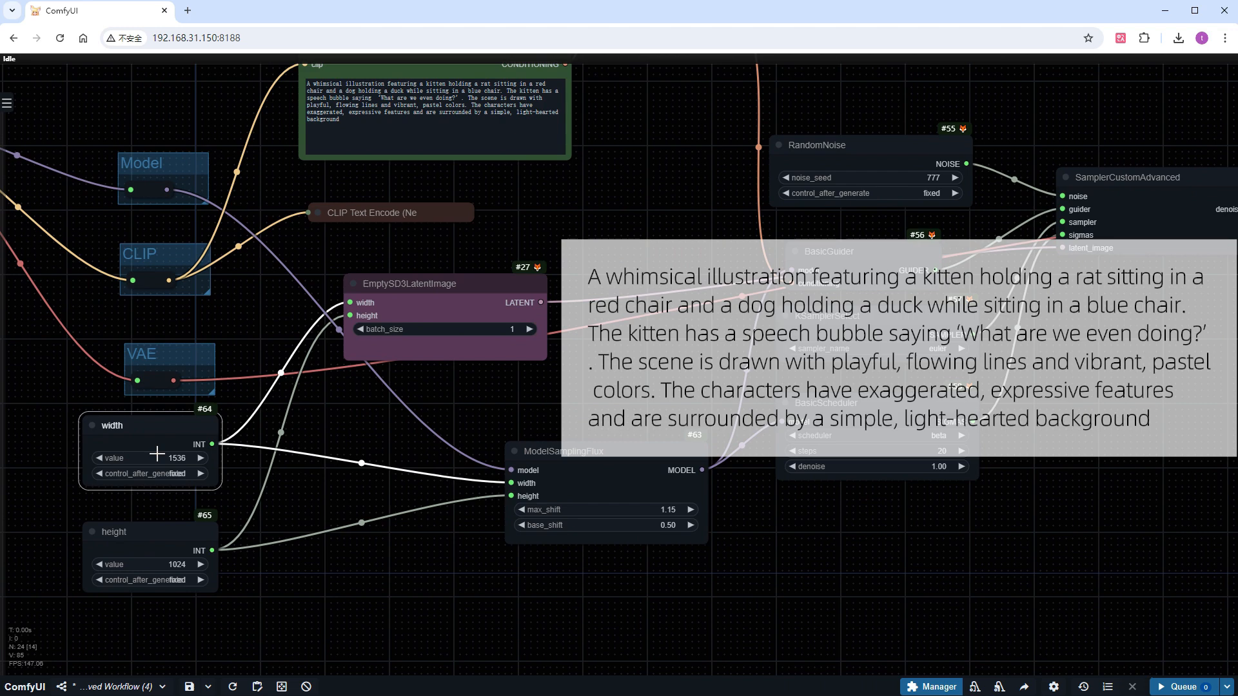
click(1180, 687)
scroll(1216, 484, down, 1)
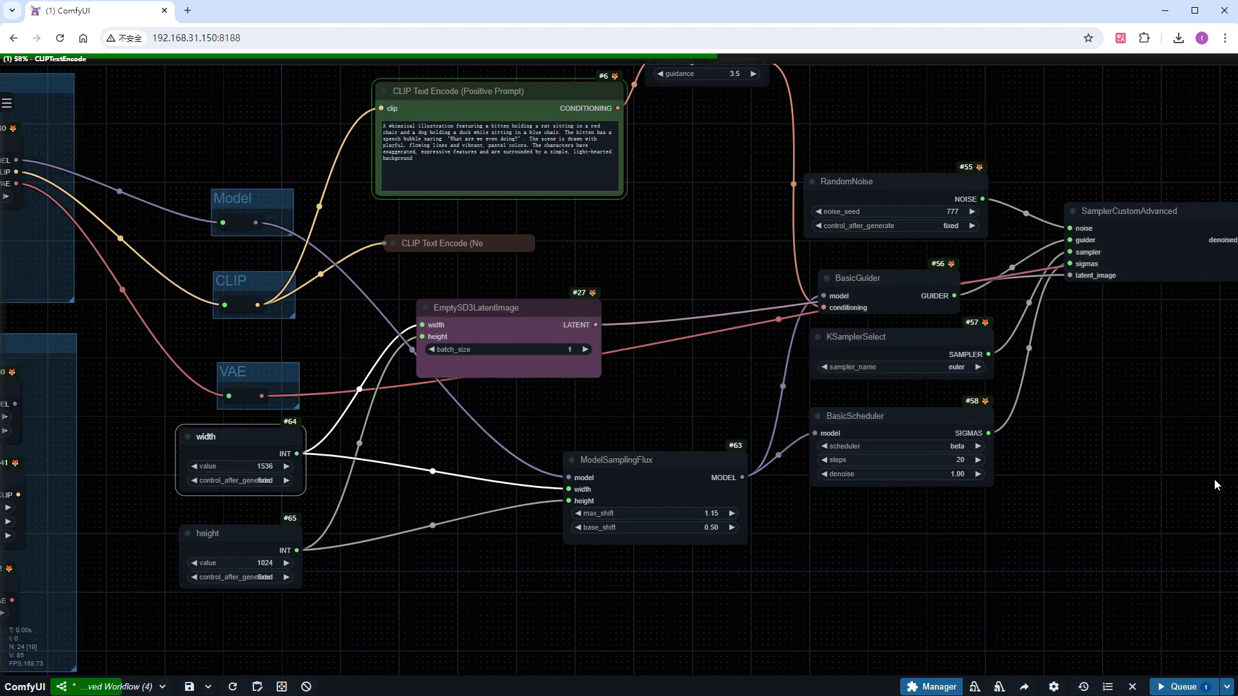
drag(1216, 485, 312, 485)
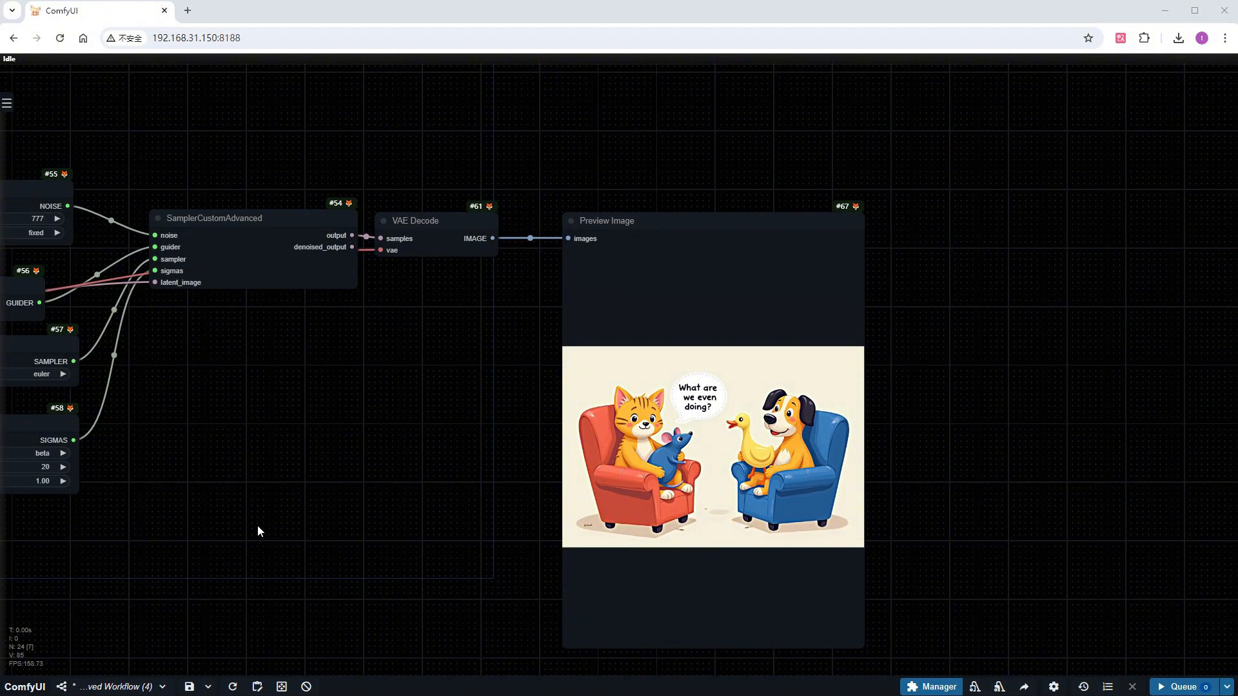
Replace the positive prompt with "American newspaper front page of a modern lady"
drag(257, 524, 1019, 526)
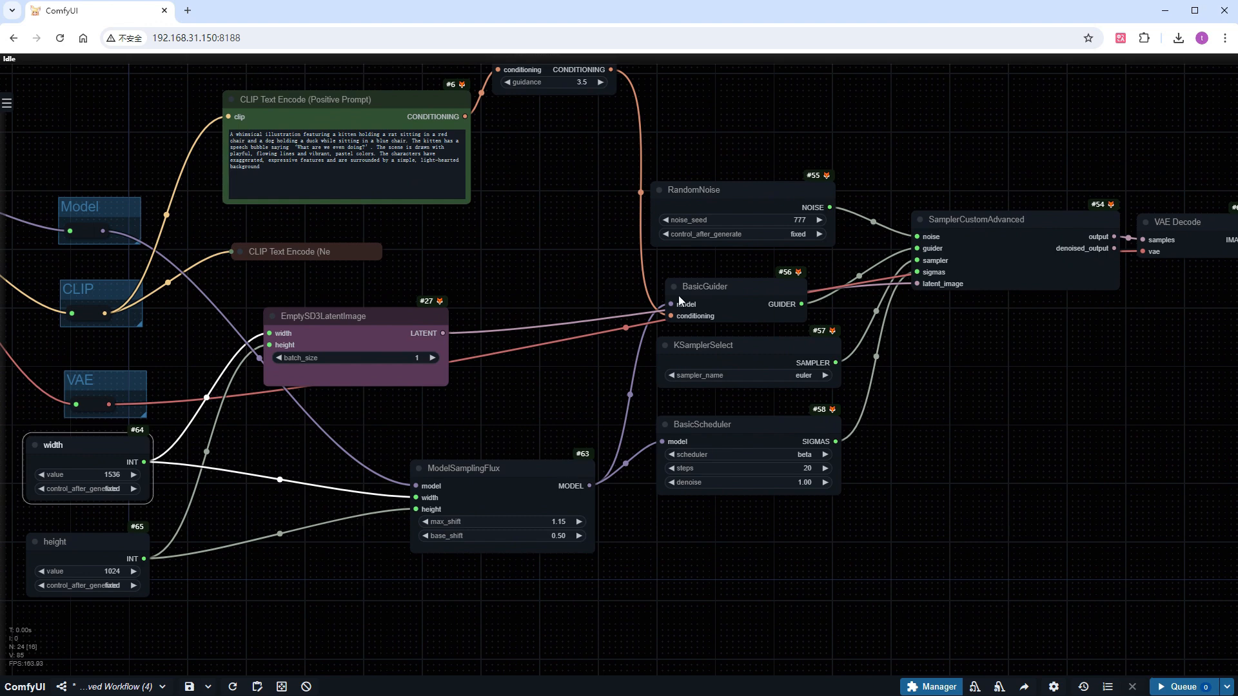
click(407, 153)
key(ctrl+a)
text(American newspaper front page of a modern lady)
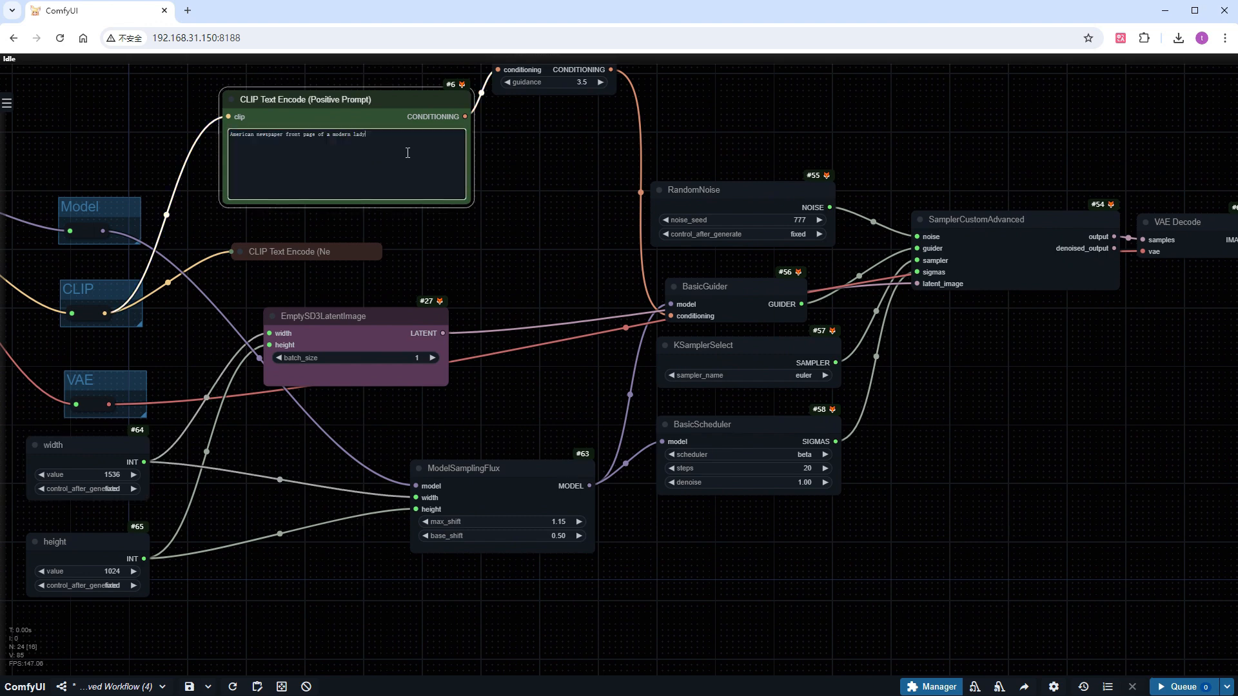
Set the width primitive to 1024 and the height primitive to 1536
click(98, 474)
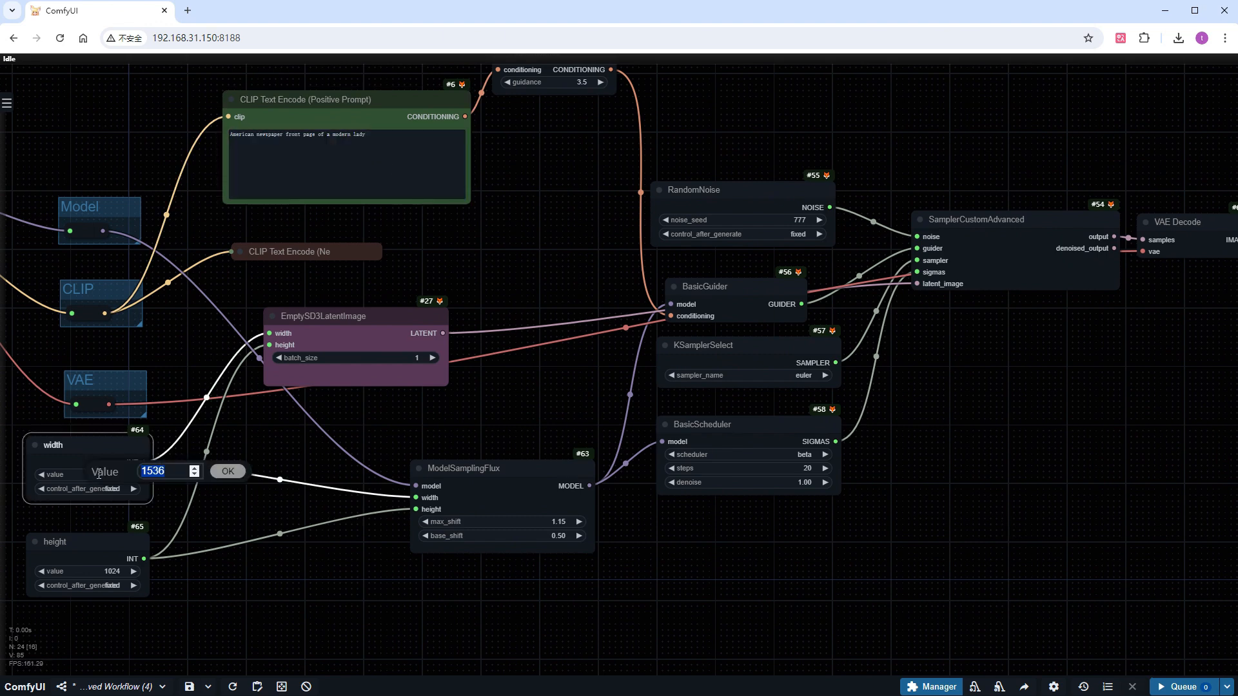
text(1024)
key(Return)
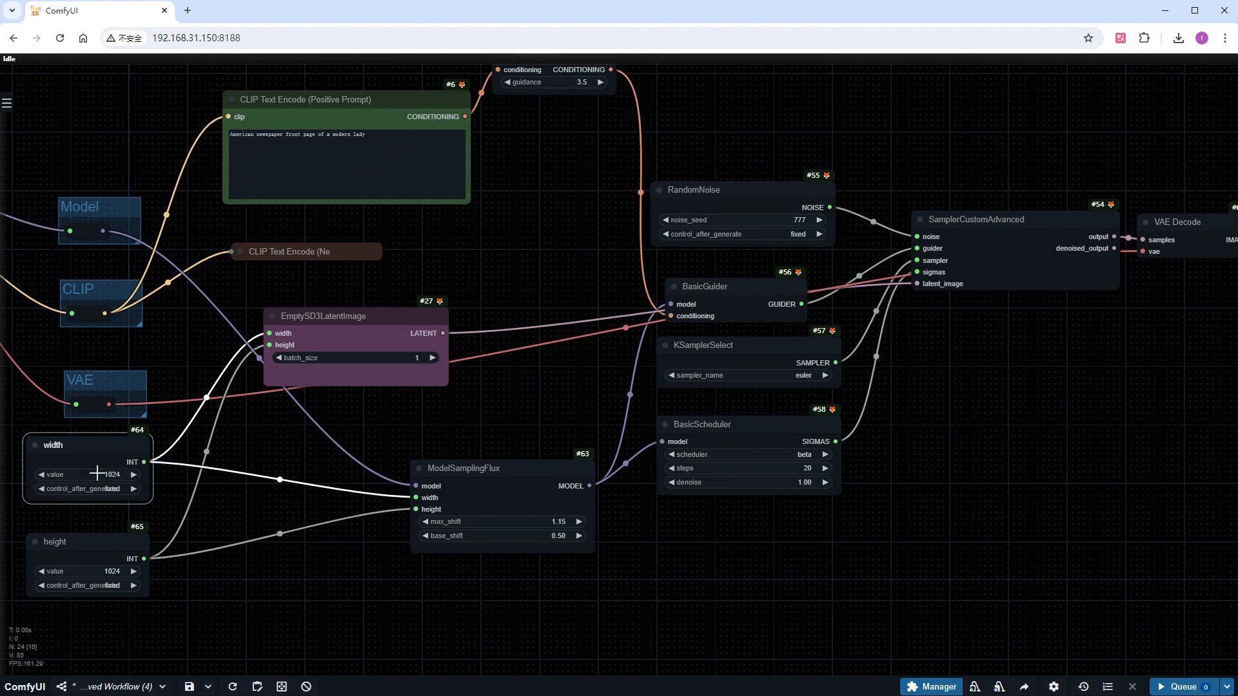
click(104, 572)
text(1024)
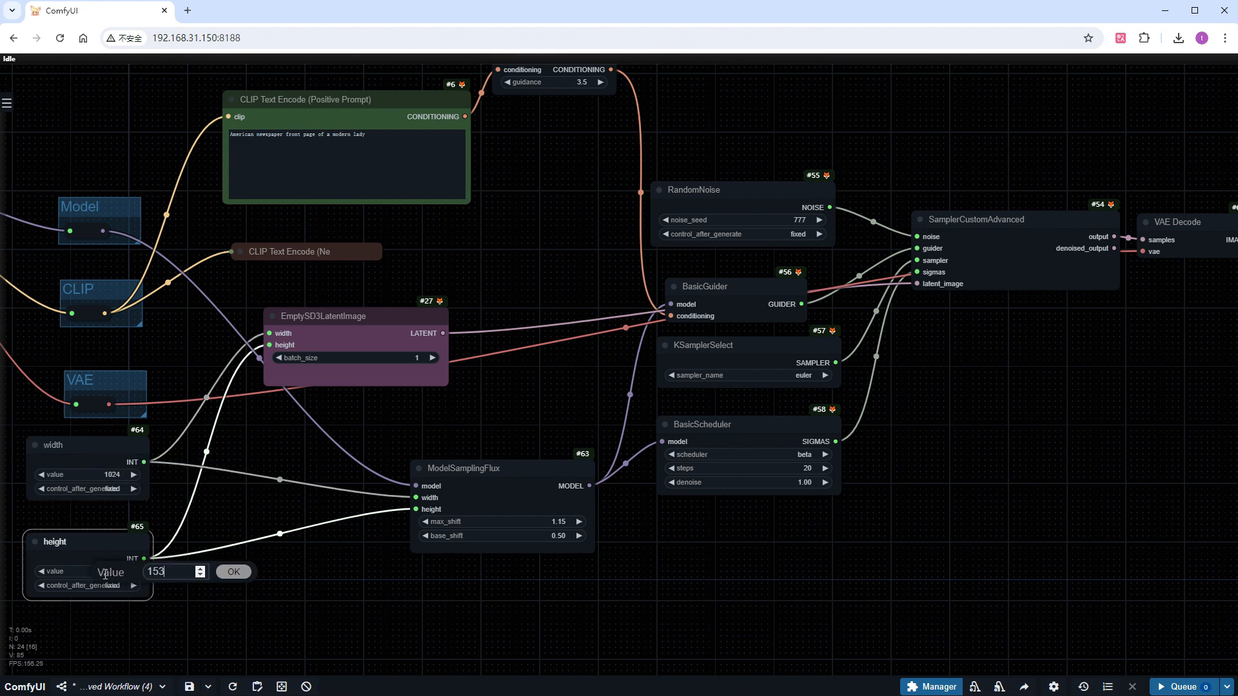
key(Return)
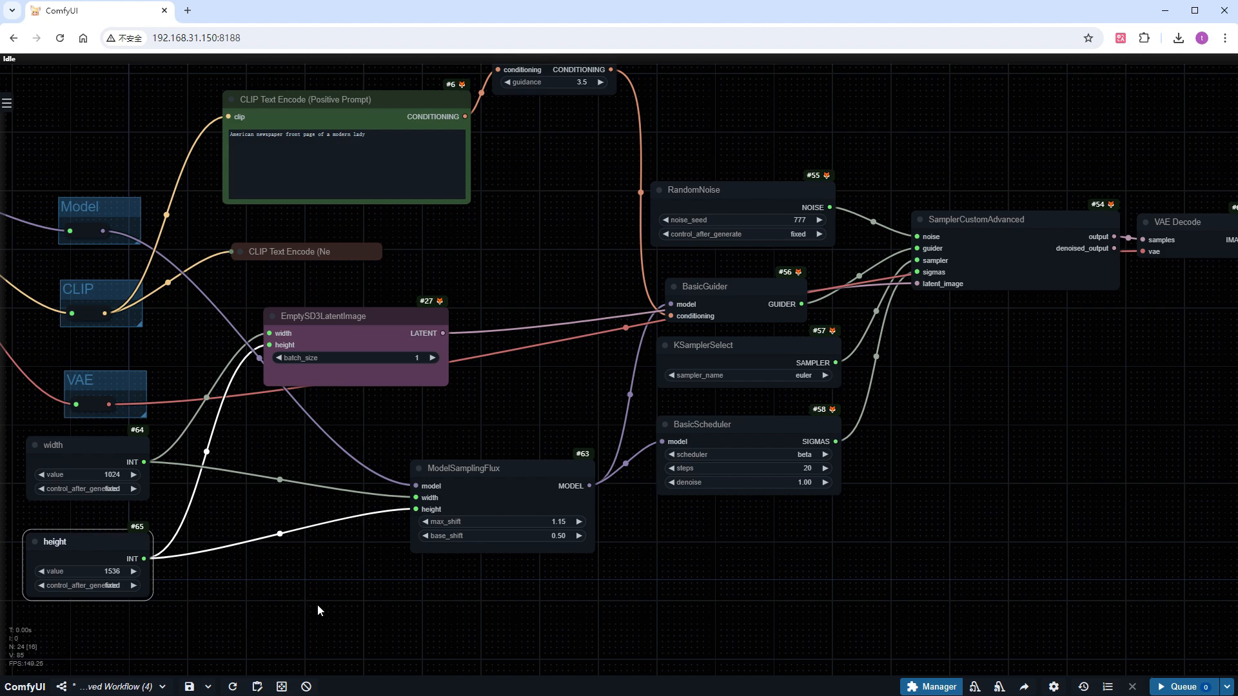
Queue the newspaper front page prompt and bring the preview image into view
click(1183, 686)
drag(1139, 503, 408, 480)
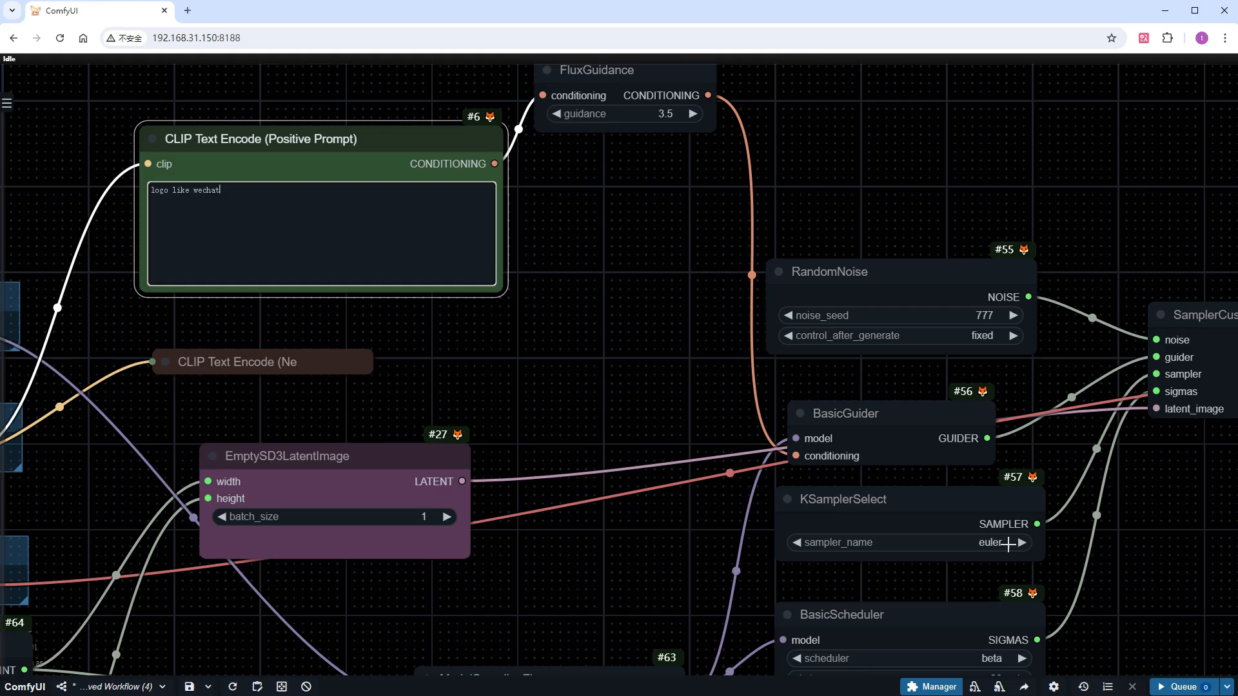
Queue the "logo like wechat" prompt and move over to the preview image
click(1184, 687)
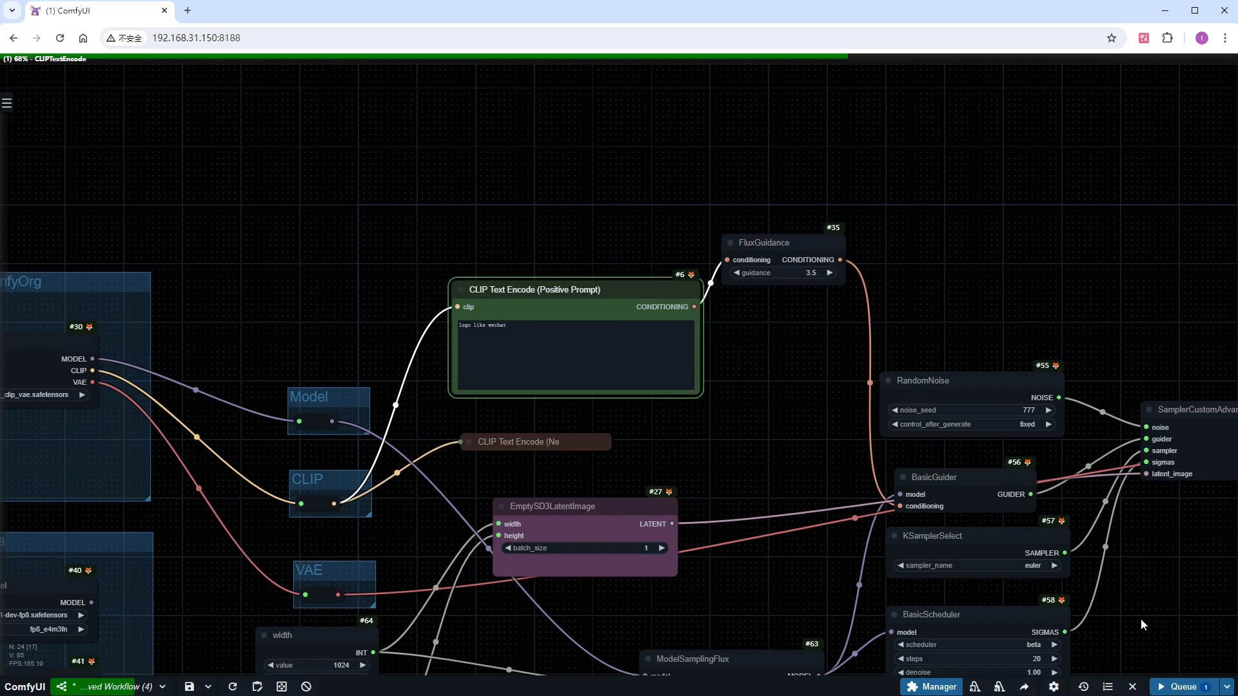
drag(1140, 617, 323, 434)
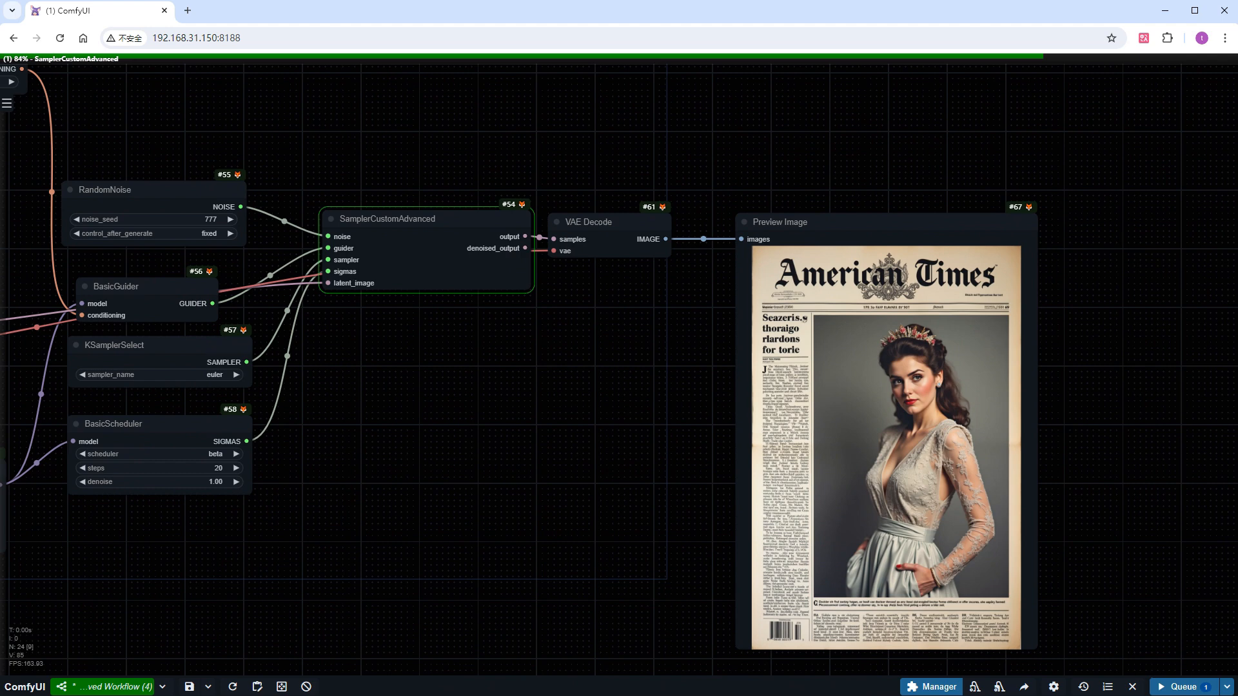
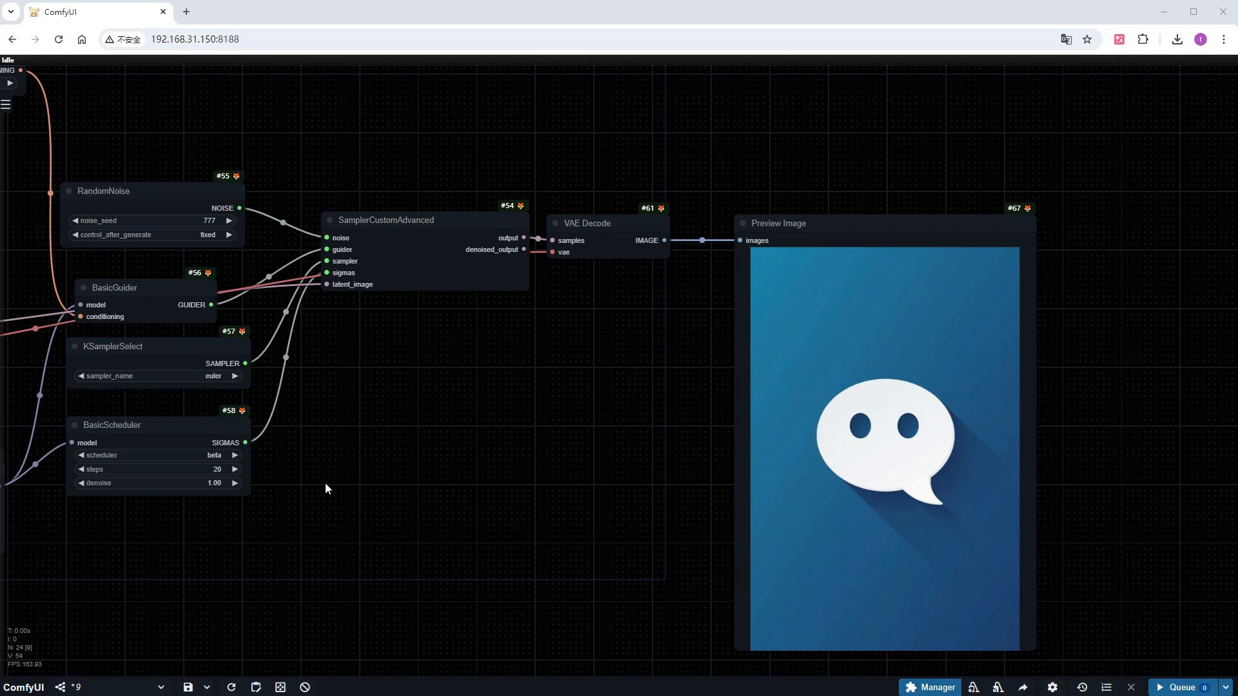
Replace the positive prompt "logo like wechat" with the copied full-body illustration description of a woman standing outdoors in sunlight
drag(325, 483, 886, 474)
scroll(366, 170, up, 3)
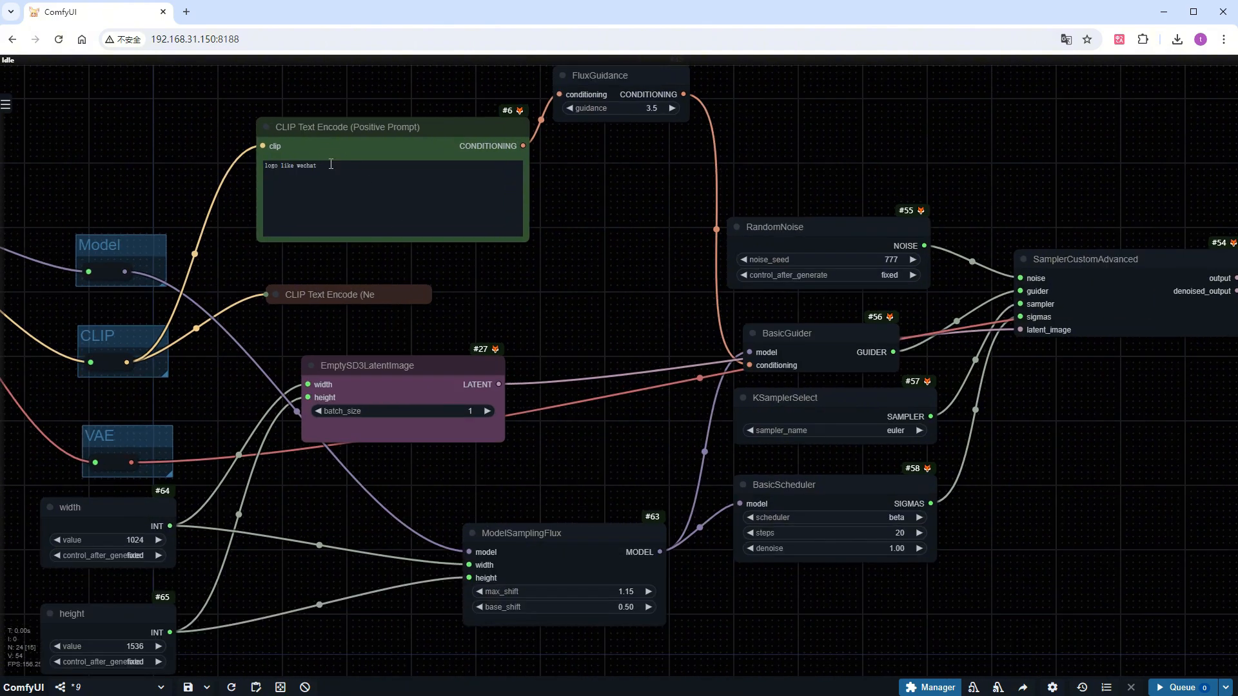
triple_click(325, 176)
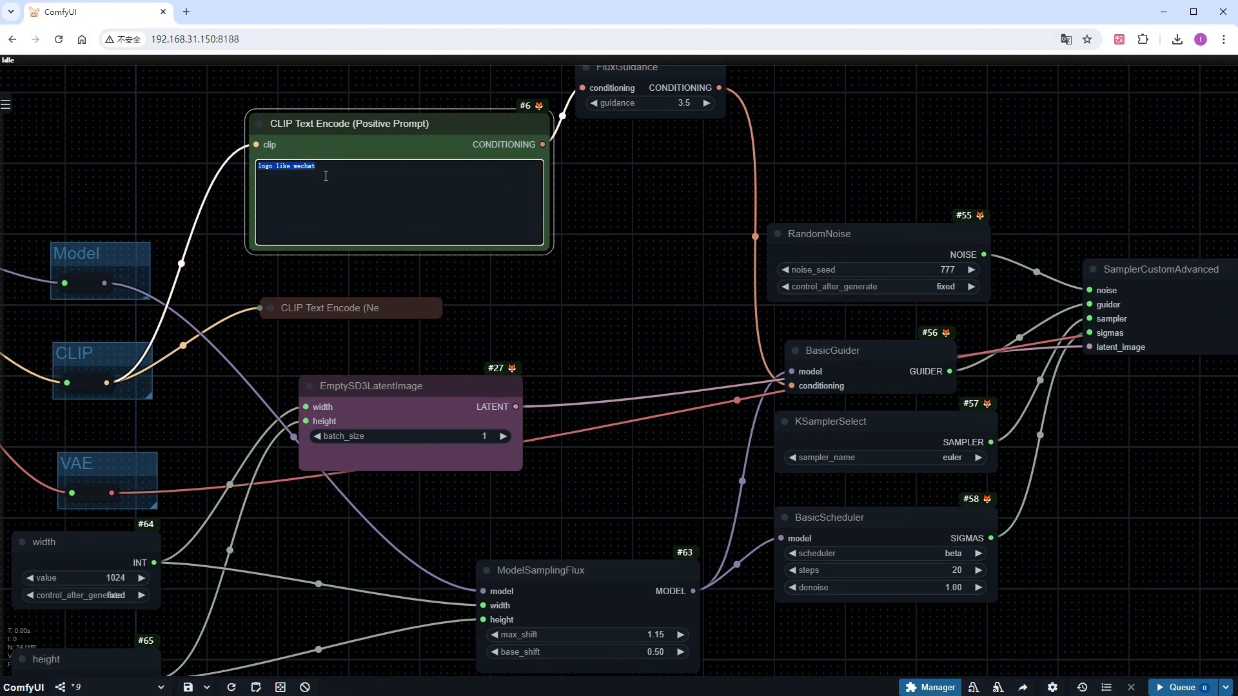
key(ctrl+v)
Move the Preview Image node aside and add a connected FaceDetailer with an UltralyticsDetectorProvider using bbox/face_yolov8m.pt and a SAMLoader using sam_vit_b_01ec64.pth
drag(1090, 503, 408, 336)
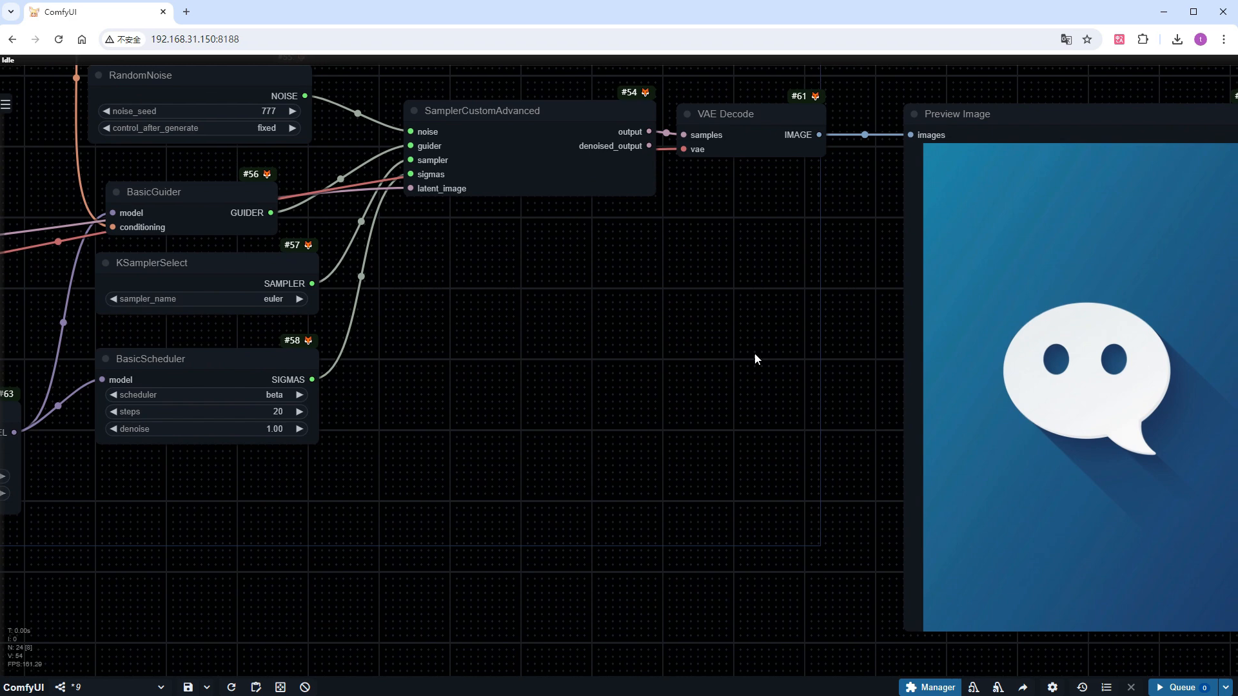
drag(920, 476, 1028, 362)
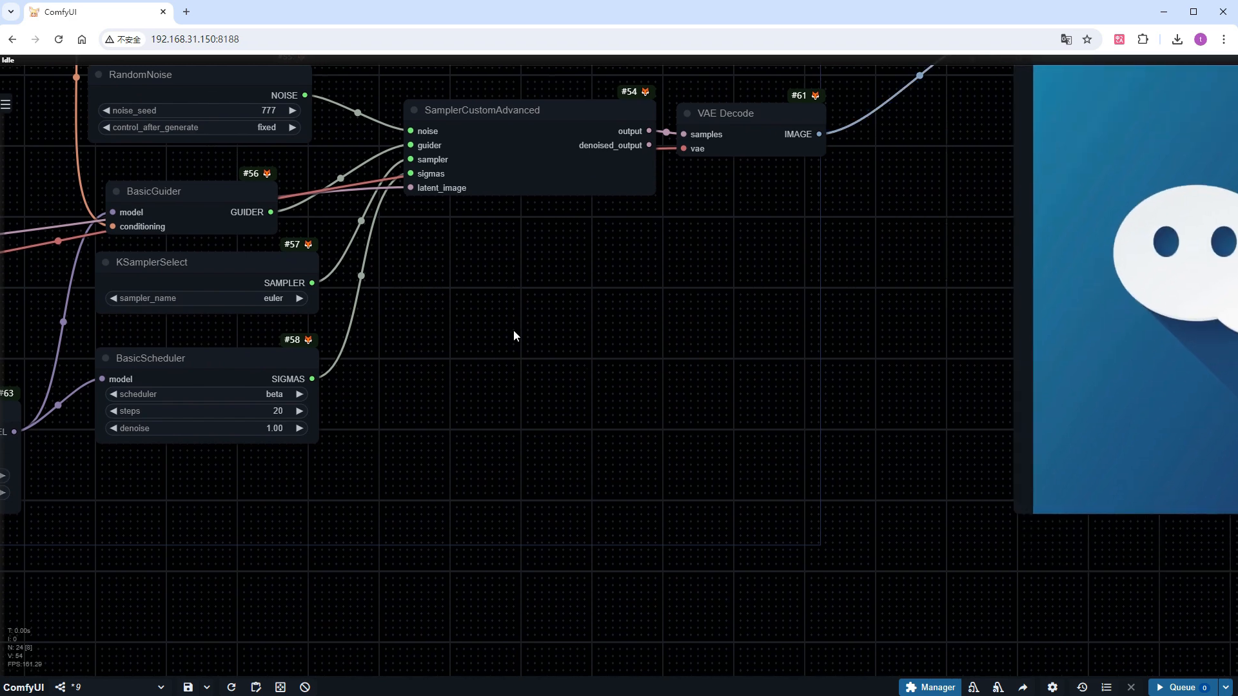
key(ctrl+v)
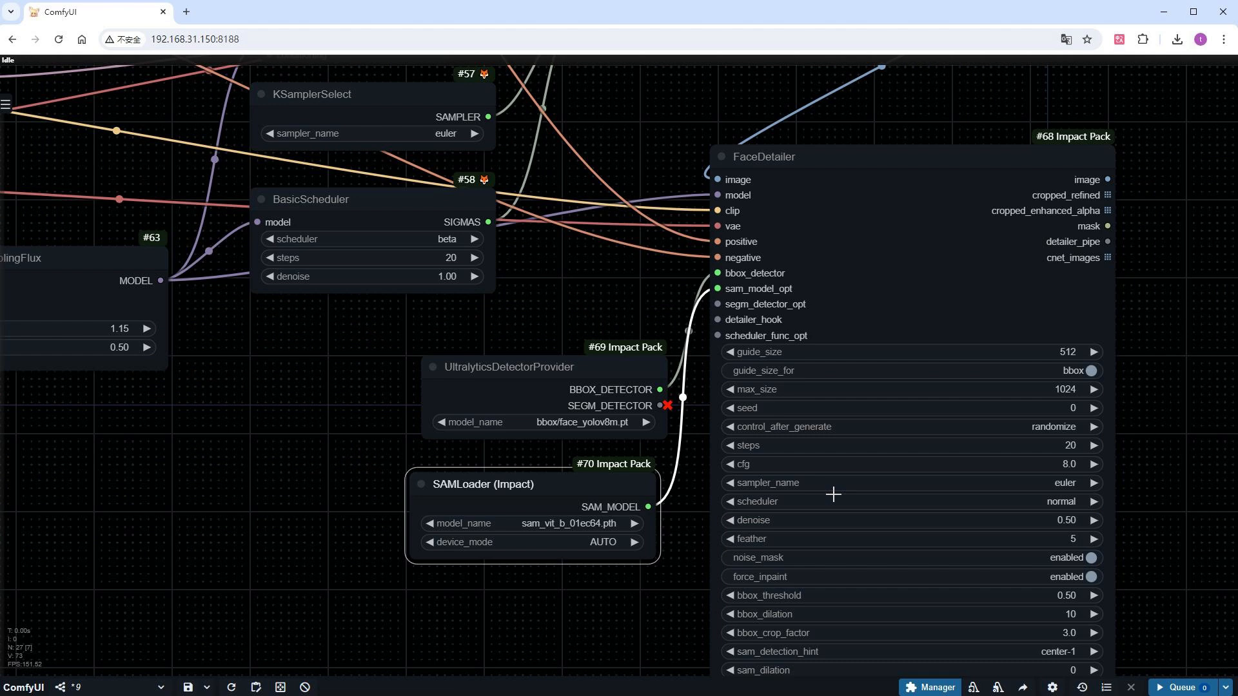
Set the FaceDetailer's cfg to 1.0 and its scheduler to beta
drag(1160, 584, 848, 529)
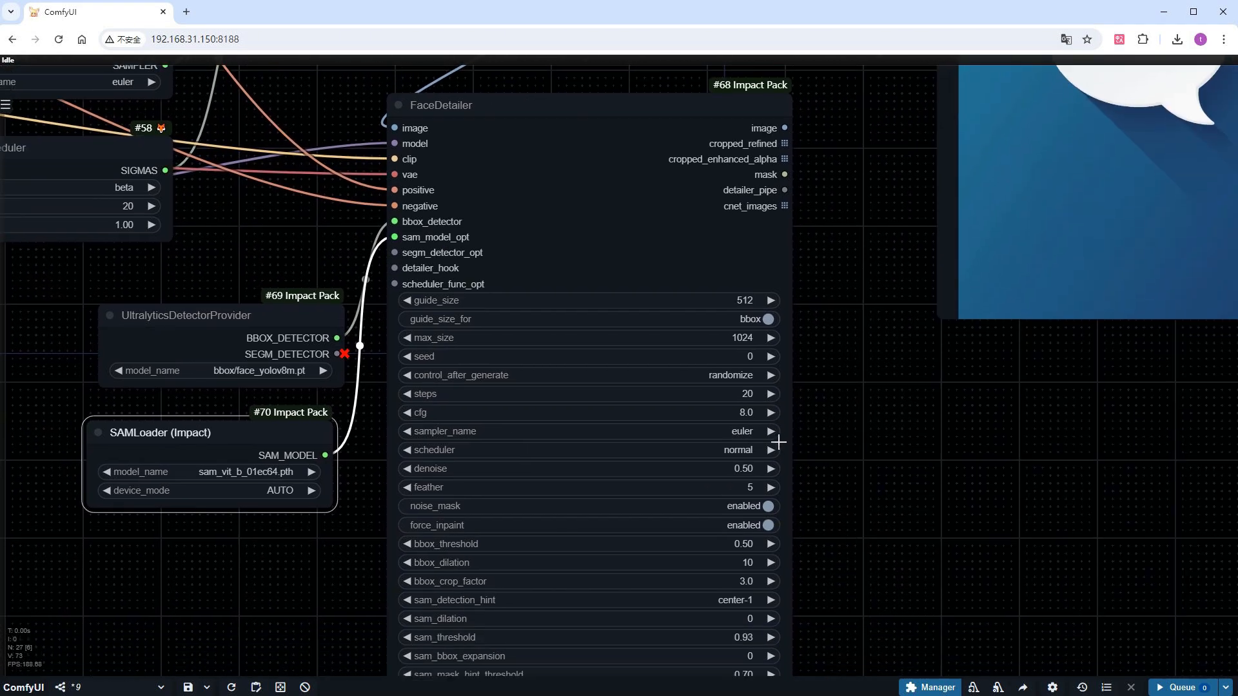
click(746, 412)
key(Escape)
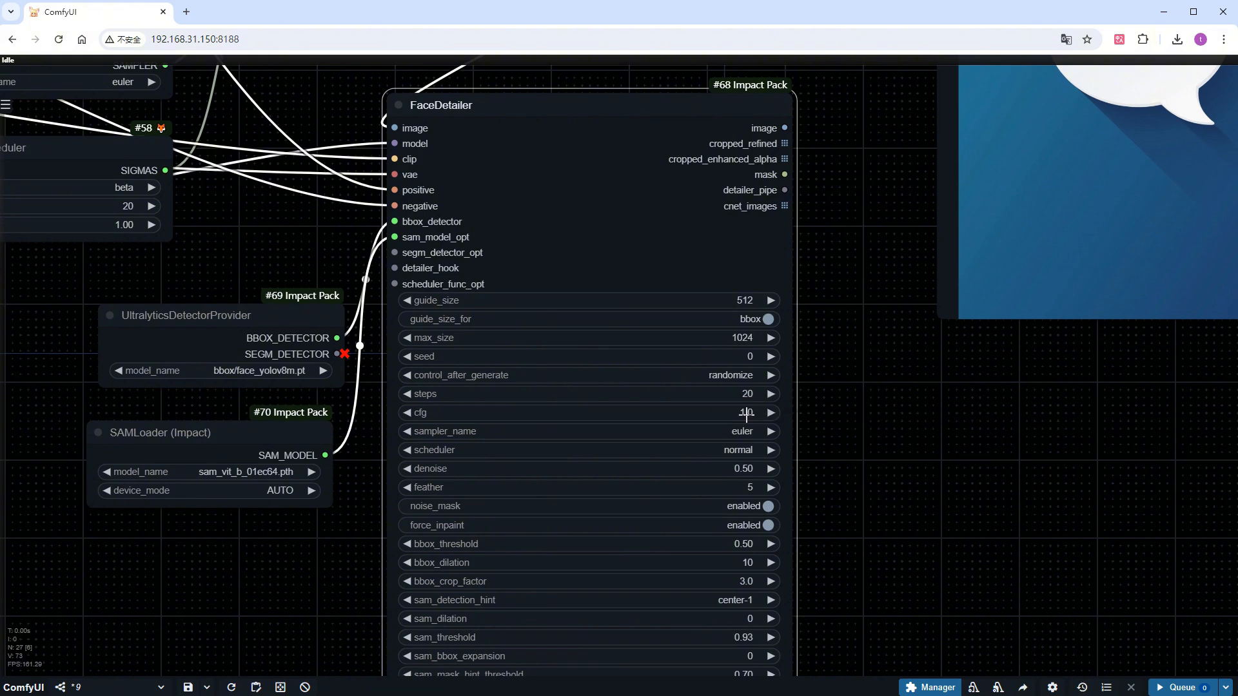
click(740, 450)
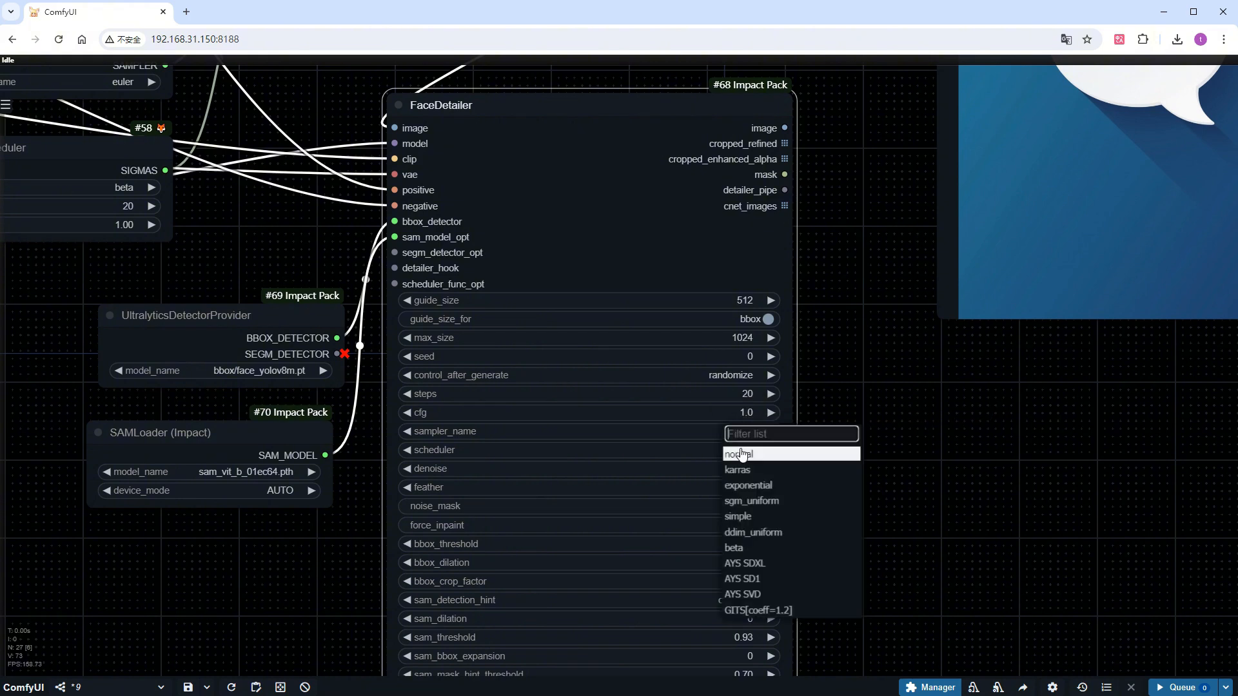
click(745, 549)
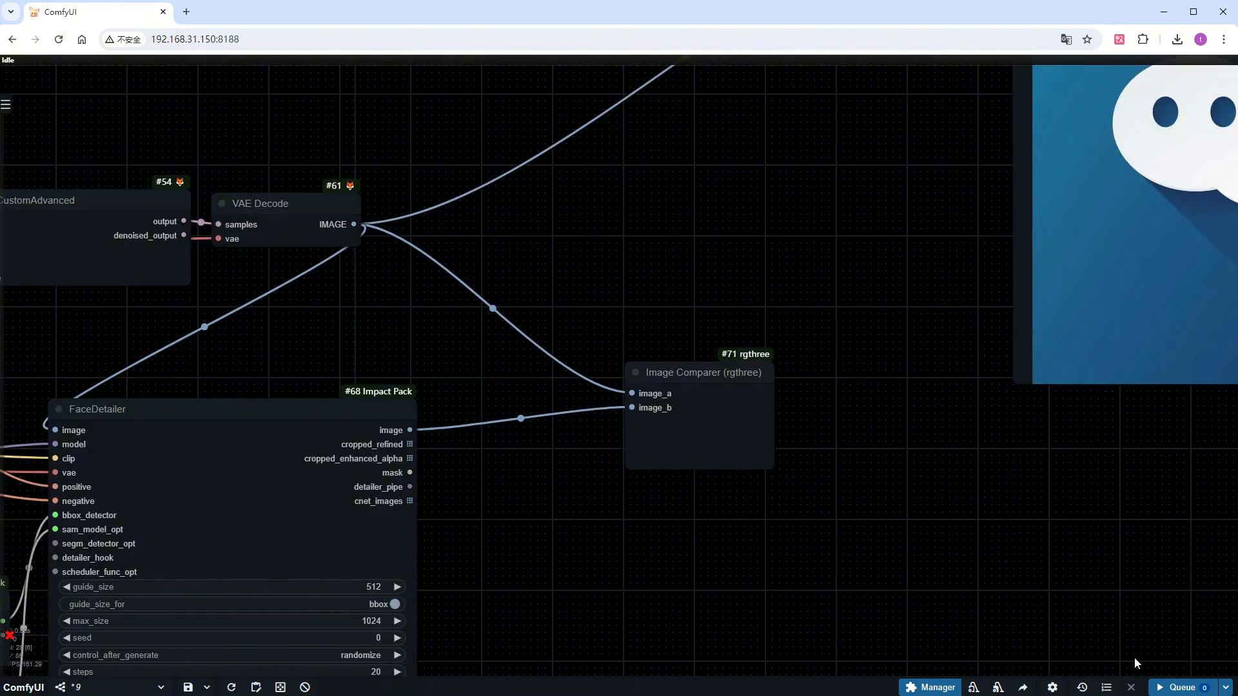
Queue the face-detailing workflow, then enlarge the Image Comparer node and place it beside the FaceDetailer
click(1182, 687)
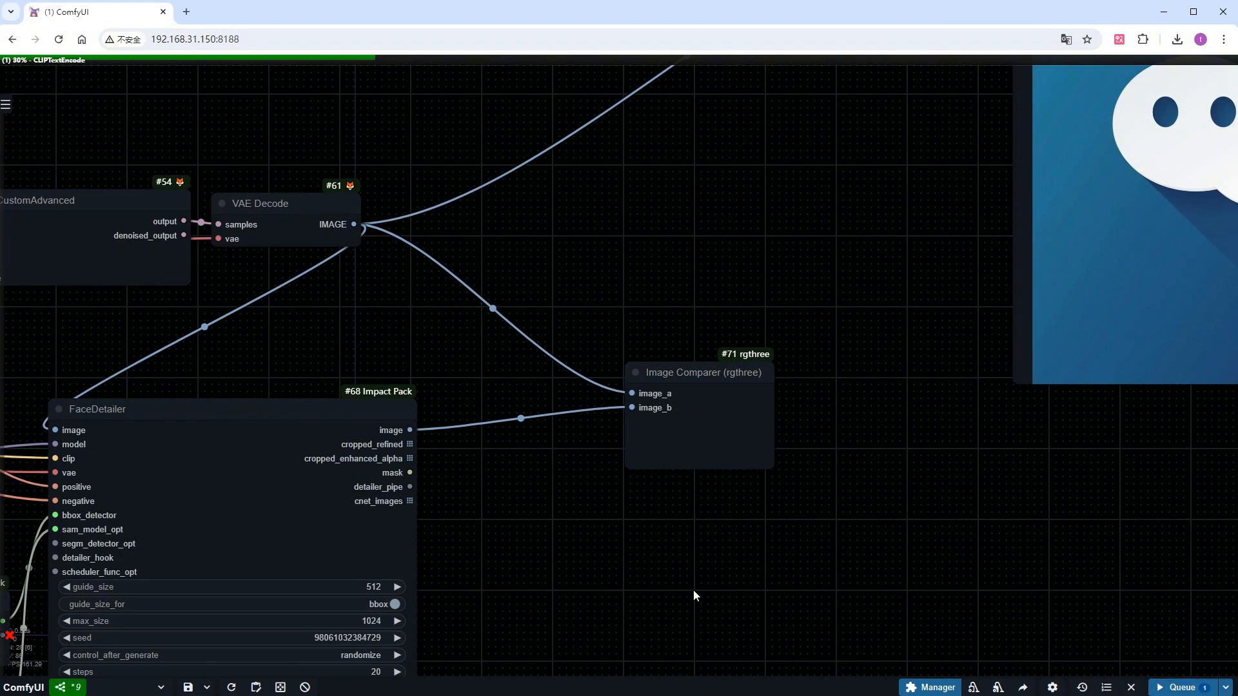
scroll(694, 590, down, 9)
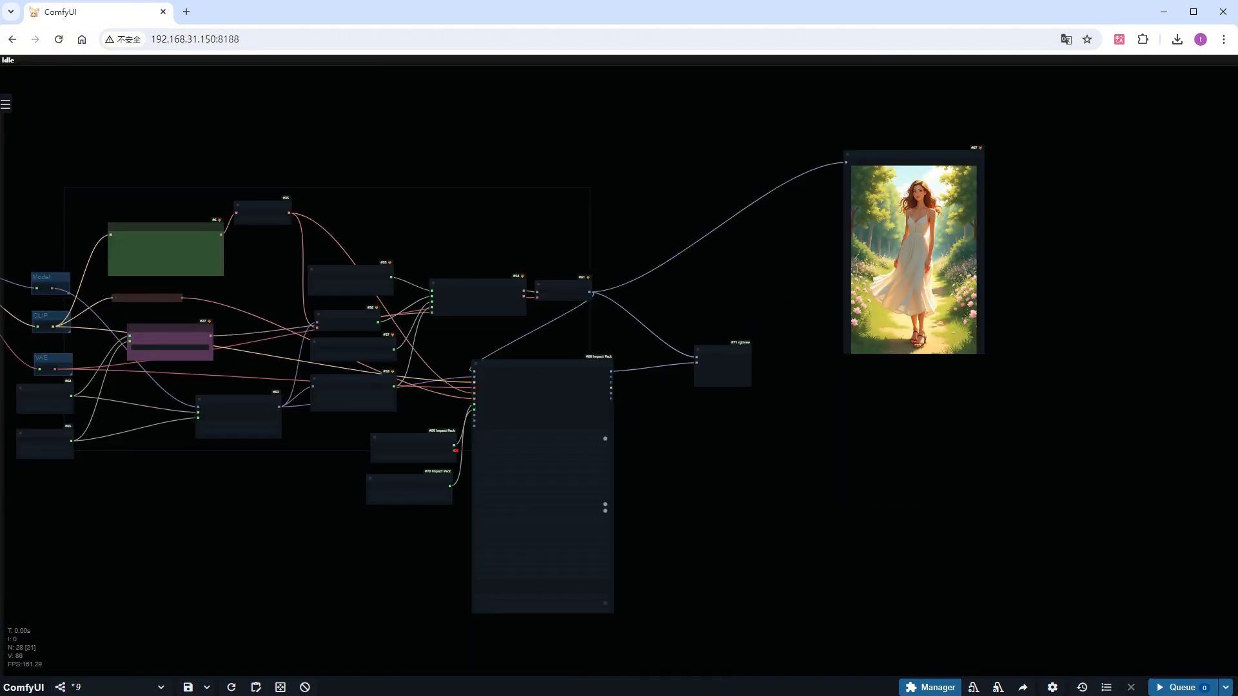
drag(750, 385, 969, 632)
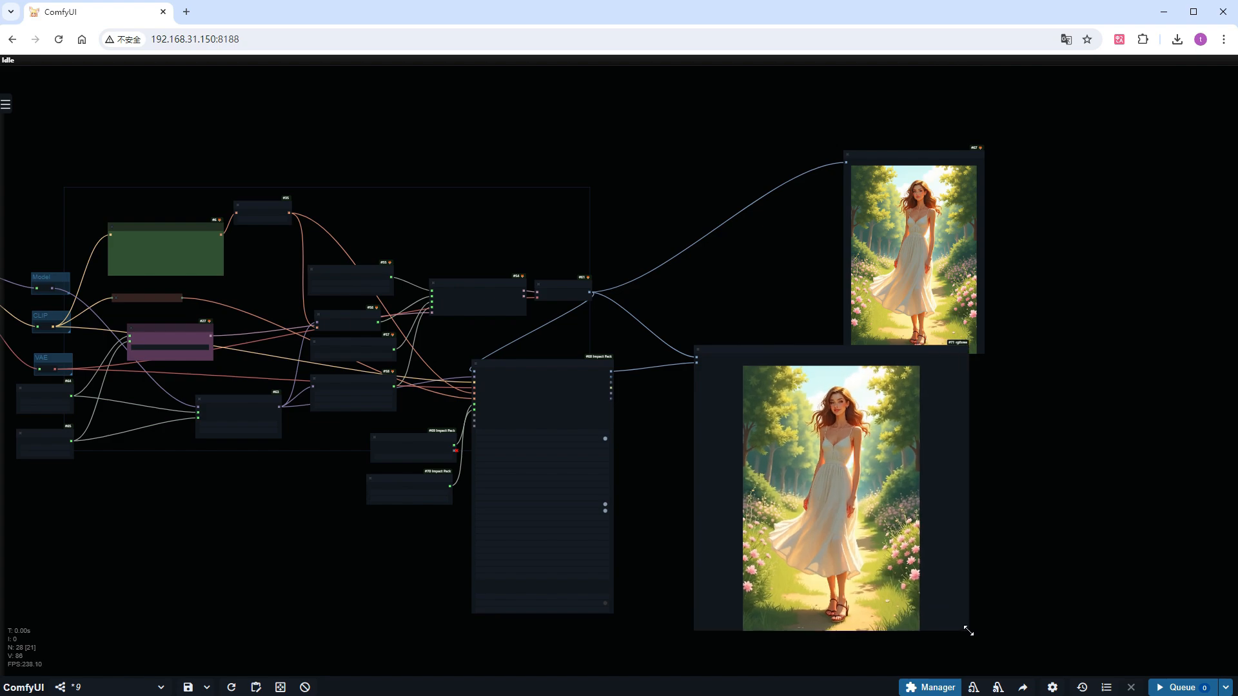
drag(889, 348, 804, 354)
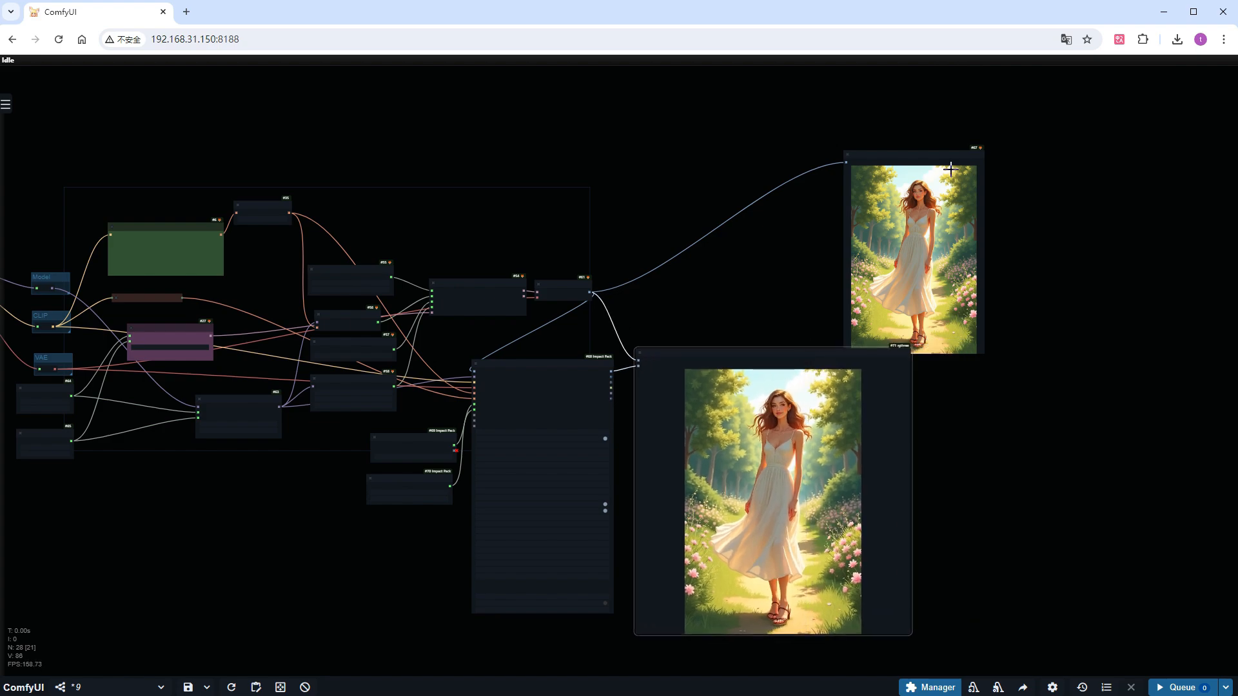
Examine the woman's face in the Image Comparer, comparing the original image with the FaceDetailer result
scroll(891, 222, up, 10)
scroll(890, 222, up, 3)
scroll(890, 222, down, 9)
drag(678, 332, 629, 94)
scroll(703, 271, up, 5)
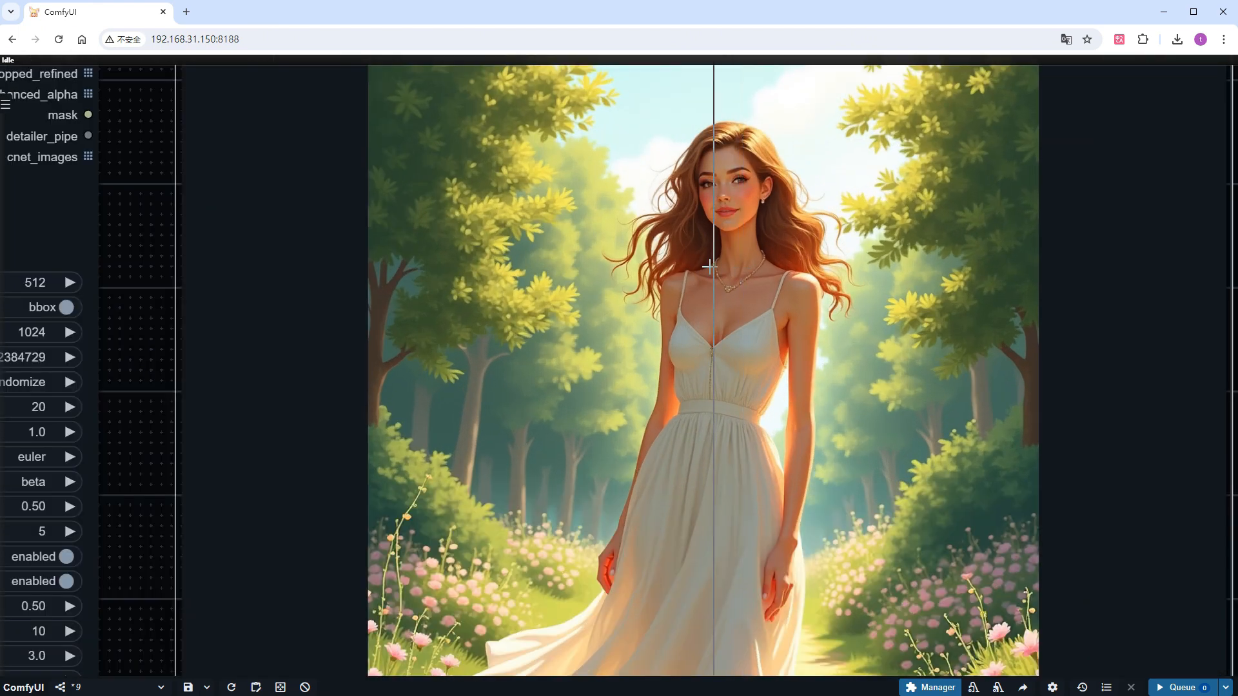
scroll(698, 265, up, 4)
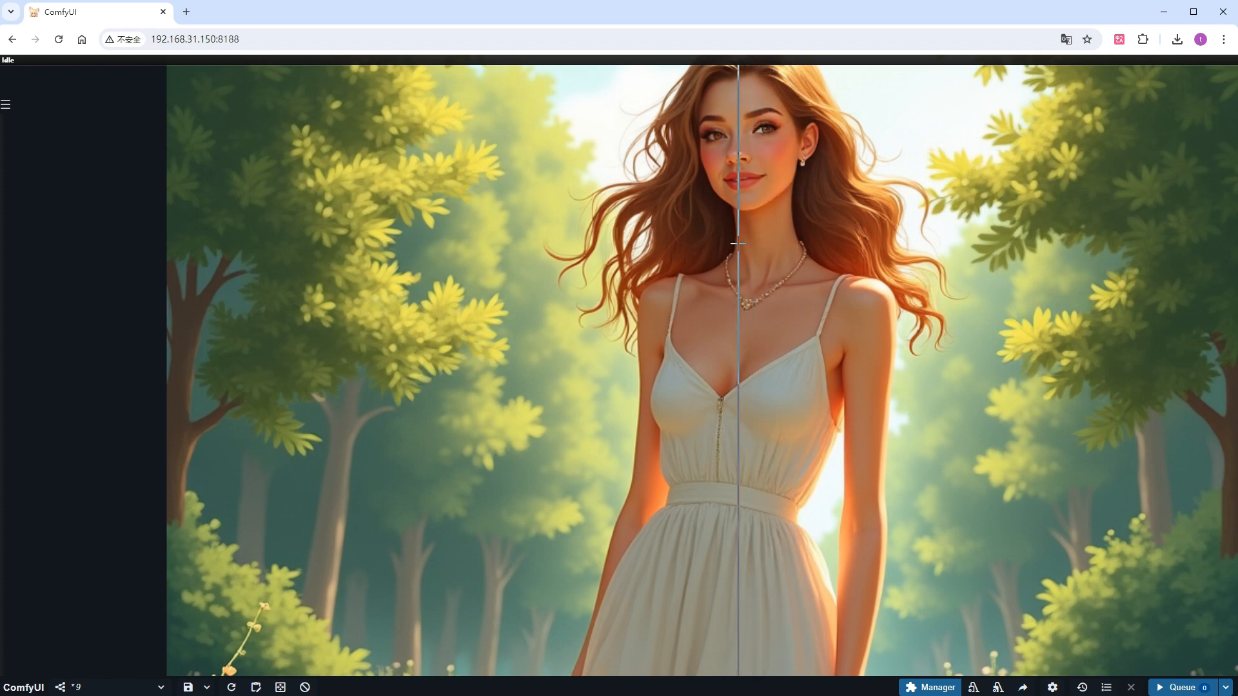
scroll(737, 244, down, 10)
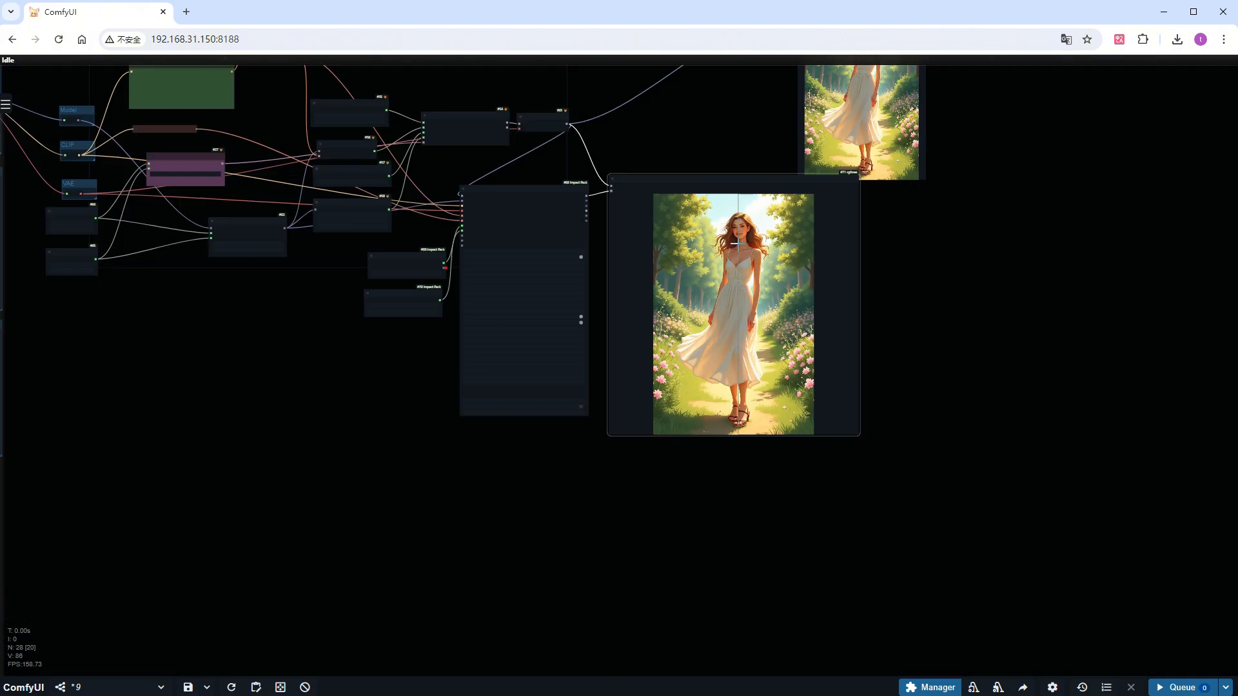
Move the FaceDetailer group down and the Image Comparer aside, then bypass the FaceDetailer and its detector nodes
drag(567, 534, 644, 619)
drag(794, 598, 497, 366)
drag(603, 314, 581, 483)
drag(735, 470, 898, 344)
drag(719, 609, 480, 490)
key(ctrl+b)
Add a ReActor Fast Face Swap node between VAE Decode and the Image Comparer, with a Load Image node supplying fac4.png as source
scroll(635, 310, up, 6)
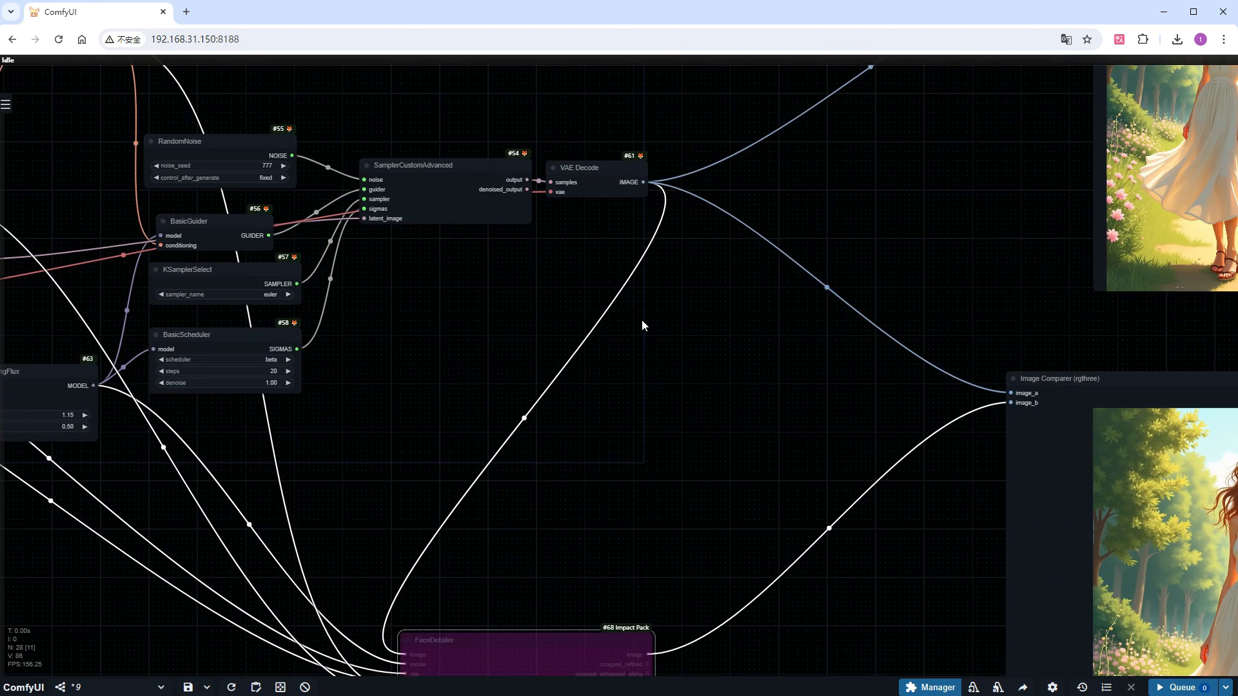
key(ctrl+shift+v)
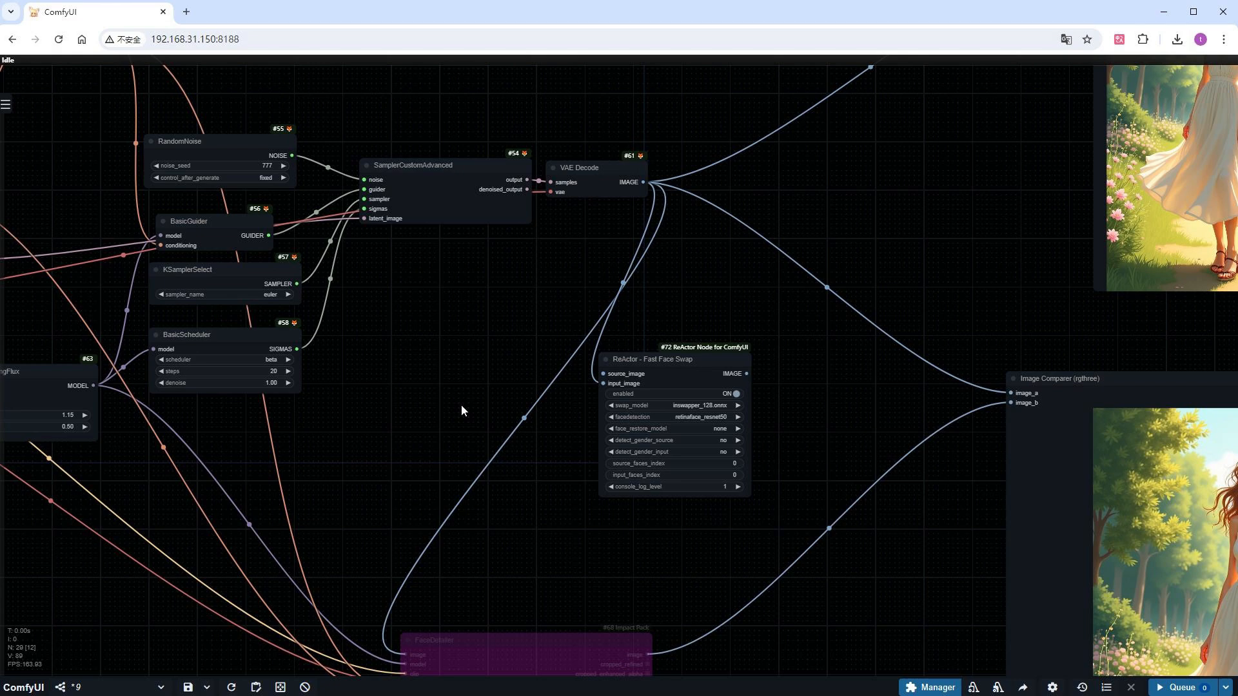
key(ctrl+shift+v)
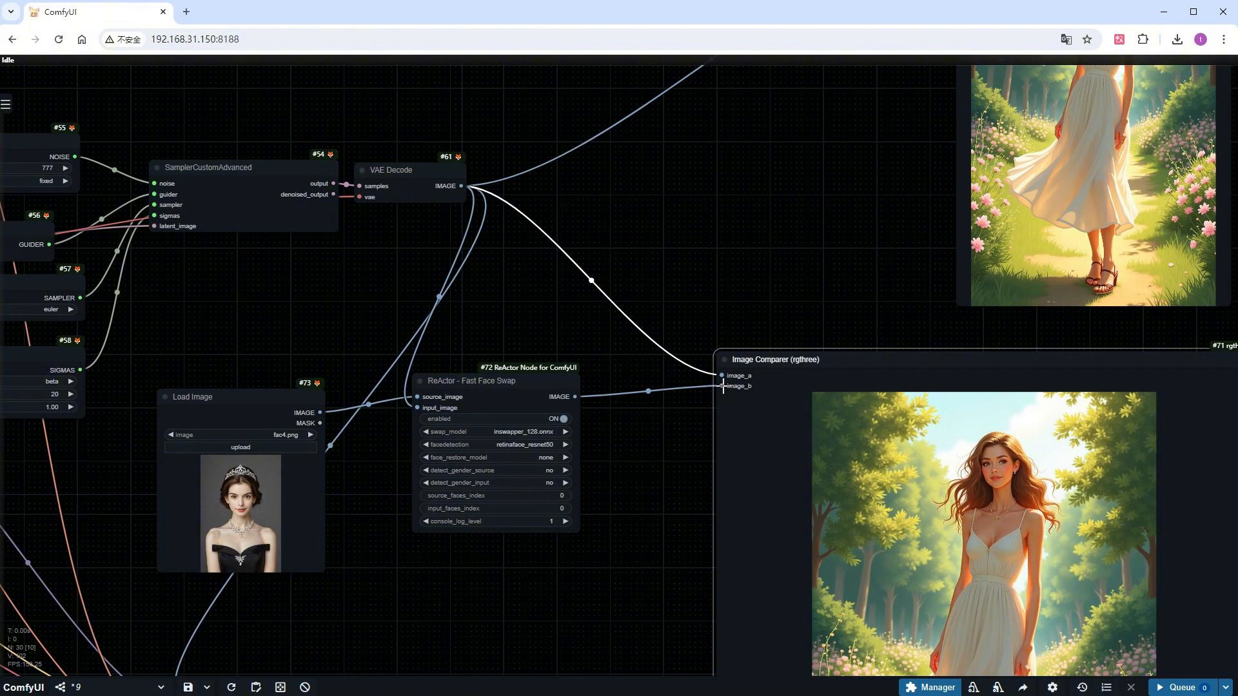
Queue the face-swap workflow and compare the original and swapped faces in the Image Comparer
click(1176, 687)
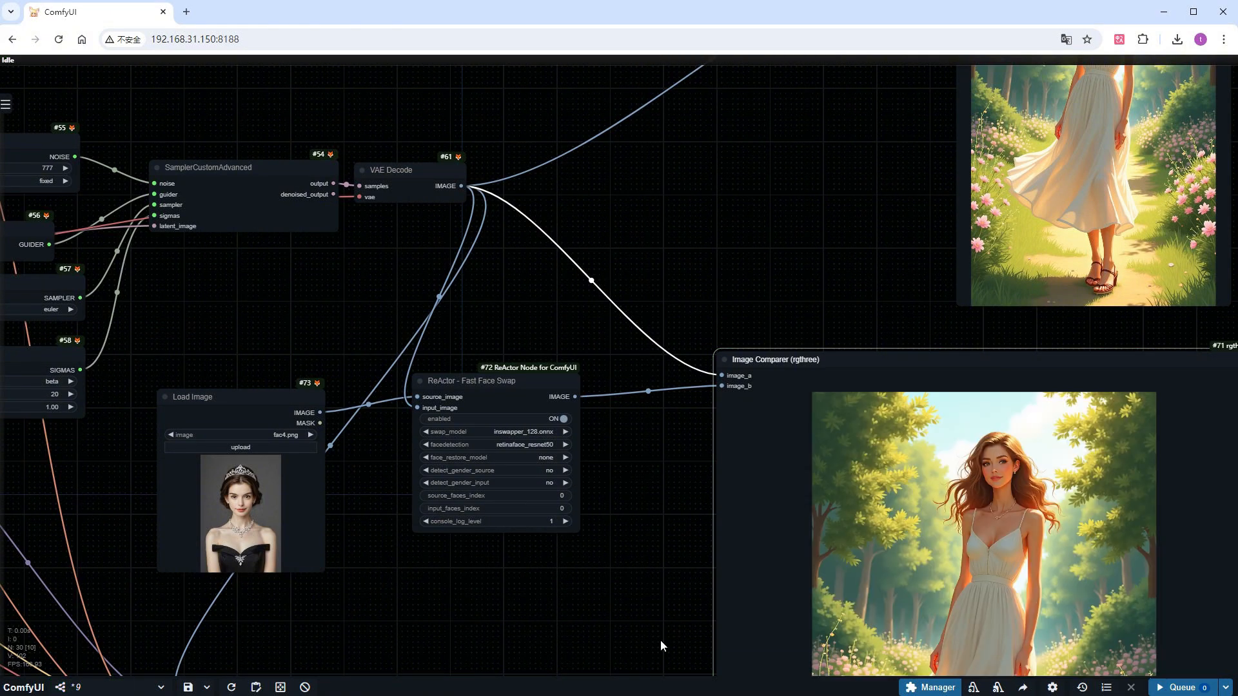
drag(660, 640, 393, 536)
scroll(741, 519, up, 7)
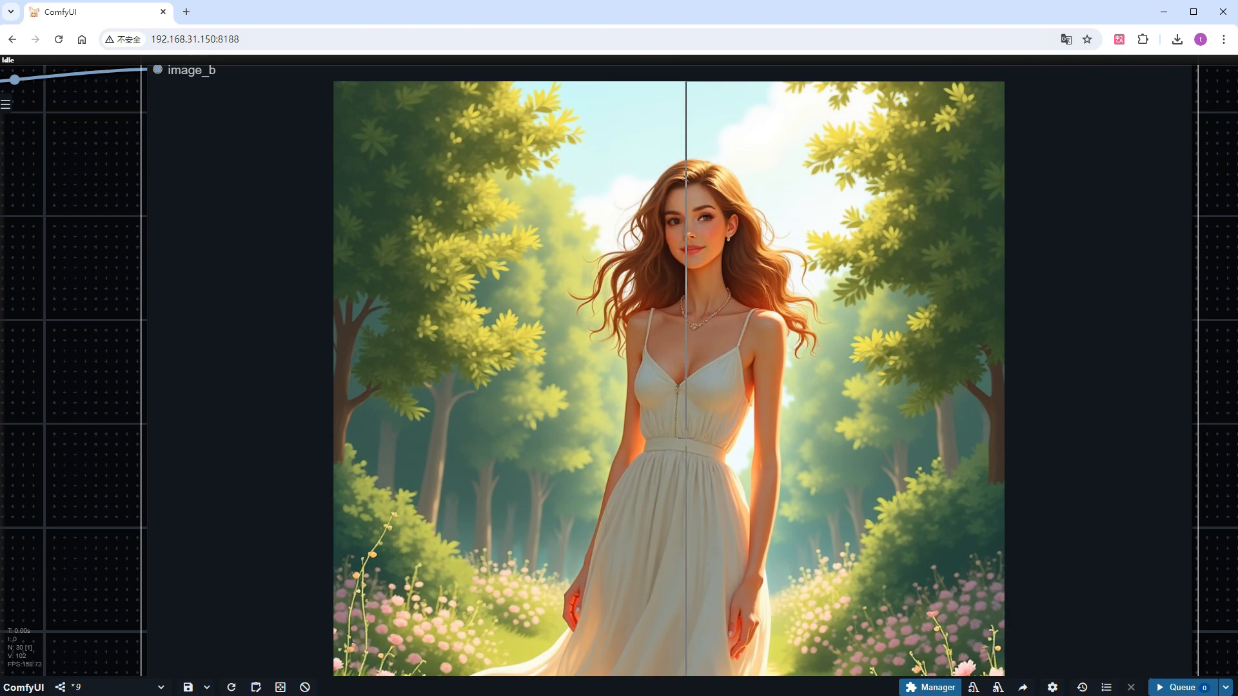
scroll(685, 438, down, 8)
Move the Image Comparer aside, and shift the Load Image and ReActor face swap nodes down beside the FaceDetailer and bypass them
drag(350, 495, 540, 486)
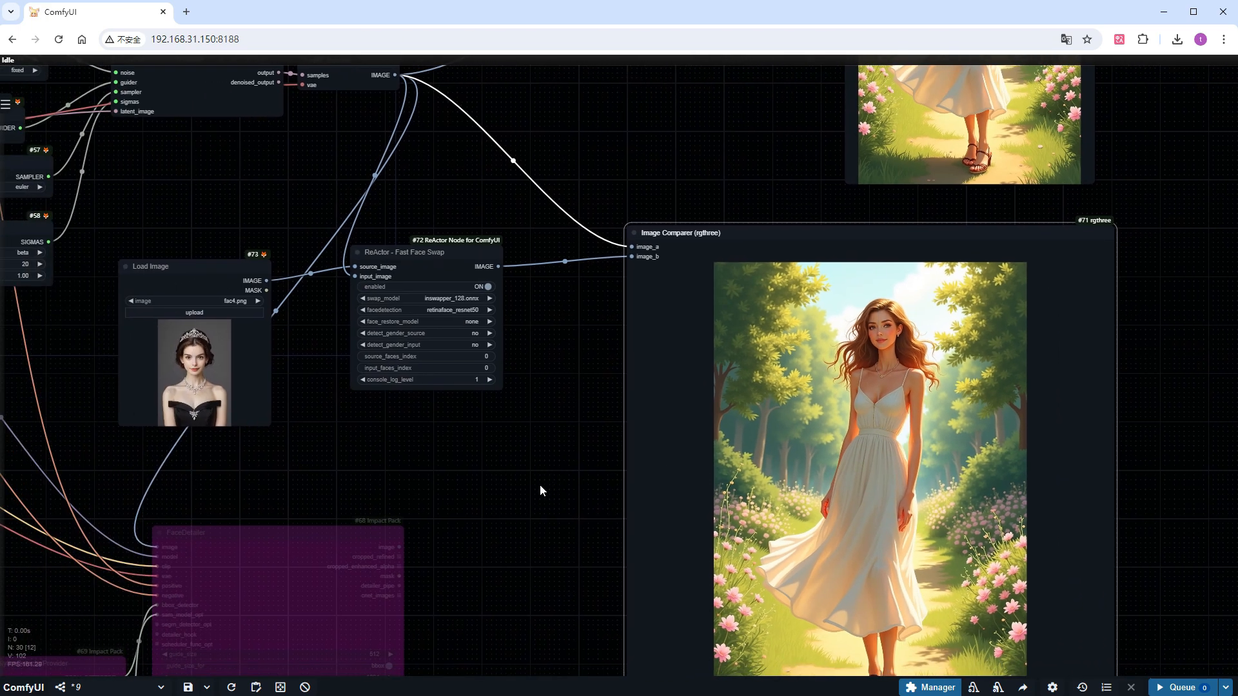
drag(663, 242, 892, 243)
drag(194, 268, 502, 564)
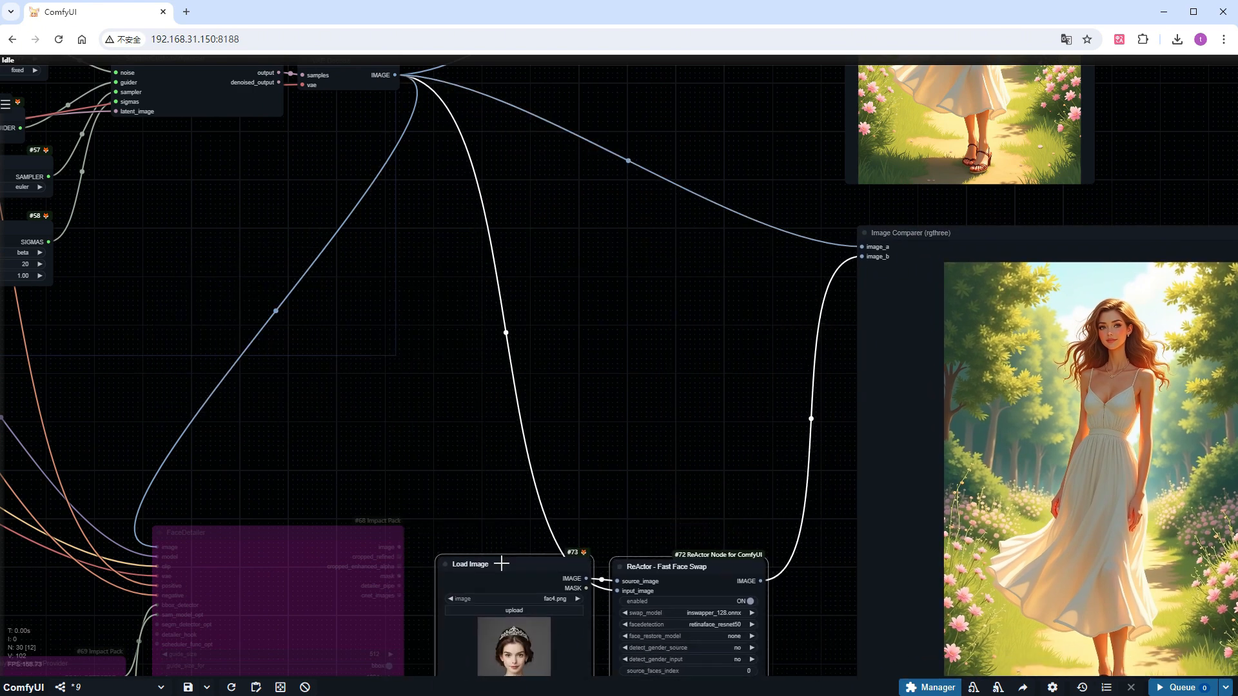
click(501, 564)
Add an Ultimate SD Upscale node wired to the image, model, conditioning and VAE, with a Load Upscale Model node using 4x-UltraSharp.pth
scroll(361, 380, up, 3)
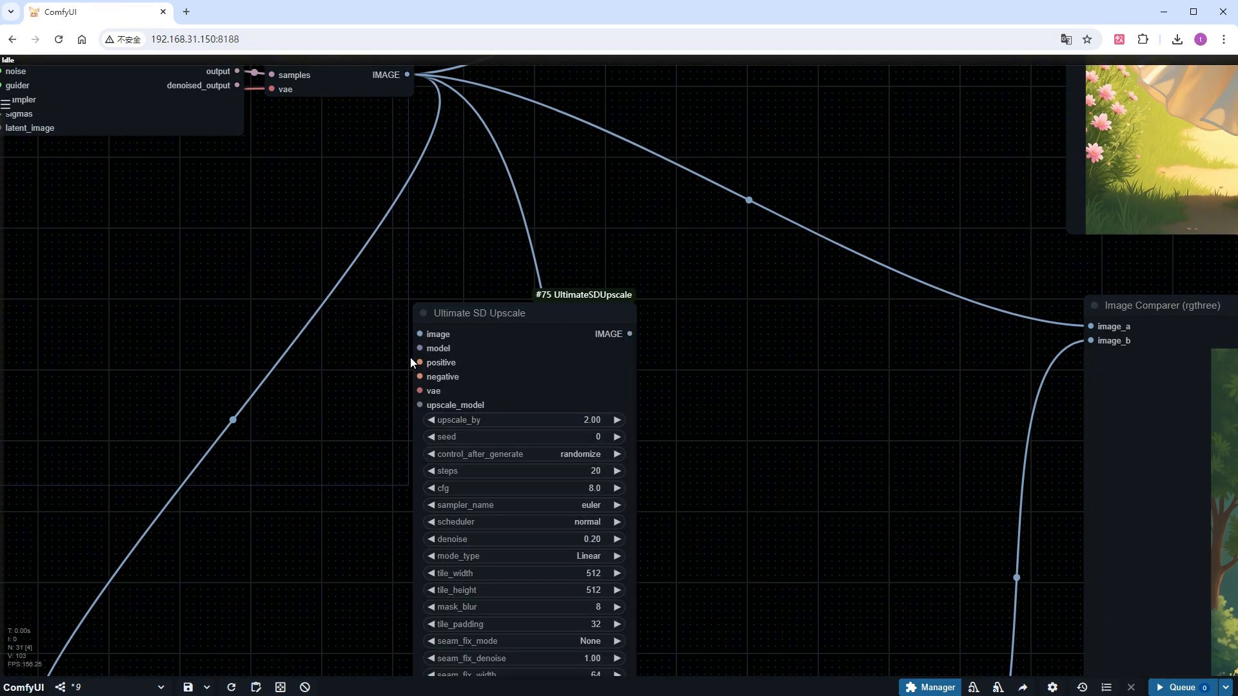
scroll(410, 358, down, 10)
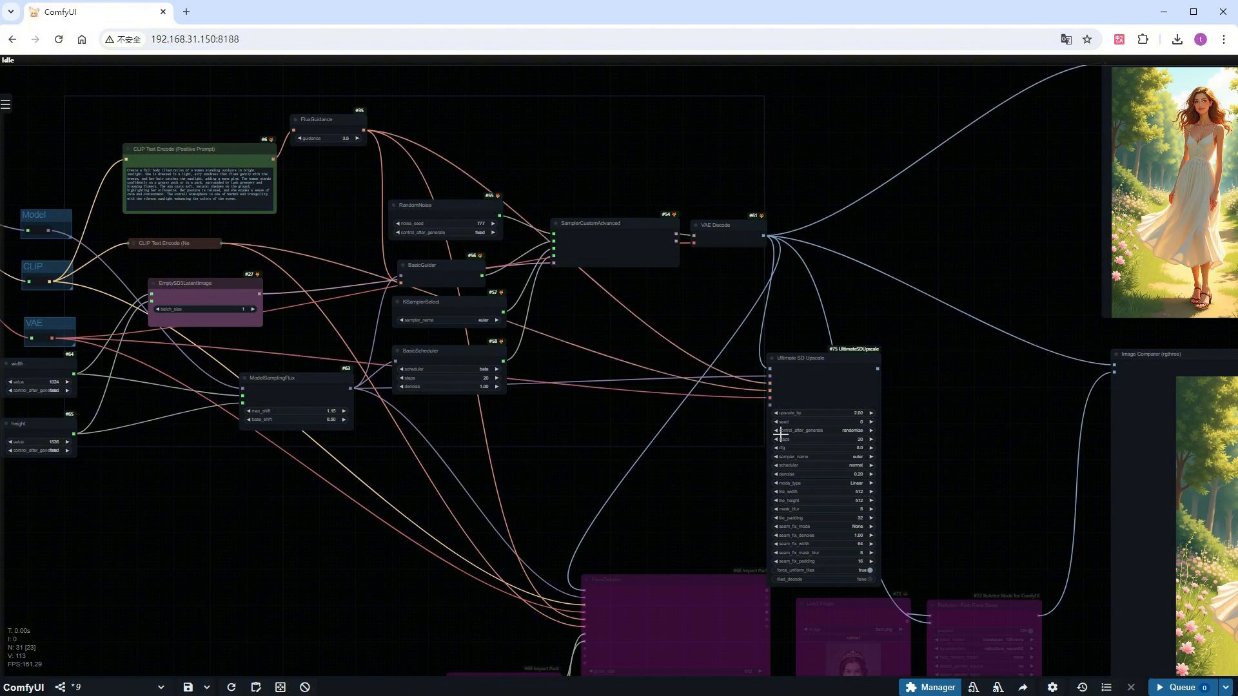
scroll(774, 435, up, 12)
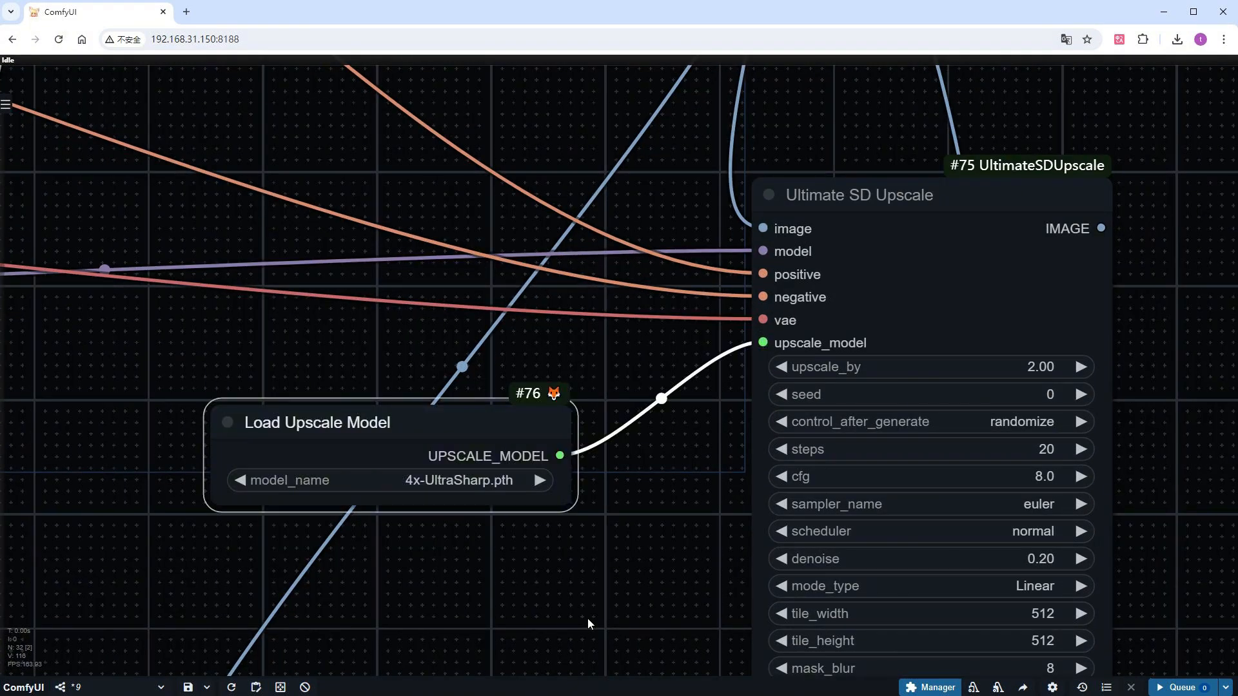
Set the Ultimate SD Upscale node's cfg to 1.0 and its scheduler to beta
drag(586, 617, 411, 517)
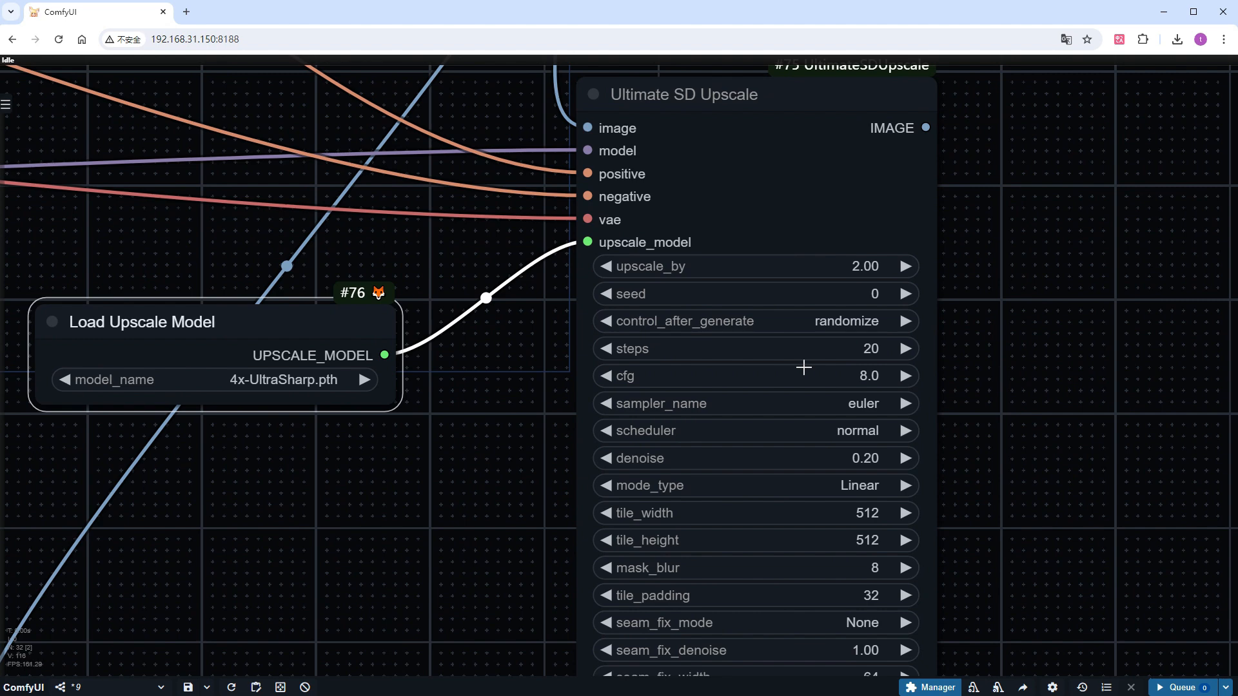
click(864, 376)
text(1)
key(Return)
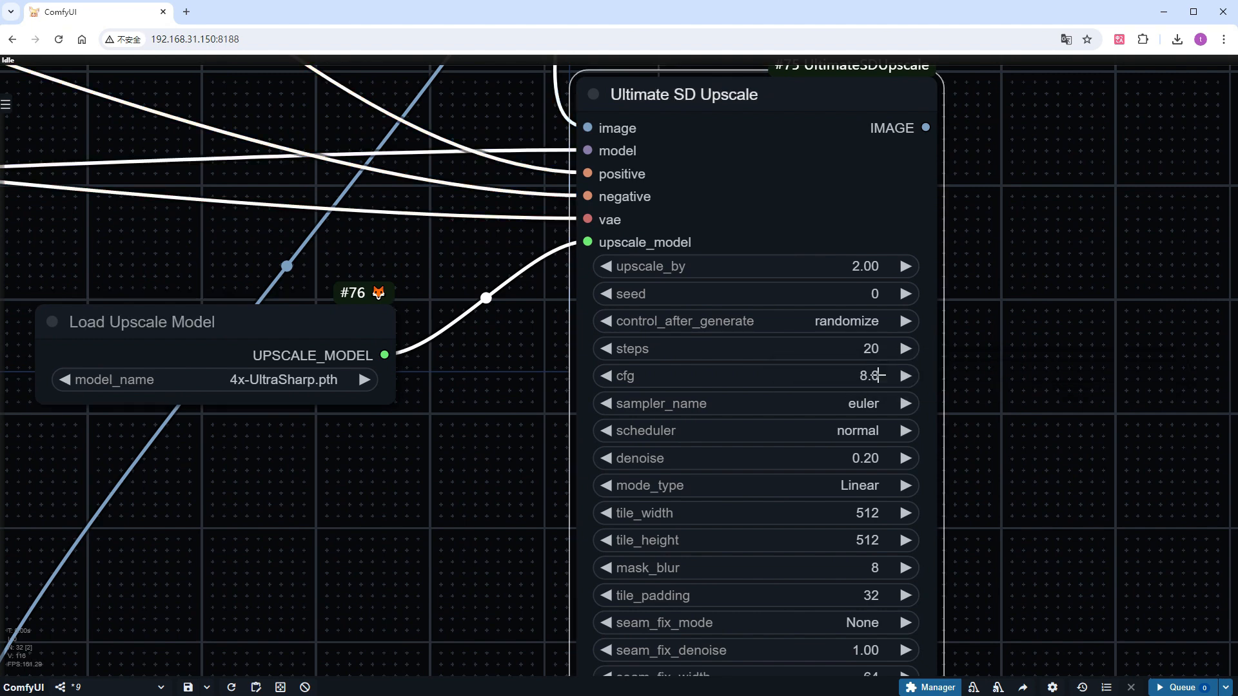
click(851, 428)
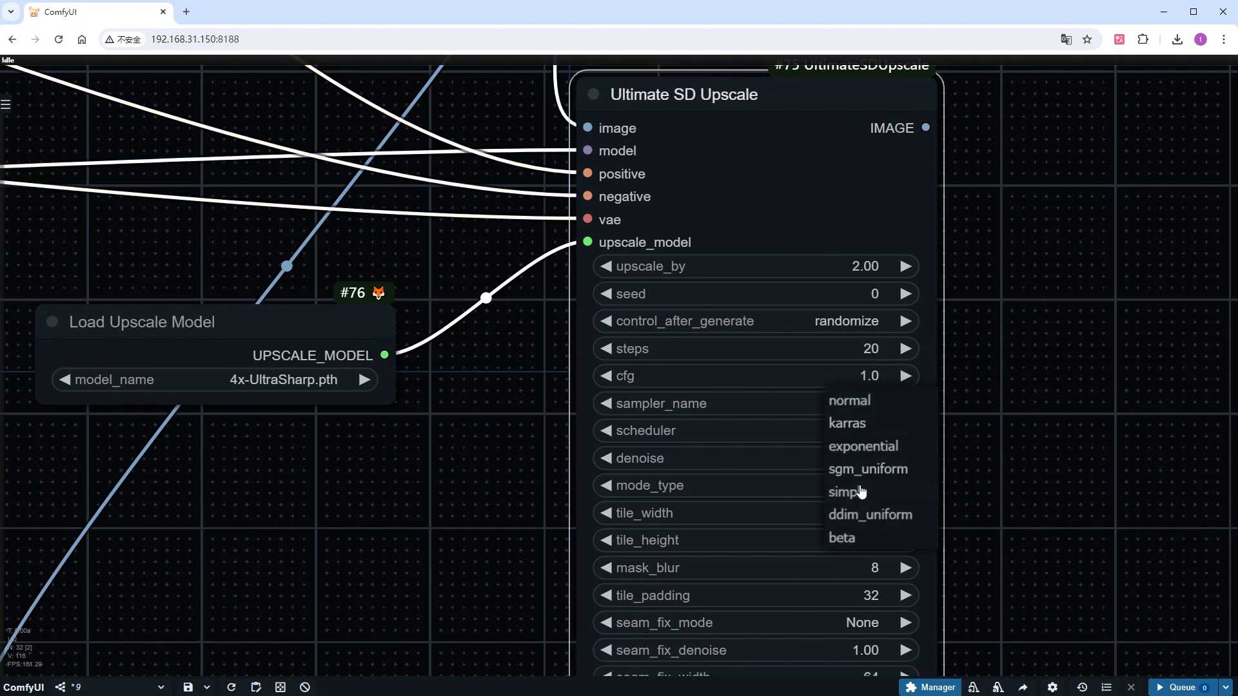
click(855, 540)
Connect the Ultimate SD Upscale image output to the Image Comparer's image_b input and queue the workflow
scroll(1008, 497, down, 5)
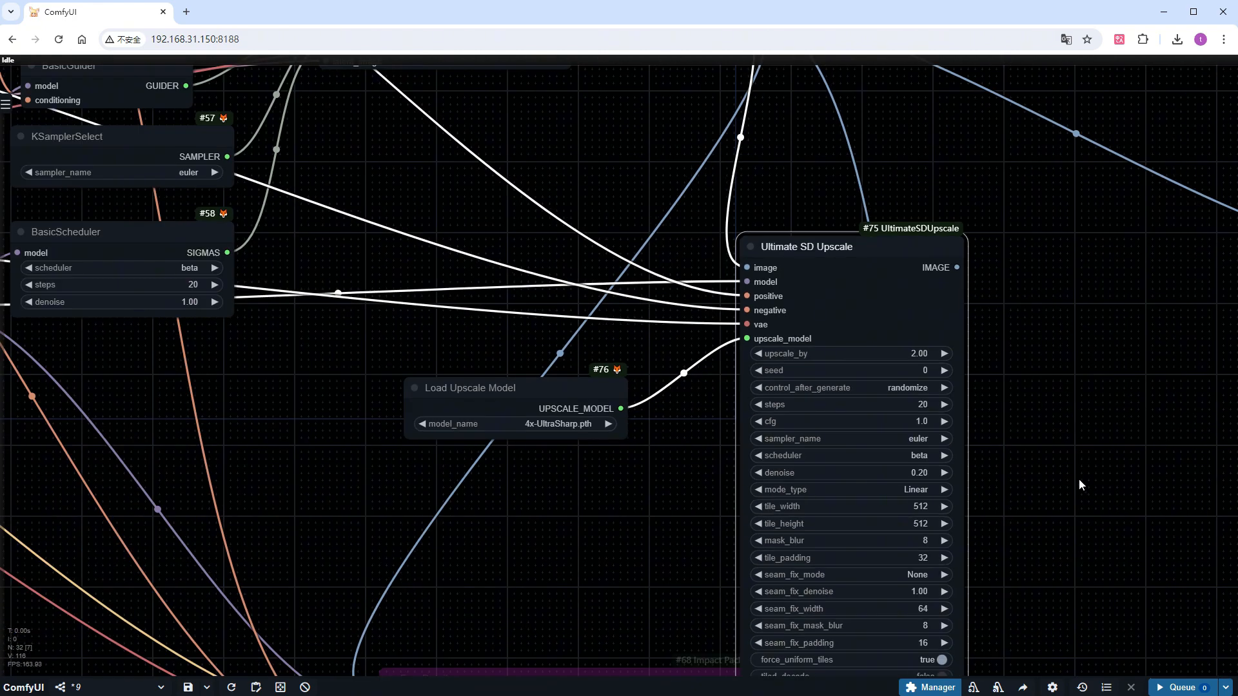
drag(1078, 479, 512, 688)
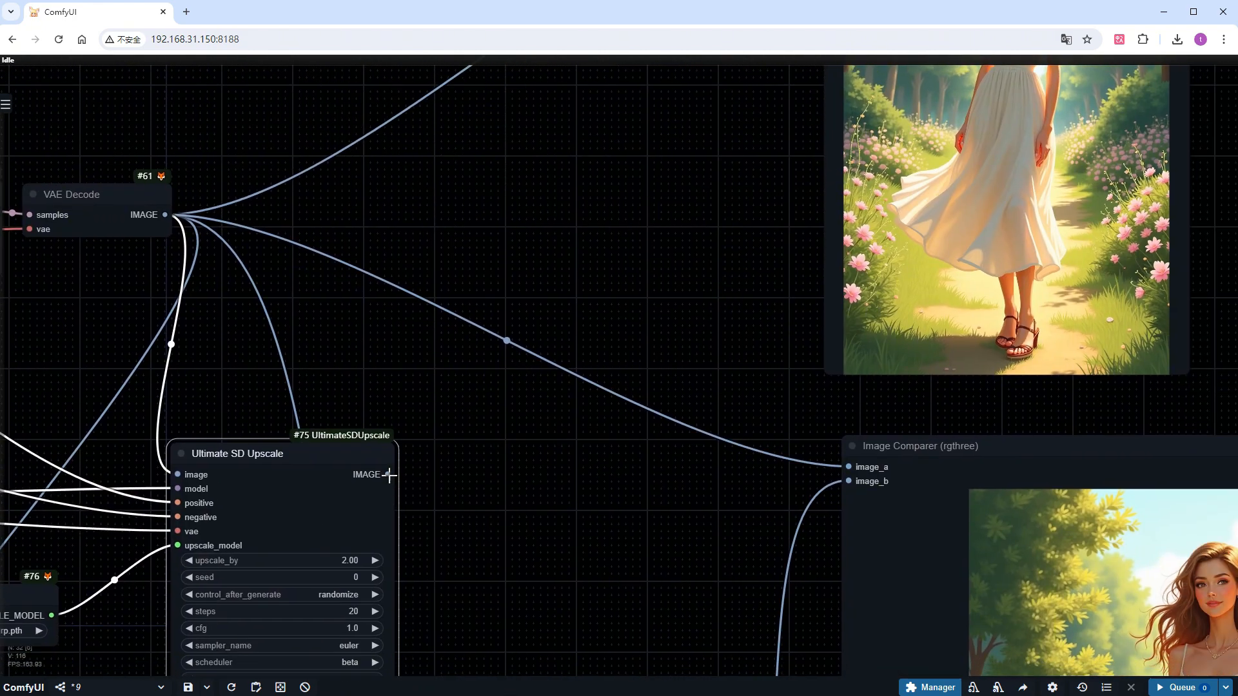
drag(388, 475, 845, 483)
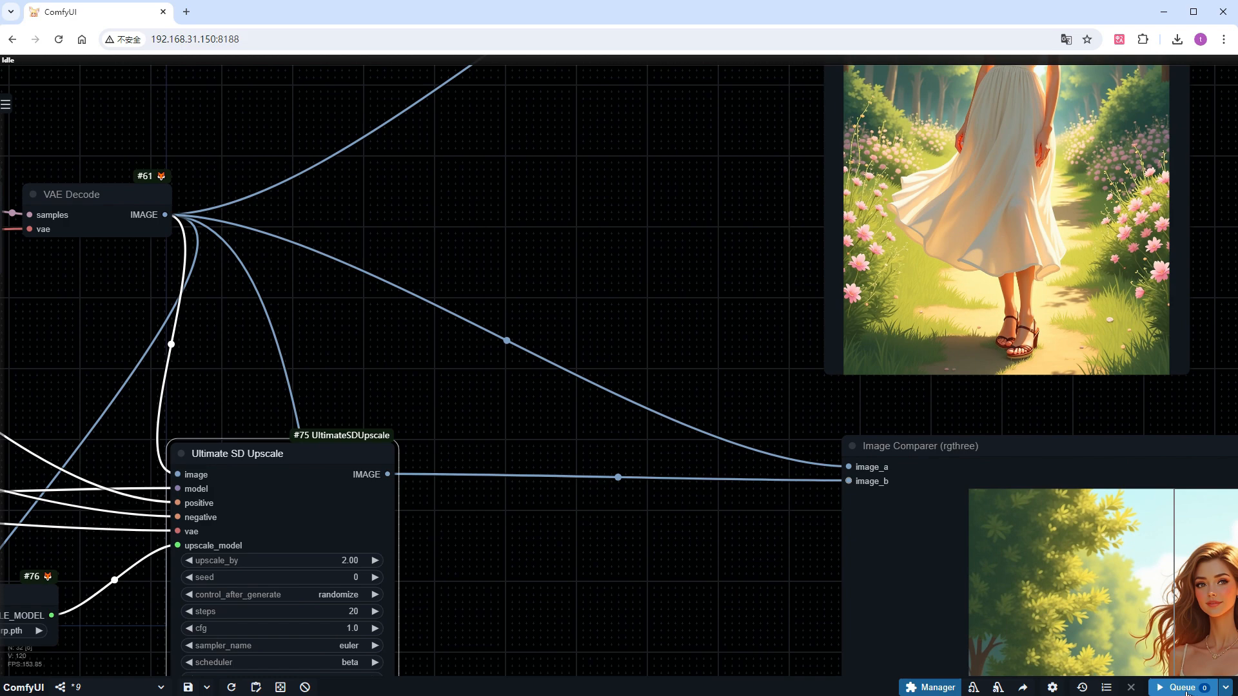
click(1184, 687)
Examine the original and upscaled images side by side in the Image Comparer
scroll(732, 575, down, 5)
scroll(648, 558, up, 3)
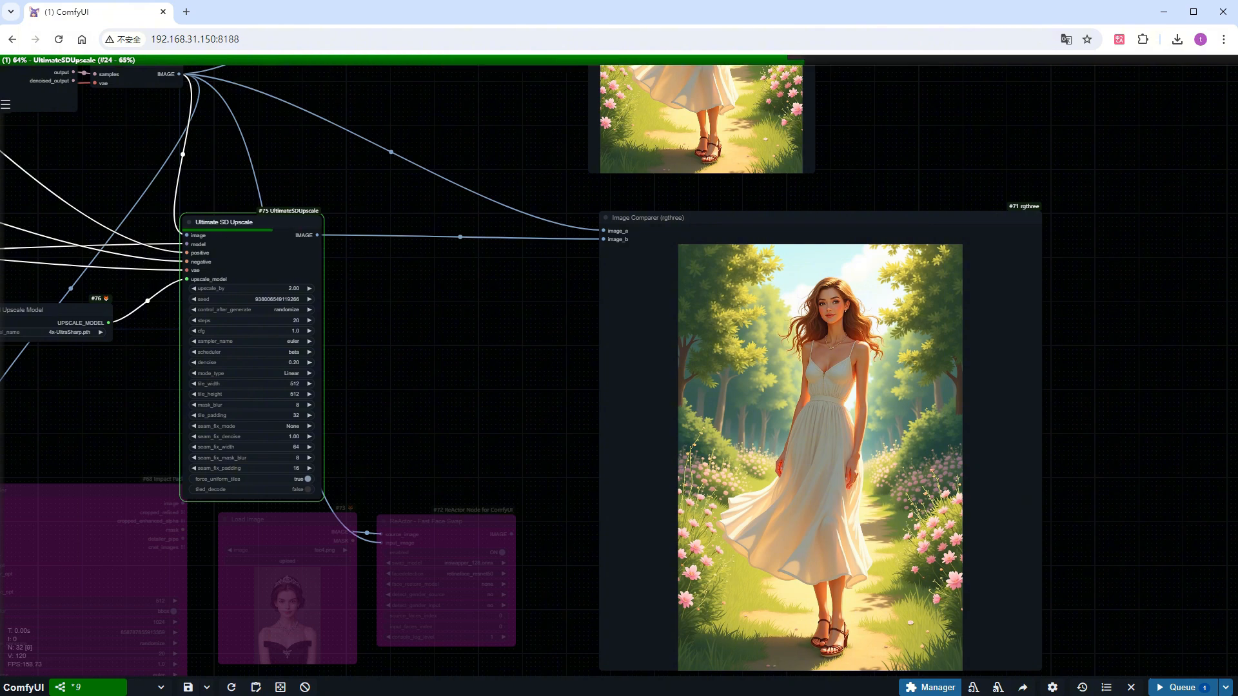
scroll(980, 521, up, 1)
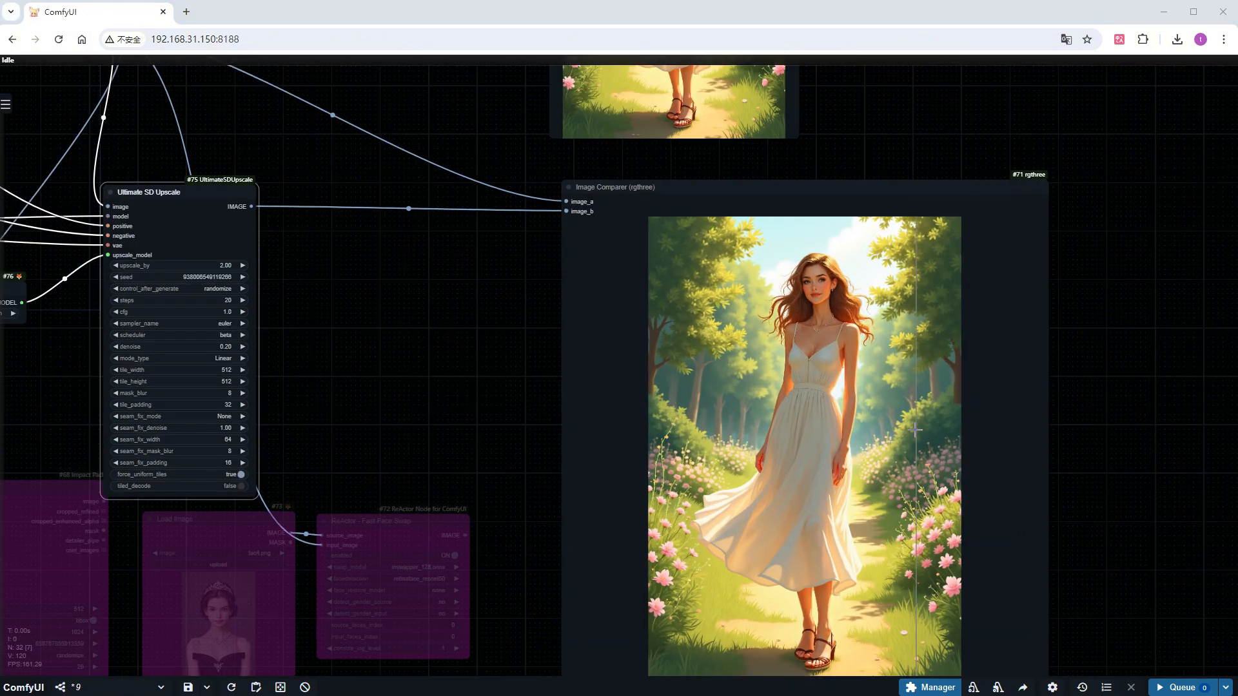
scroll(916, 430, up, 10)
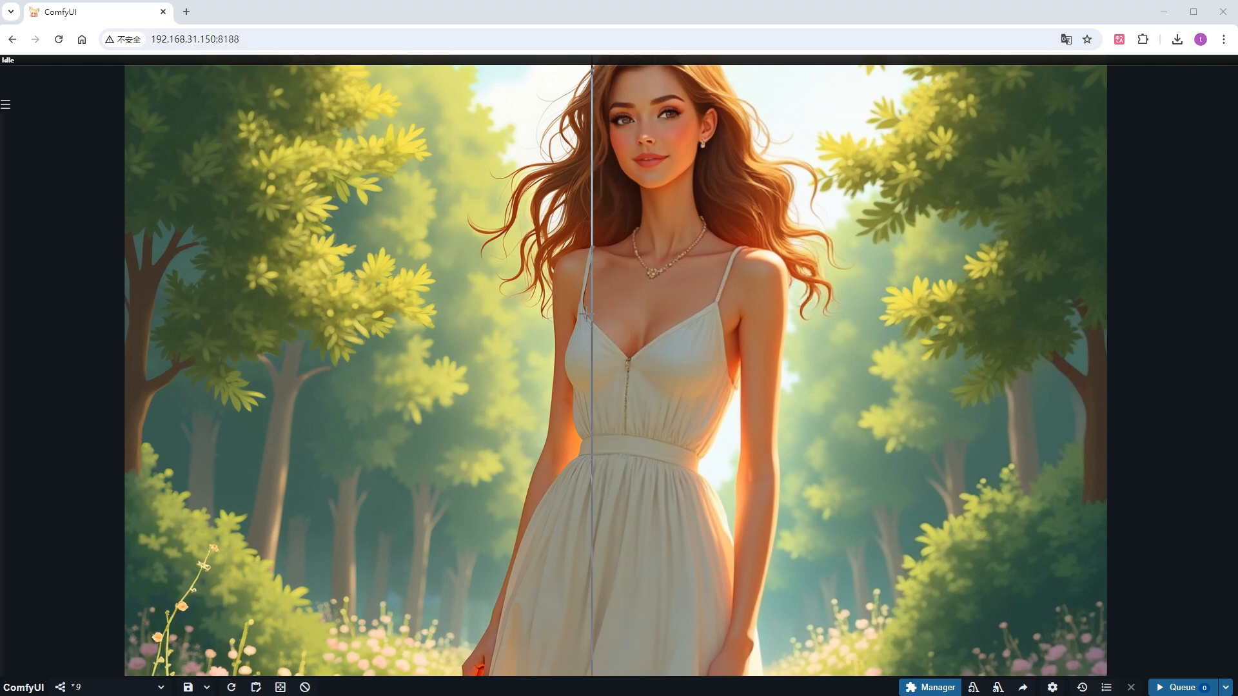
Delete the face detailing, face swapping and upscaling nodes together with the Image Comparer from the workflow
scroll(324, 330, down, 5)
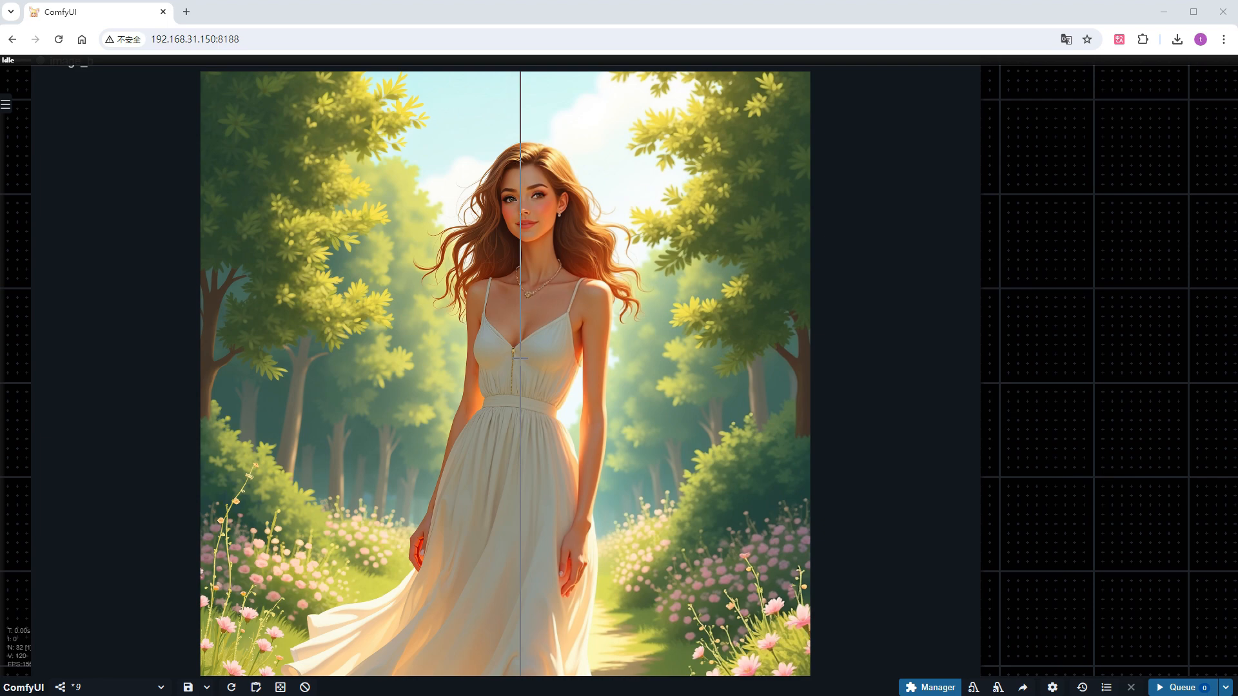
scroll(521, 358, down, 15)
drag(368, 583, 695, 603)
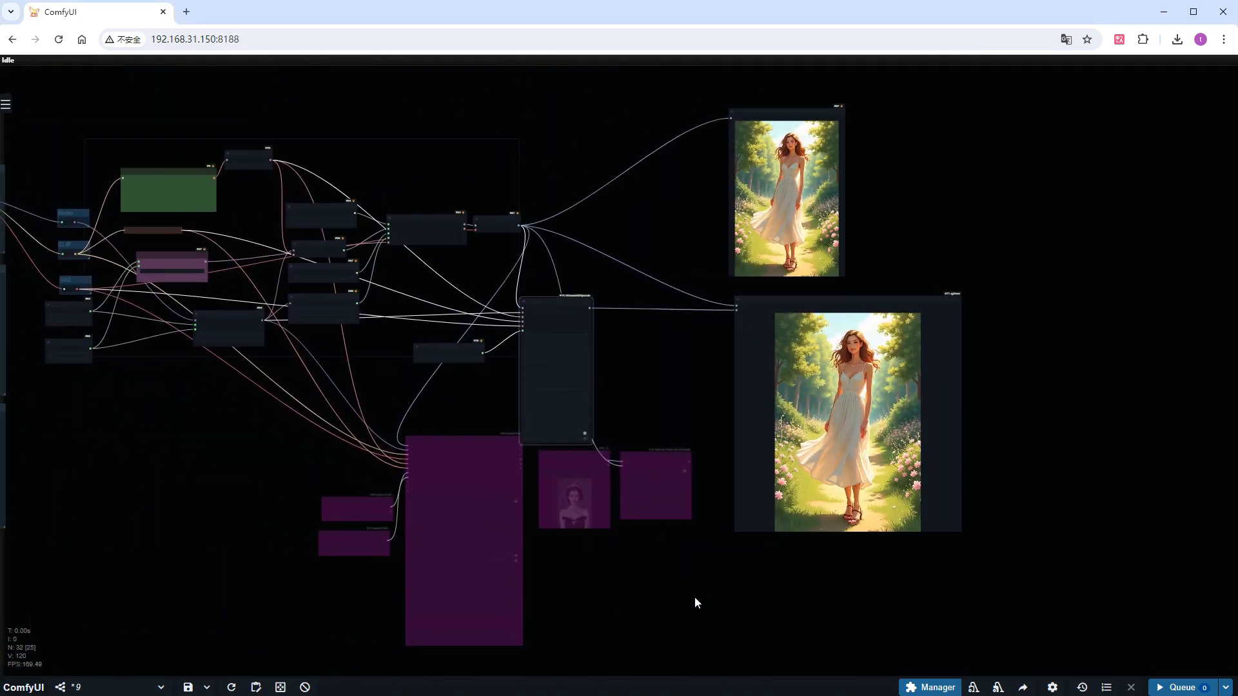
drag(1007, 637, 381, 349)
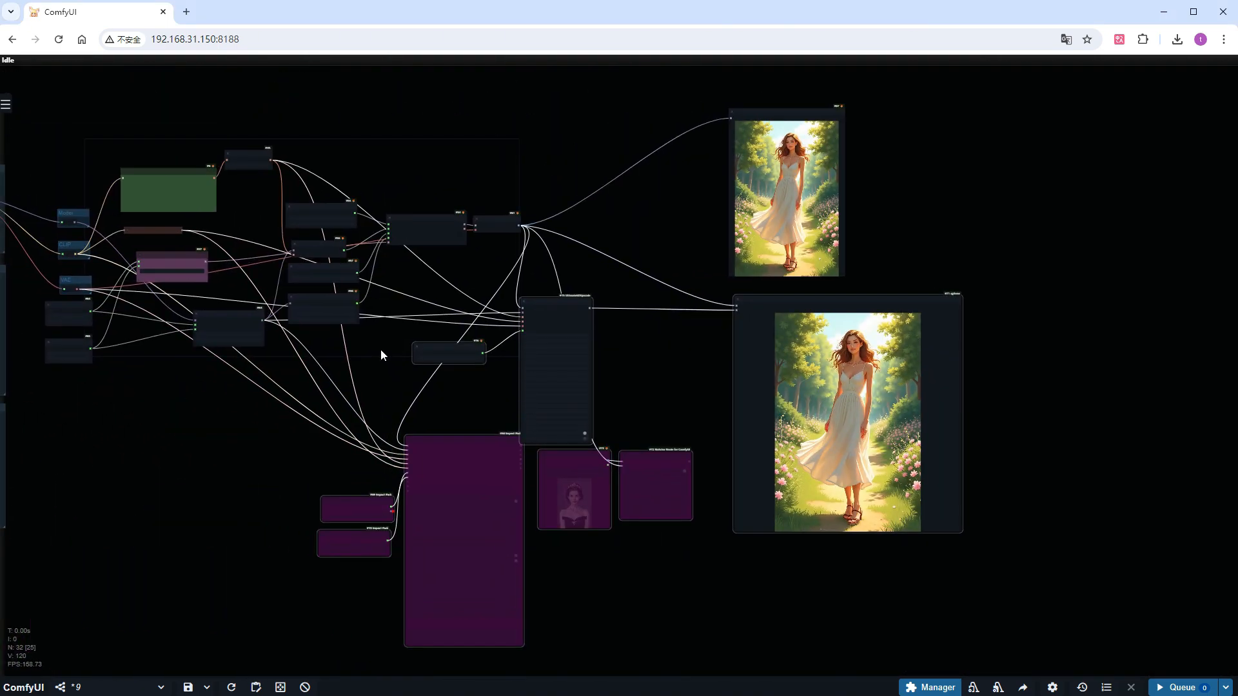
key(Delete)
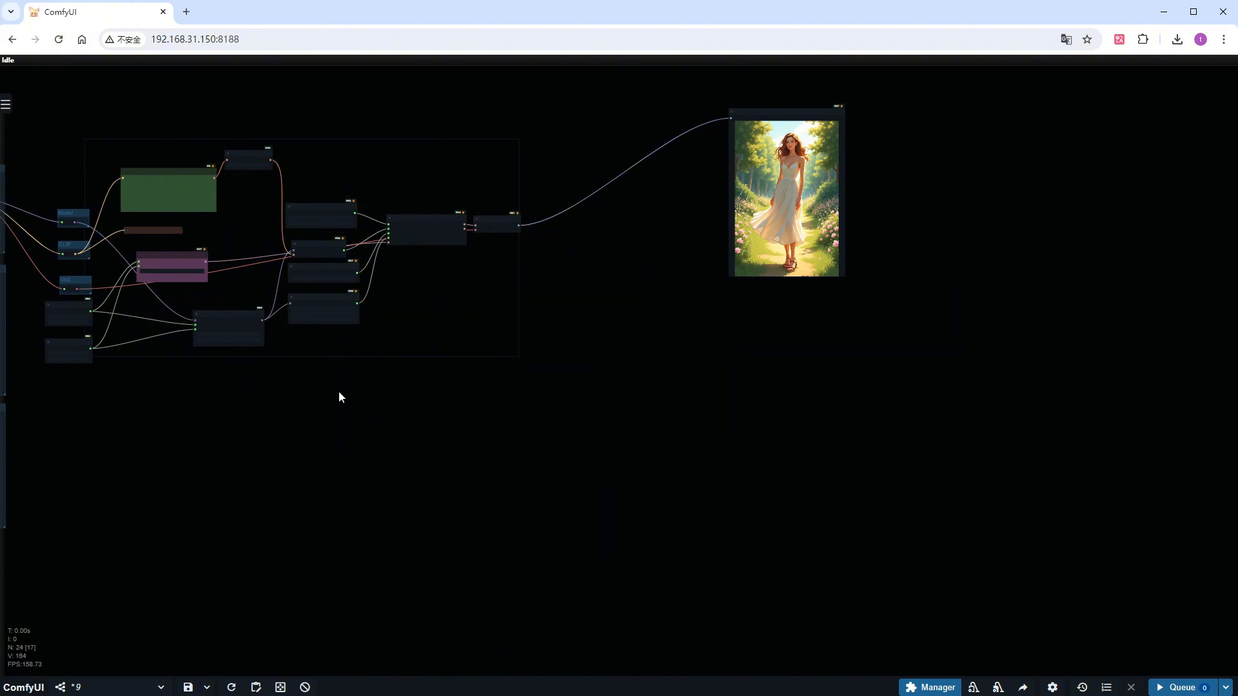
Paste Load Image and VAE Encode nodes below ModelSamplingFlux, wired to the VAE and the sampler's latent_image input
drag(340, 396, 588, 462)
scroll(400, 441, up, 8)
drag(367, 433, 457, 383)
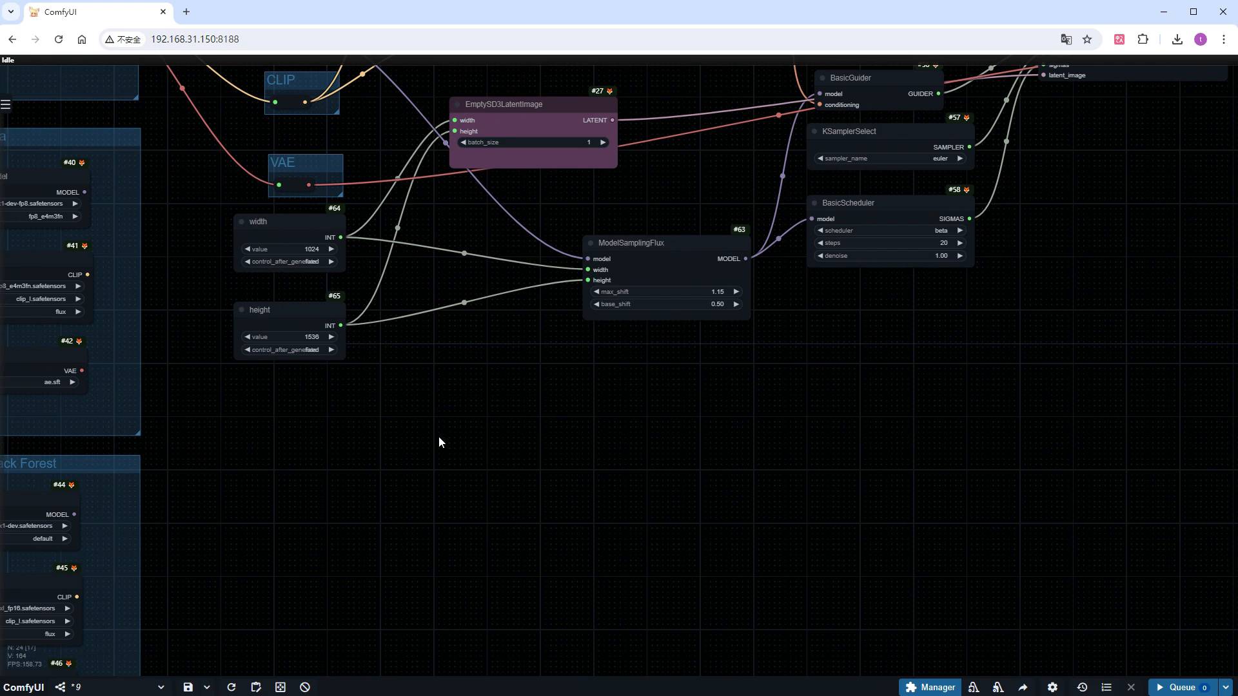
key(ctrl+v)
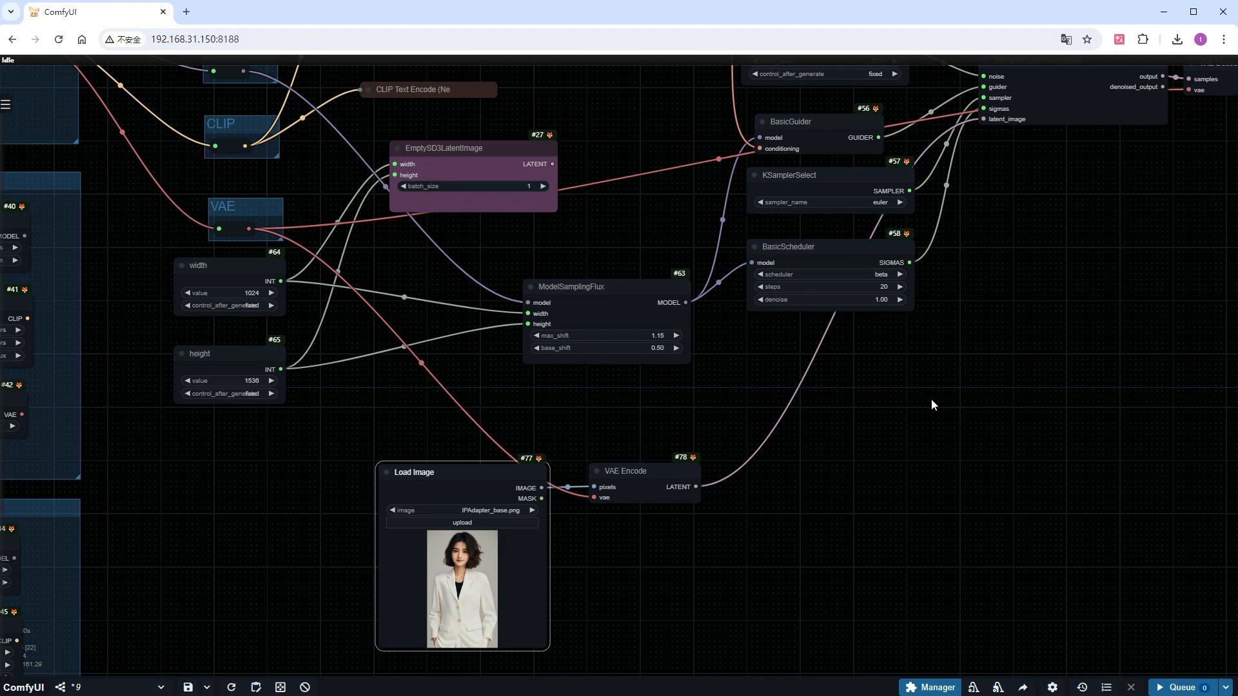
Replace the text in the positive prompt node with "anime sytle"
drag(893, 405, 922, 665)
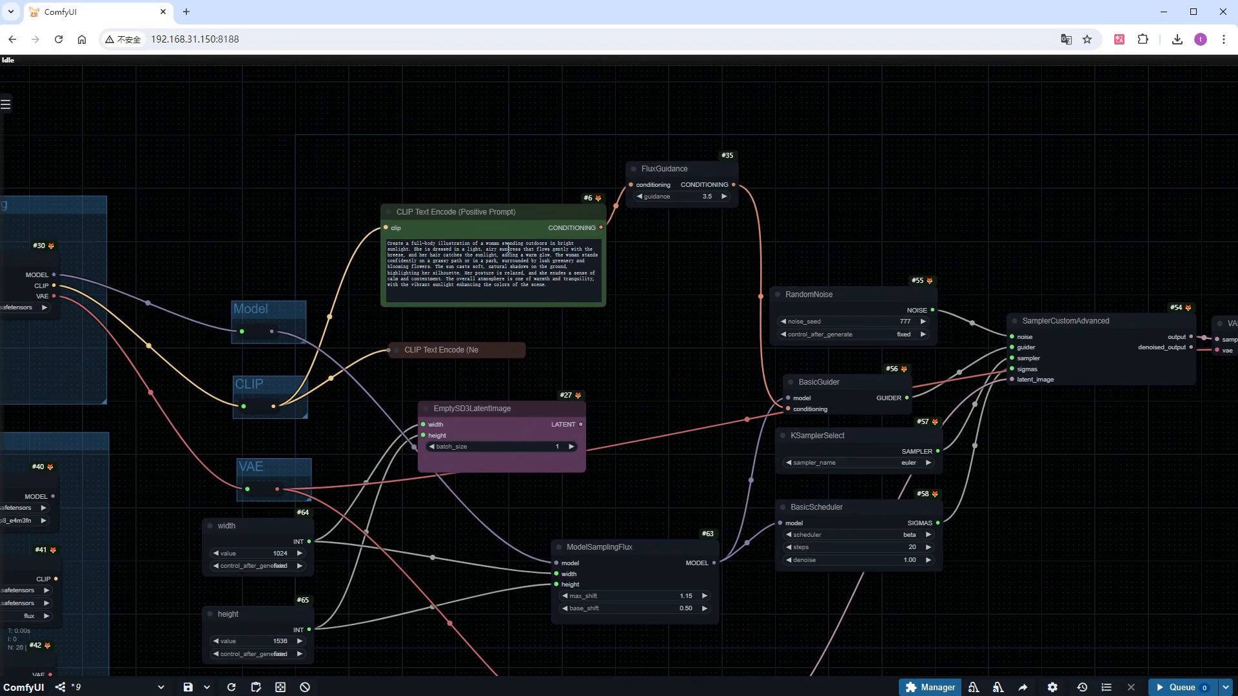
scroll(487, 207, up, 6)
drag(599, 345, 244, 219)
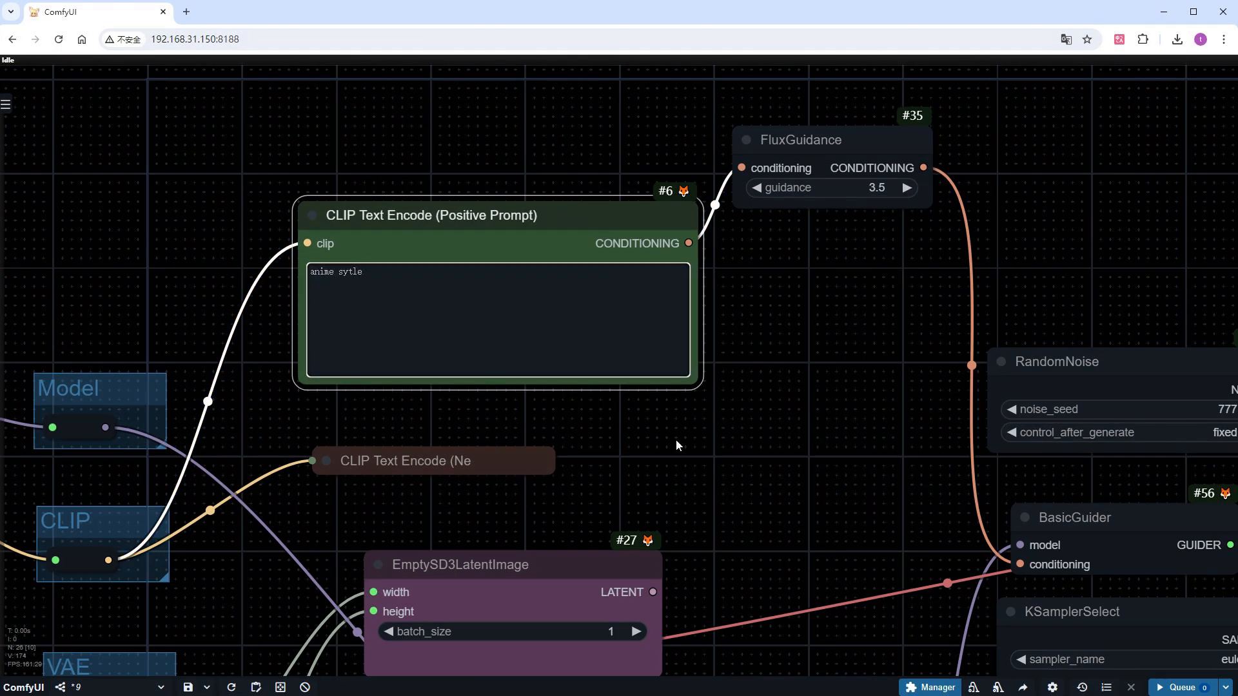
Set the BasicScheduler node's scheduler to simple and its denoise to 0.8
scroll(676, 441, down, 3)
drag(752, 548, 493, 268)
click(784, 427)
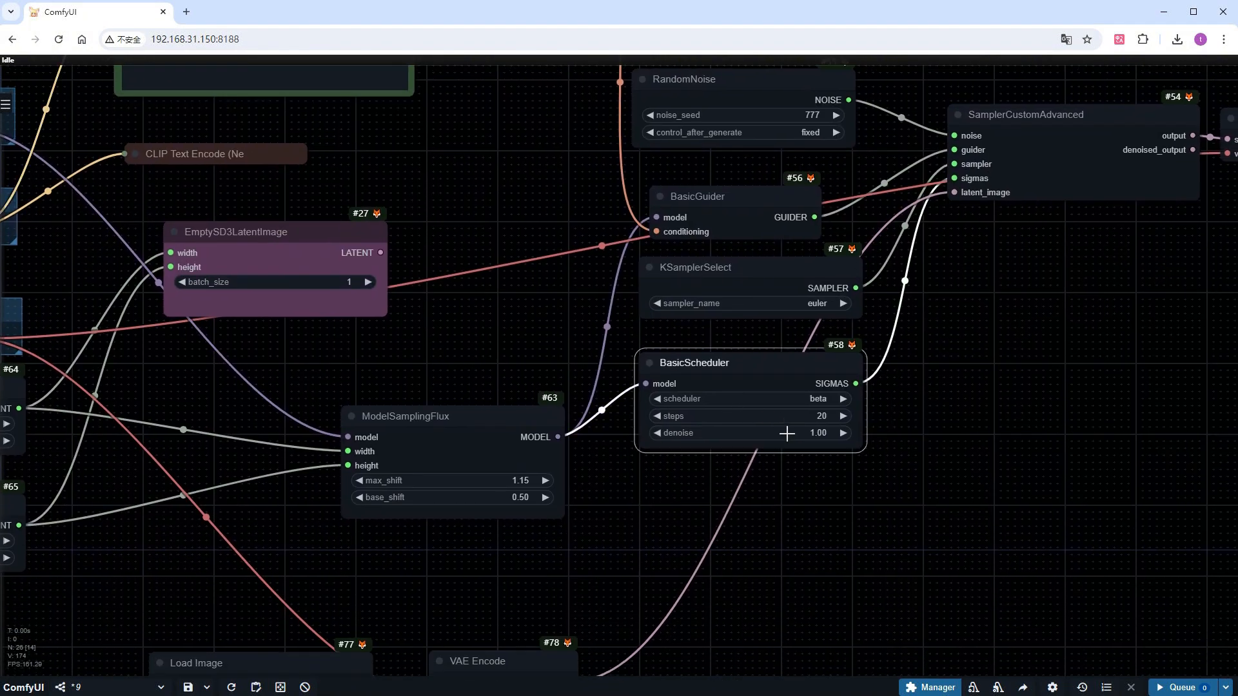
click(816, 400)
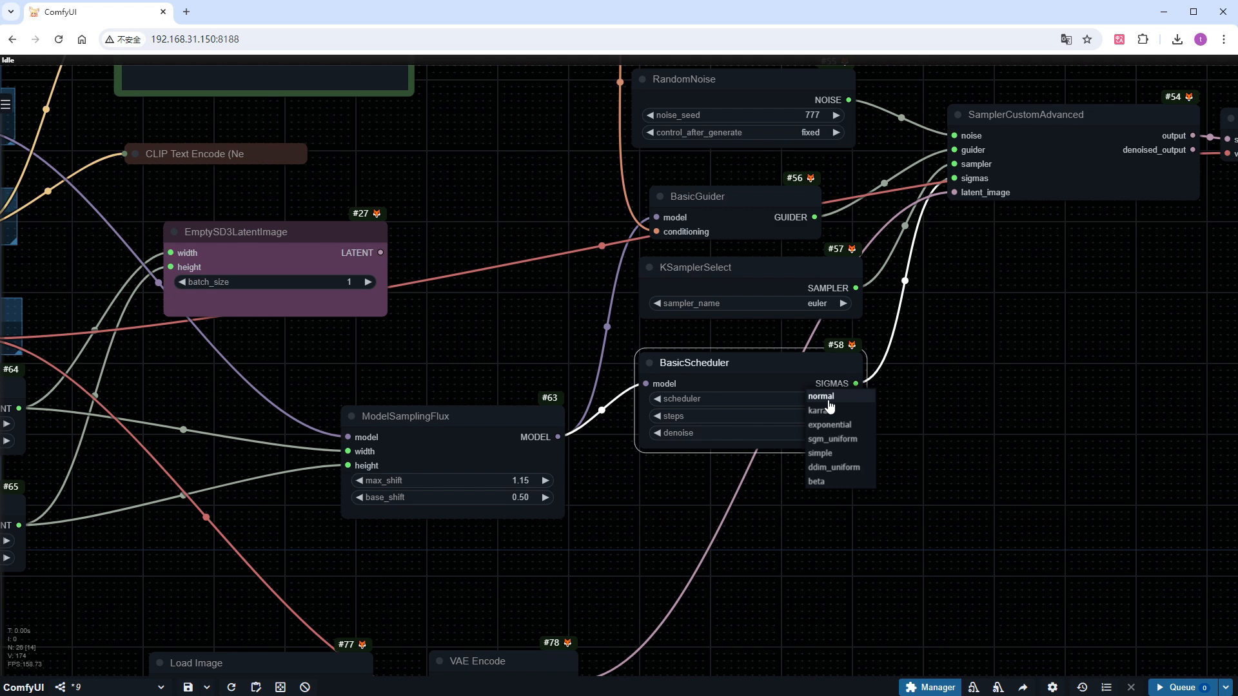
click(822, 453)
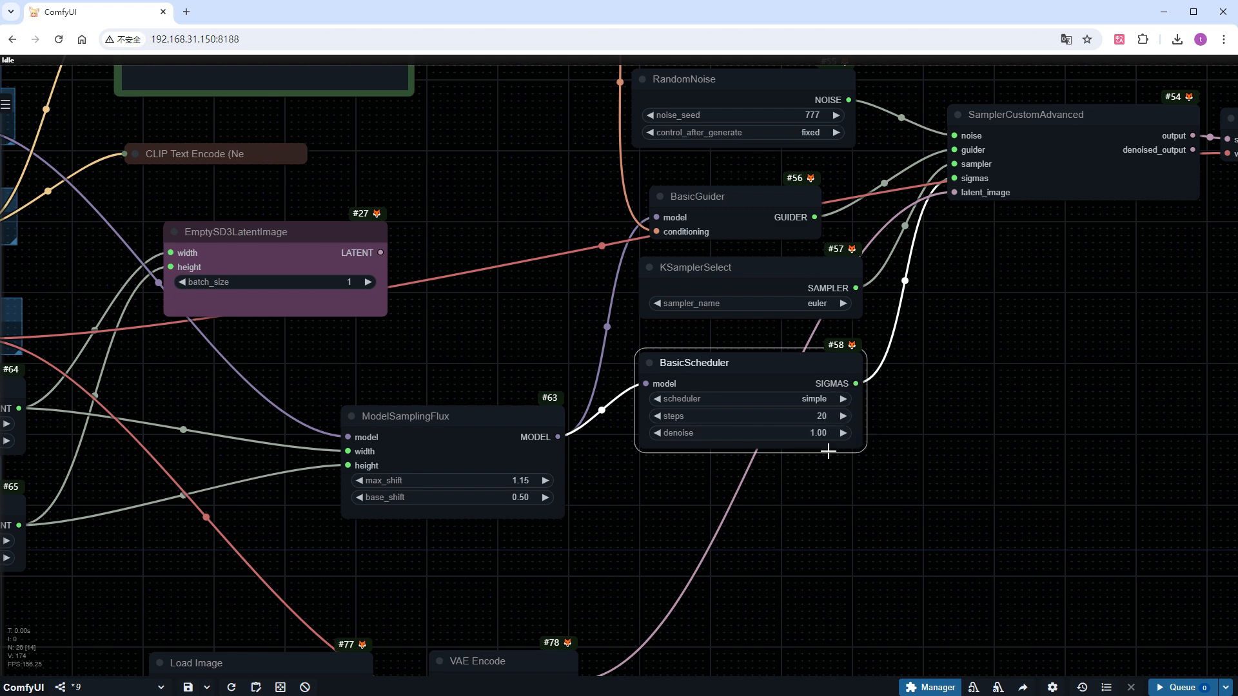
click(784, 434)
text(0.8)
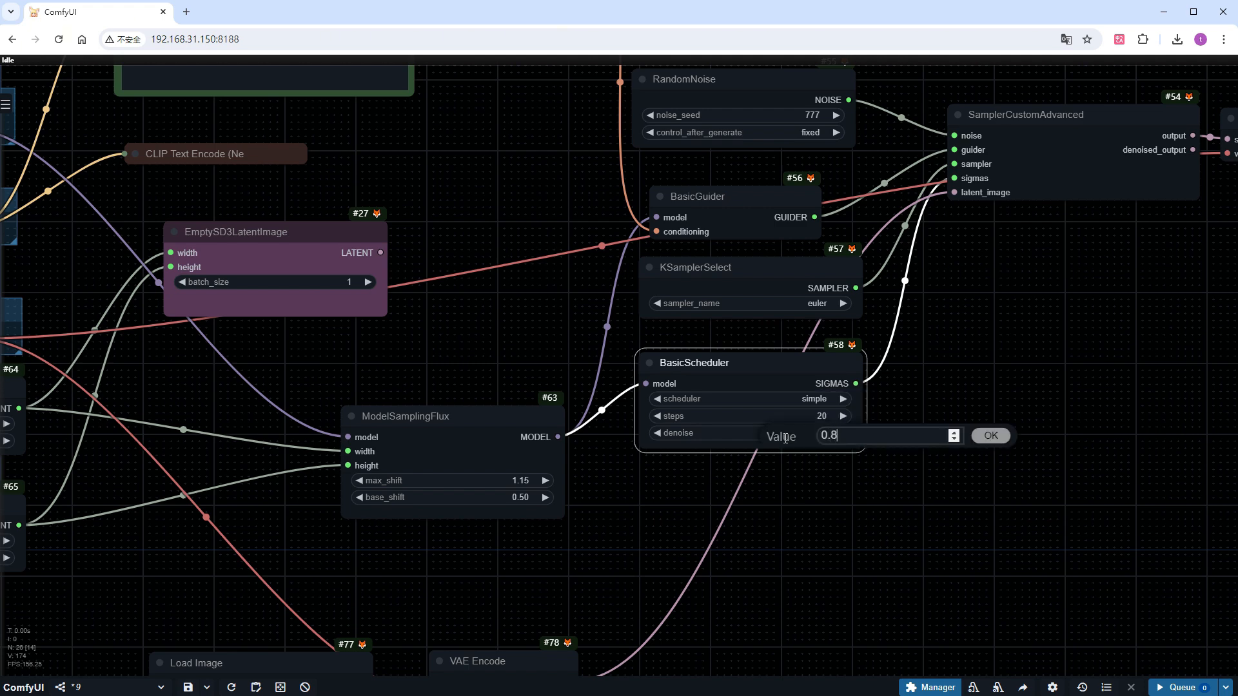
key(Return)
Queue the image-to-image workflow and view the result in the Preview Image node
scroll(784, 437, down, 9)
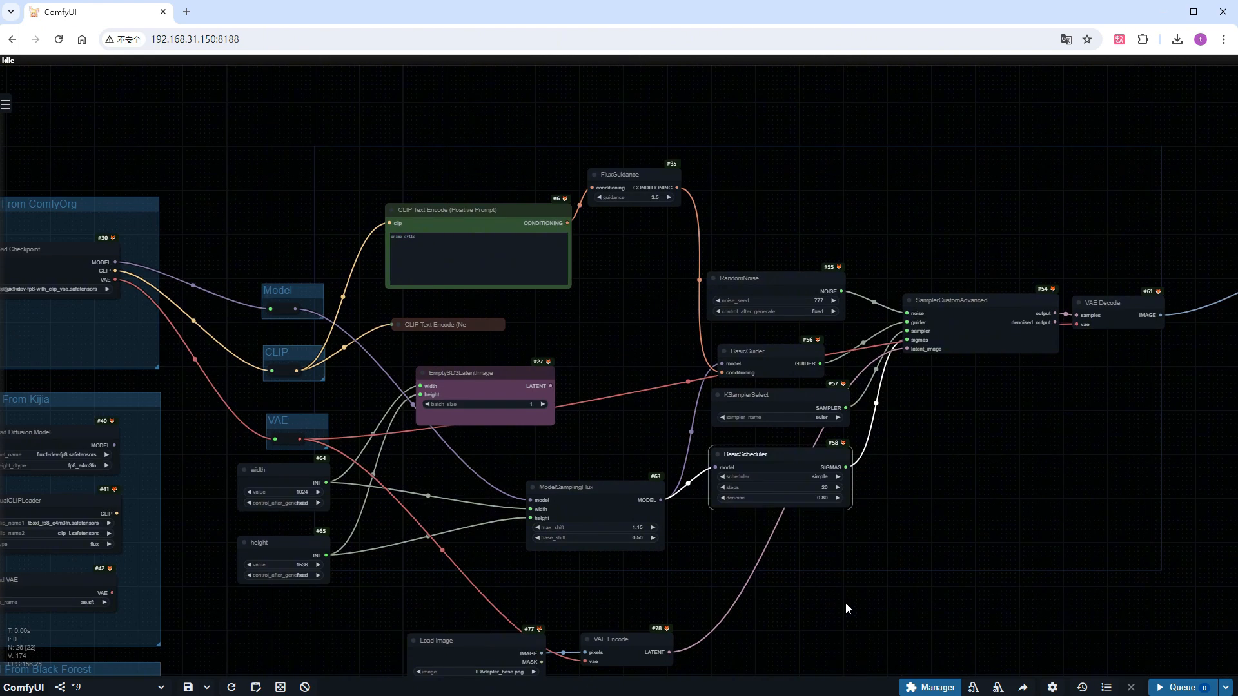
scroll(570, 572, up, 4)
click(1182, 687)
scroll(927, 556, down, 5)
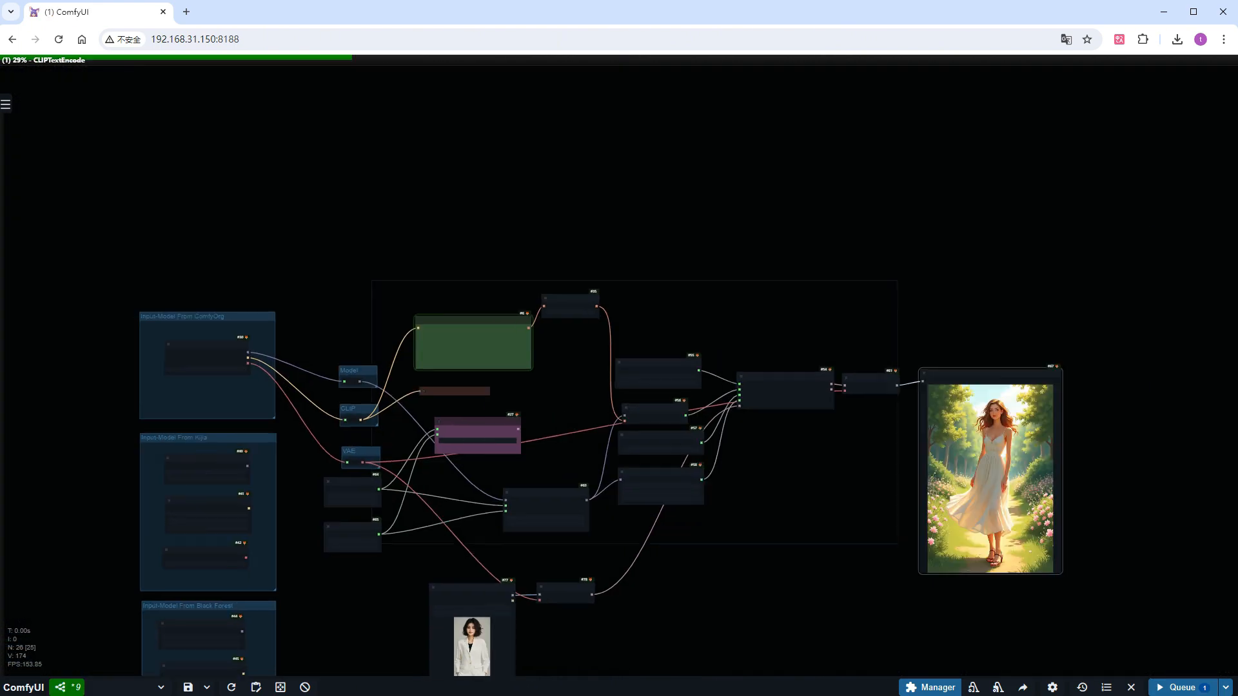
scroll(955, 450, up, 9)
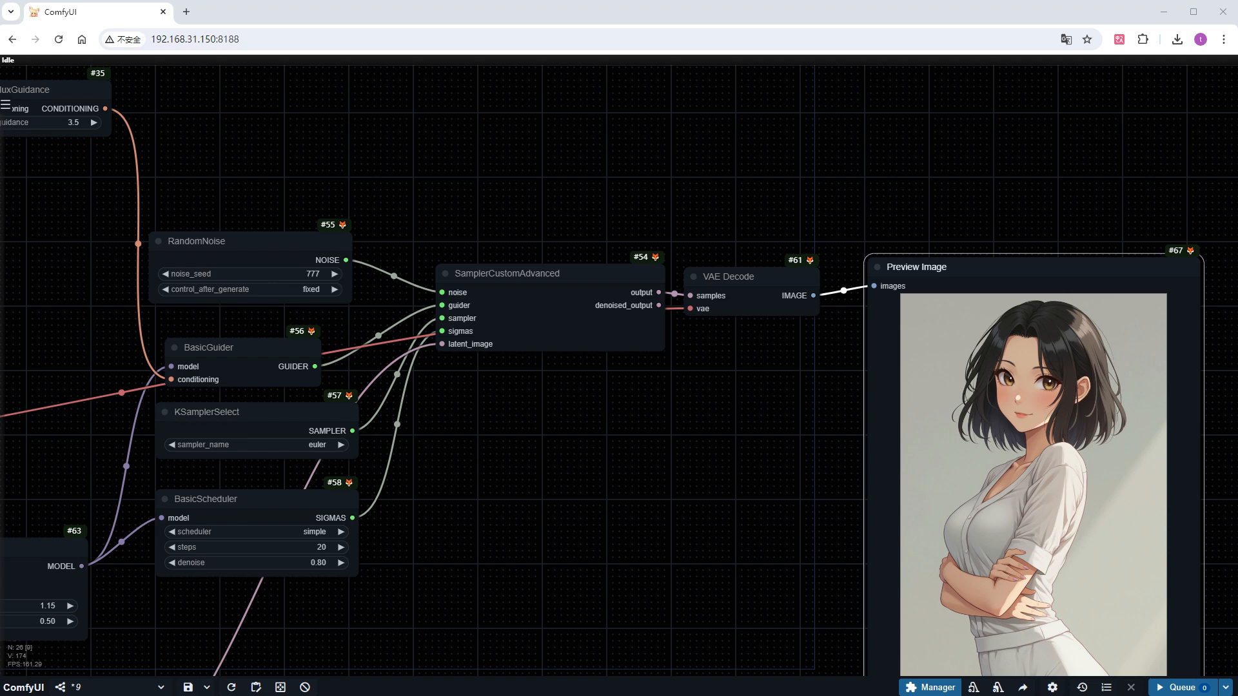
Set the RandomNoise node's noise_seed to 7 and queue the workflow again
click(298, 274)
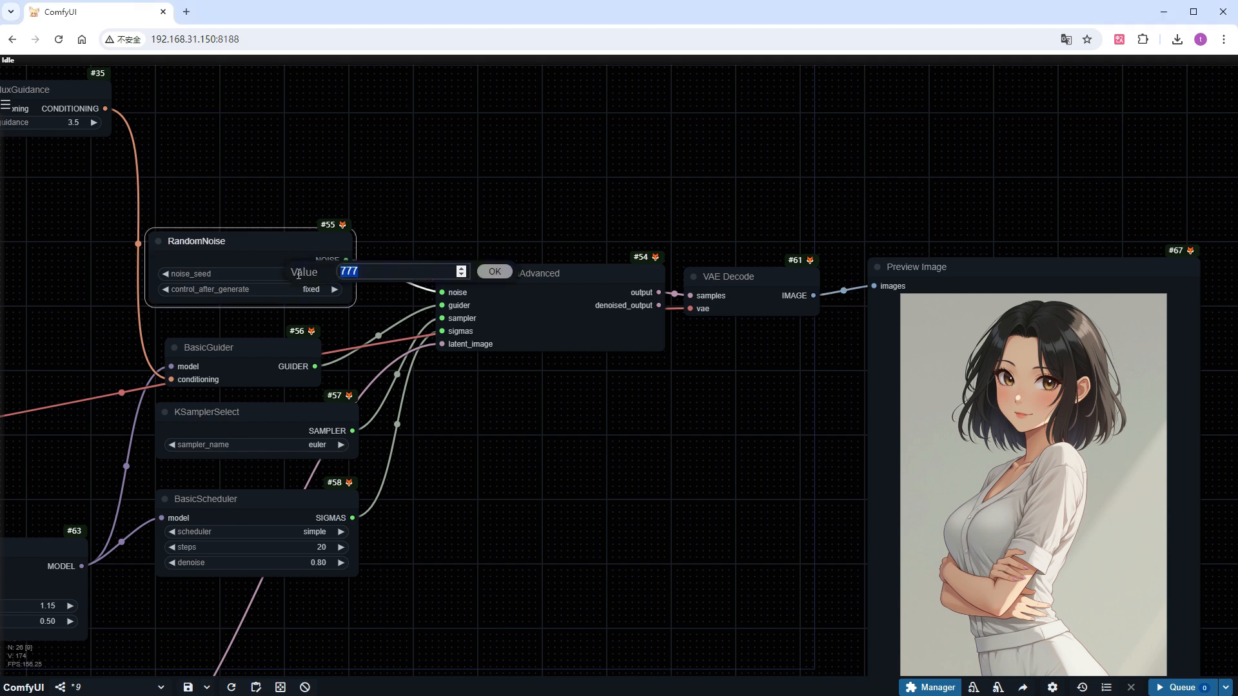
text(7)
key(Return)
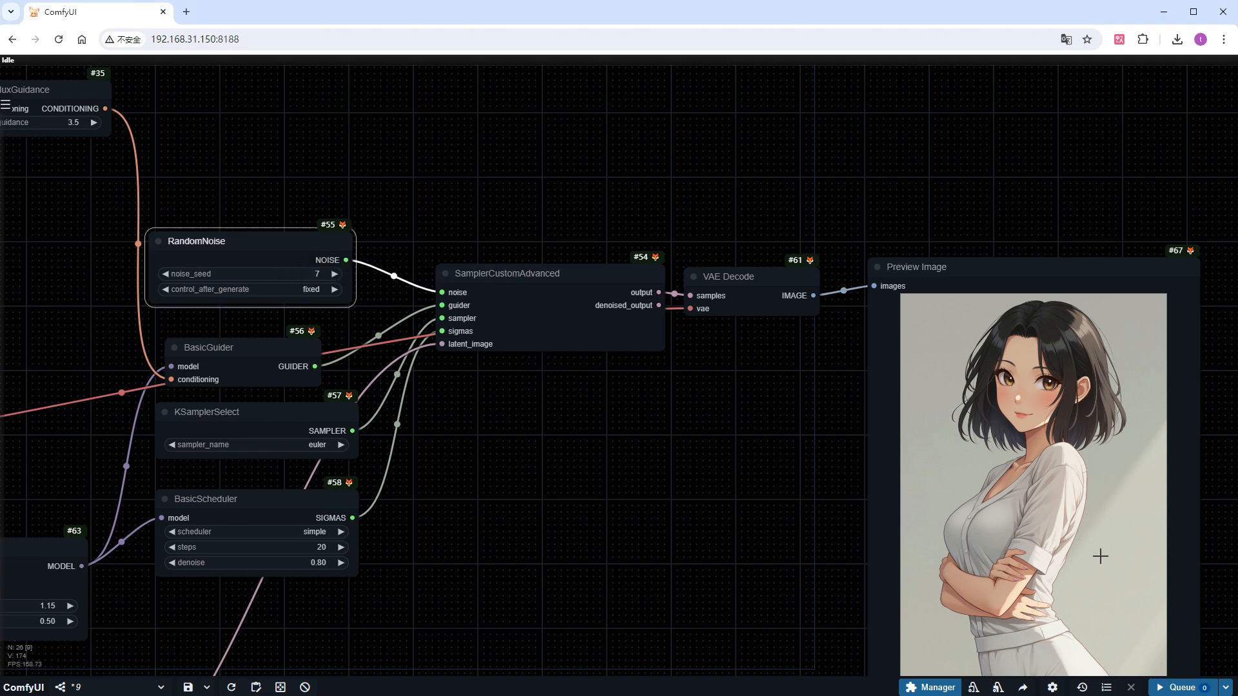
click(1182, 687)
scroll(703, 573, down, 1)
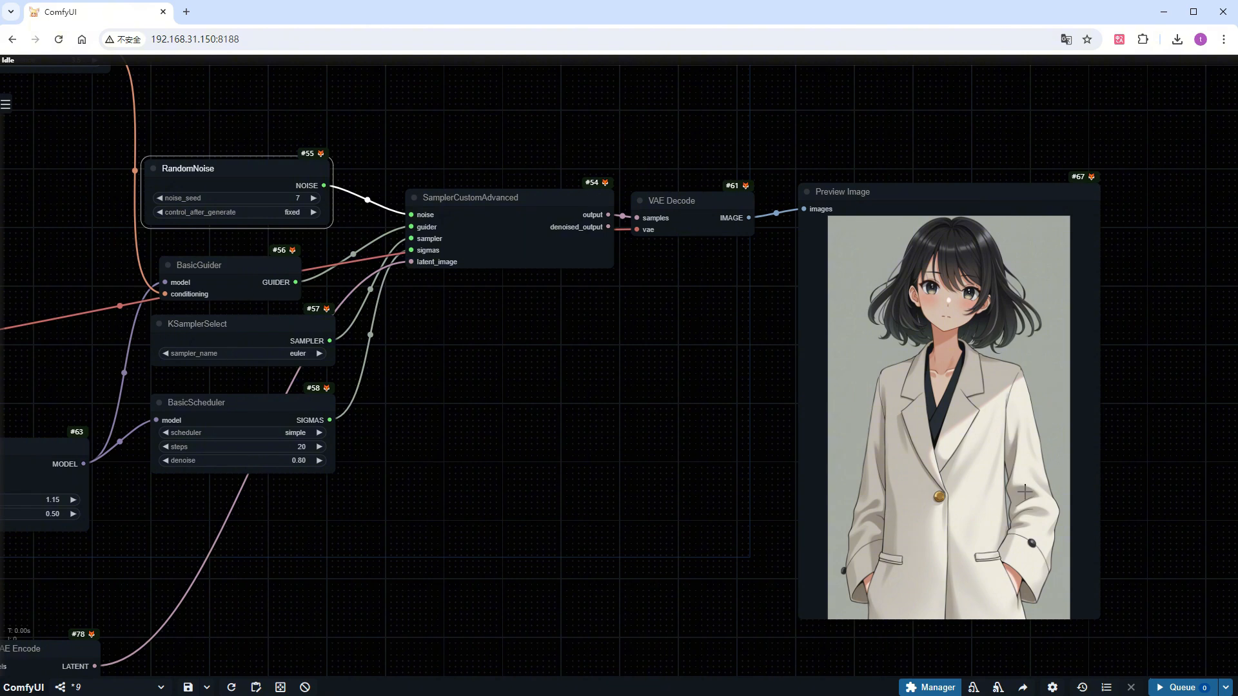
Load ComfyUI_00127_.png into the Load Image node, mask the middle dog's eyes in the MaskEditor and save the mask to the node
scroll(517, 520, down, 5)
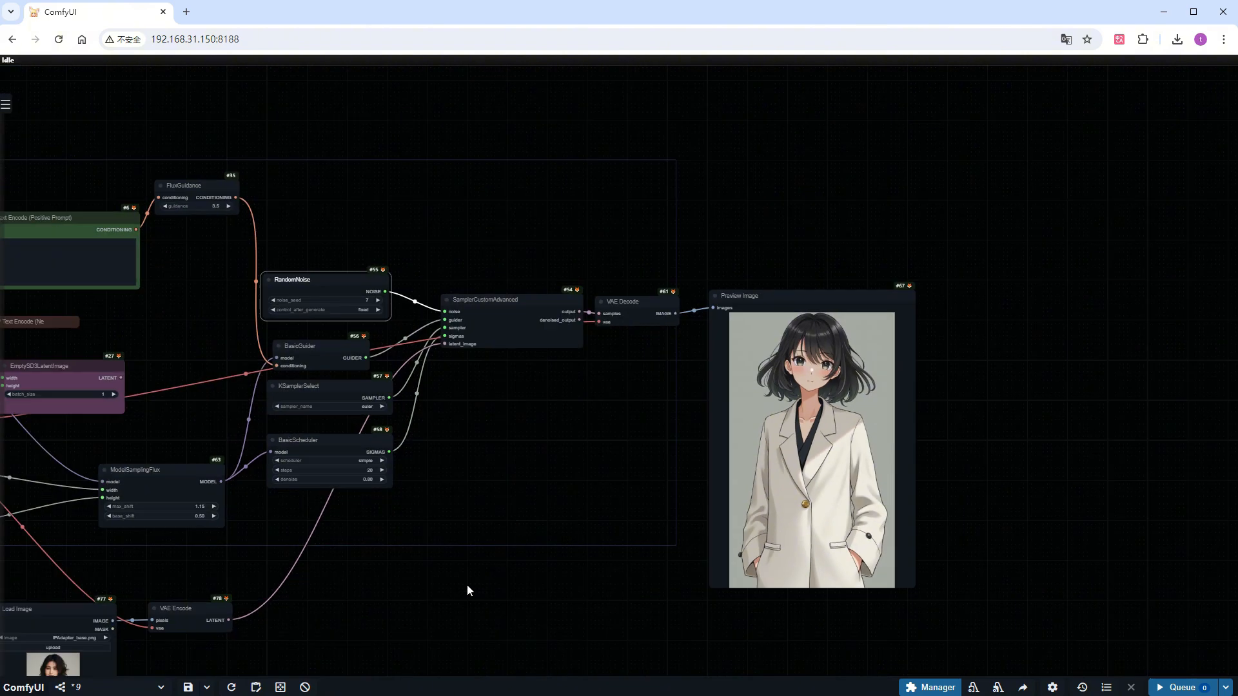
drag(466, 584, 756, 503)
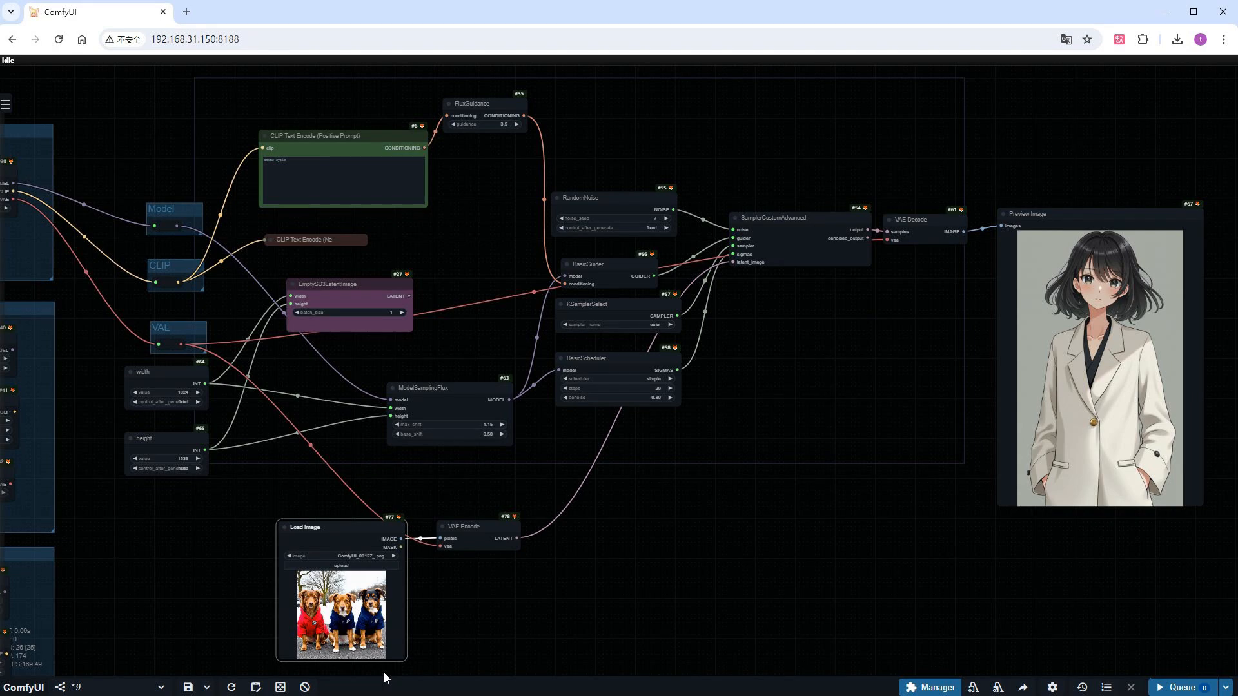
scroll(309, 487, up, 15)
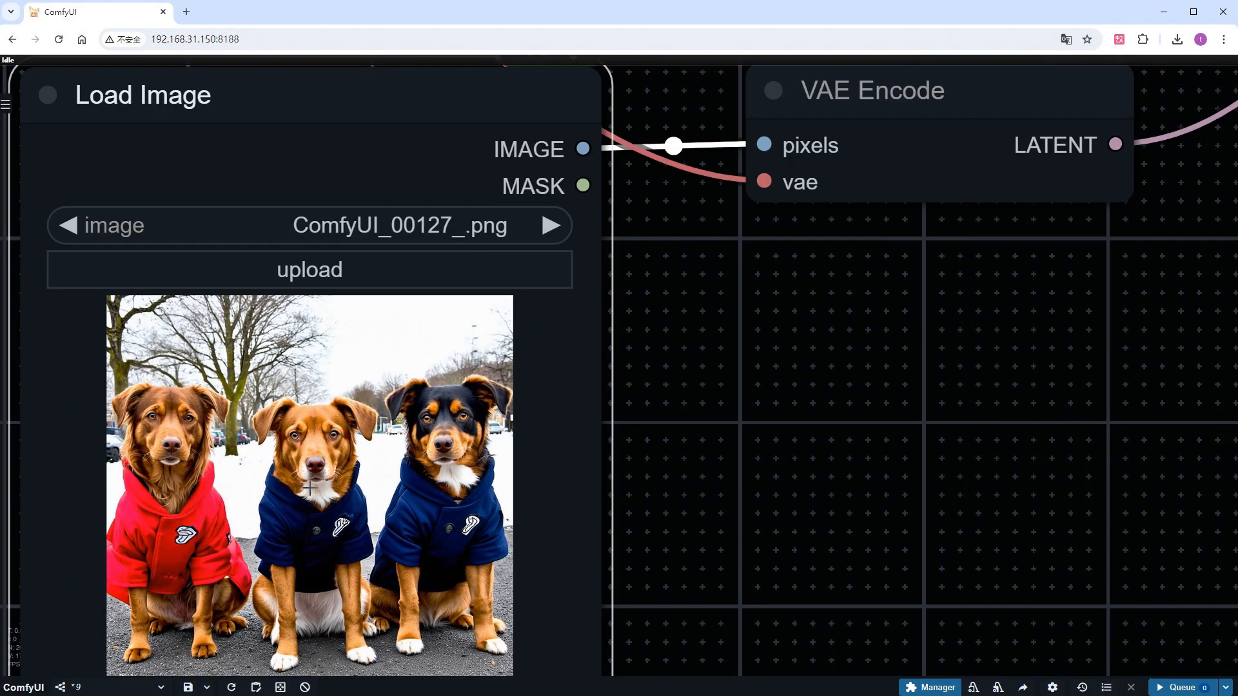
right_click(308, 411)
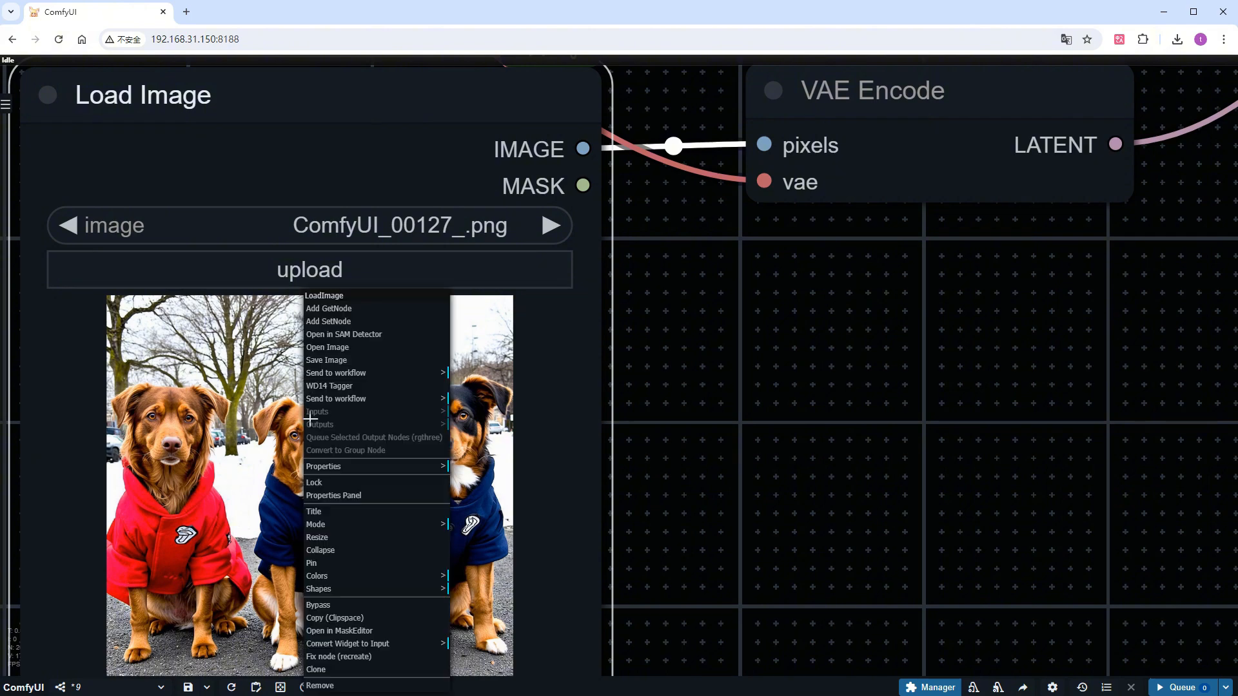
click(370, 632)
scroll(589, 294, up, 5)
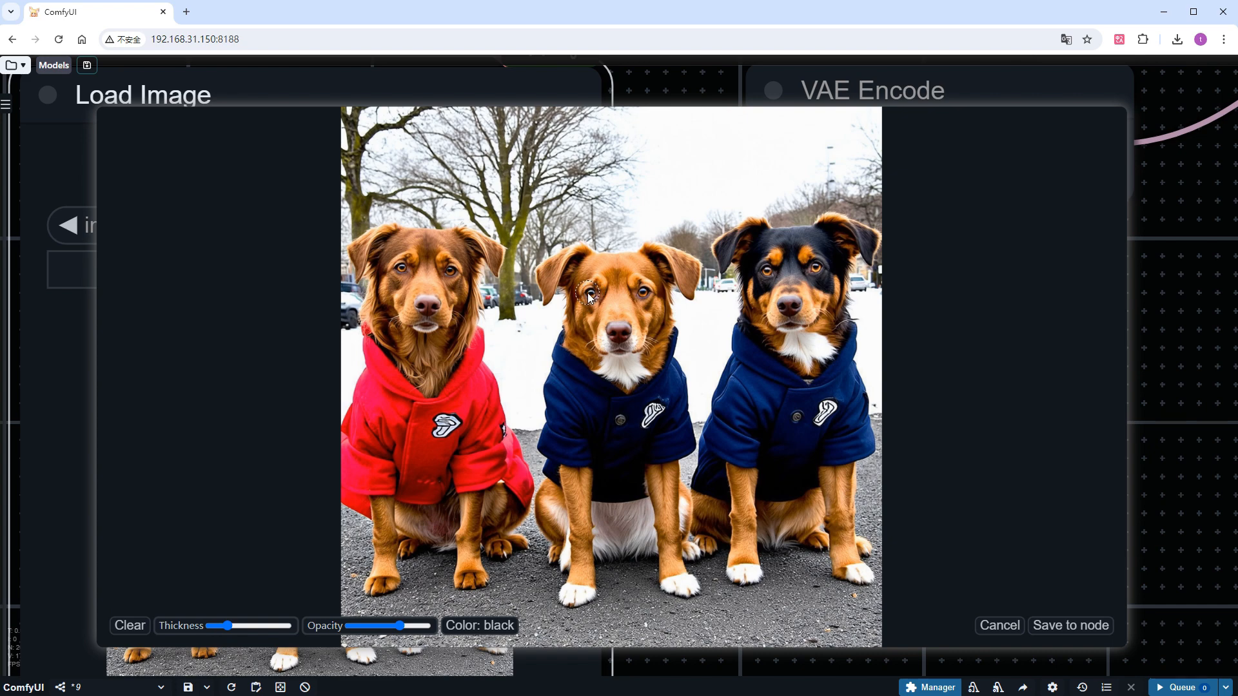
mouse_move(587, 292)
mouse_down()
mouse_move(653, 294)
mouse_move(593, 295)
mouse_up()
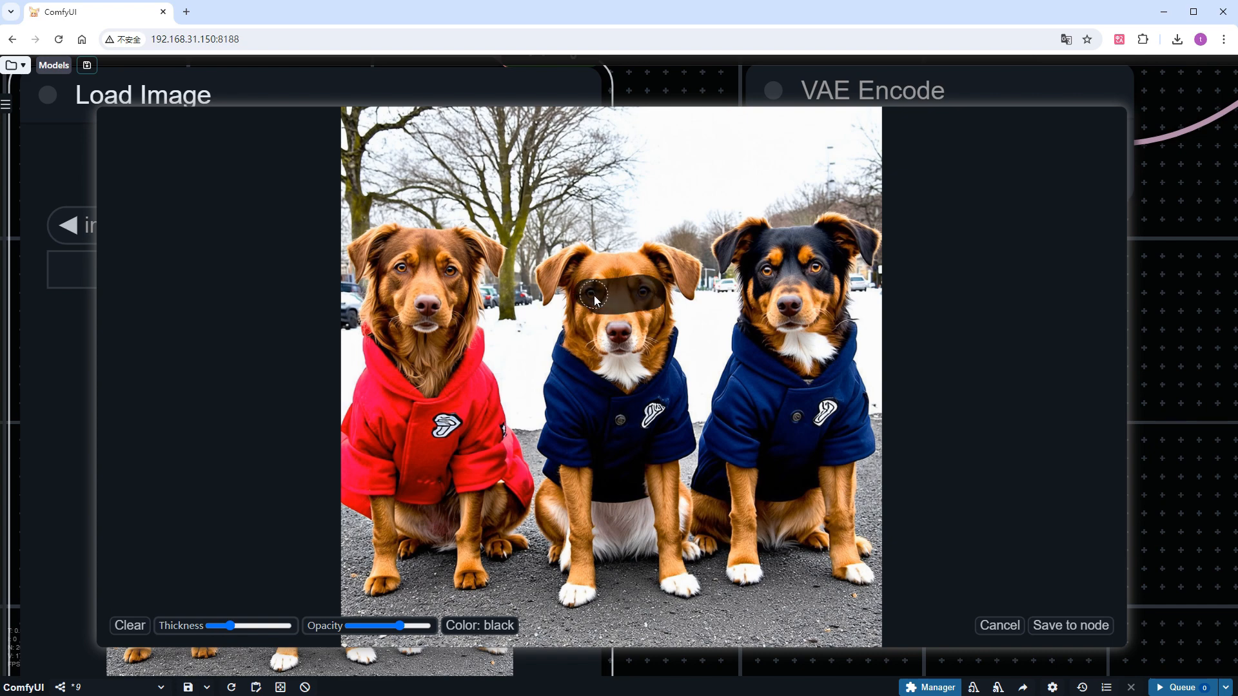
click(1061, 631)
scroll(941, 590, down, 5)
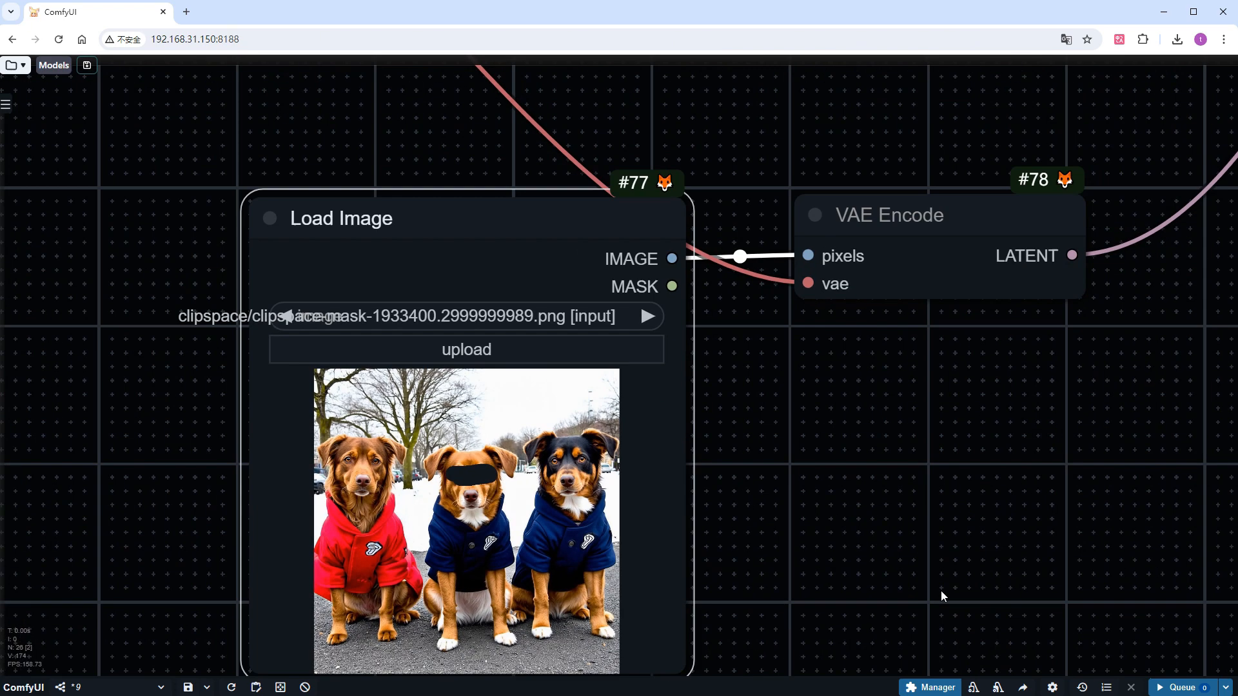
Replace VAE Encode with a VAE Encode (for Inpainting) node wired to the image, mask, VAE and the sampler's latent_image input
drag(775, 471, 719, 451)
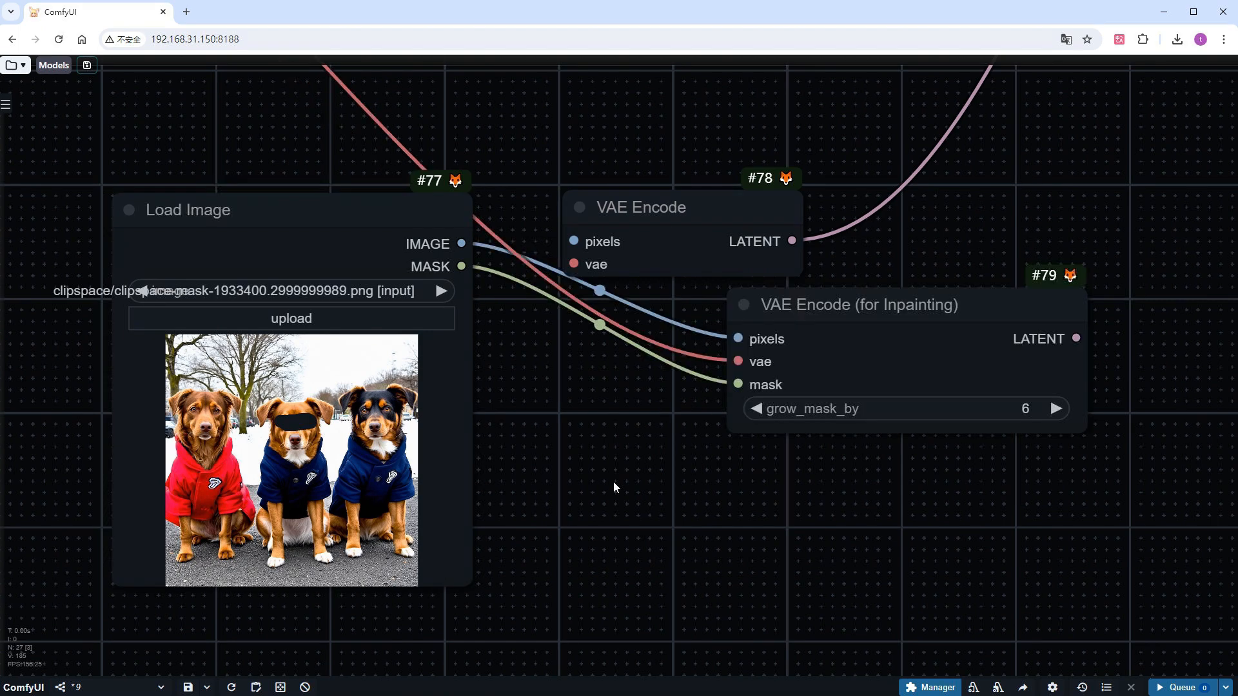
scroll(613, 482, down, 10)
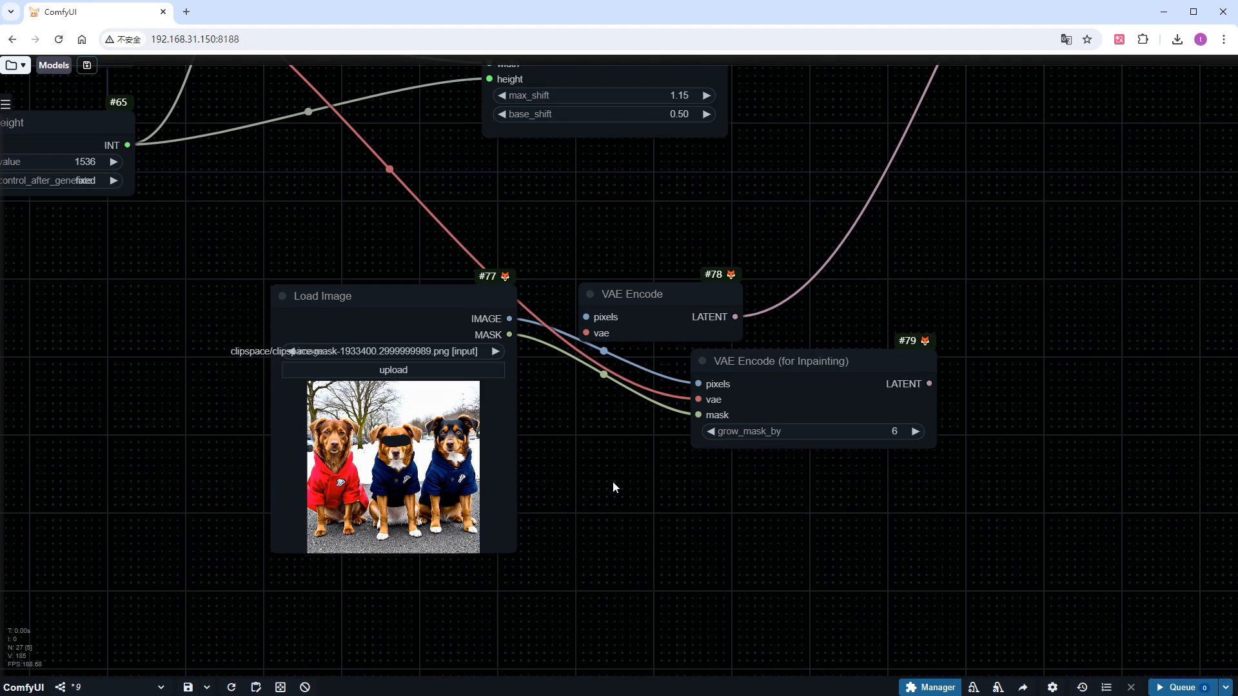
drag(888, 429, 666, 230)
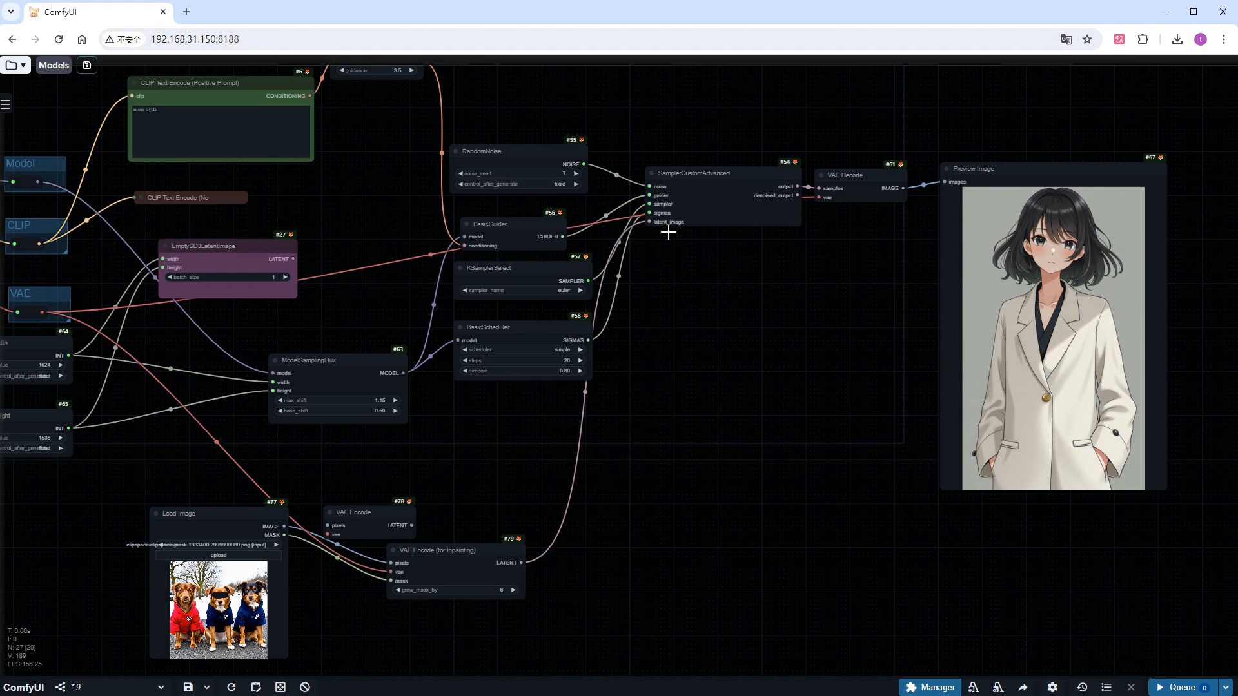
click(372, 521)
key(Delete)
drag(441, 500, 678, 575)
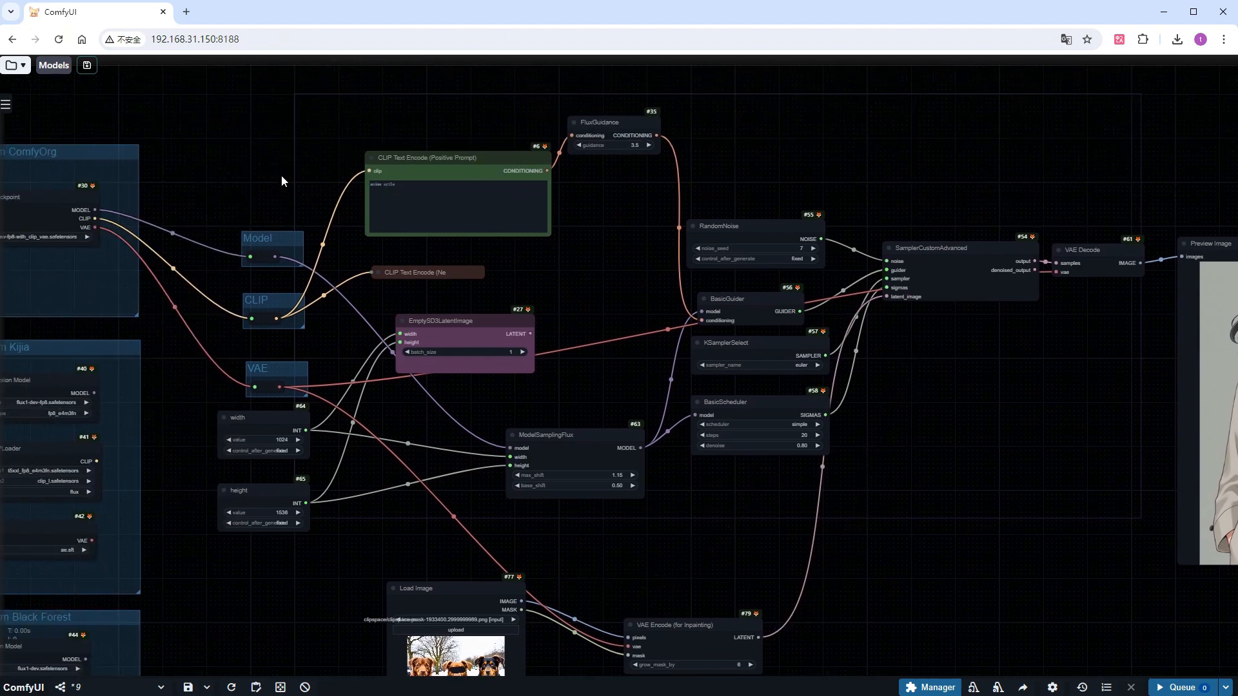
Change the positive prompt text to "glasses"
scroll(282, 176, up, 10)
click(513, 232)
key(ctrl+a)
text(glasses)
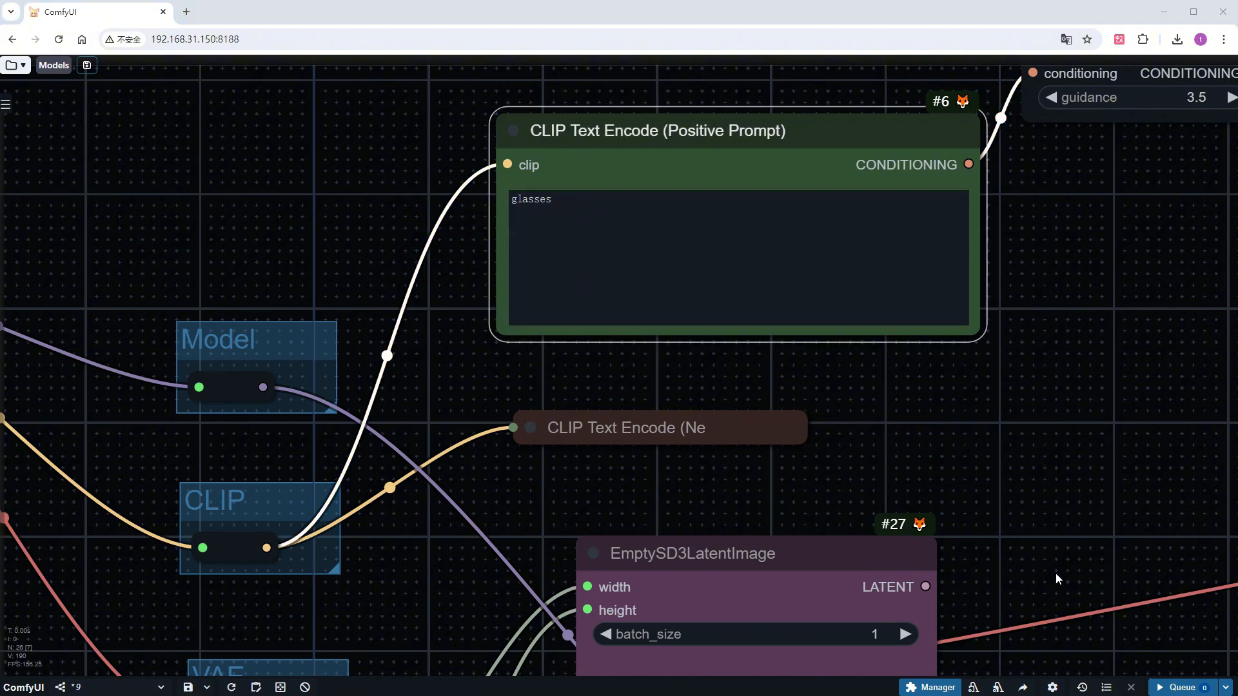
Queue the inpainting workflow and inspect the middle dog in the generated preview image
scroll(1096, 516, down, 8)
scroll(691, 318, up, 5)
scroll(907, 456, up, 2)
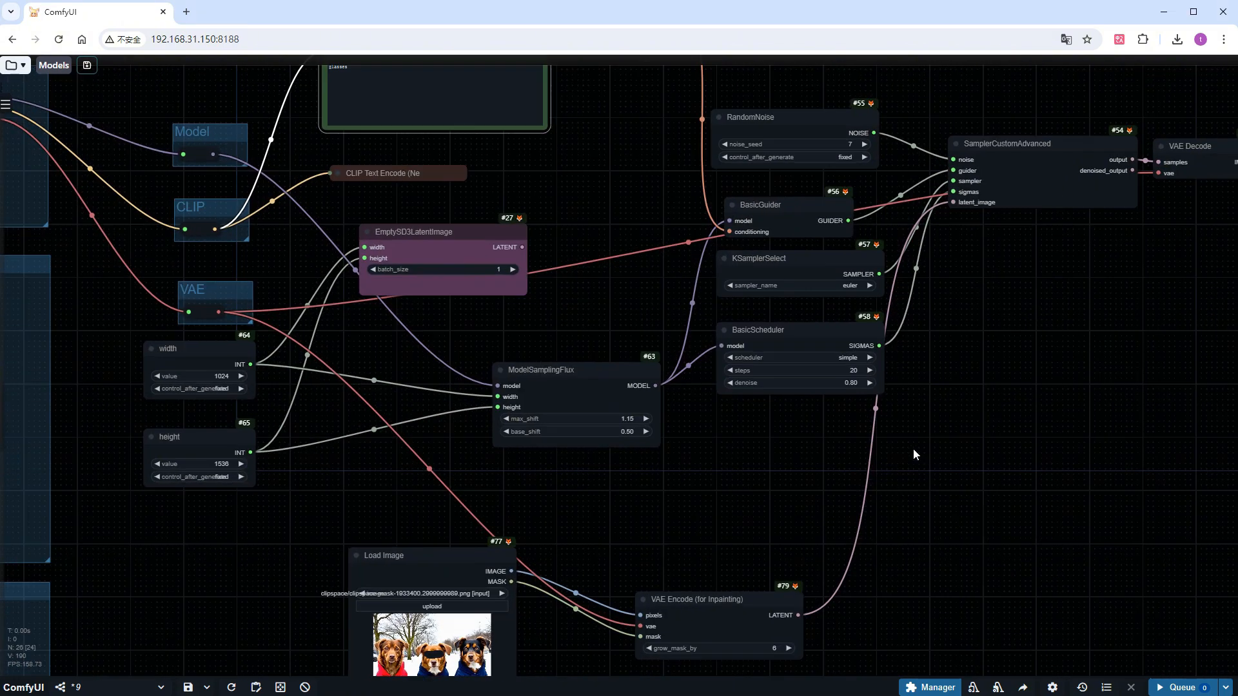
click(1181, 688)
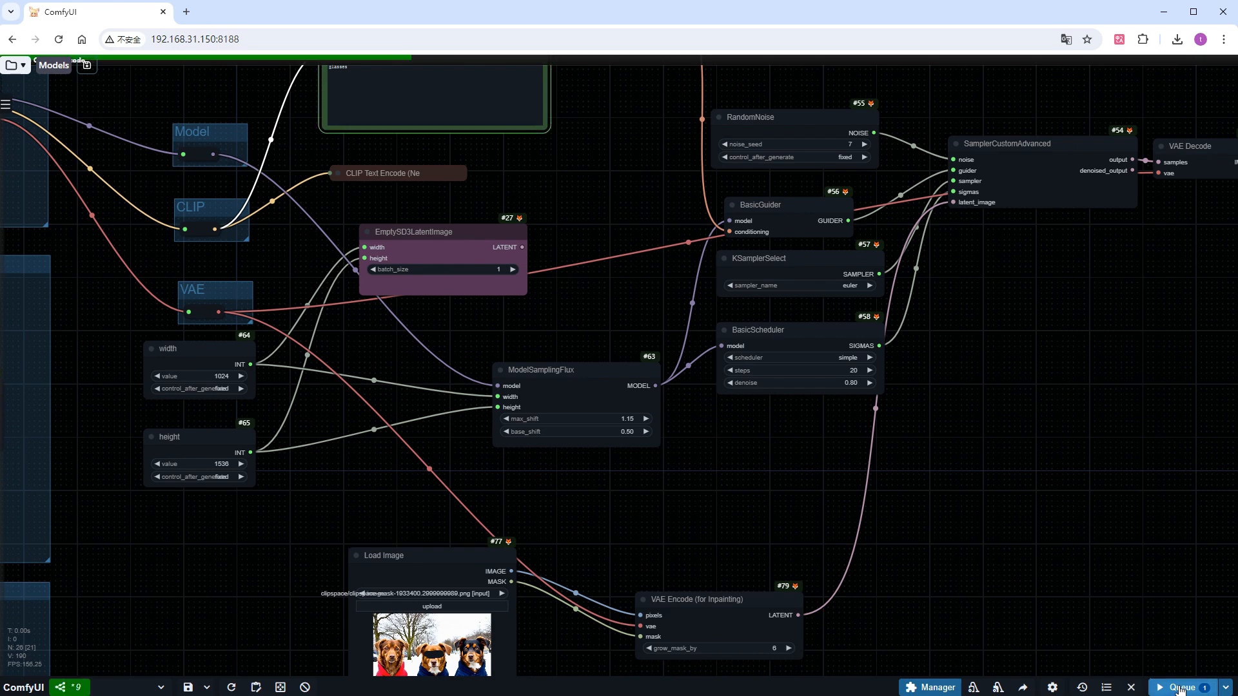
scroll(1140, 558, down, 2)
drag(1140, 557, 875, 528)
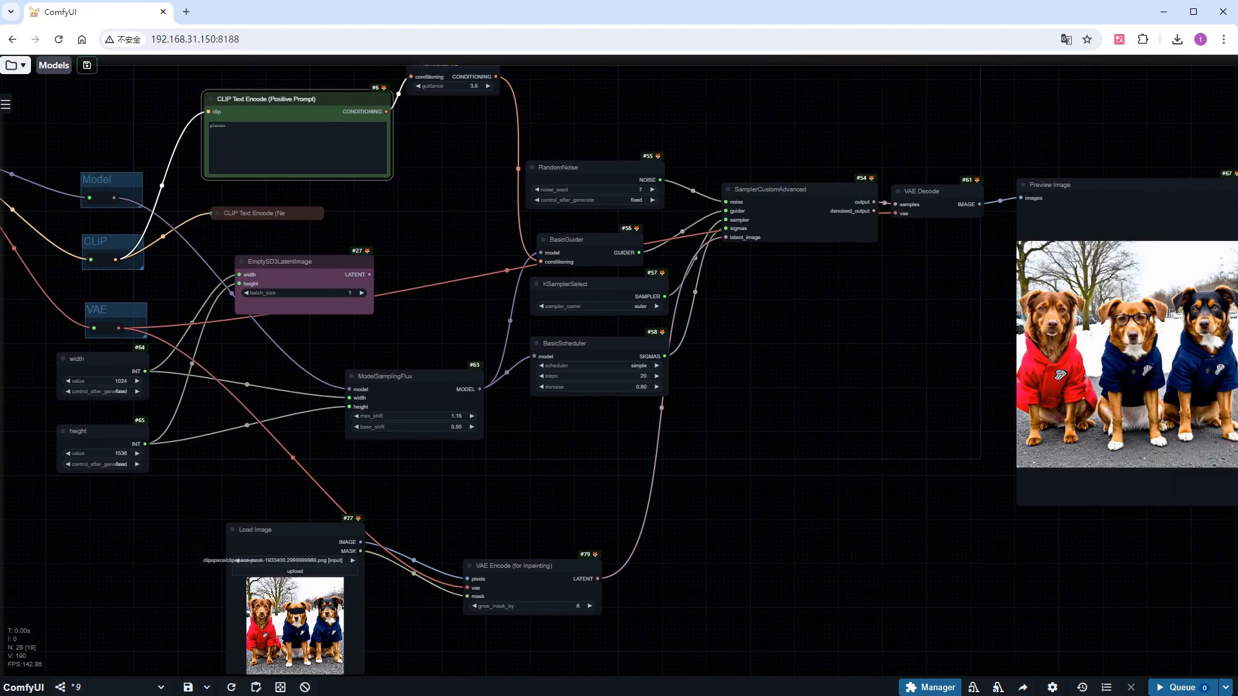
scroll(1225, 329, up, 12)
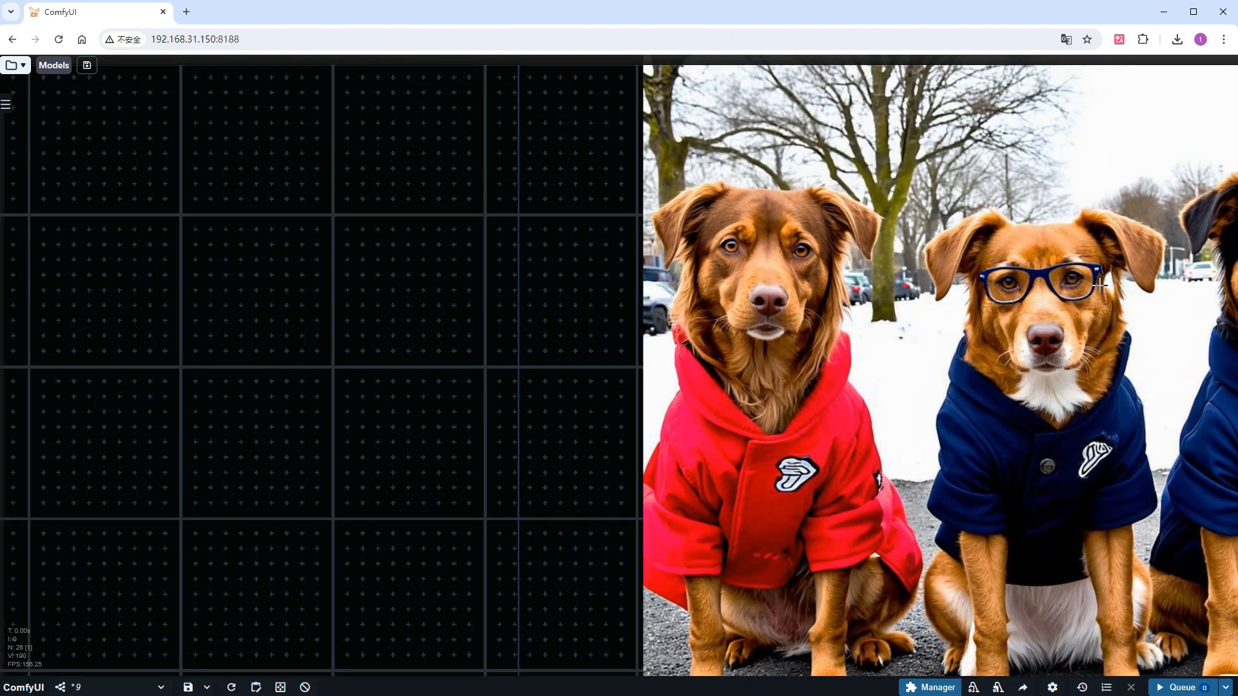
drag(485, 440, 121, 434)
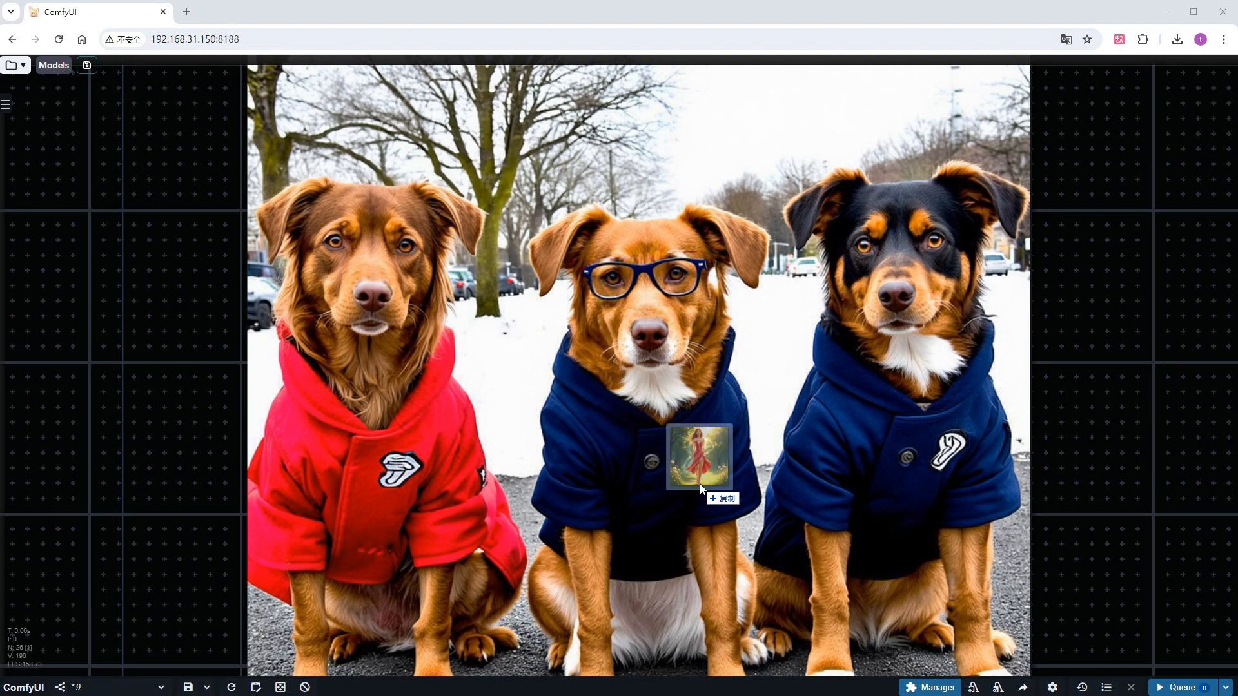
Open the SAM2 inpainting workflow by dropping the red-dress woman image onto the canvas
drag(699, 484, 699, 484)
scroll(699, 483, down, 4)
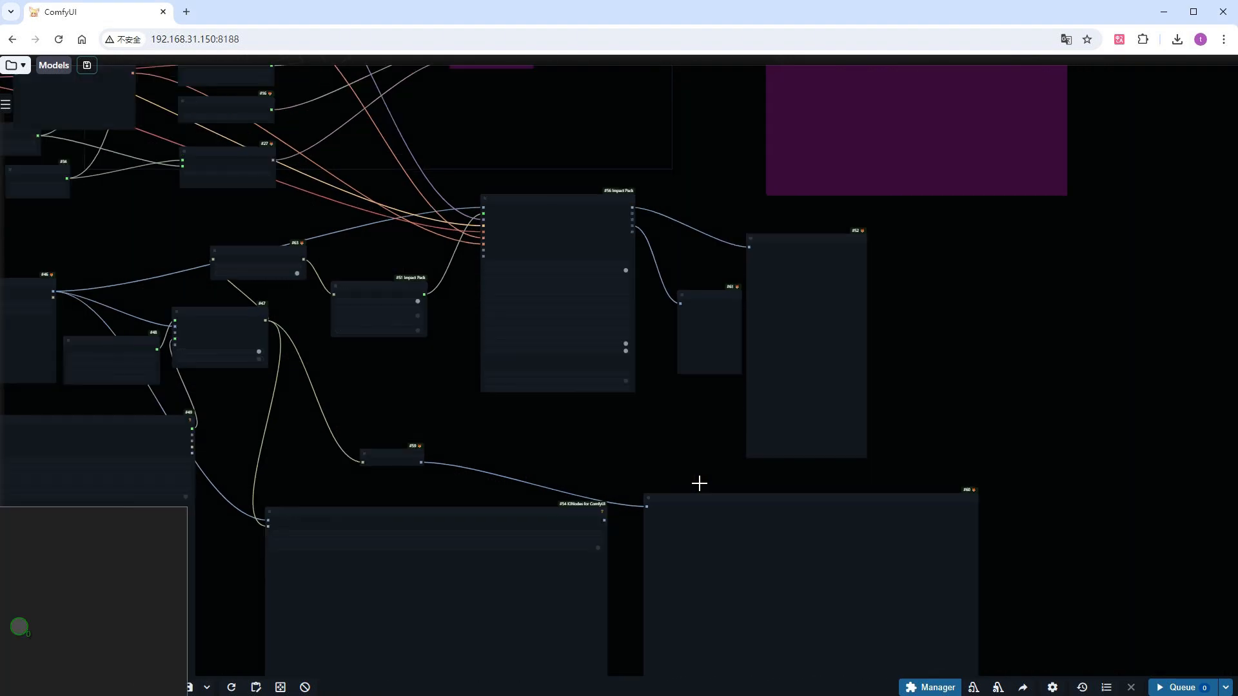
drag(512, 454, 830, 566)
scroll(446, 422, up, 1)
scroll(446, 421, up, 8)
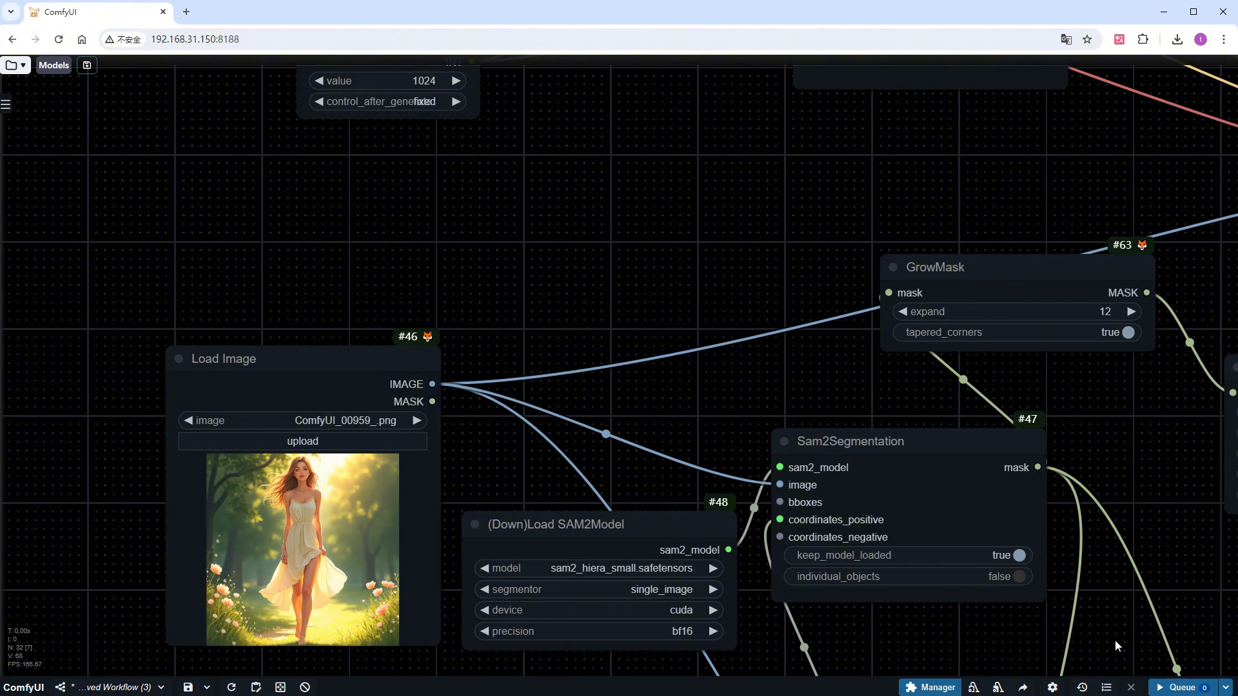
Load the picture of the woman in the cream dress as the background image of the Points Editor node
drag(1115, 640, 955, 115)
scroll(929, 278, down, 6)
drag(821, 501, 786, 310)
right_click(632, 362)
click(681, 370)
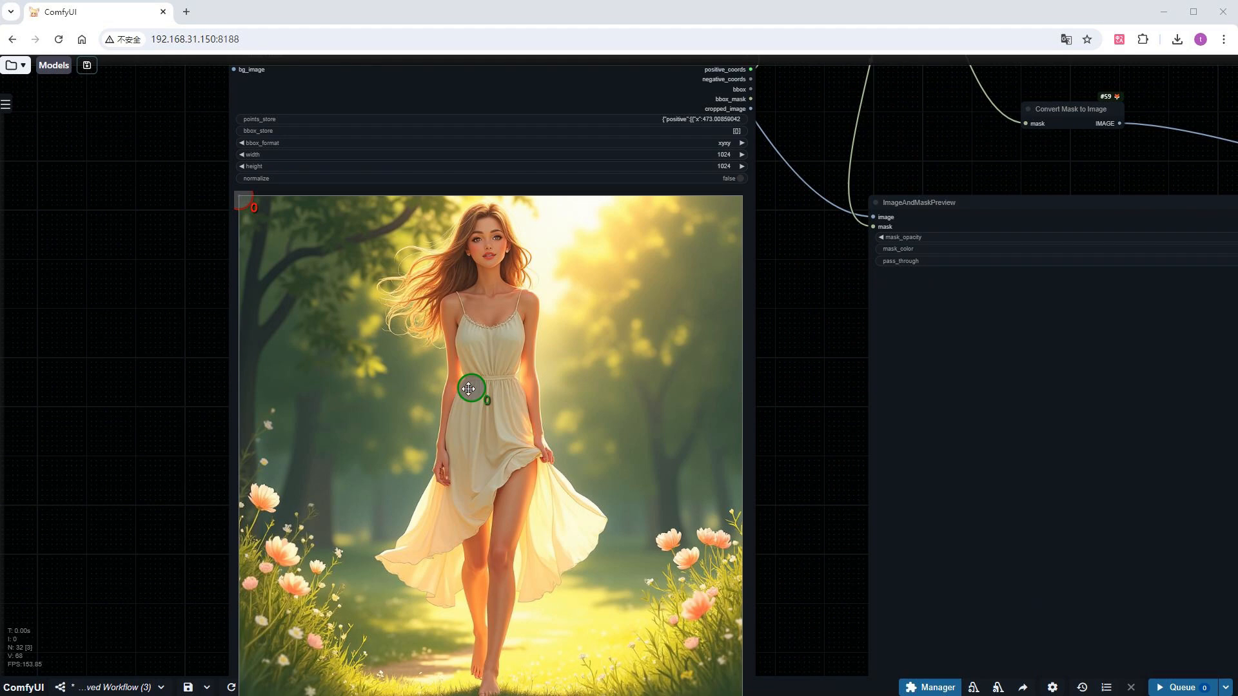
Examine the Sam2Segmentation, mask and detailer node chain and the text in the positive prompt node
scroll(825, 421, down, 4)
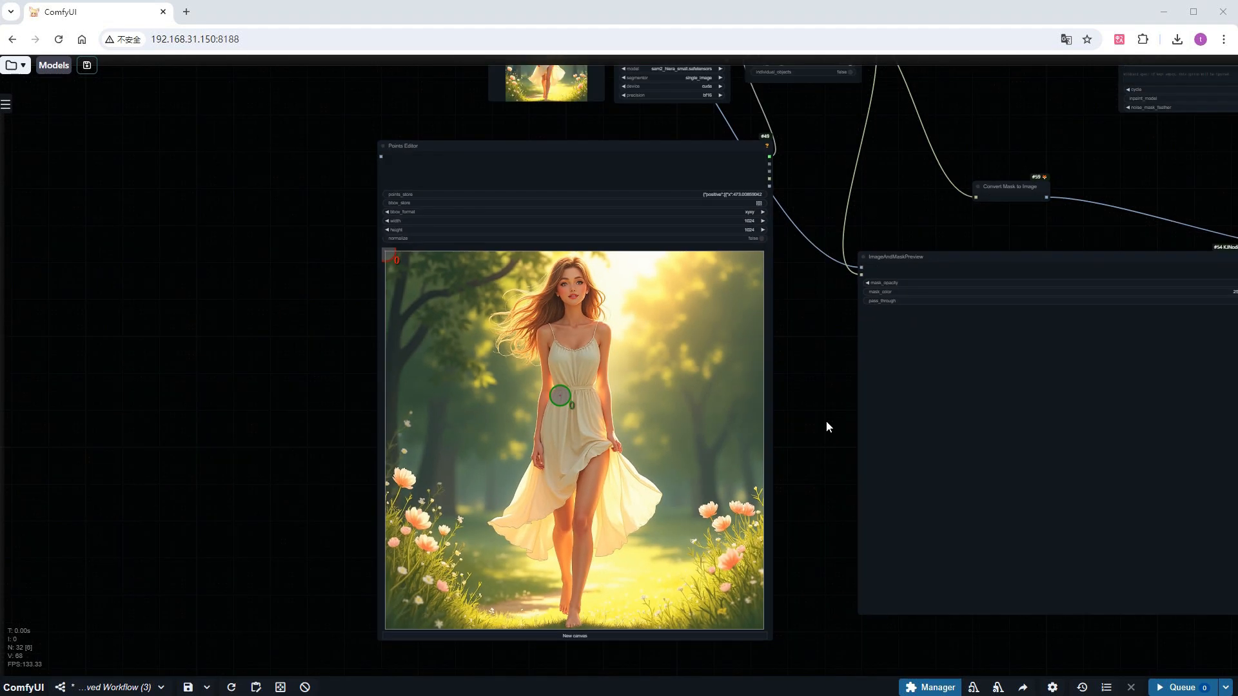
drag(856, 246, 504, 454)
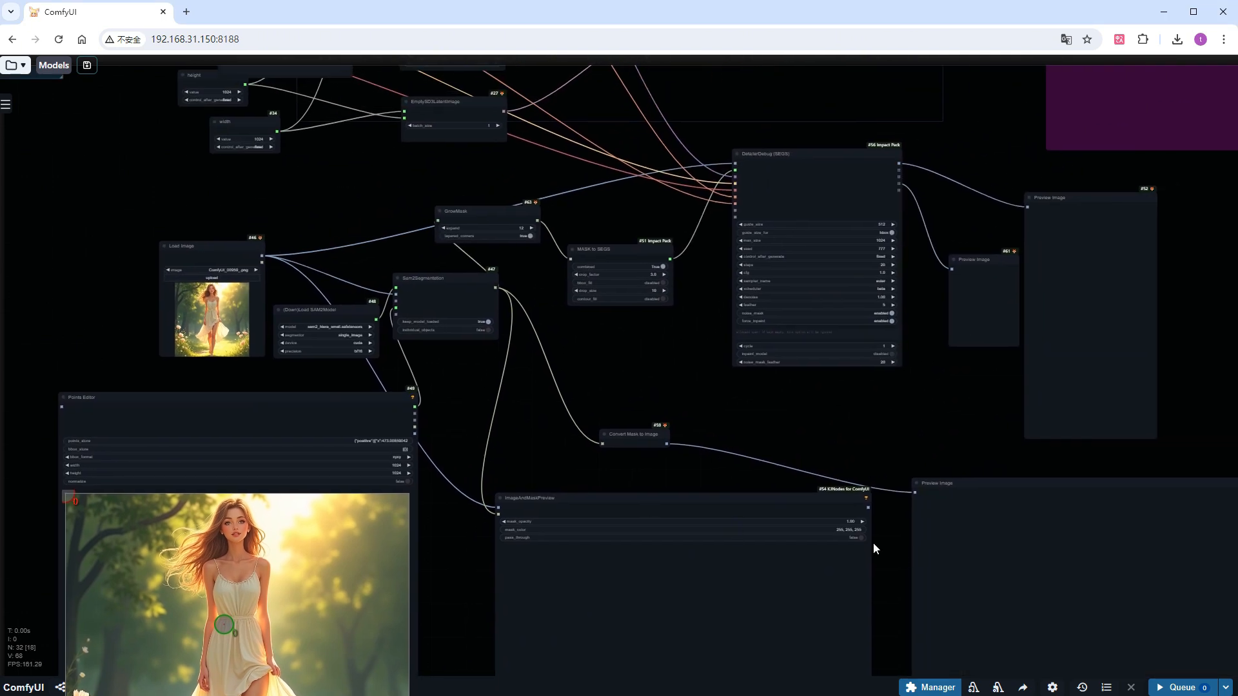
drag(596, 353, 727, 641)
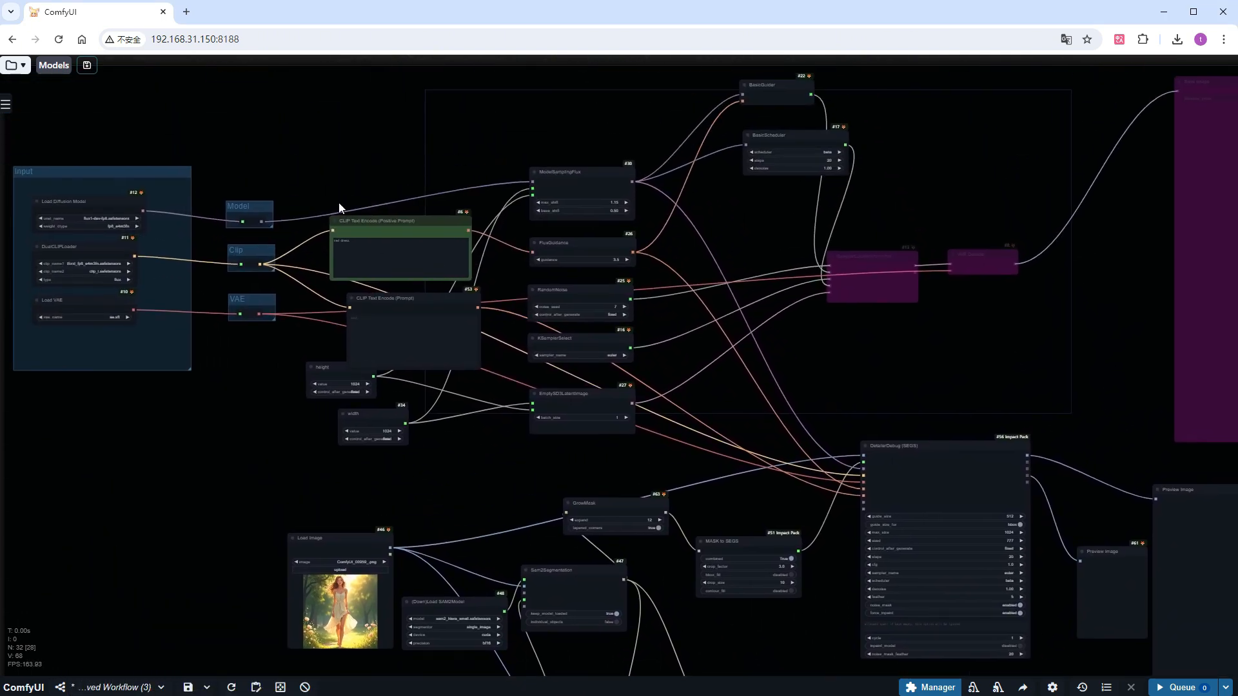
scroll(340, 181, up, 5)
scroll(339, 171, up, 3)
scroll(762, 422, down, 8)
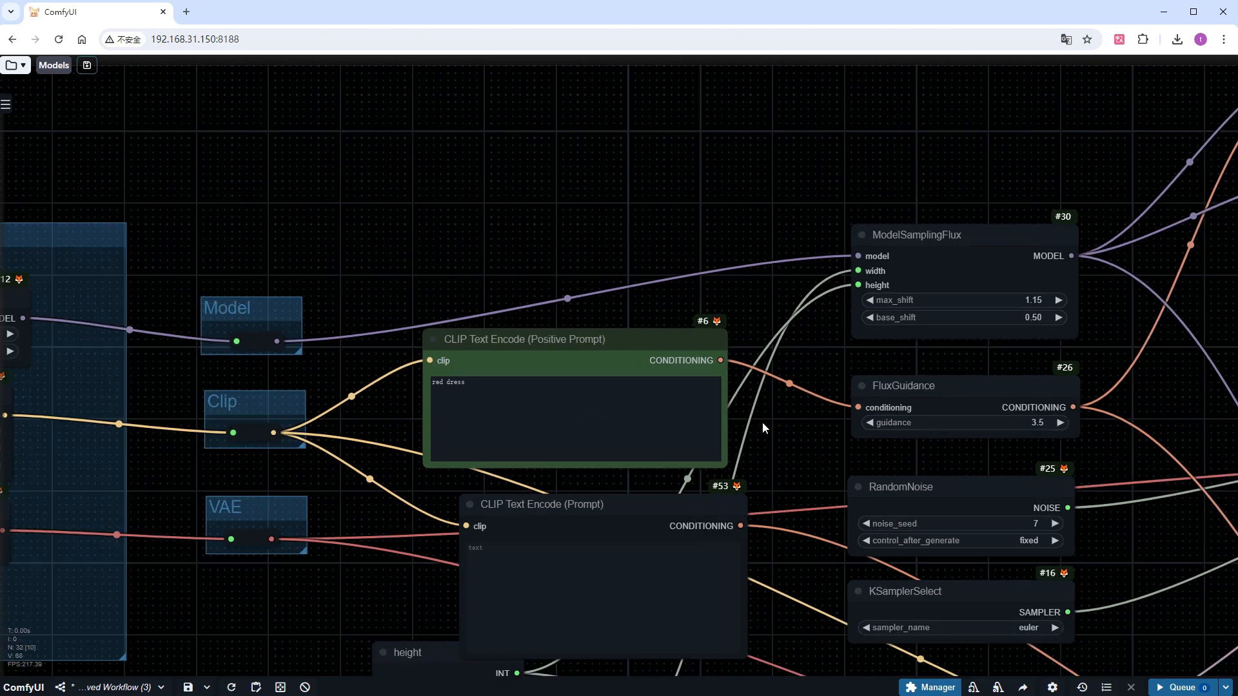
drag(1039, 585, 725, 237)
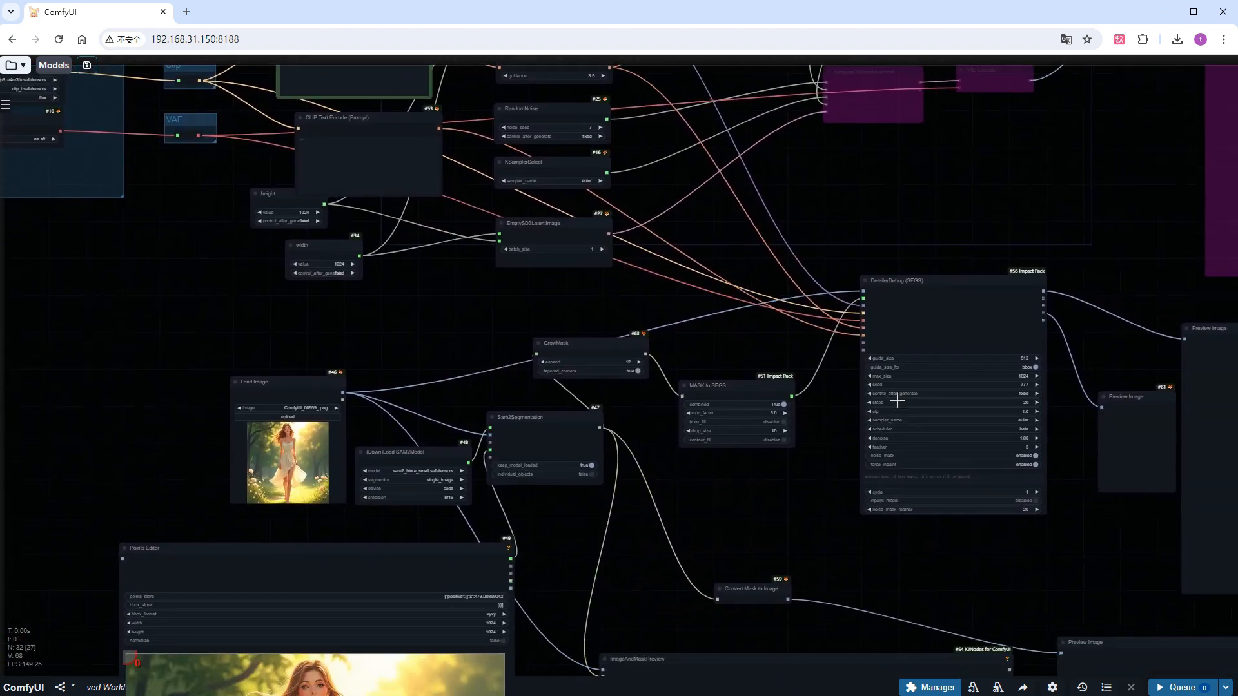
Queue the segmentation inpainting workflow and inspect the mask preview, the detailed dress crop and the final image of the woman
click(1182, 688)
scroll(1096, 572, down, 2)
drag(1097, 573, 840, 348)
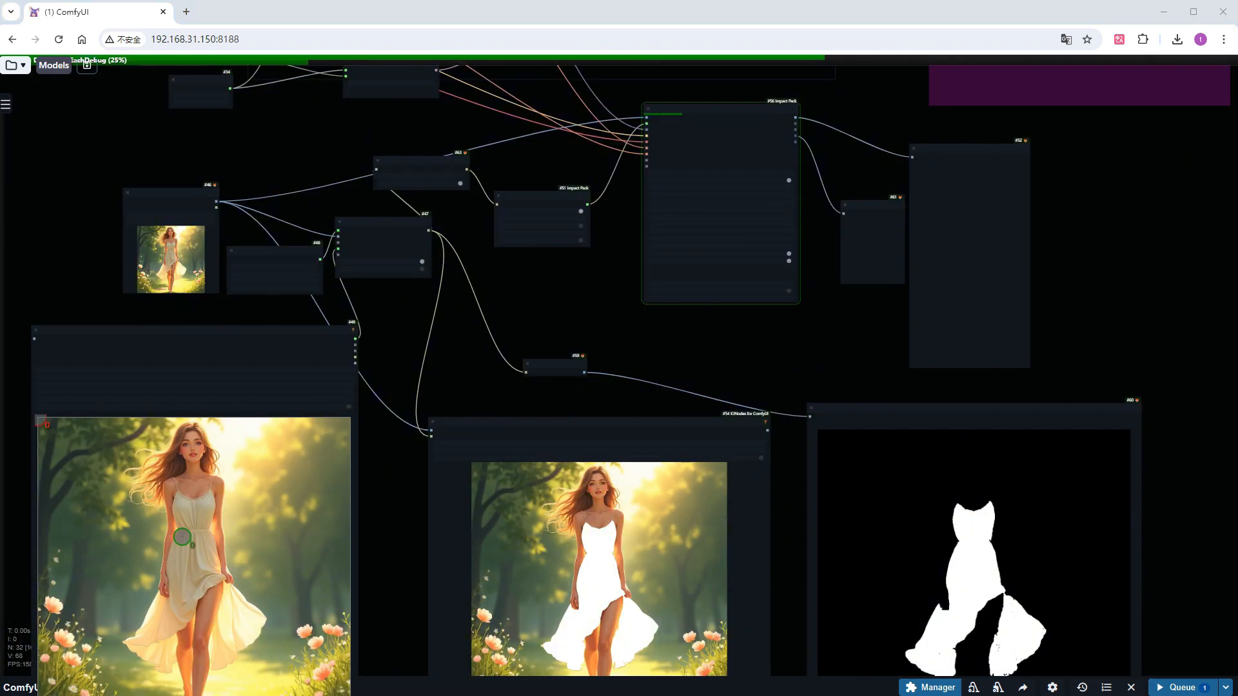
scroll(924, 258, up, 15)
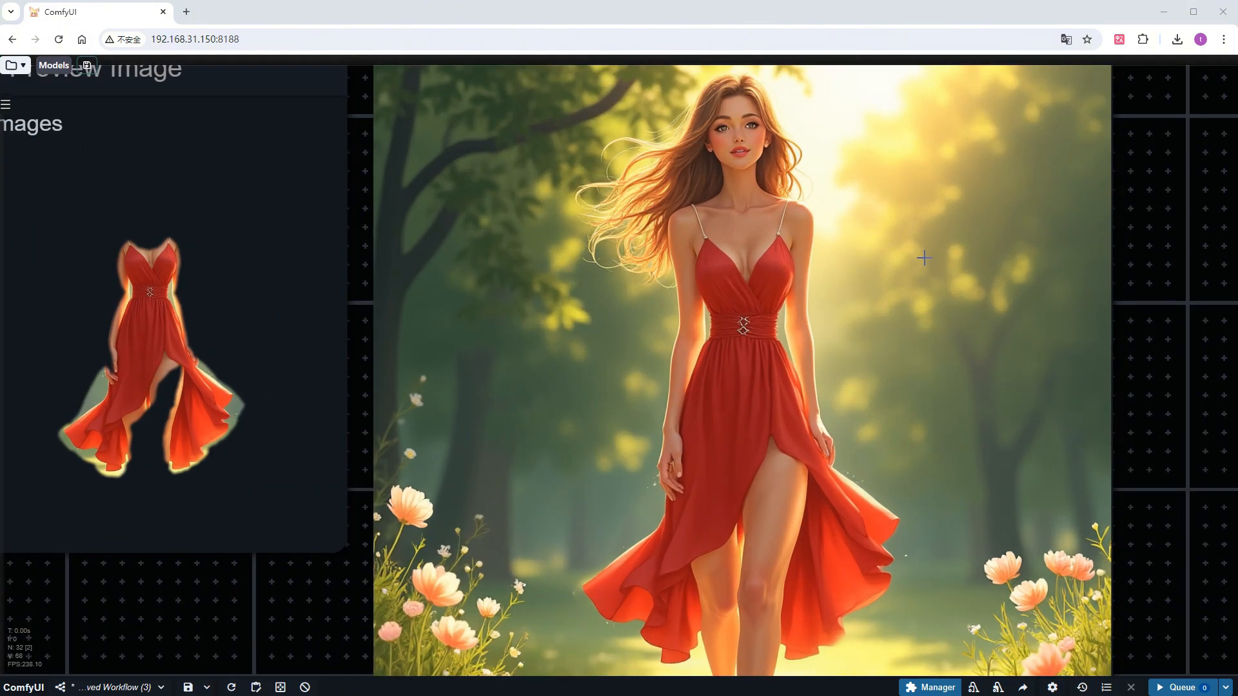
drag(1196, 335, 1064, 350)
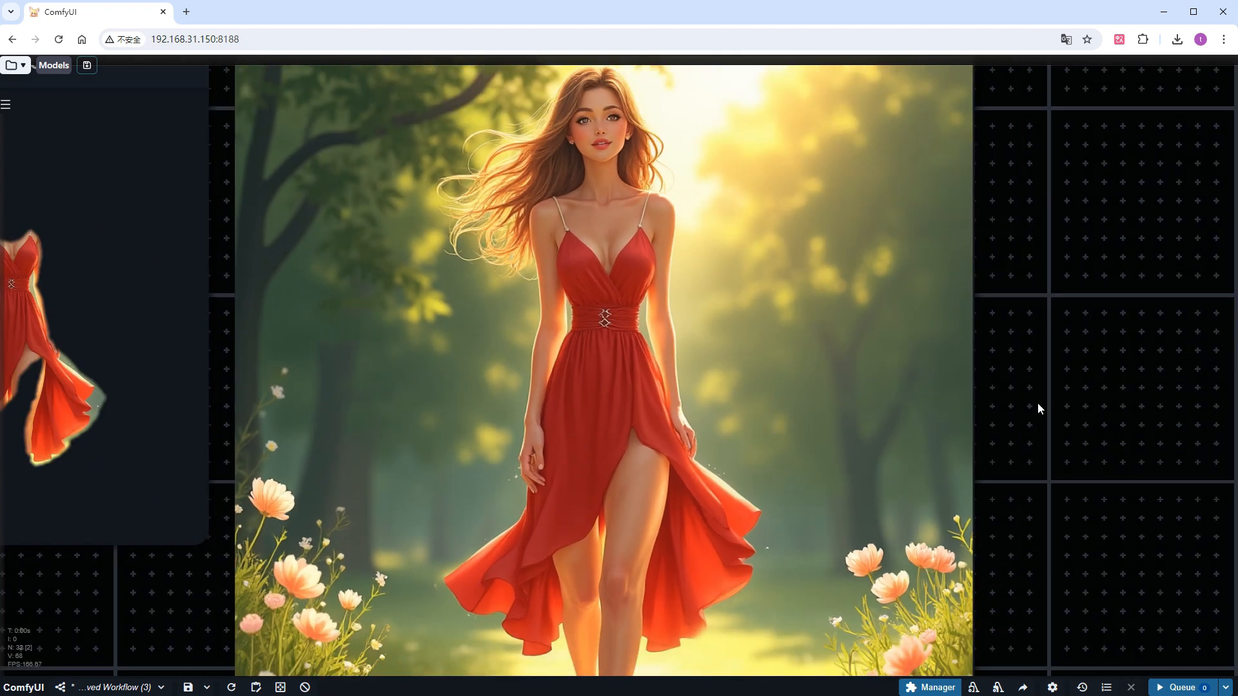
drag(1039, 406, 1117, 427)
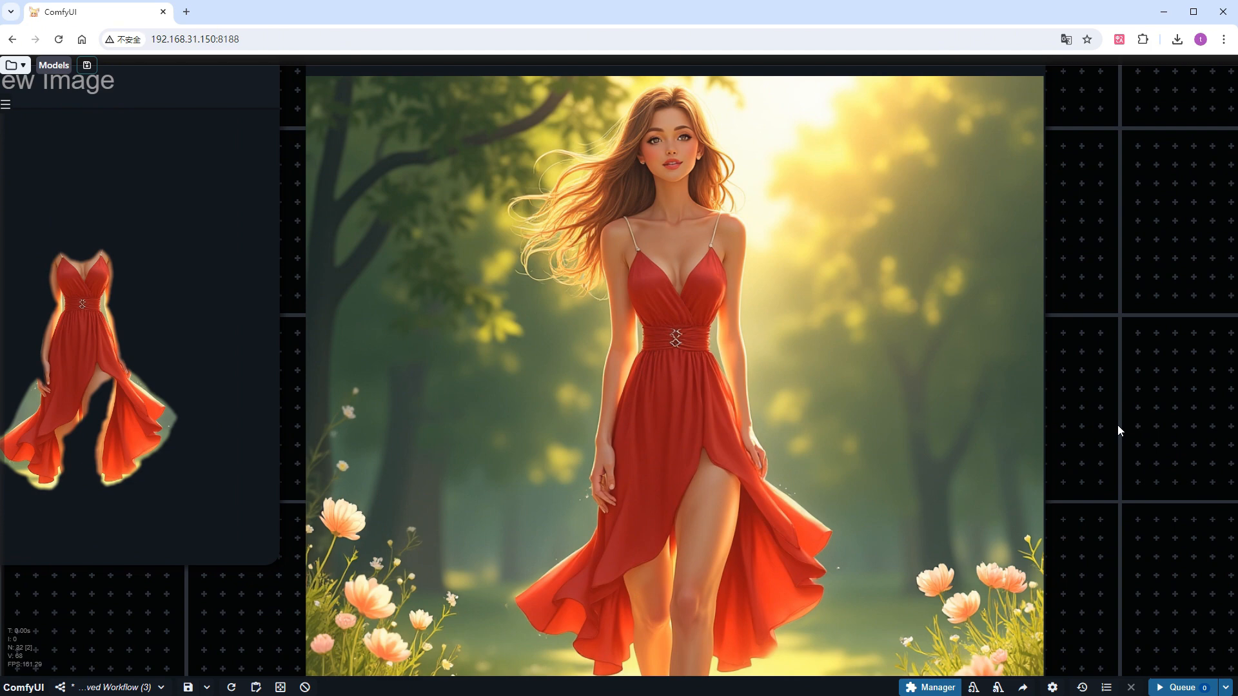
scroll(1116, 424, down, 4)
drag(1122, 508, 1037, 472)
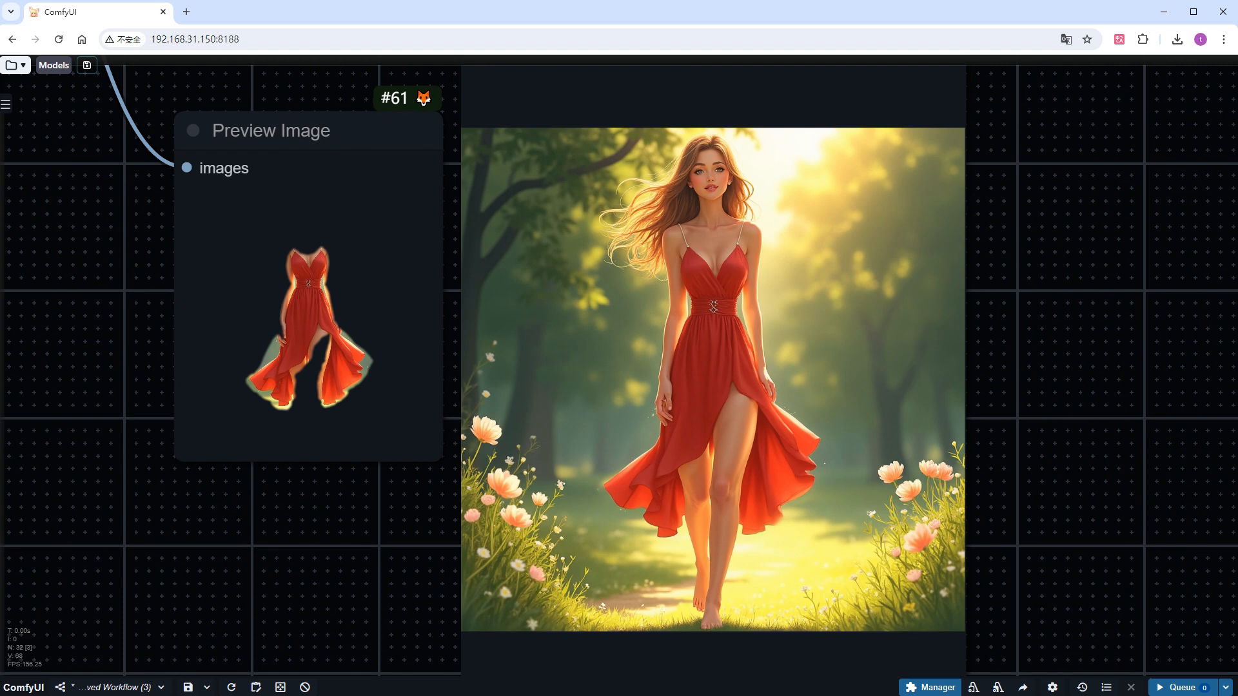